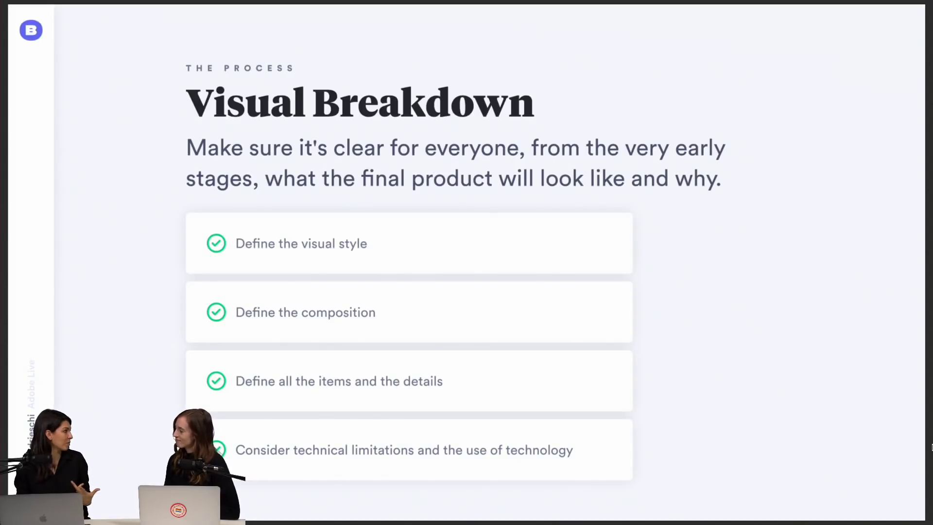
pyautogui.press('Right')
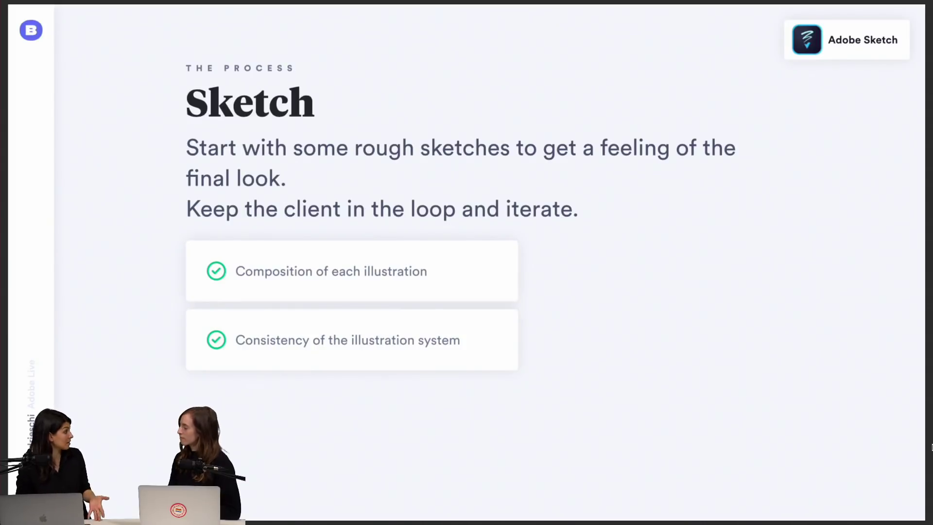
pyautogui.press('Right')
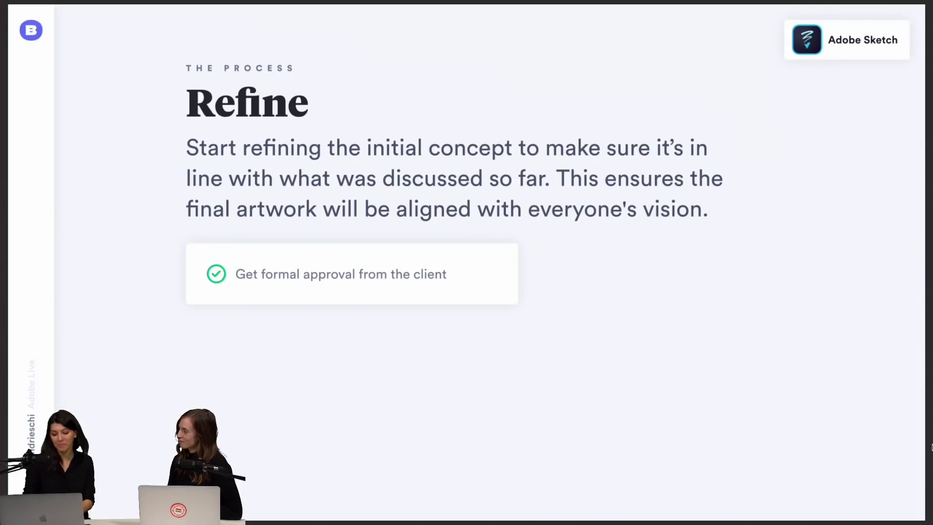
pyautogui.press('Right')
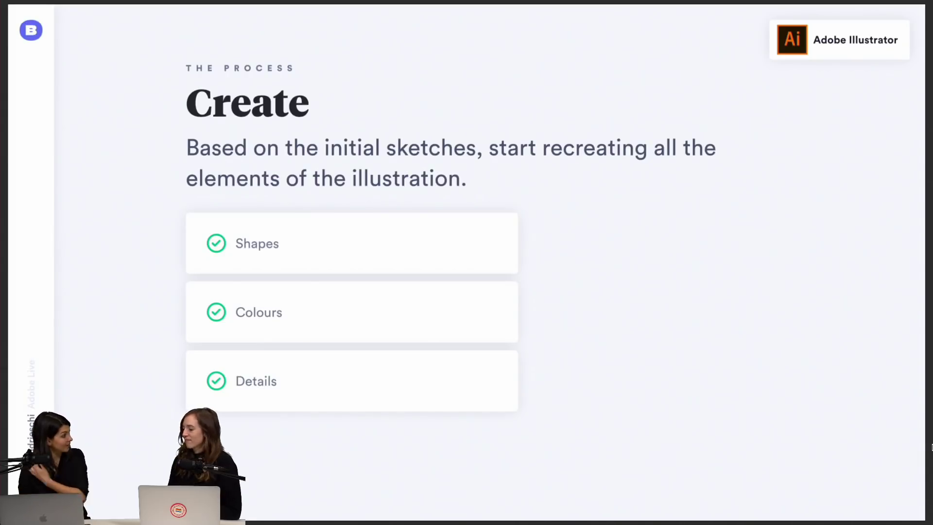
pyautogui.press('Right')
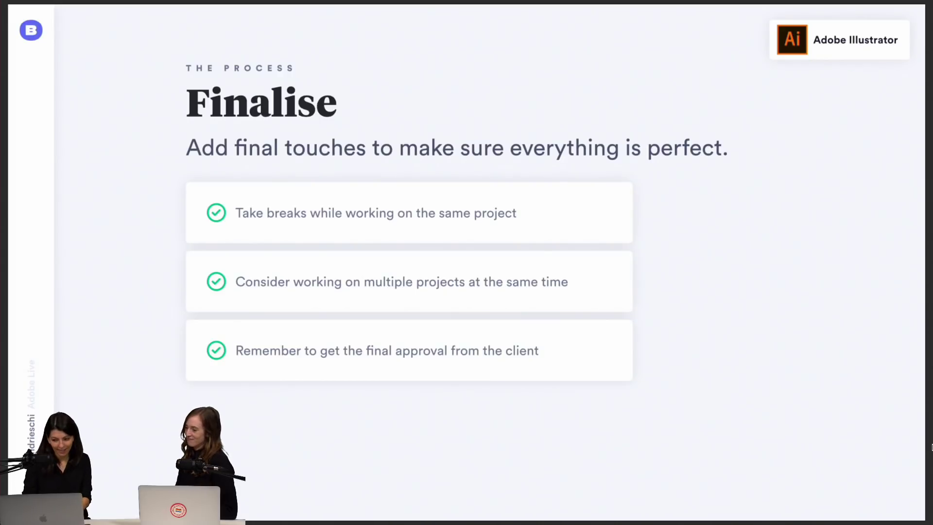
pyautogui.press('Right')
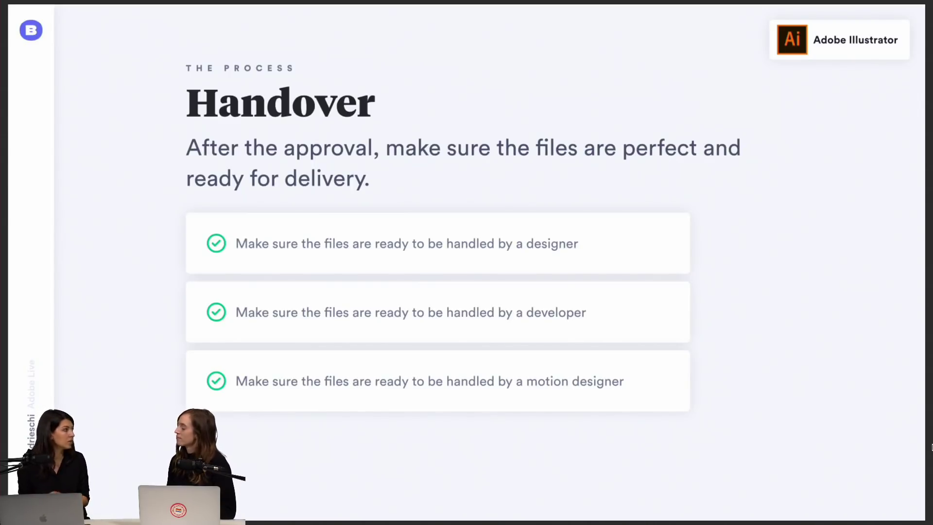
pyautogui.press('Right')
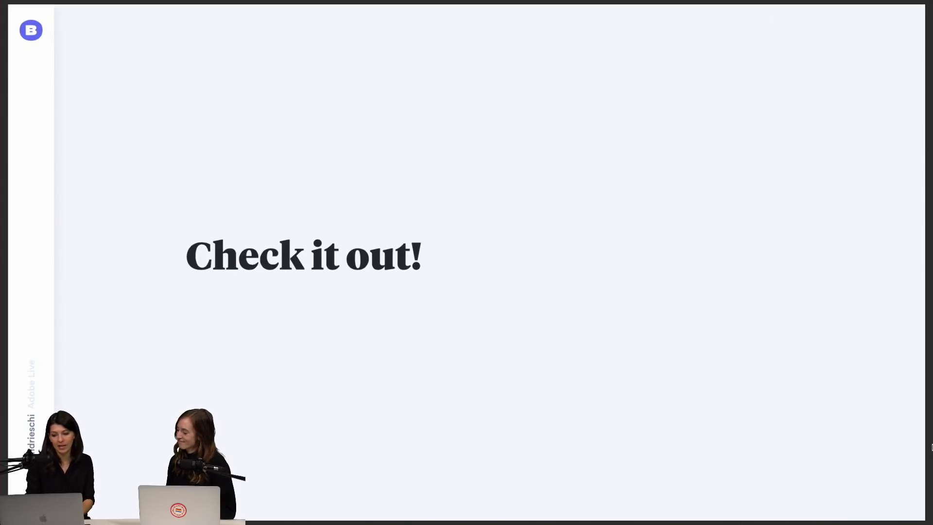
pyautogui.press('Right')
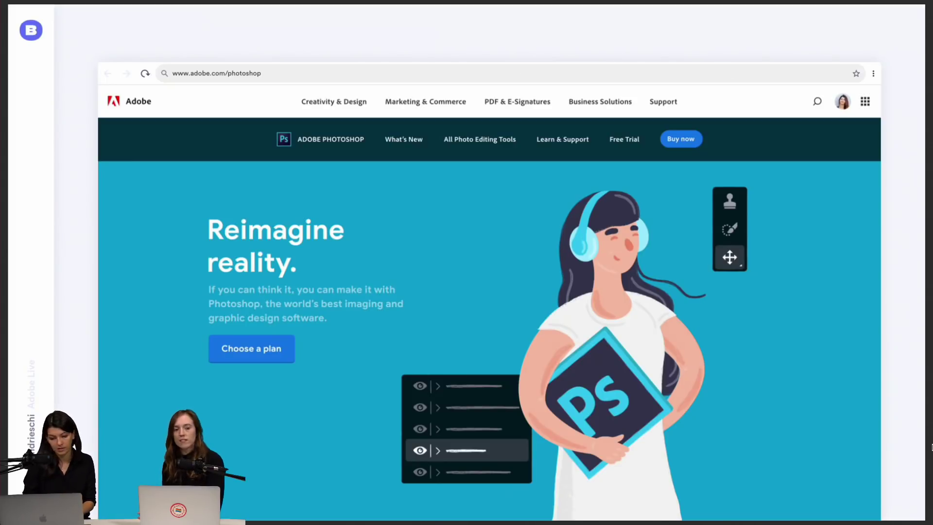
pyautogui.press('Right')
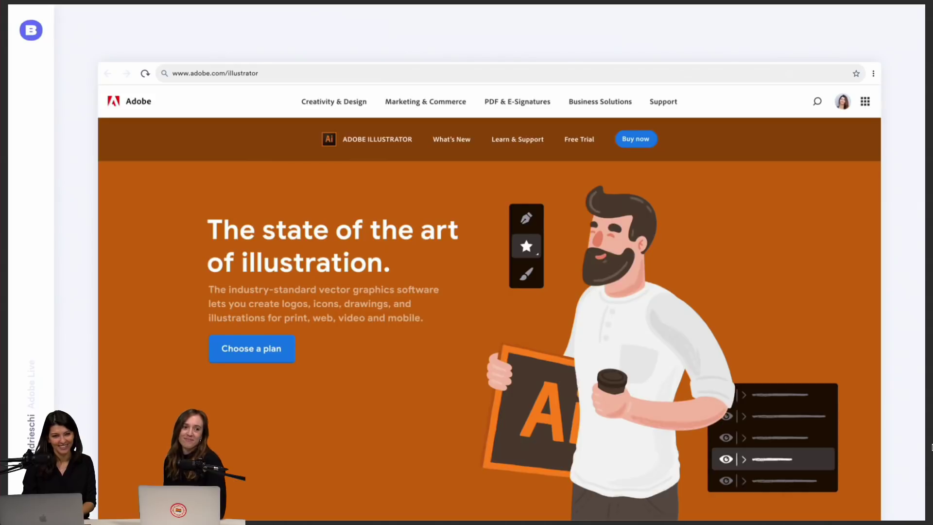
pyautogui.press('Right')
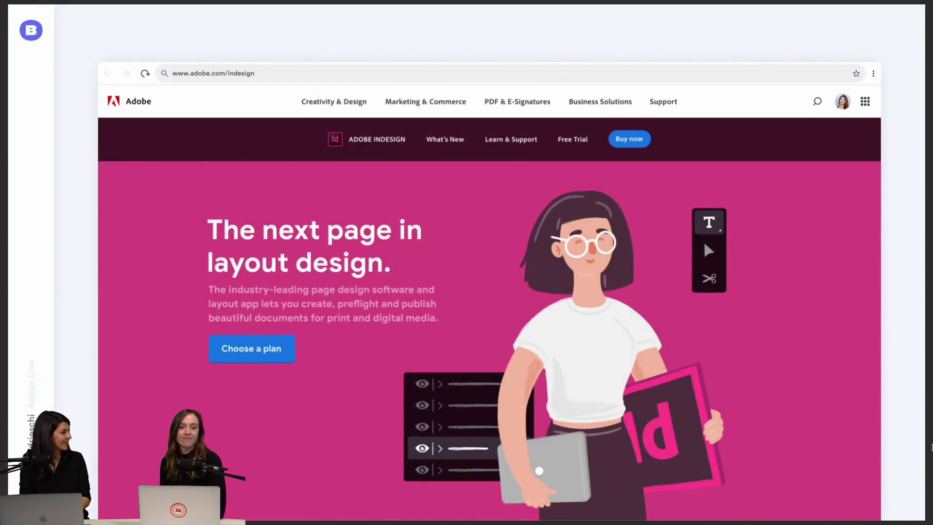
pyautogui.press('Right')
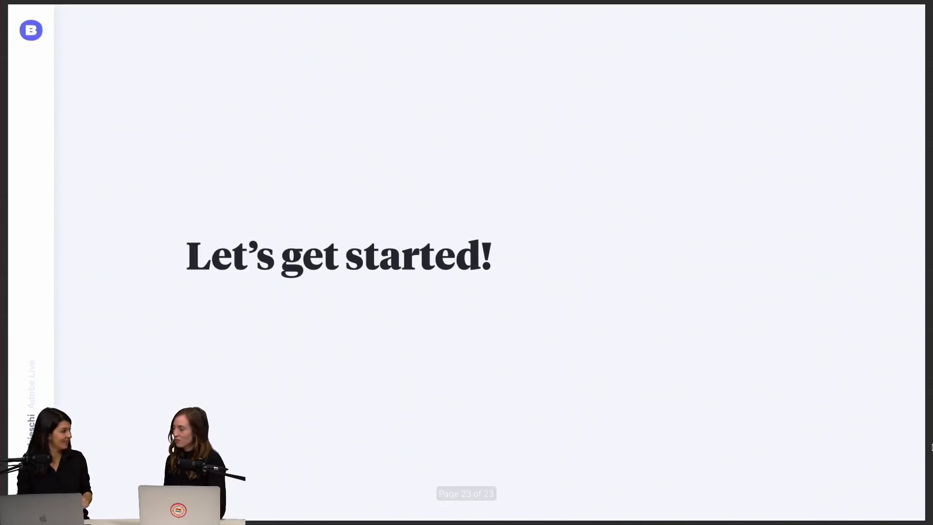
pyautogui.press('Left')
pyautogui.press('Left')
pyautogui.press('Left')
pyautogui.press('Right')
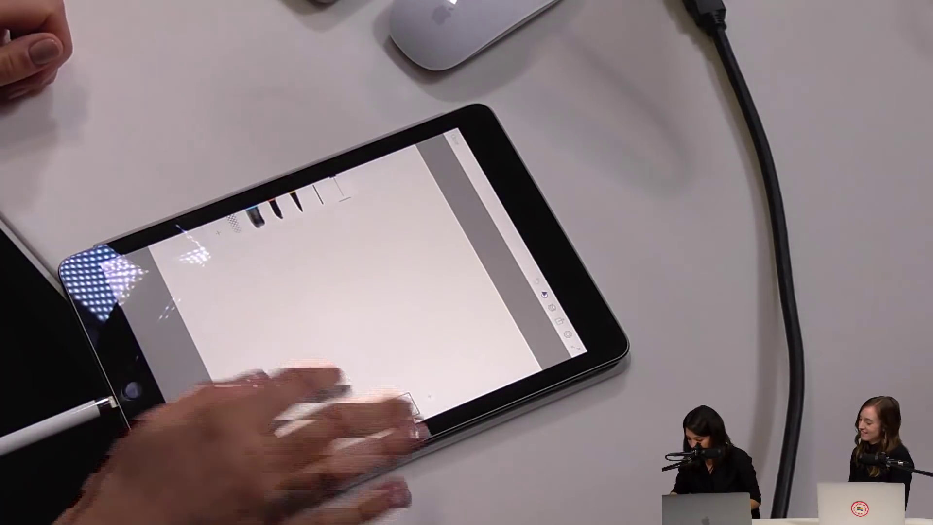
pyautogui.moveTo(558, 369); pyautogui.dragTo(515, 262)
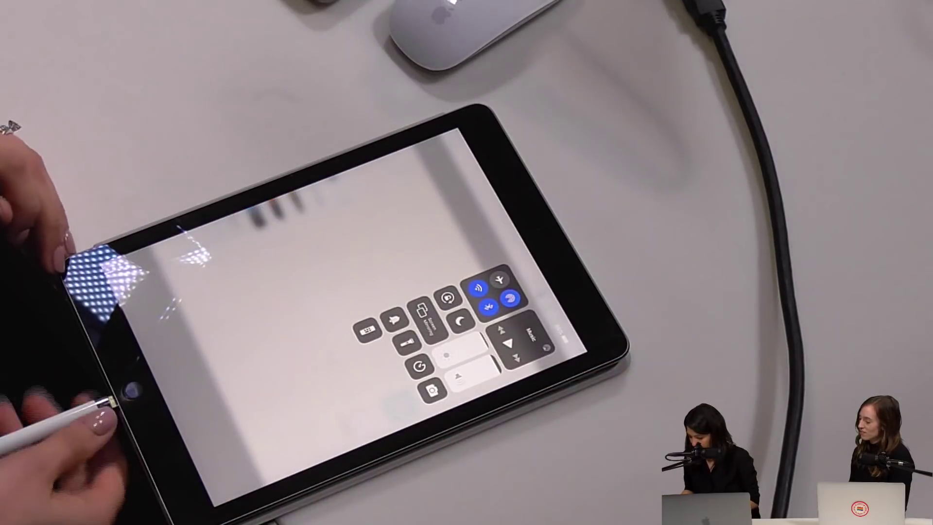
pyautogui.click(207, 376)
pyautogui.click(138, 386)
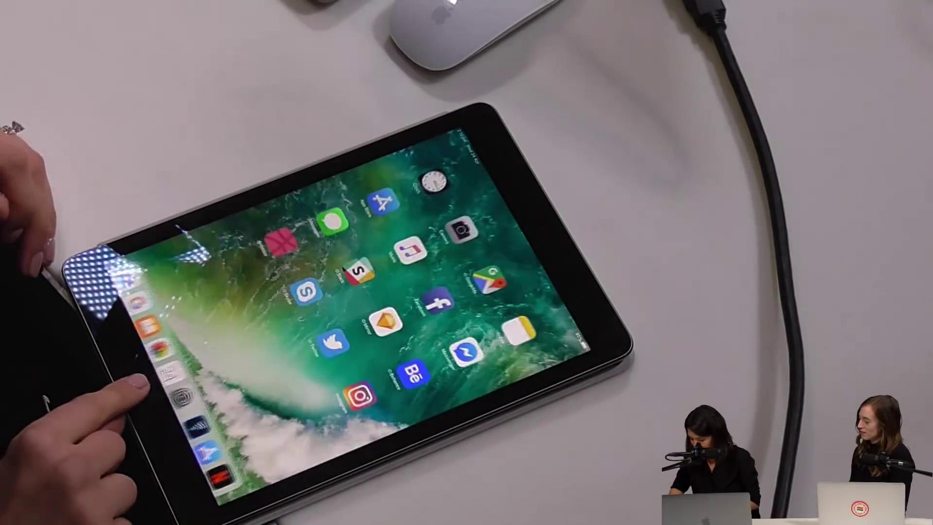
pyautogui.click(204, 350)
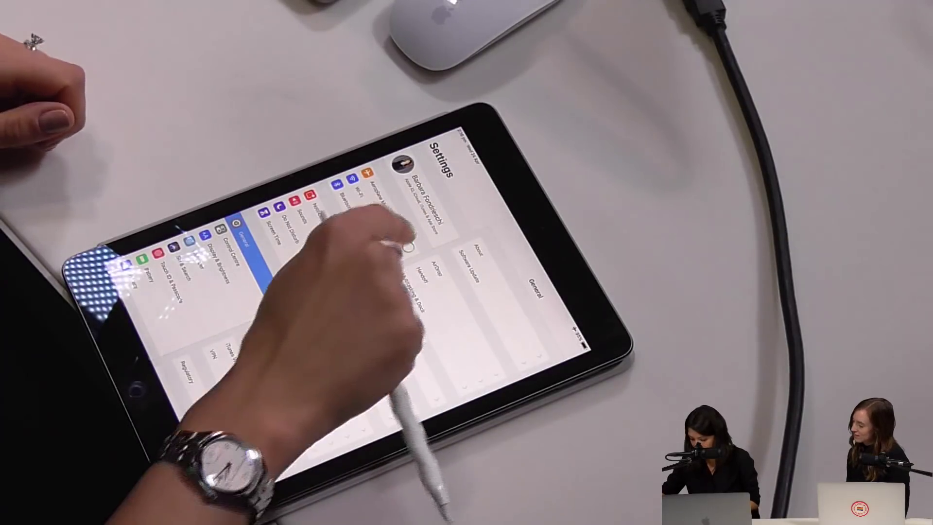
pyautogui.click(342, 196)
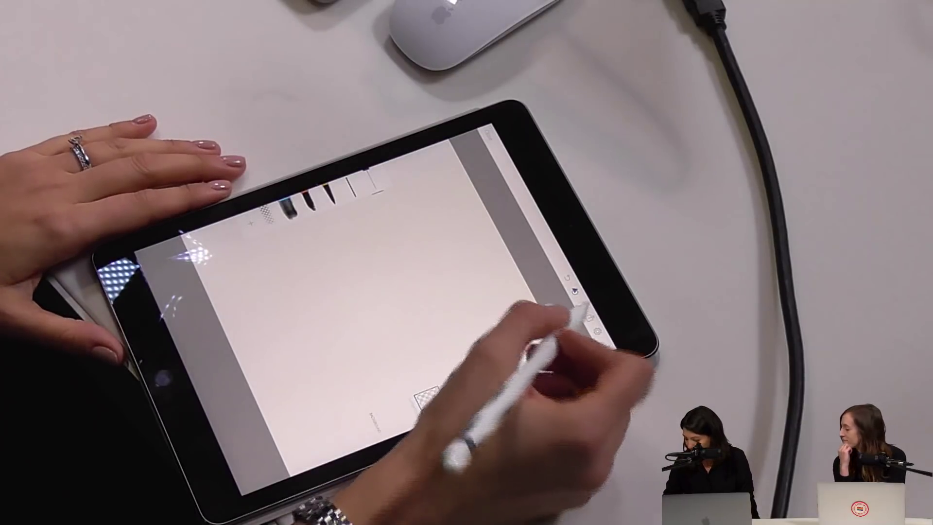
pyautogui.click(582, 306)
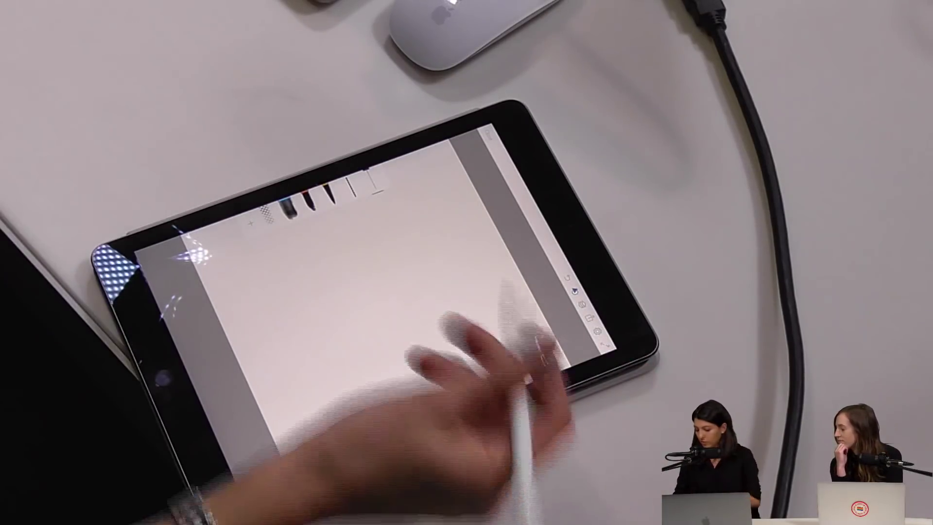
pyautogui.moveTo(412, 266)
pyautogui.mouseDown()
pyautogui.moveTo(442, 273)
pyautogui.moveTo(413, 265)
pyautogui.mouseUp()
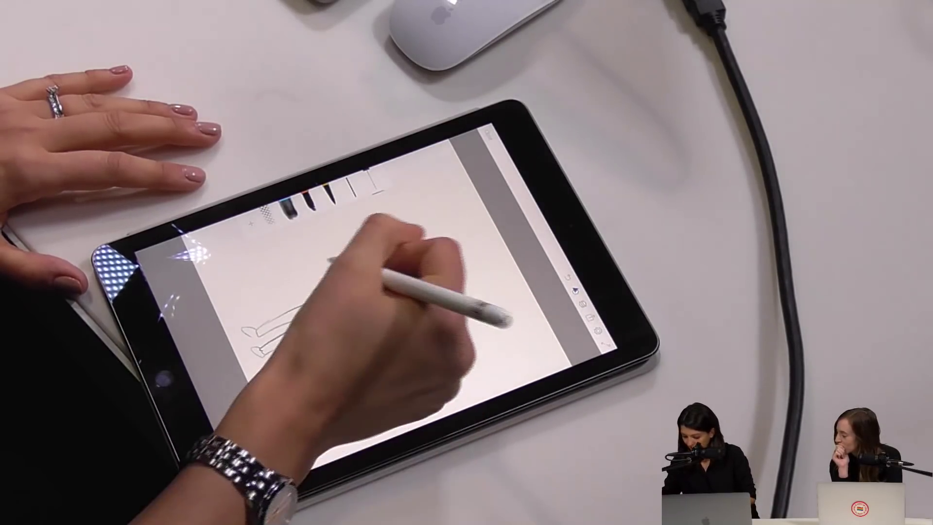
pyautogui.moveTo(413, 268); pyautogui.dragTo(439, 277)
pyautogui.scroll(-3, 379, 315)
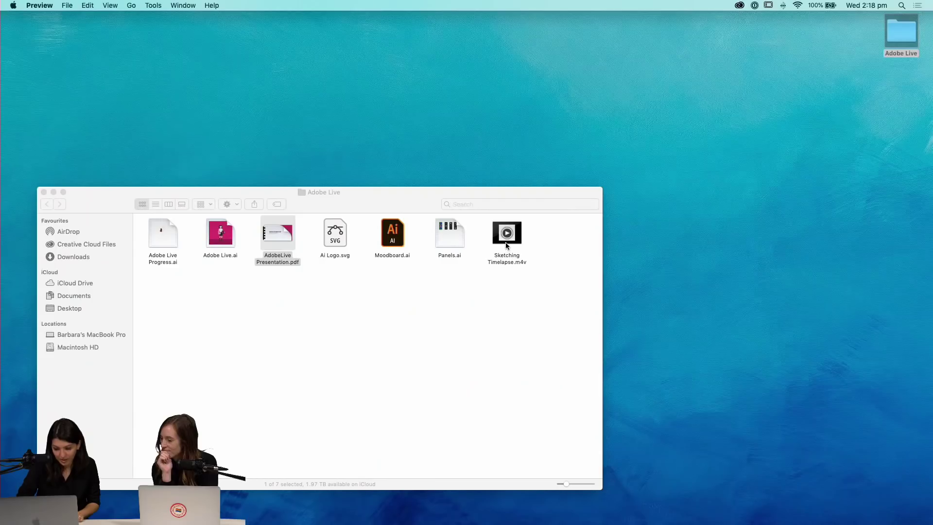
# Play the Sketching Timelapse.m4v video from the Adobe Live folder and close it at the end
pyautogui.click(506, 245)
pyautogui.doubleClick(505, 245)
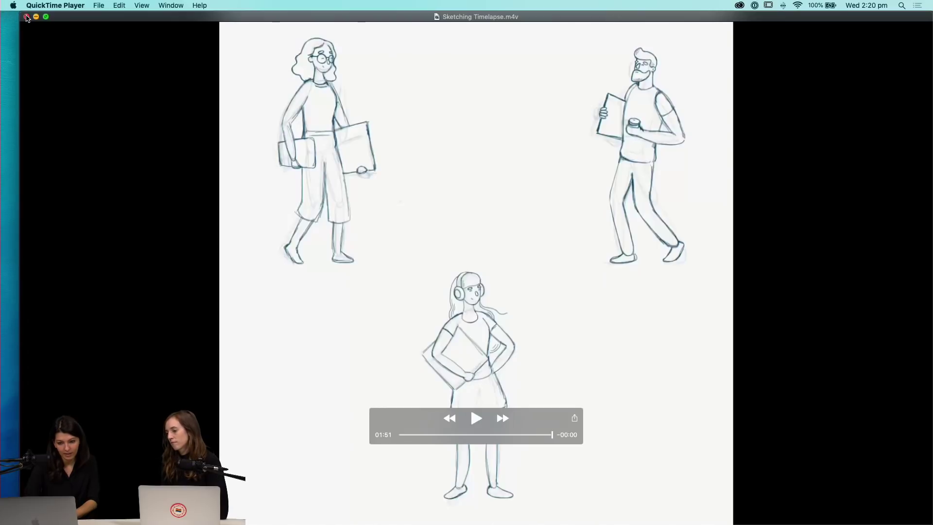
pyautogui.click(27, 17)
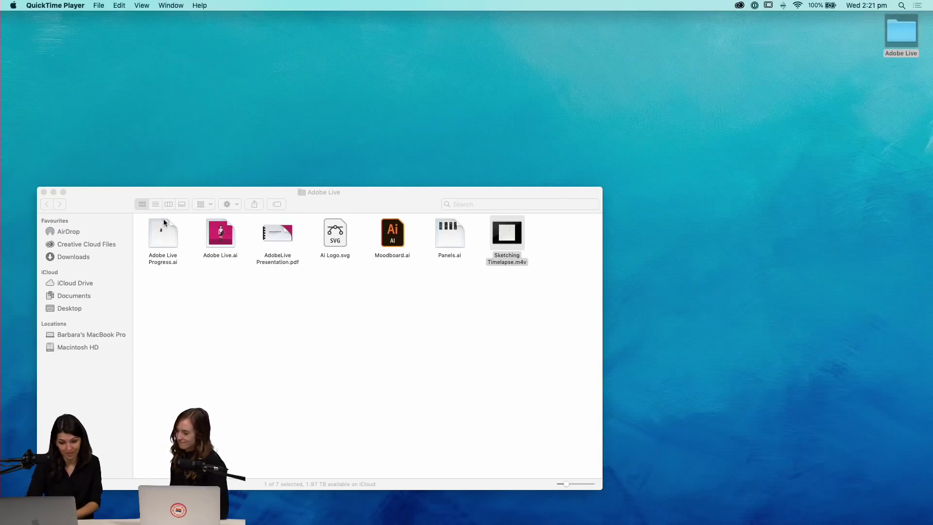
# Switch to Illustrator by opening Adobe Live Progress.ai from the Adobe Live folder at the artboard with the man's sketch
pyautogui.doubleClick(162, 234)
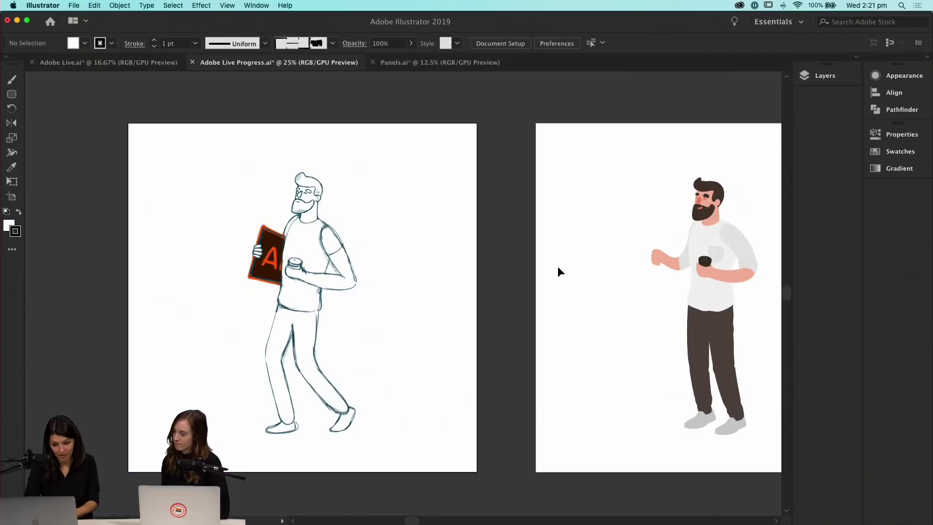
pyautogui.hscroll(-3, 552, 269)
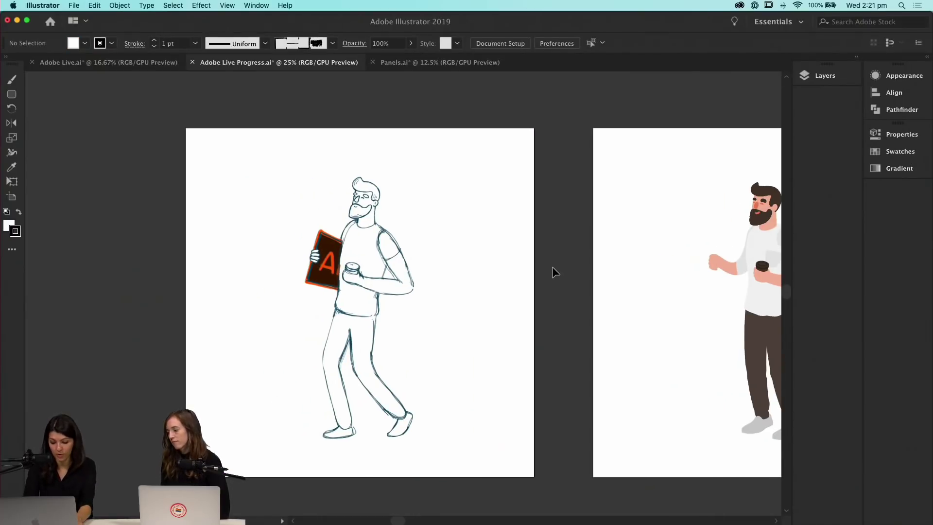
pyautogui.press('super+equal')
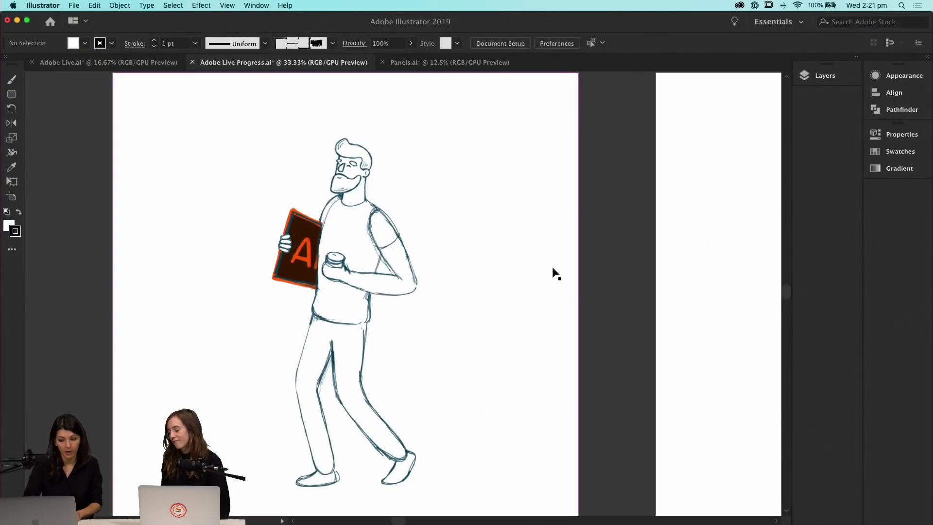
pyautogui.hscroll(-2, 556, 273)
pyautogui.scroll(-1, 556, 274)
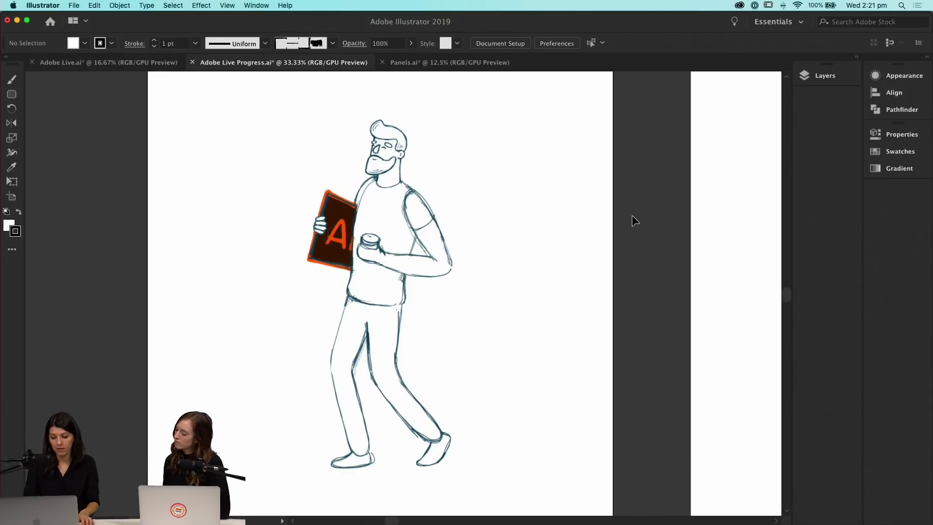
# Check which layer holds the embedded sketch image of the man and lock the Sketch layer
pyautogui.click(483, 237)
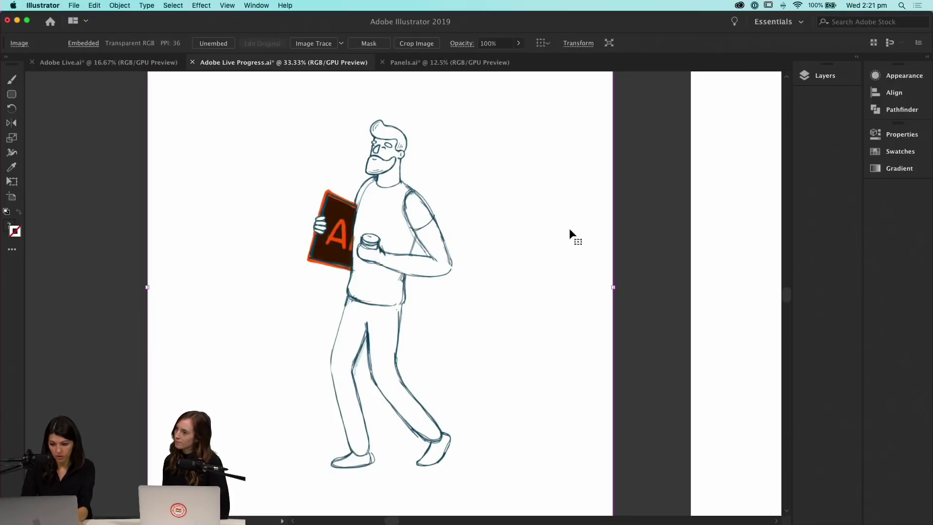
pyautogui.press('super+minus')
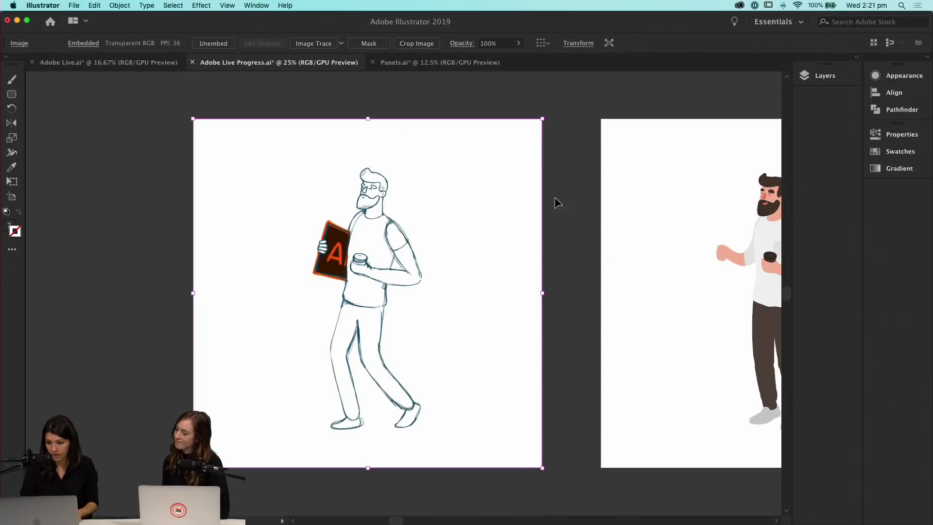
pyautogui.click(809, 78)
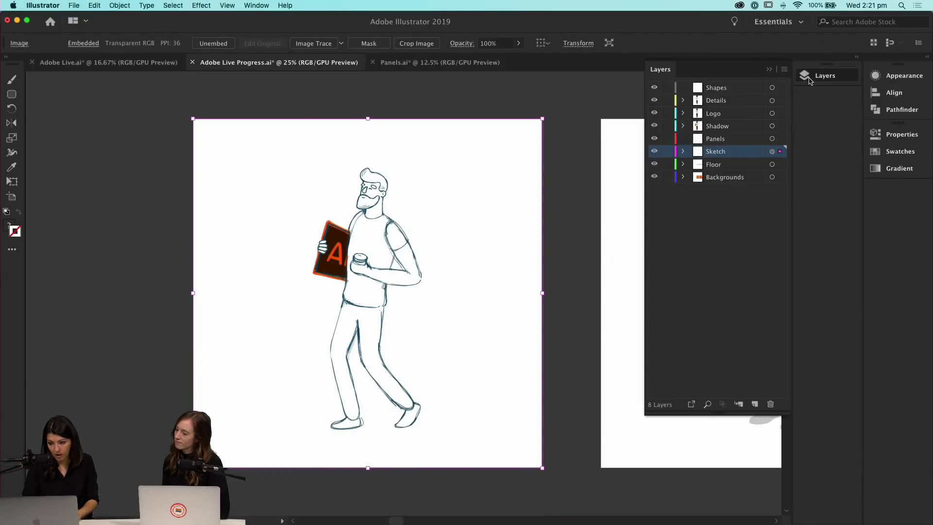
pyautogui.click(757, 89)
pyautogui.click(821, 78)
pyautogui.click(822, 77)
pyautogui.click(606, 314)
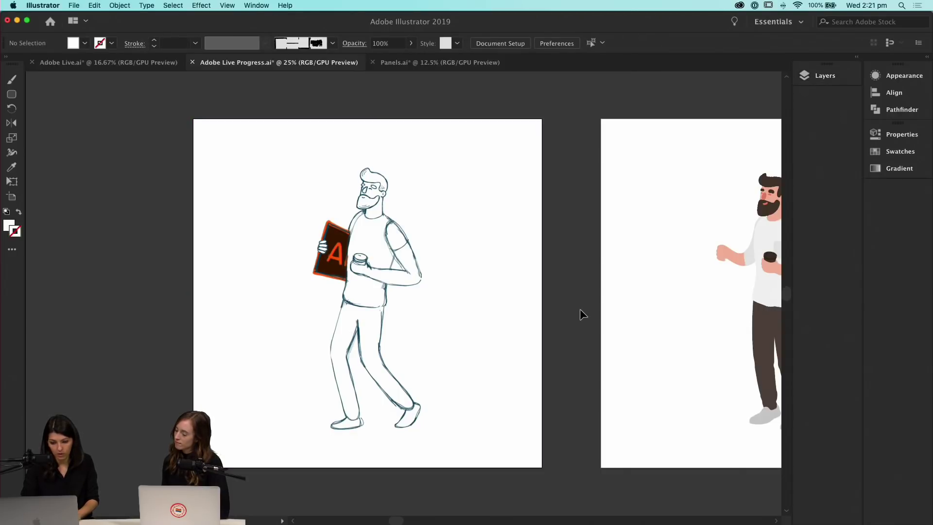
pyautogui.click(441, 282)
pyautogui.click(800, 78)
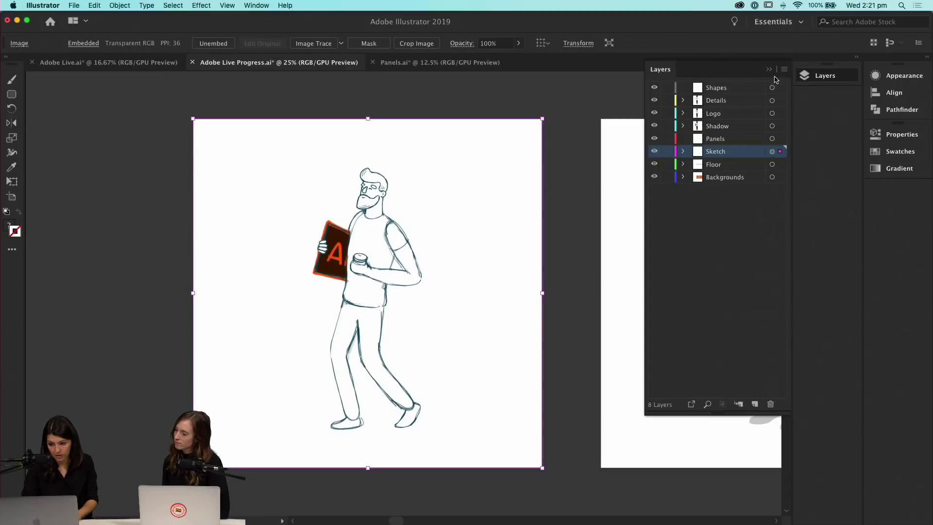
pyautogui.click(668, 152)
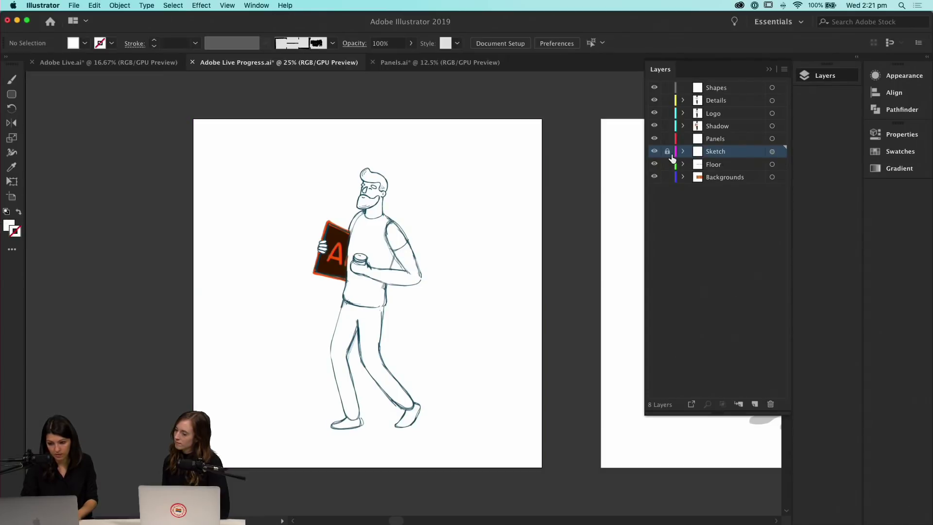
pyautogui.click(470, 205)
# Show the Advanced toolbar and place it alongside the existing toolbar
pyautogui.press('super+equal')
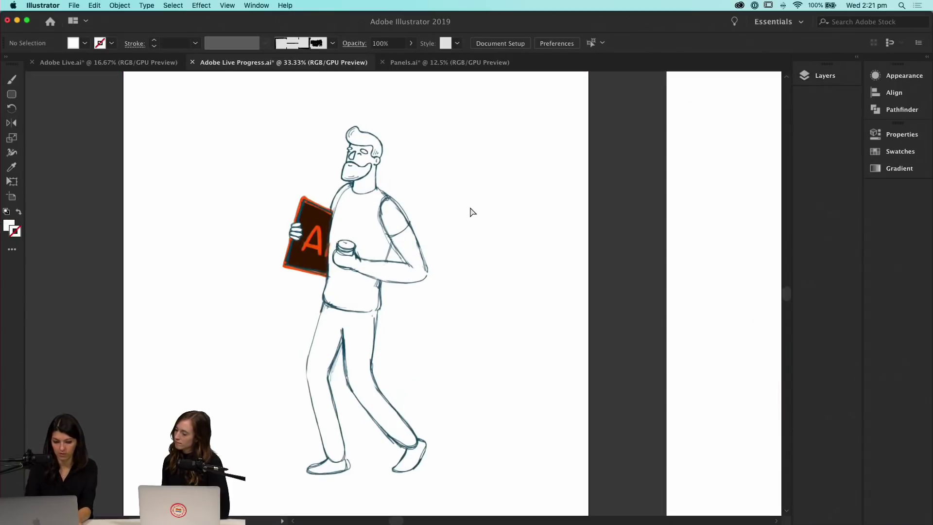
pyautogui.moveTo(502, 194)
pyautogui.mouseDown()
pyautogui.moveTo(486, 260)
pyautogui.moveTo(543, 259)
pyautogui.mouseUp()
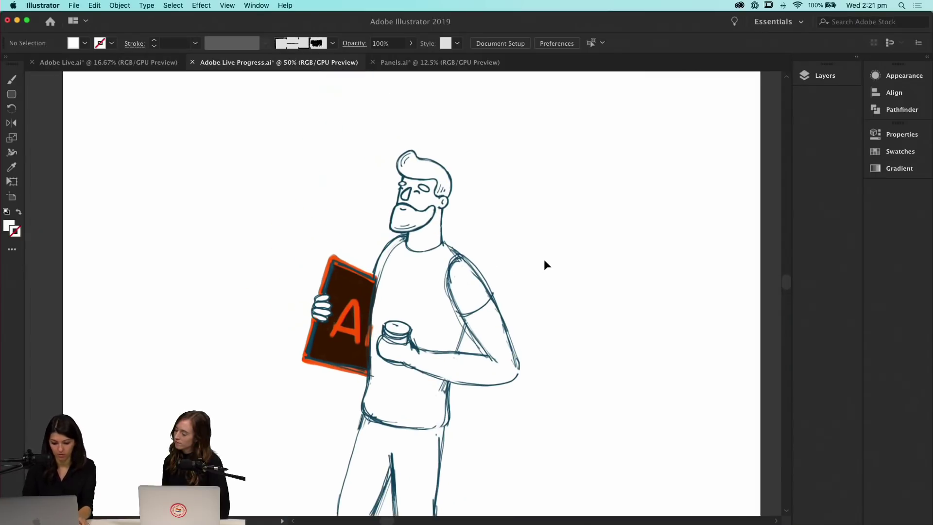
pyautogui.press('super+equal')
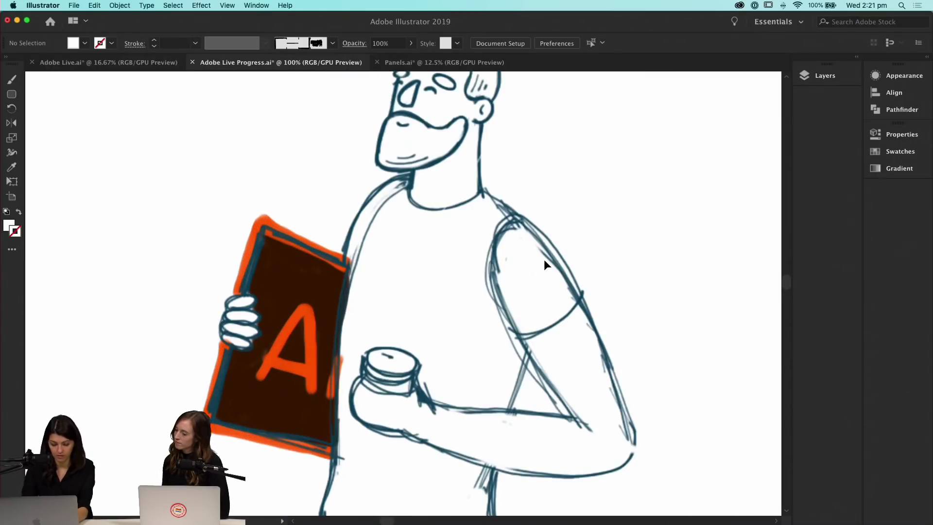
pyautogui.moveTo(491, 182); pyautogui.dragTo(495, 290)
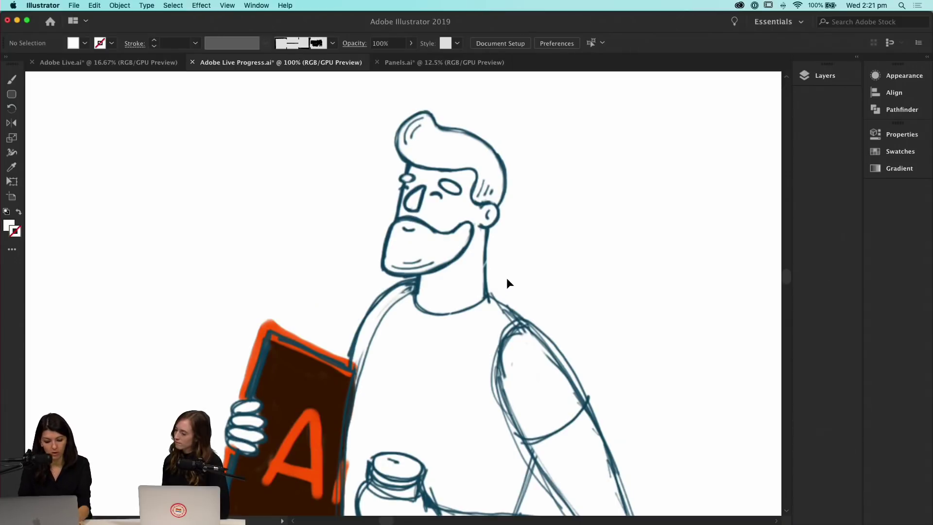
pyautogui.press('n')
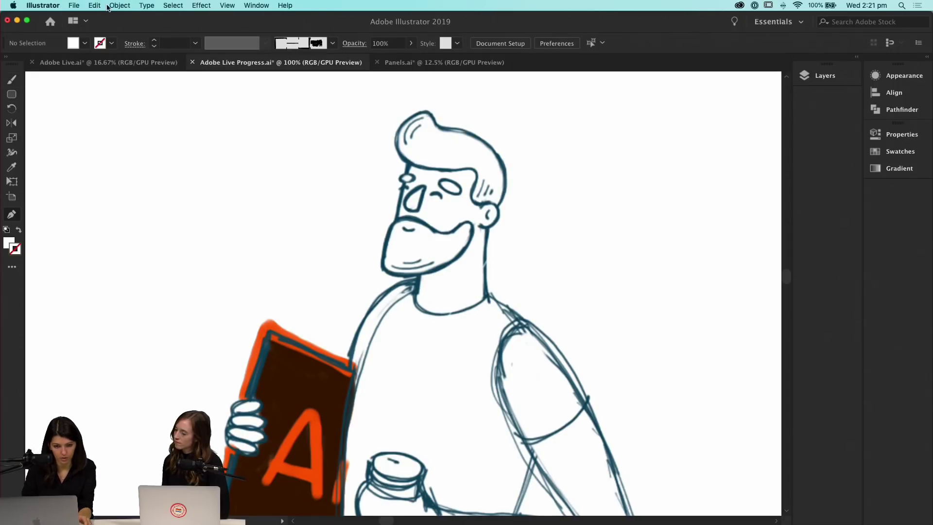
pyautogui.click(228, 5)
pyautogui.moveTo(256, 6)
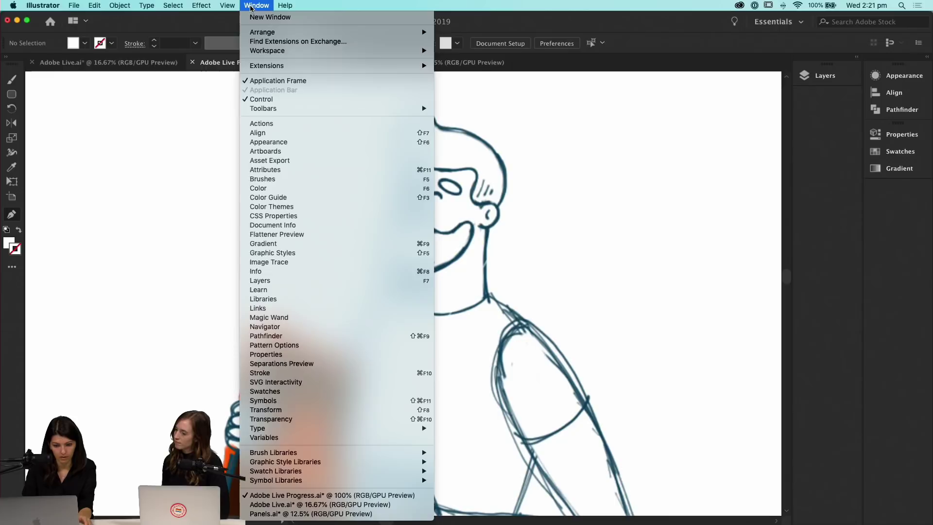
pyautogui.moveTo(419, 113)
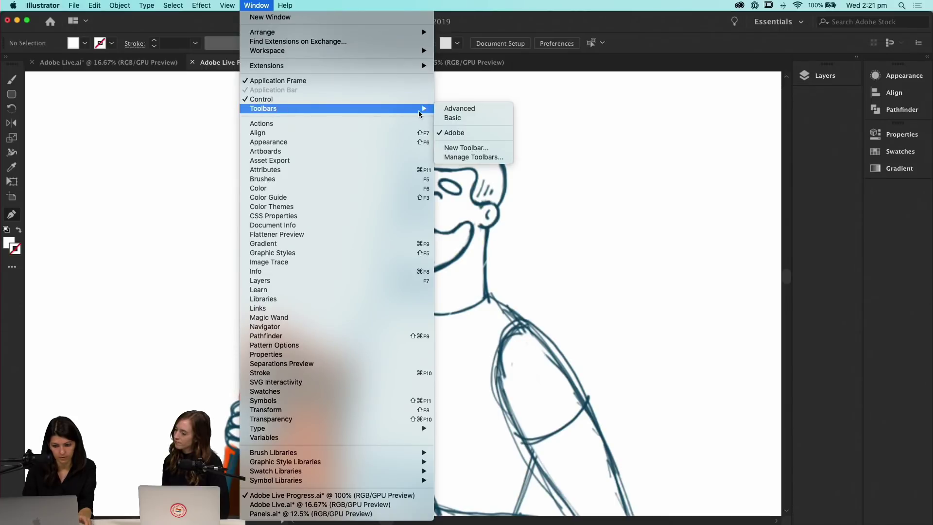
pyautogui.click(459, 108)
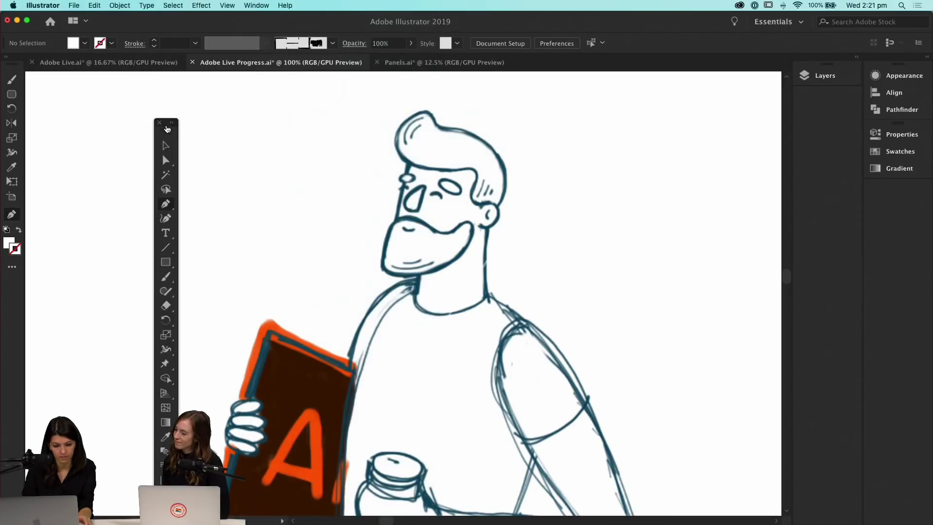
pyautogui.moveTo(157, 127); pyautogui.dragTo(40, 83)
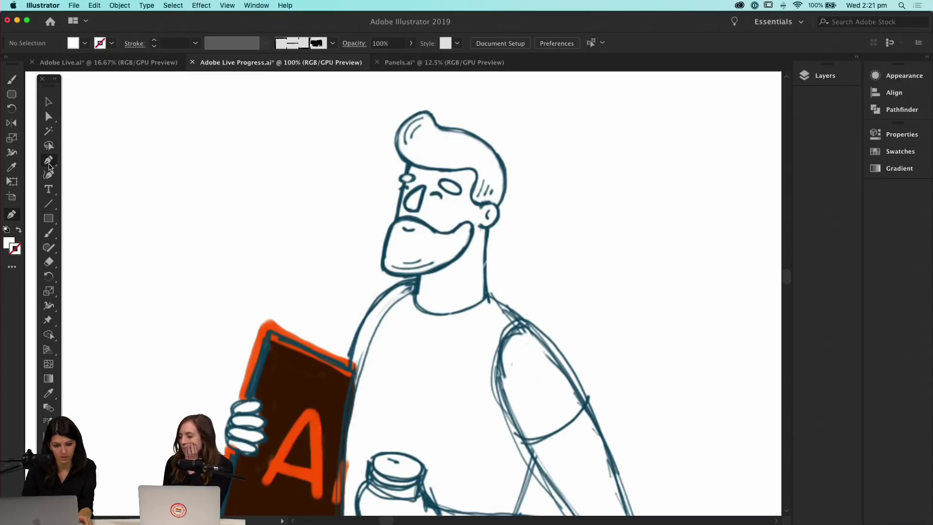
# On the Shapes layer, trace the man's face and skull as a closed rounded shape with the Pen tool
pyautogui.click(804, 76)
pyautogui.click(728, 93)
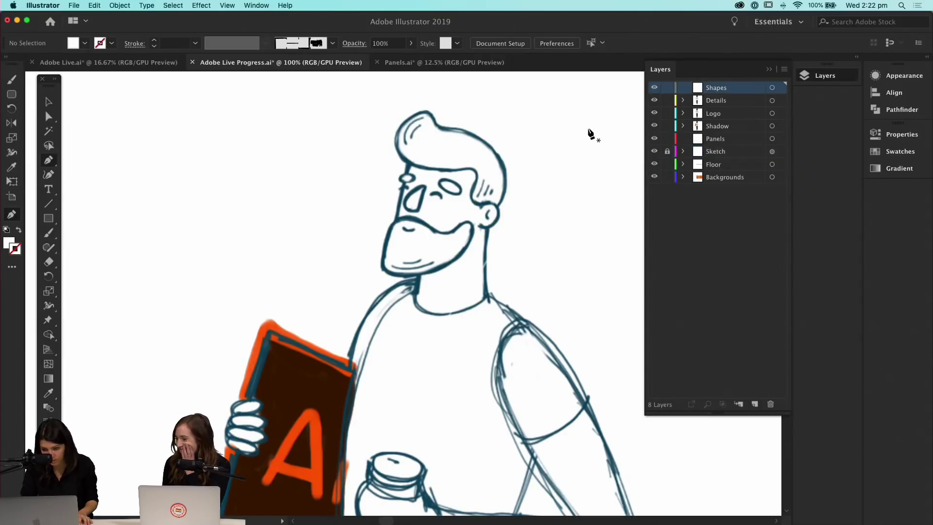
pyautogui.click(587, 128)
pyautogui.press('super+z')
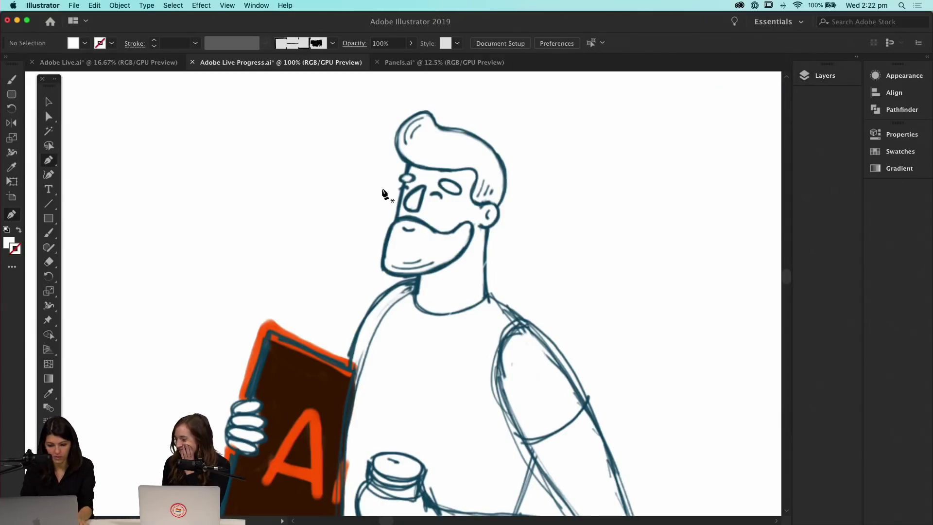
pyautogui.press('super+plus')
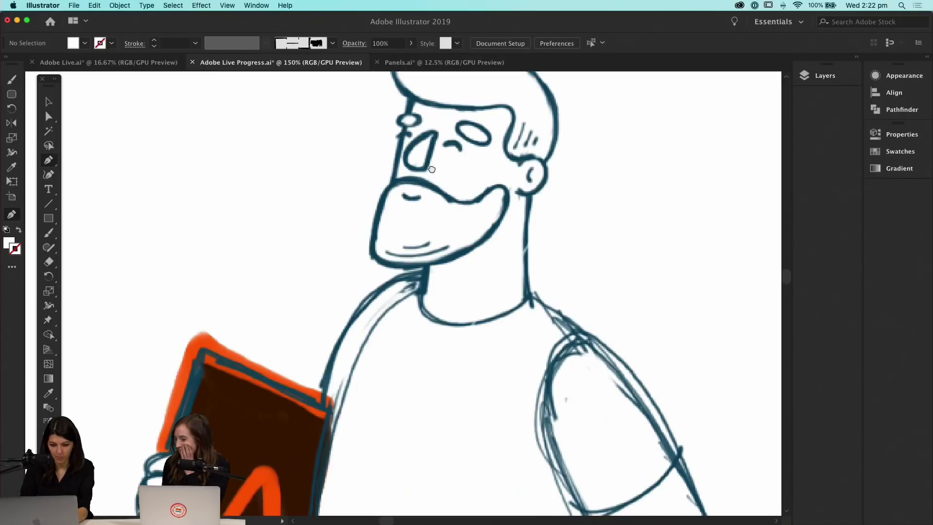
pyautogui.scroll(5, 408, 190)
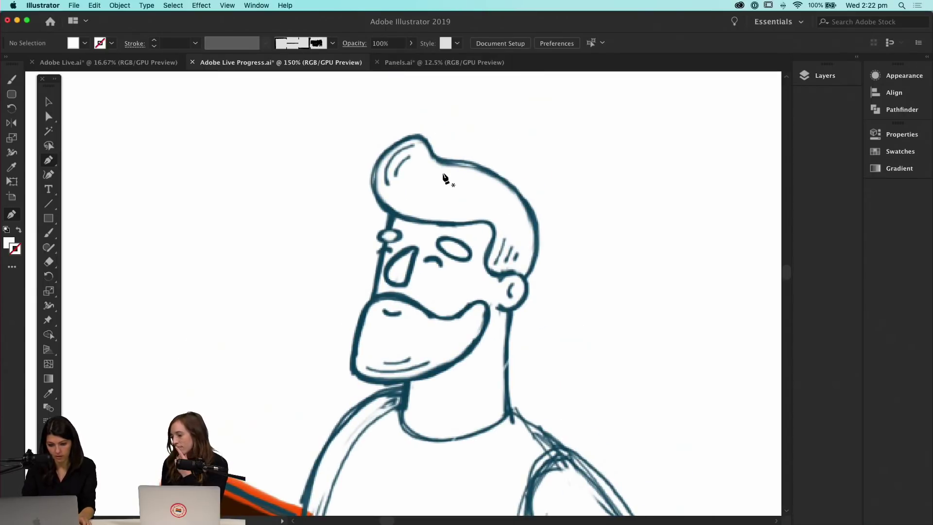
pyautogui.moveTo(467, 179); pyautogui.dragTo(457, 181)
pyautogui.moveTo(393, 219); pyautogui.dragTo(377, 324)
pyautogui.moveTo(379, 335); pyautogui.dragTo(396, 374)
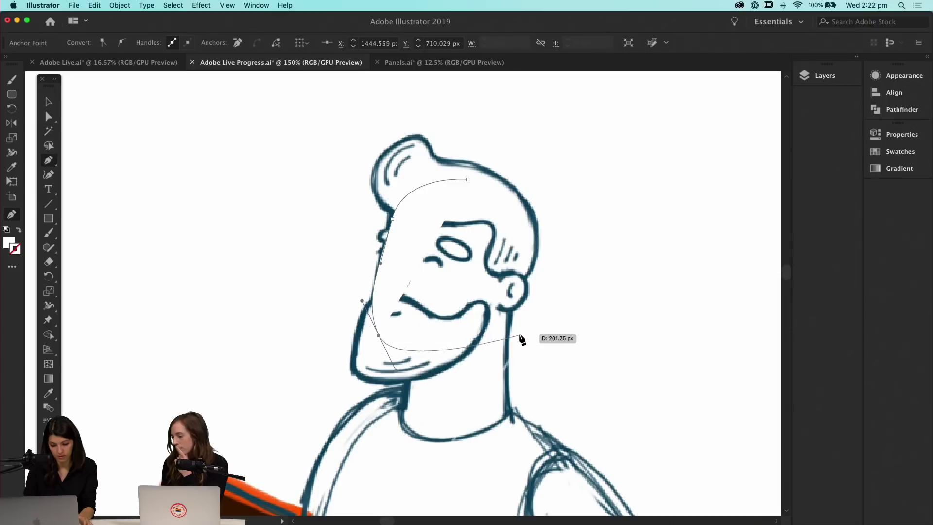
pyautogui.moveTo(480, 343); pyautogui.dragTo(505, 325)
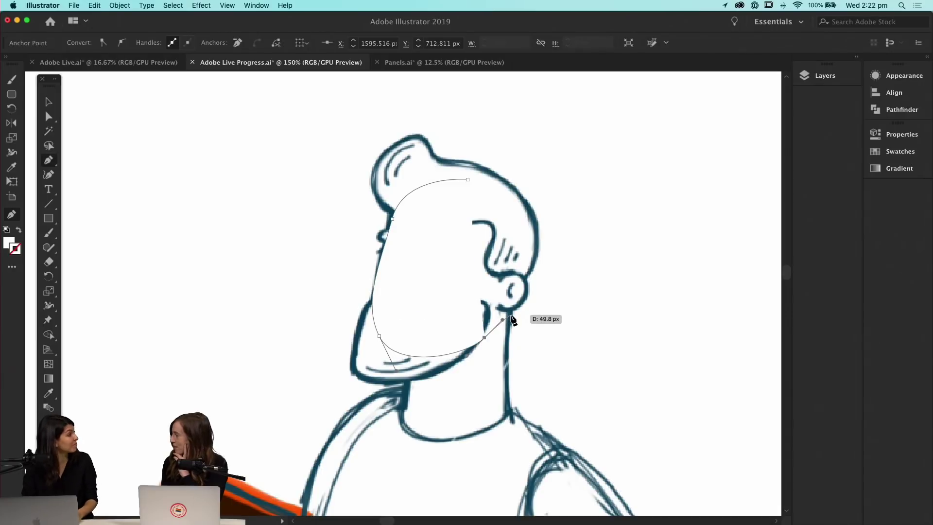
pyautogui.moveTo(509, 208); pyautogui.dragTo(476, 169)
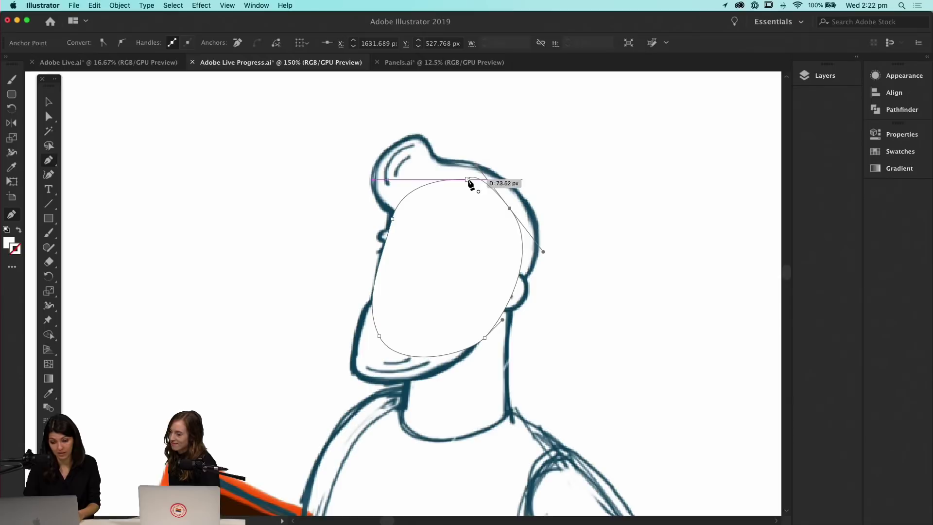
pyautogui.click(488, 181)
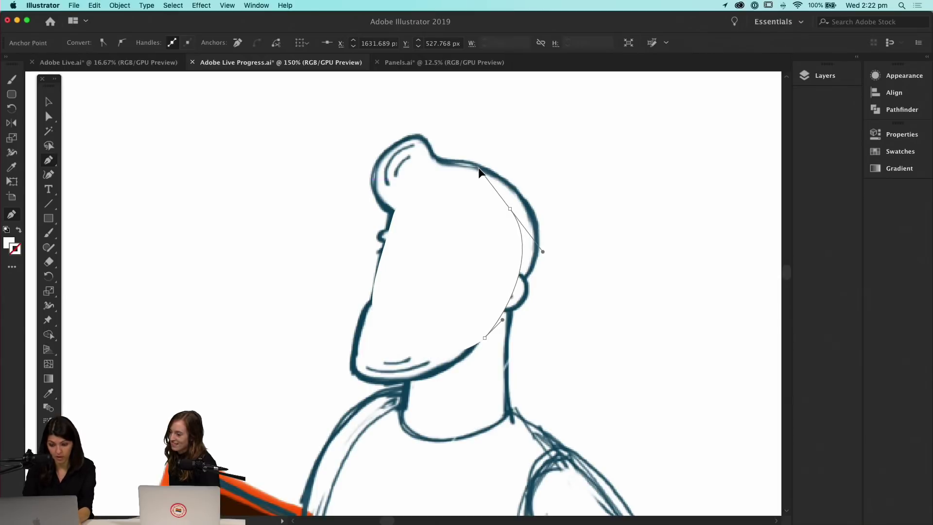
pyautogui.moveTo(490, 186)
pyautogui.mouseDown()
pyautogui.moveTo(475, 183)
pyautogui.moveTo(483, 188)
pyautogui.mouseUp()
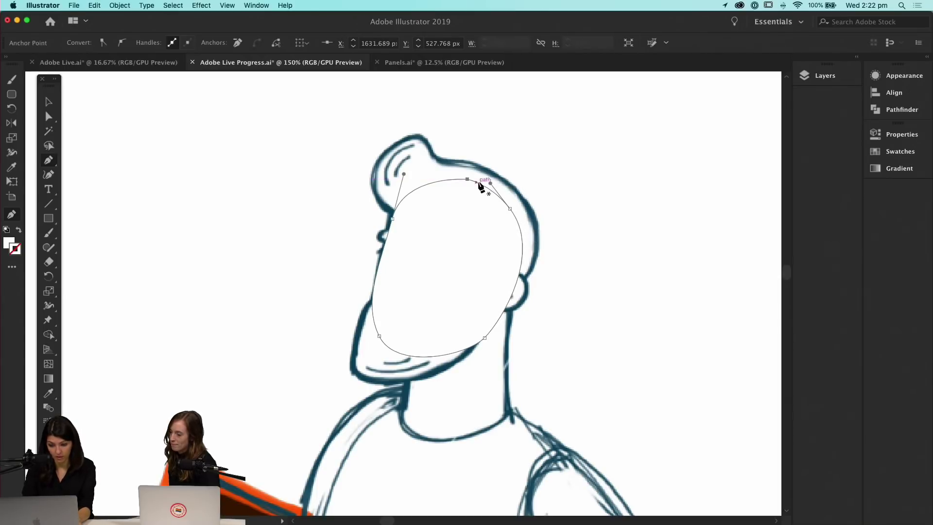
# Lower the opacity of the whole Shapes layer so the sketch shows through the traced shapes
pyautogui.press('v')
pyautogui.click(821, 75)
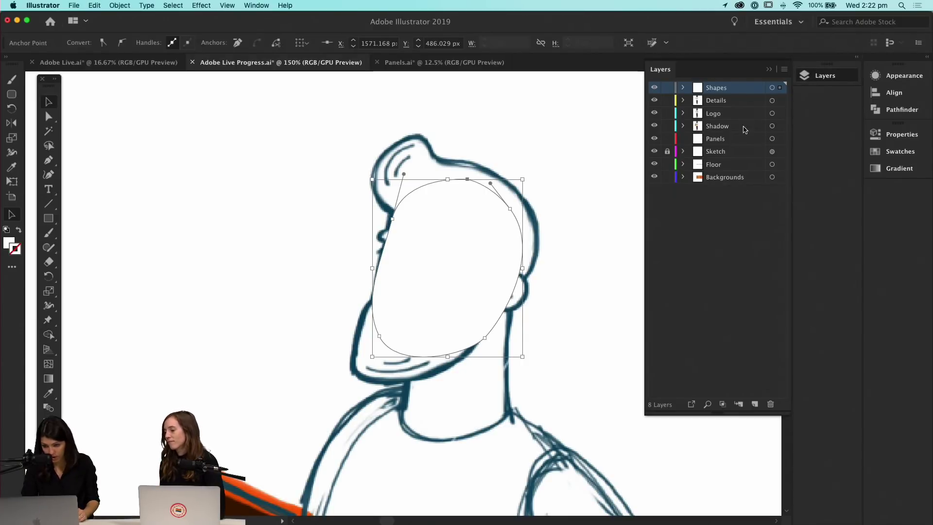
pyautogui.click(772, 88)
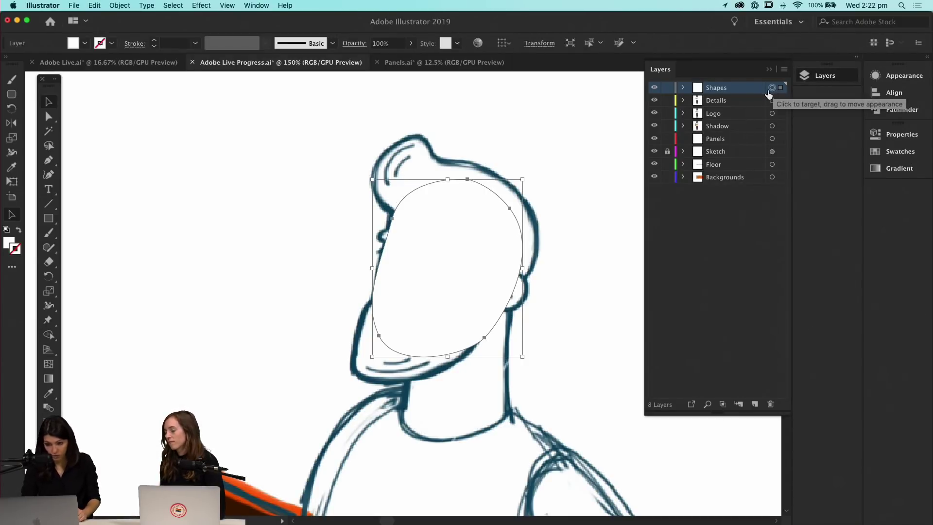
pyautogui.click(411, 43)
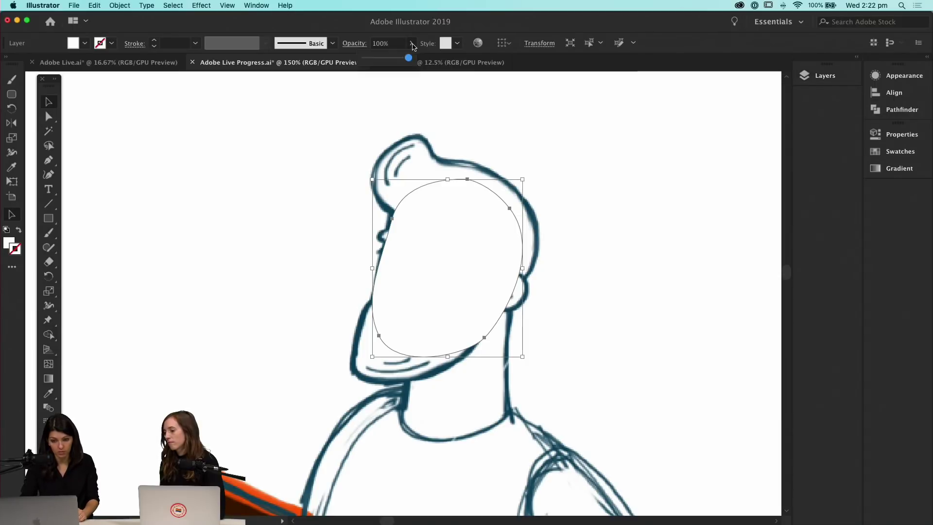
pyautogui.moveTo(409, 60); pyautogui.dragTo(391, 58)
pyautogui.click(553, 218)
# Fill the face shape with the pink swatch (R=255 G=64 B=140) and set its stroke to none
pyautogui.click(431, 287)
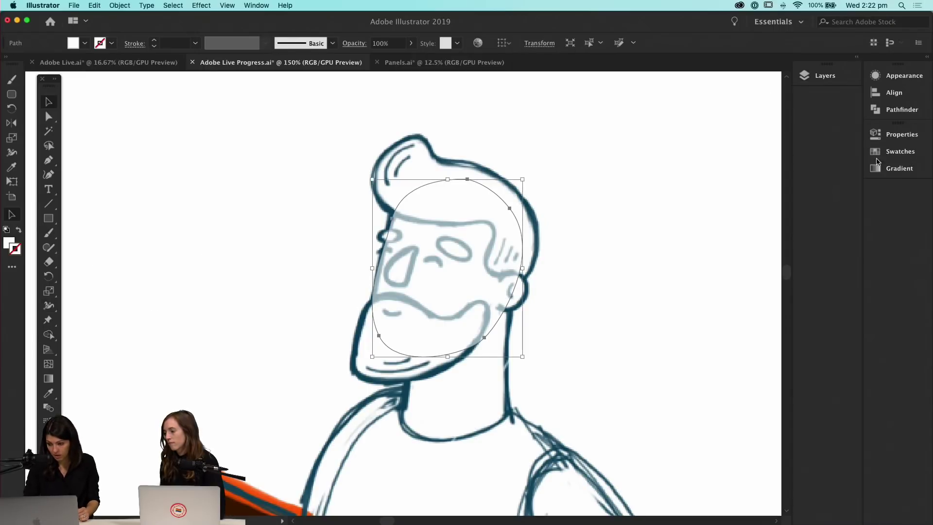
pyautogui.click(900, 152)
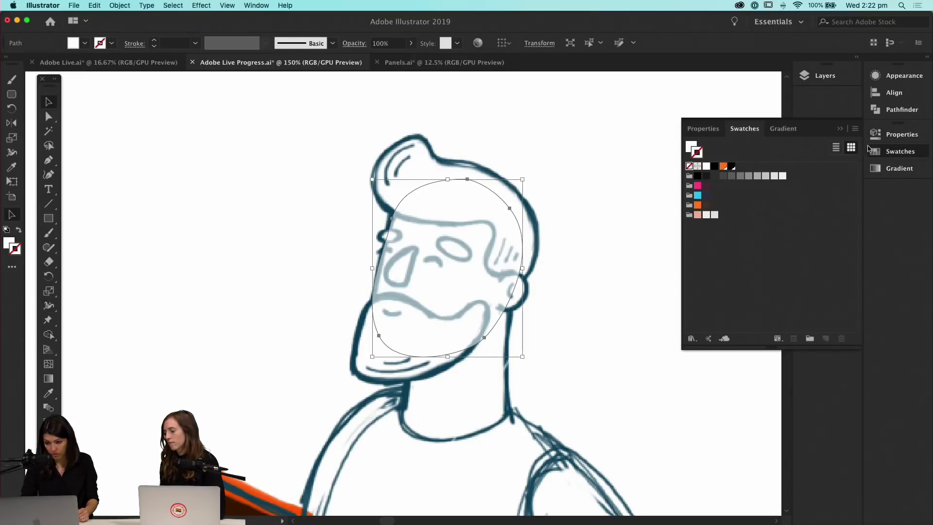
pyautogui.click(698, 186)
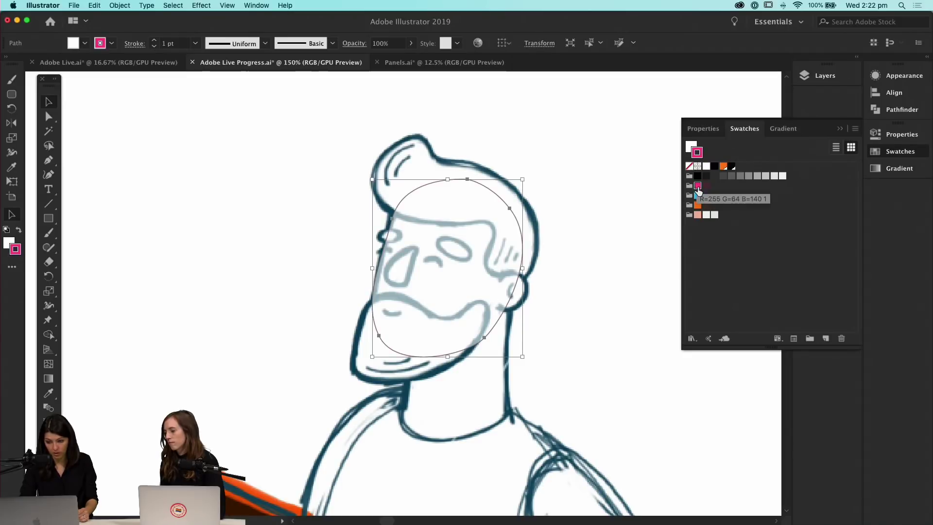
pyautogui.moveTo(696, 151); pyautogui.dragTo(690, 145)
pyautogui.click(689, 166)
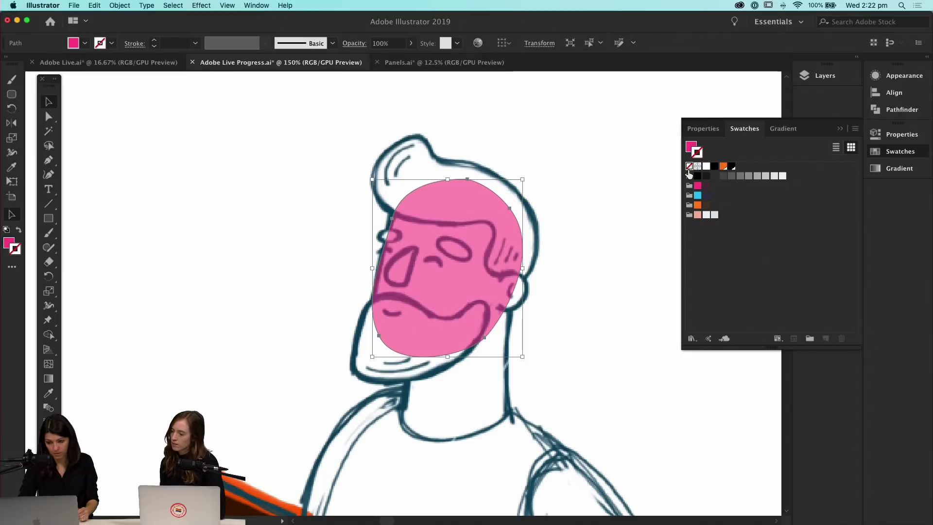
pyautogui.click(621, 180)
pyautogui.click(521, 262)
pyautogui.click(659, 226)
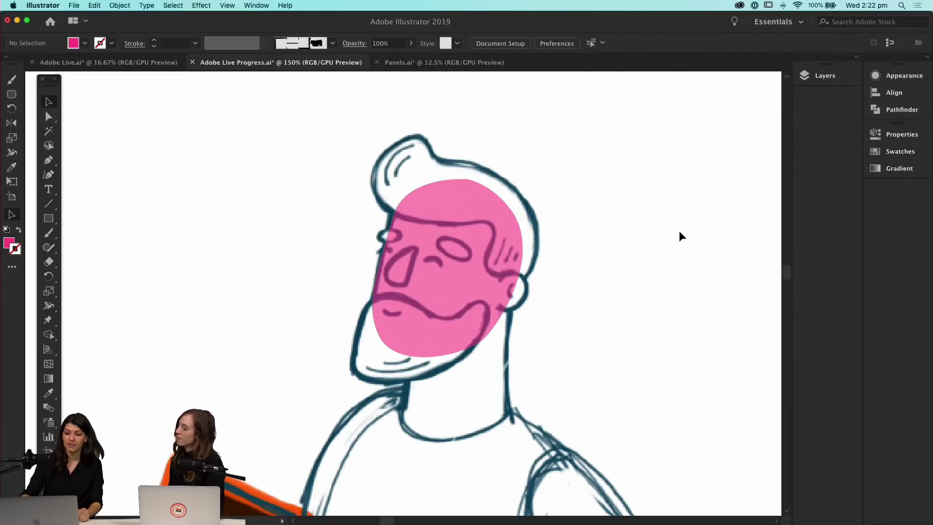
pyautogui.click(896, 152)
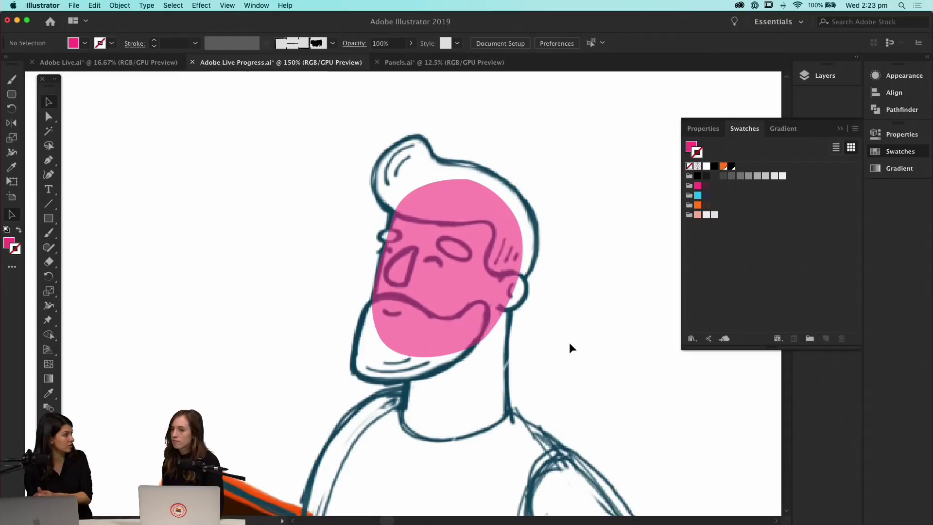
pyautogui.click(569, 303)
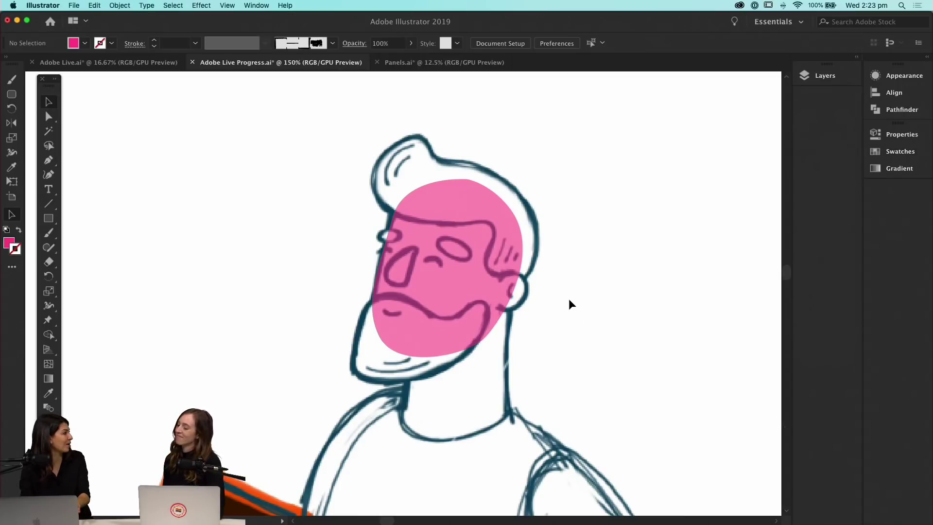
# Move the face shape's anchor point at the front of the forehead outward to match the sketched hairline corner
pyautogui.click(437, 246)
pyautogui.press('super+equal')
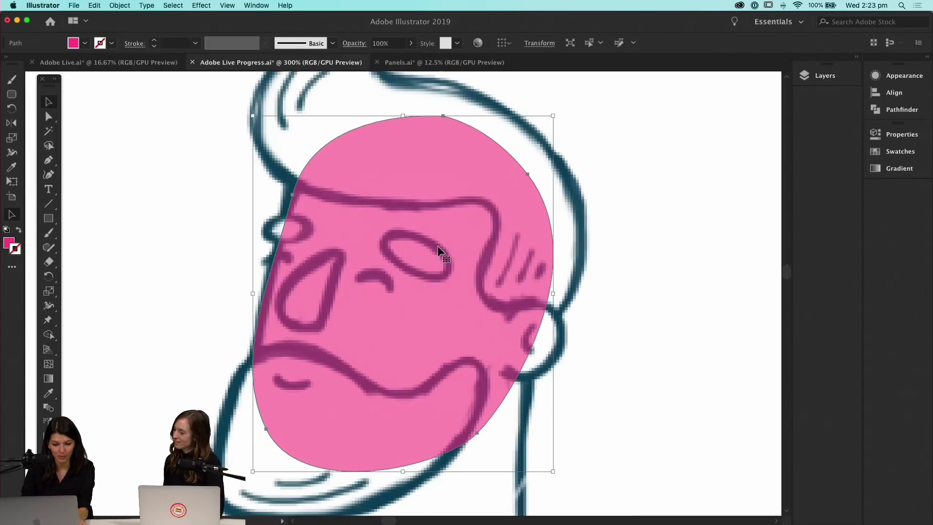
pyautogui.press('a')
pyautogui.moveTo(295, 195); pyautogui.dragTo(287, 178)
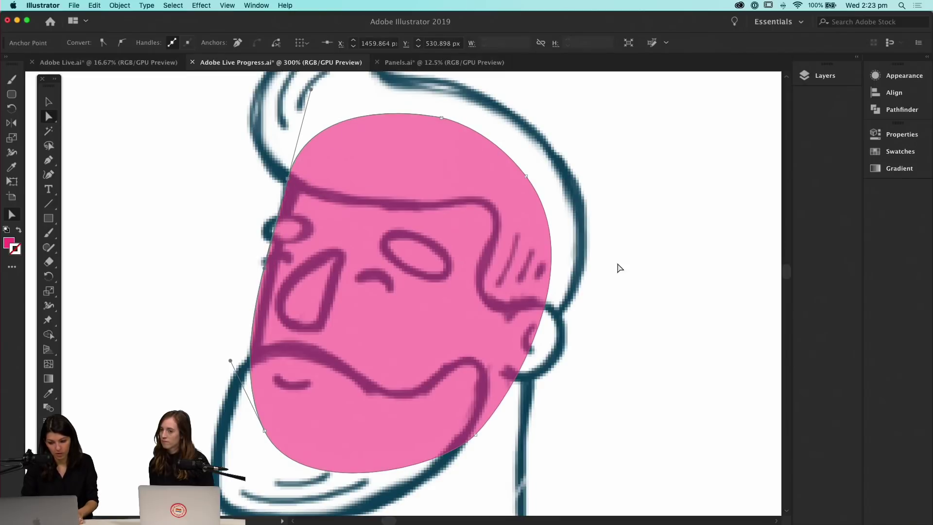
pyautogui.click(634, 293)
# Trace the man's ear as a separate closed pink shape with the Pen tool, overlapping the side of the face
pyautogui.press('p')
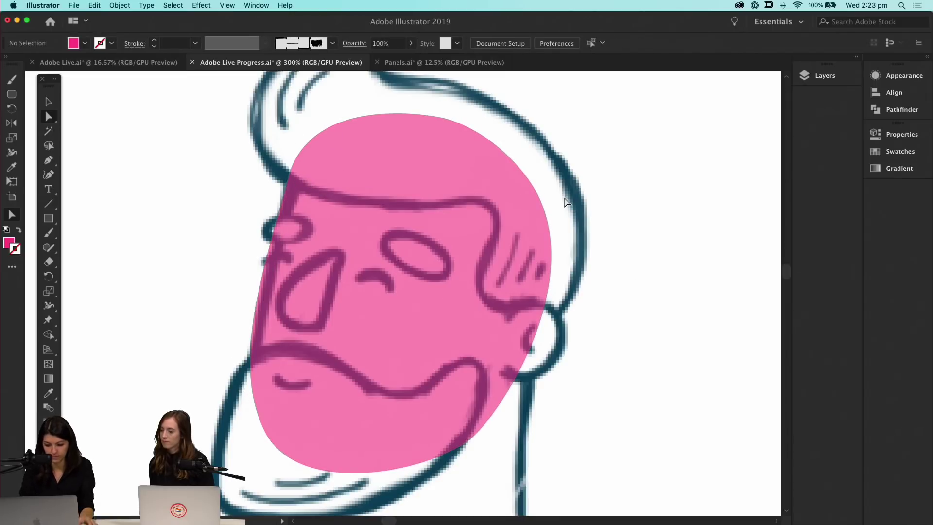
pyautogui.keyDown('super'); pyautogui.click(544, 310); pyautogui.keyUp('super')
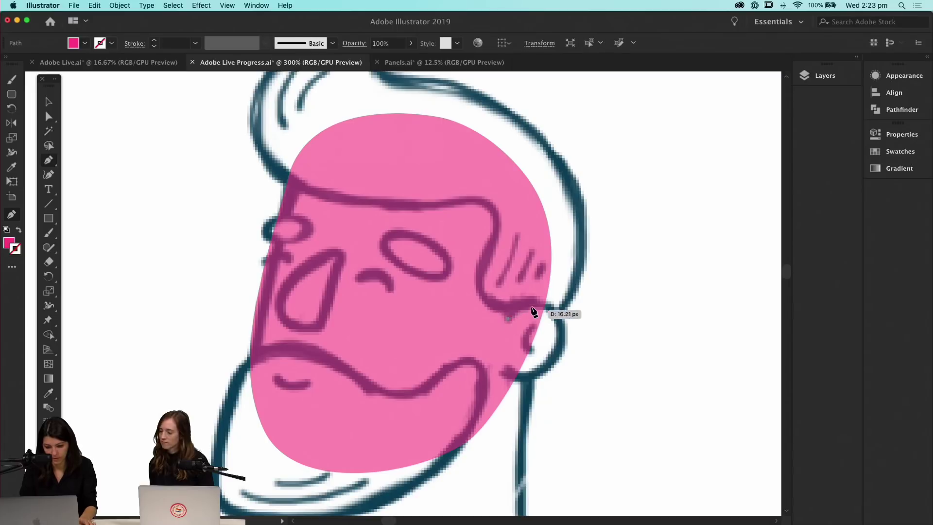
pyautogui.moveTo(556, 356); pyautogui.dragTo(503, 372)
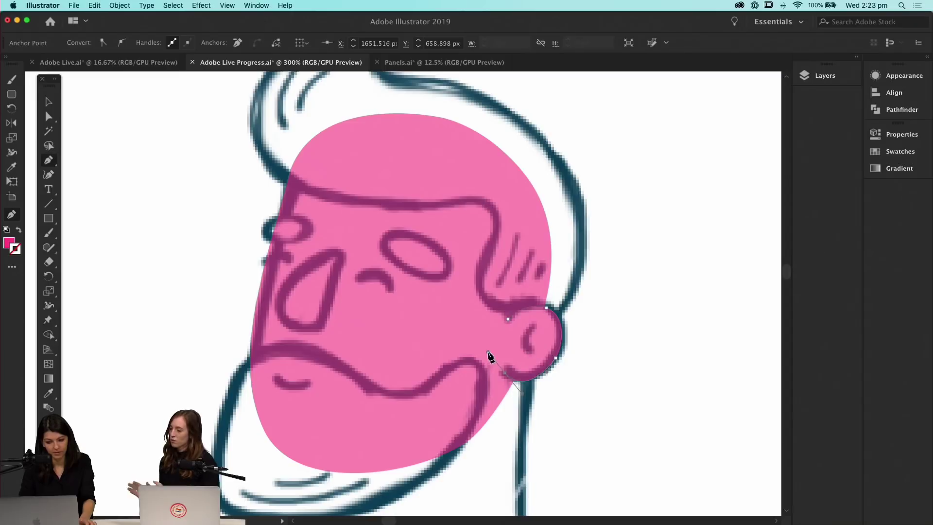
pyautogui.click(509, 321)
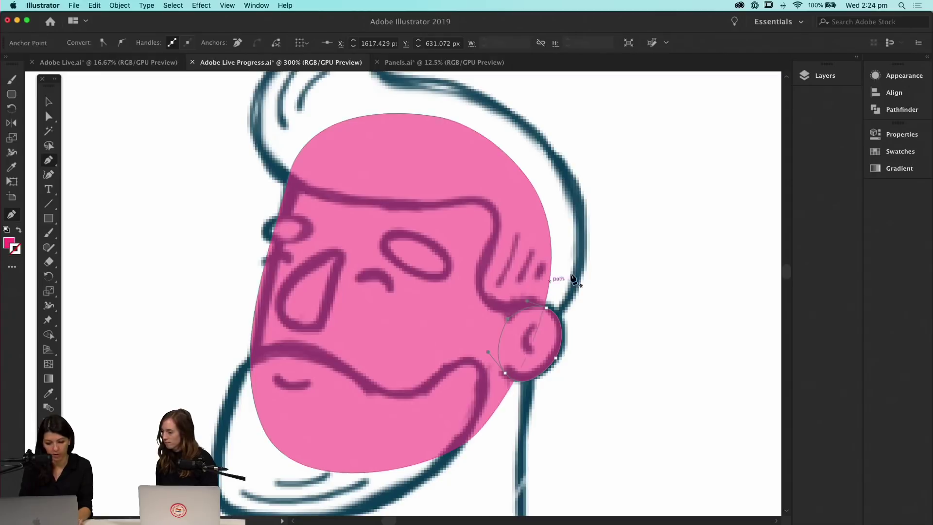
pyautogui.press('v')
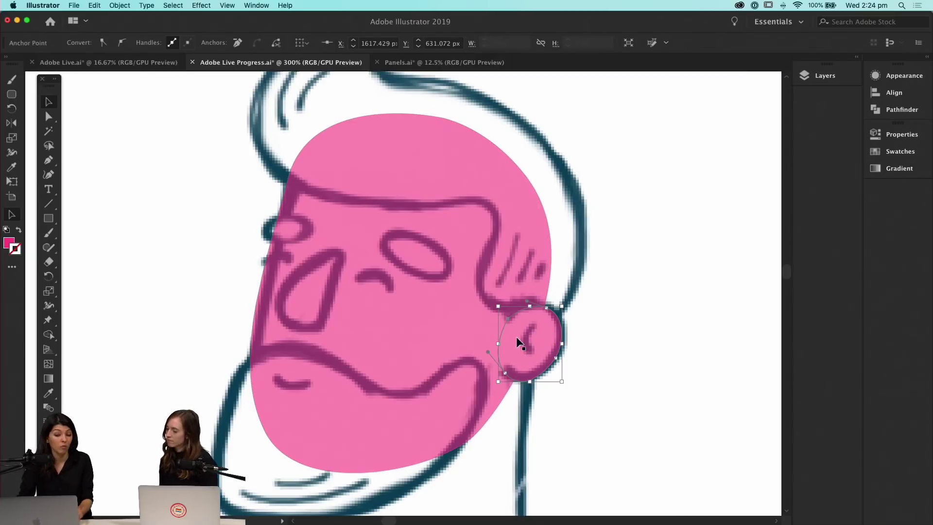
# Trace the man's beard as a closed shape with the Pen tool, following the sketched chin and the wavy moustache line
pyautogui.click(597, 346)
pyautogui.moveTo(479, 427); pyautogui.dragTo(541, 323)
pyautogui.press('p')
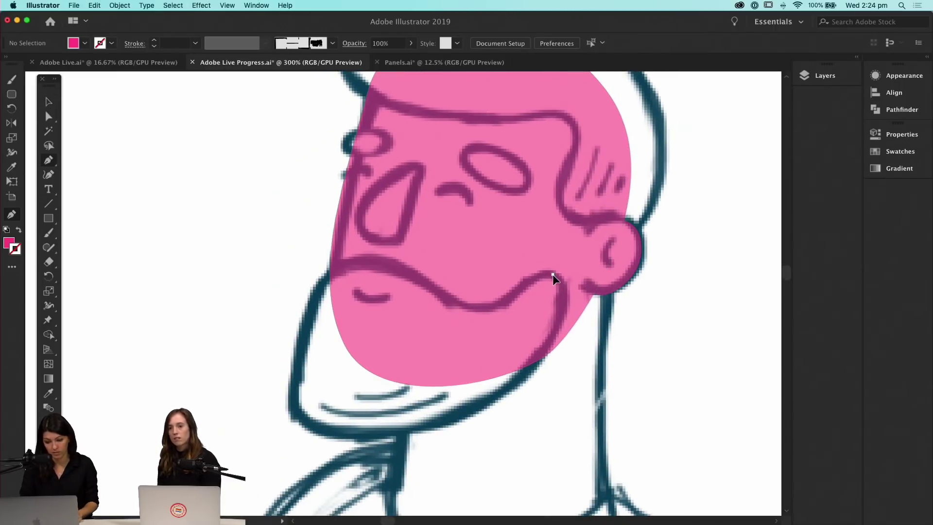
pyautogui.moveTo(571, 280); pyautogui.dragTo(572, 280)
pyautogui.moveTo(469, 416); pyautogui.dragTo(389, 447)
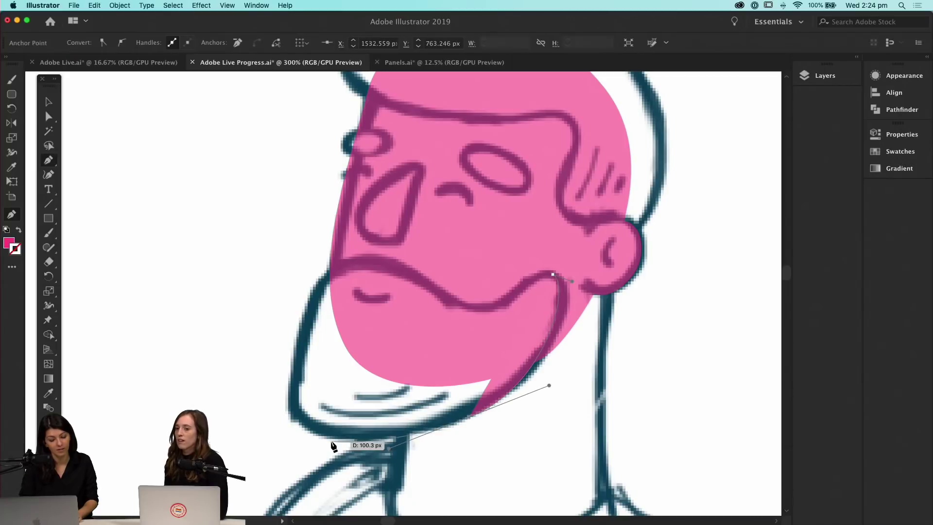
pyautogui.moveTo(302, 426); pyautogui.dragTo(278, 409)
pyautogui.moveTo(314, 291); pyautogui.dragTo(407, 263)
pyautogui.moveTo(468, 306); pyautogui.dragTo(499, 312)
pyautogui.moveTo(499, 312); pyautogui.dragTo(502, 314)
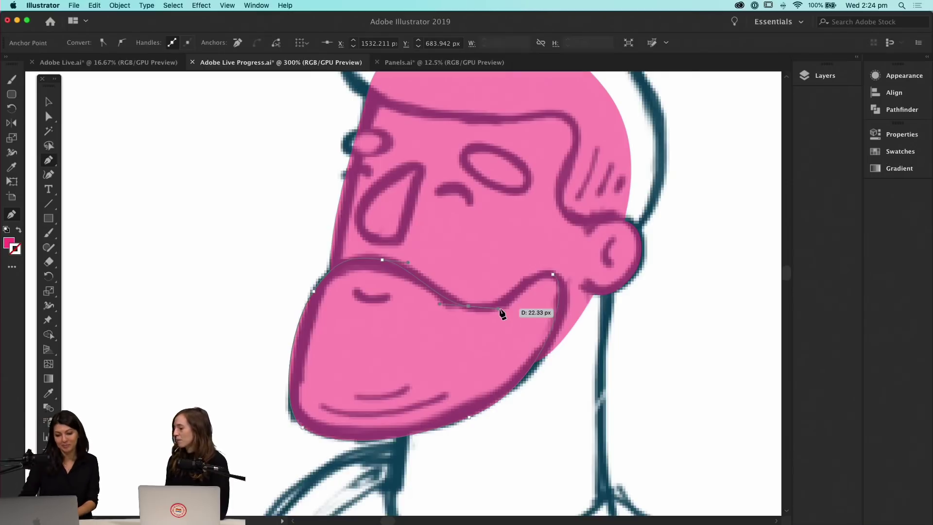
pyautogui.moveTo(500, 309); pyautogui.dragTo(572, 280)
pyautogui.keyDown('super'); pyautogui.click(590, 297); pyautogui.keyUp('super')
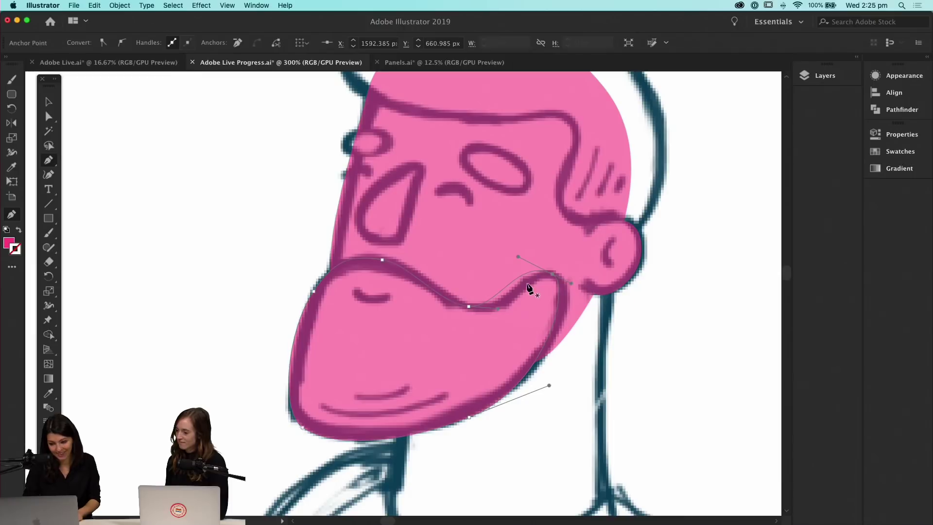
# Change the beard shape's fill to a muted mauve, R=178 G=123 B=145 (B27B91)
pyautogui.doubleClick(10, 243)
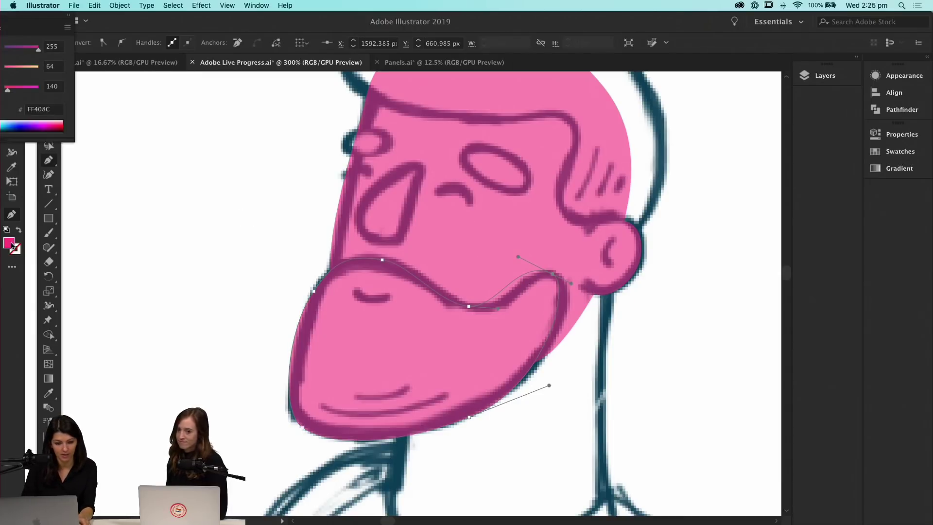
pyautogui.click(96, 143)
pyautogui.click(59, 137)
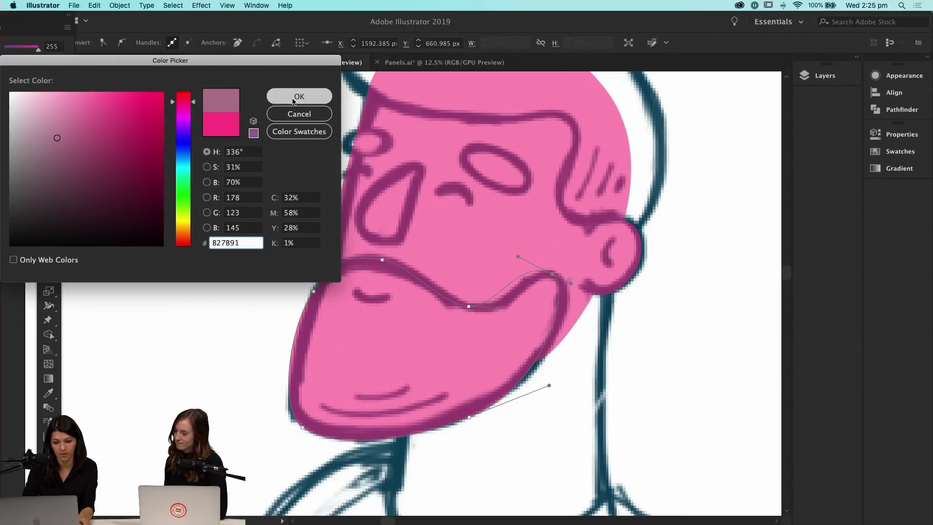
pyautogui.click(283, 99)
pyautogui.press('v')
# Trace the hair with the Pen tool as a closed shape from the sideburn over the ear, around the quiff and along the hairline
pyautogui.scroll(5, 291, 301)
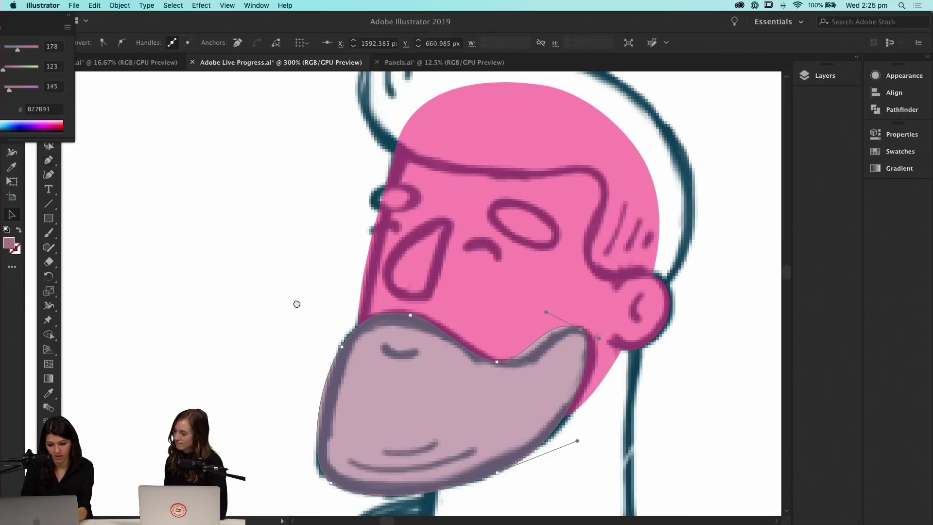
pyautogui.hscroll(3, 271, 304)
pyautogui.scroll(2, 270, 304)
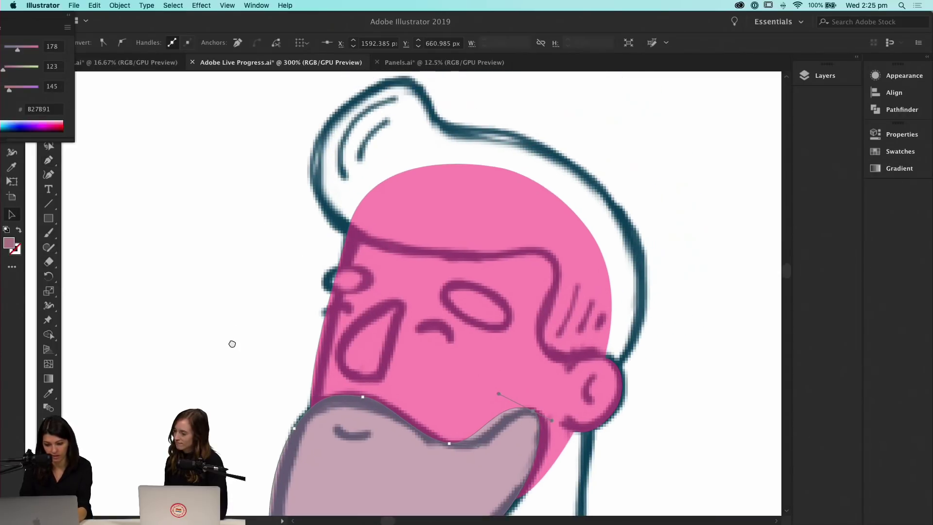
pyautogui.press('p')
pyautogui.moveTo(548, 263); pyautogui.dragTo(566, 280)
pyautogui.scroll(2, 549, 320)
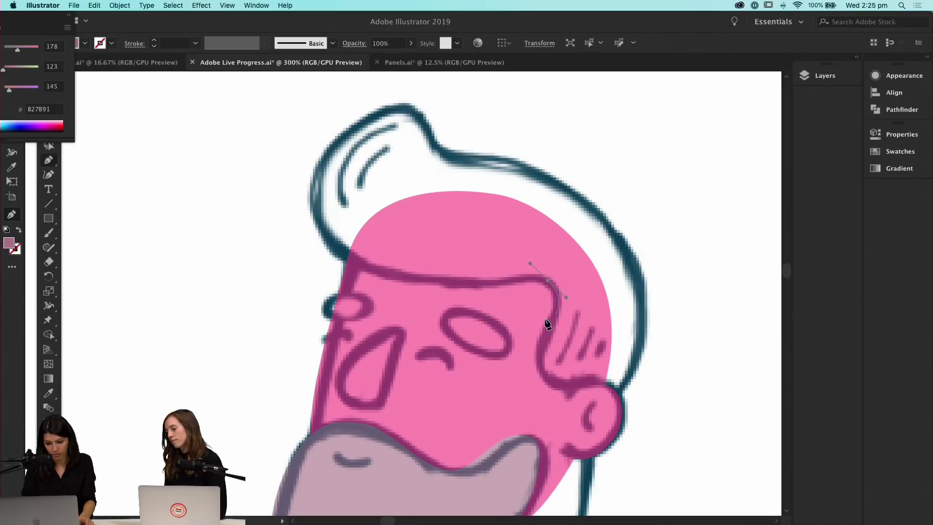
pyautogui.moveTo(542, 373); pyautogui.dragTo(609, 394)
pyautogui.scroll(1, 622, 413)
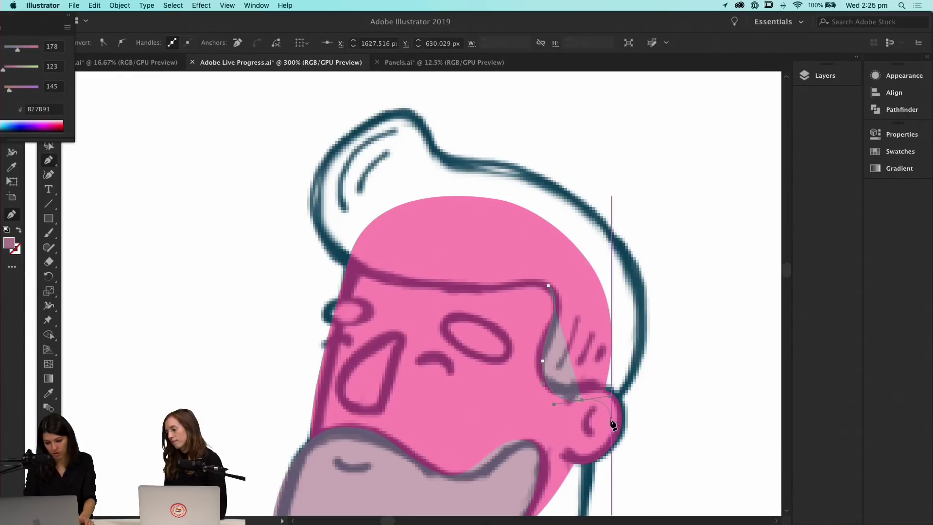
pyautogui.click(595, 448)
pyautogui.moveTo(640, 296); pyautogui.dragTo(625, 229)
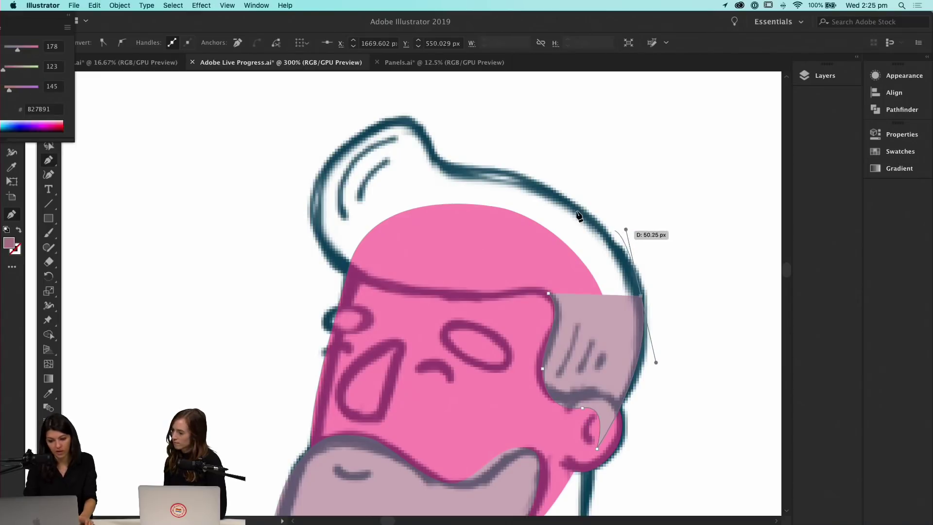
pyautogui.moveTo(543, 187); pyautogui.dragTo(509, 176)
pyautogui.moveTo(447, 169); pyautogui.dragTo(433, 154)
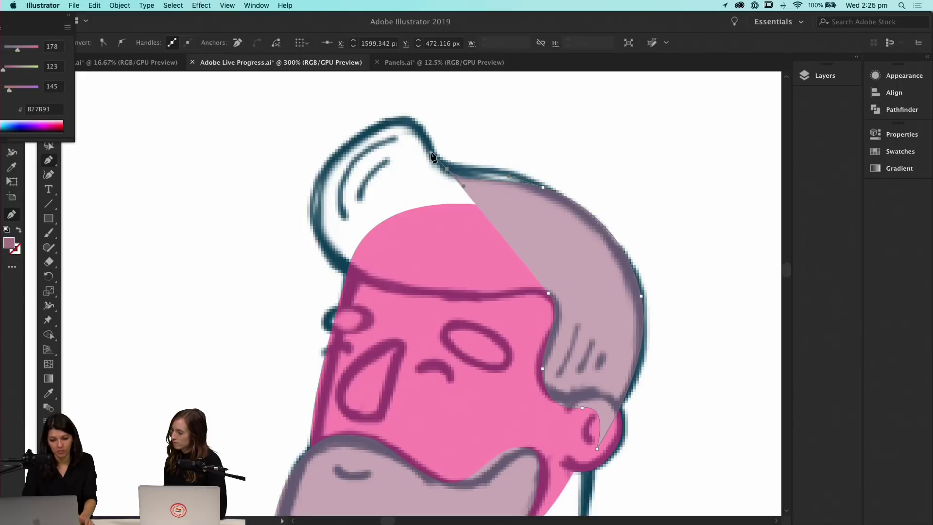
pyautogui.moveTo(403, 117); pyautogui.dragTo(378, 115)
pyautogui.moveTo(315, 192); pyautogui.dragTo(313, 232)
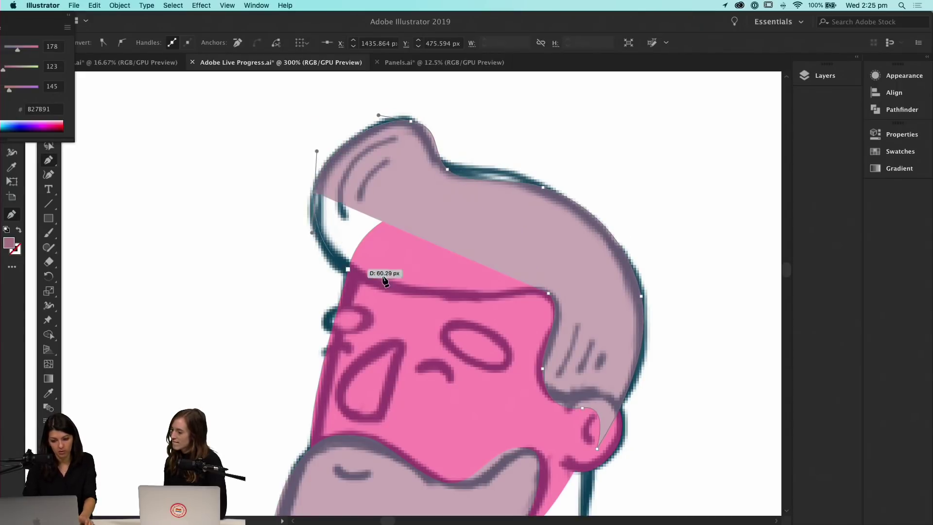
pyautogui.moveTo(441, 291); pyautogui.dragTo(567, 308)
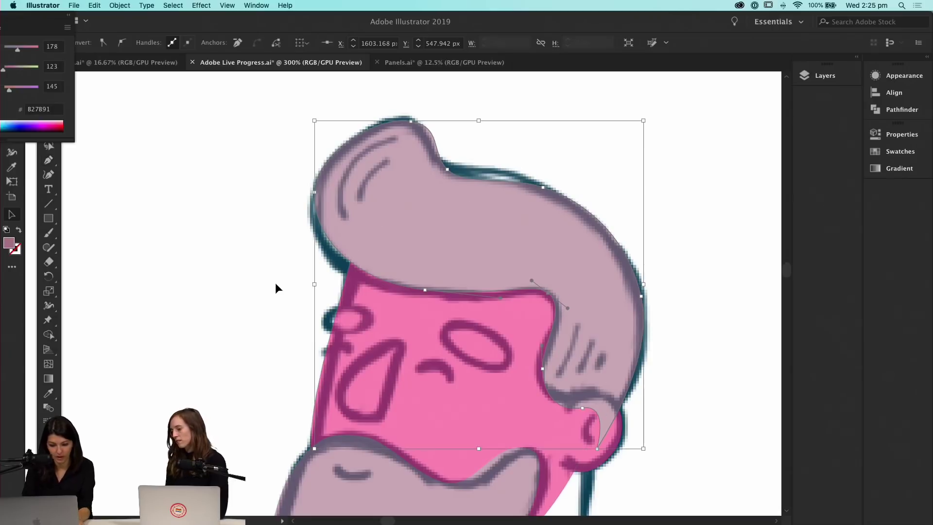
# Move the floating Color panel into full view and fill the hair shape with bright green, R=46 G=255 B=57 (2EFF39)
pyautogui.press('super+minus')
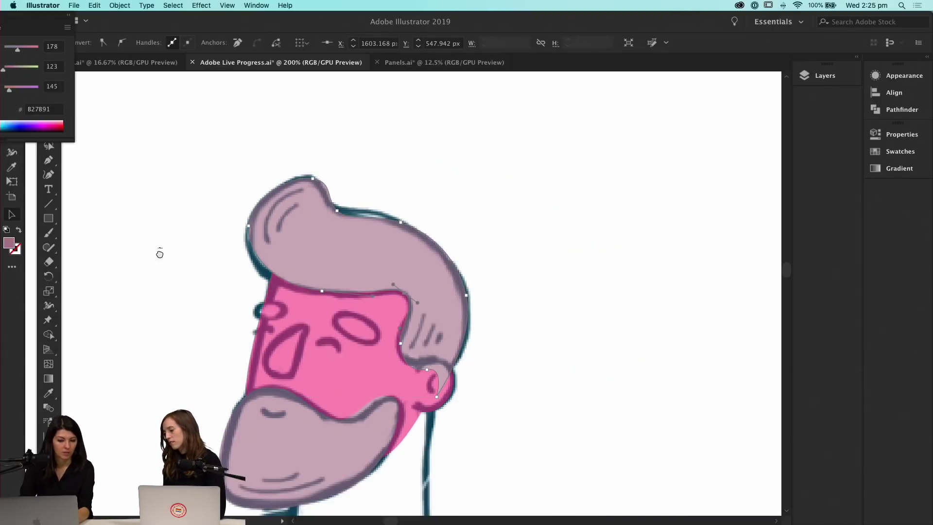
pyautogui.hscroll(-5, 156, 250)
pyautogui.moveTo(48, 22); pyautogui.dragTo(235, 44)
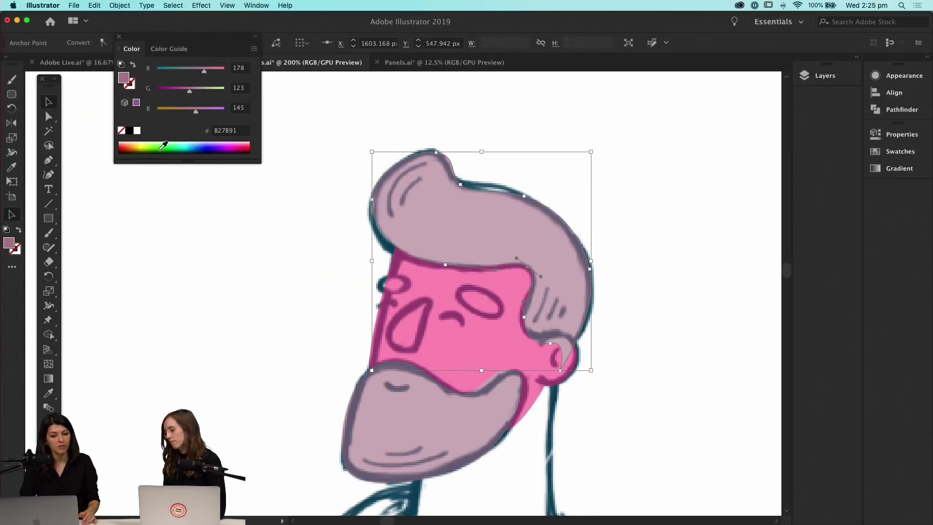
pyautogui.click(165, 144)
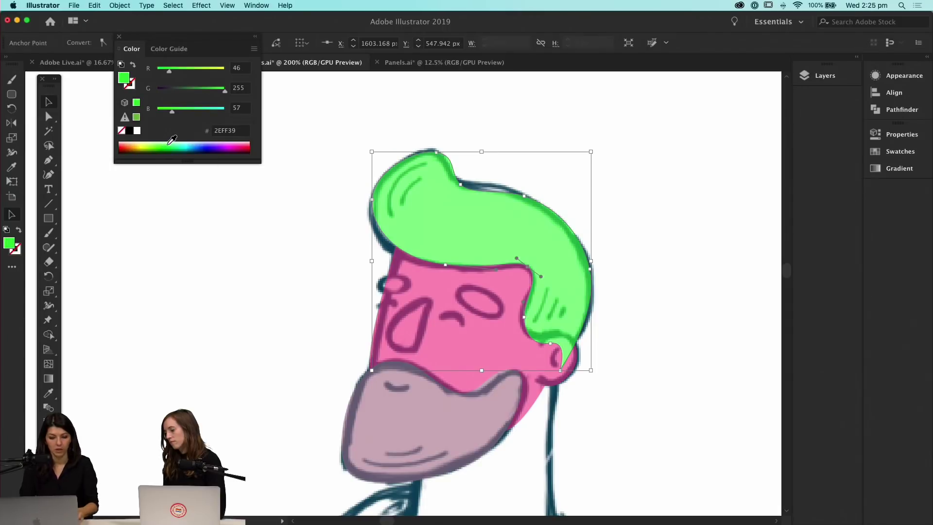
pyautogui.click(308, 255)
# Examine the coloured head shapes against the full-body sketch of the walking man
pyautogui.press('super+minus')
pyautogui.press('super+minus')
pyautogui.press('super+minus')
pyautogui.press('super+minus')
pyautogui.press('super+minus')
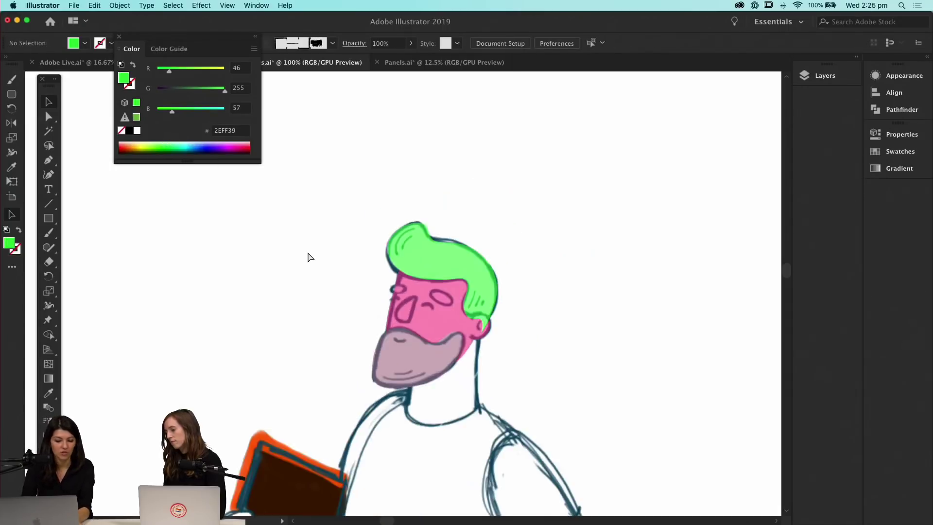
pyautogui.moveTo(350, 296); pyautogui.dragTo(339, 184)
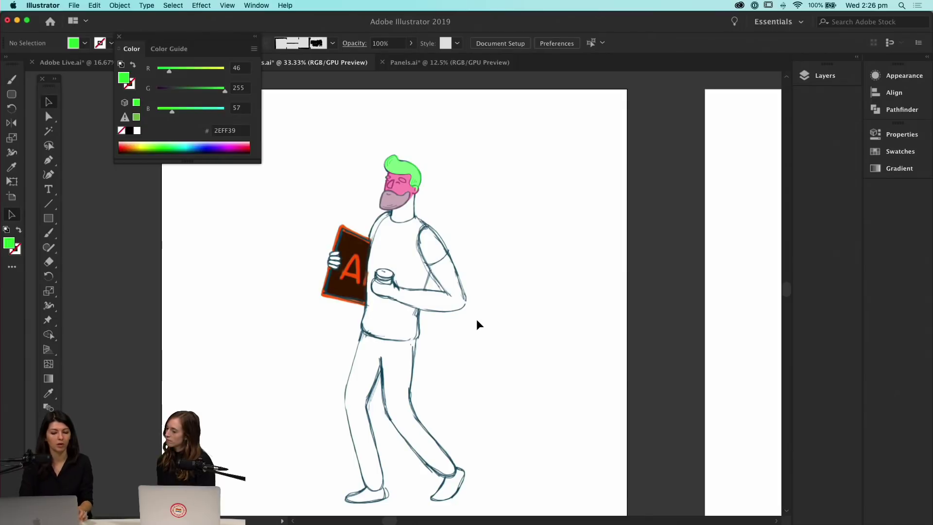
pyautogui.hscroll(-5, 447, 310)
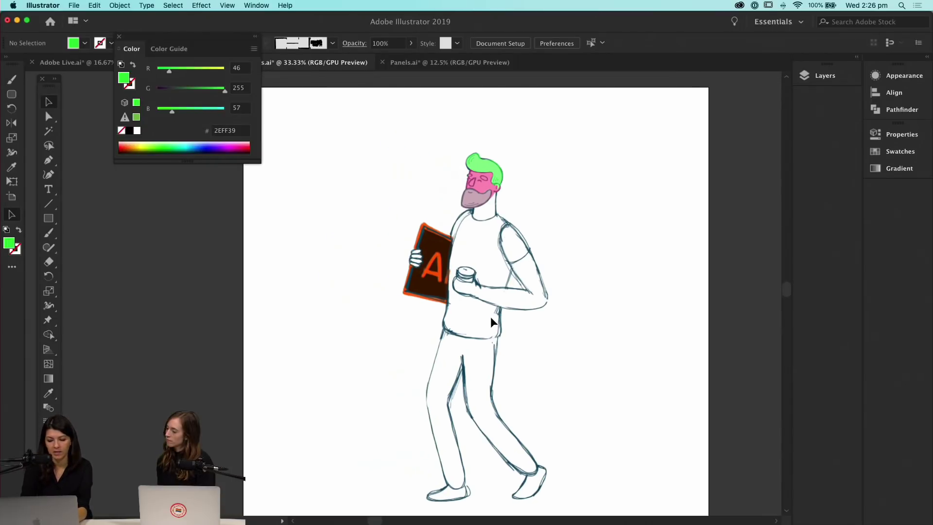
pyautogui.press('super+equal')
pyautogui.press('super+equal')
pyautogui.press('super+equal')
pyautogui.scroll(10, 579, 190)
pyautogui.hscroll(5, 579, 189)
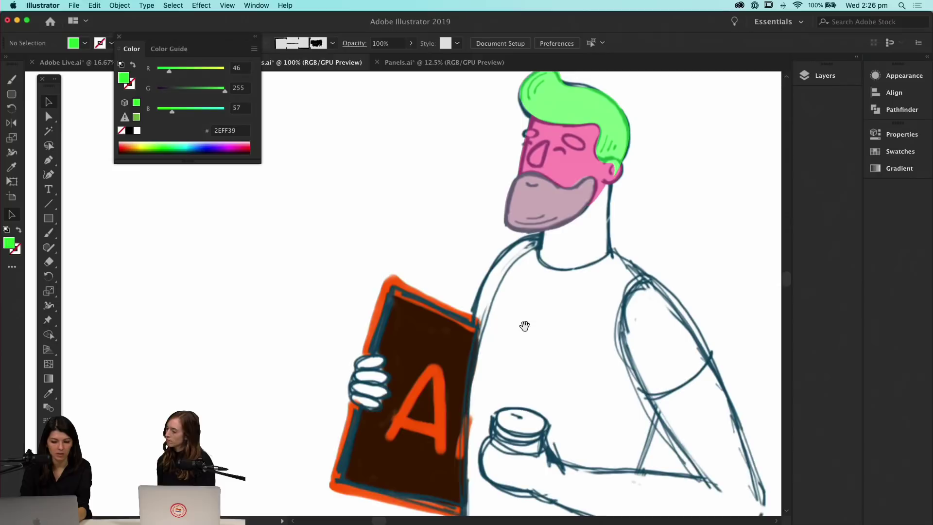
pyautogui.hscroll(3, 479, 384)
pyautogui.scroll(2, 496, 381)
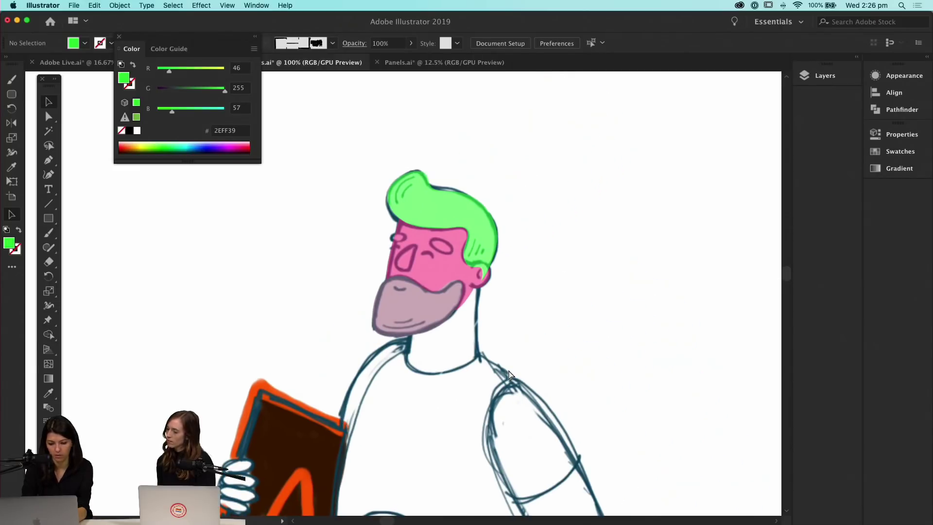
pyautogui.press('super+equal')
pyautogui.moveTo(509, 375); pyautogui.dragTo(467, 357)
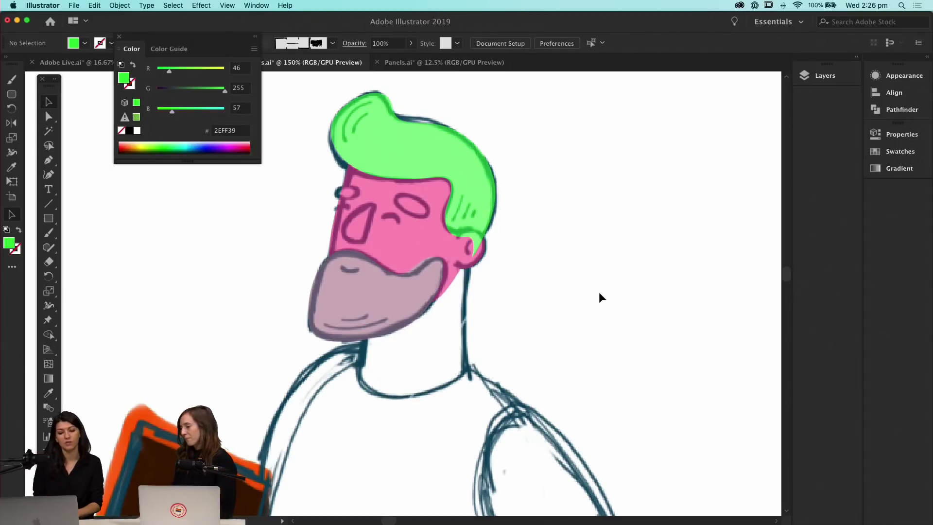
pyautogui.hscroll(-5, 487, 344)
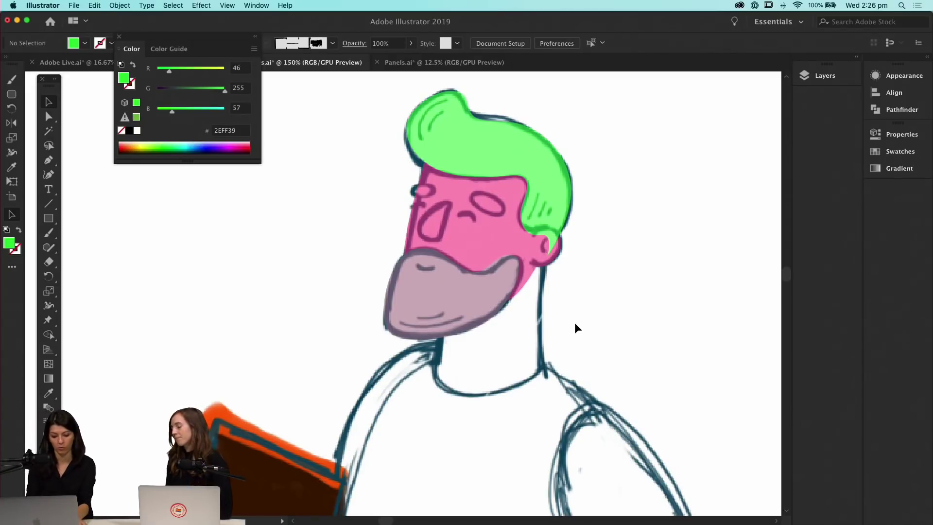
# Refine the beard's outline with the Direct Selection tool, adjusting its anchor points and curve handles to fit the sketch
pyautogui.press('super+equal')
pyautogui.hscroll(5, 574, 322)
pyautogui.scroll(3, 574, 322)
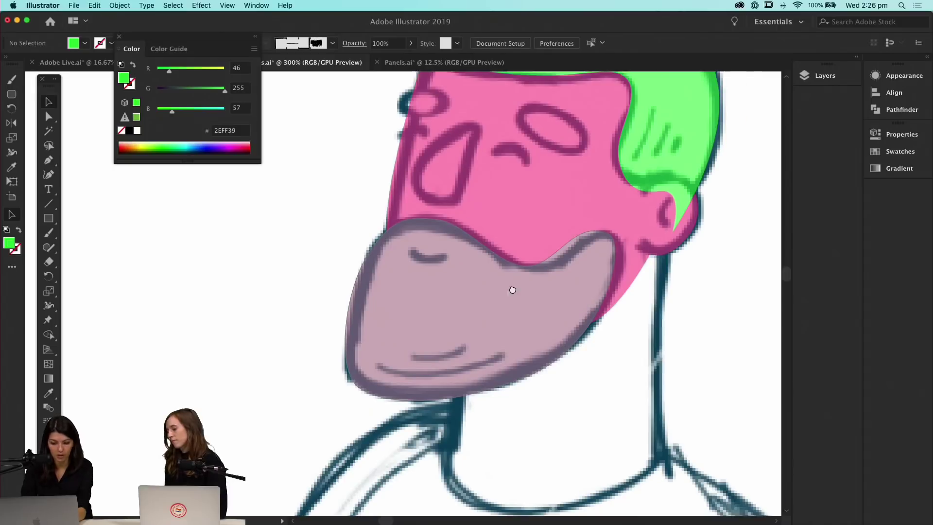
pyautogui.click(331, 342)
pyautogui.press('a')
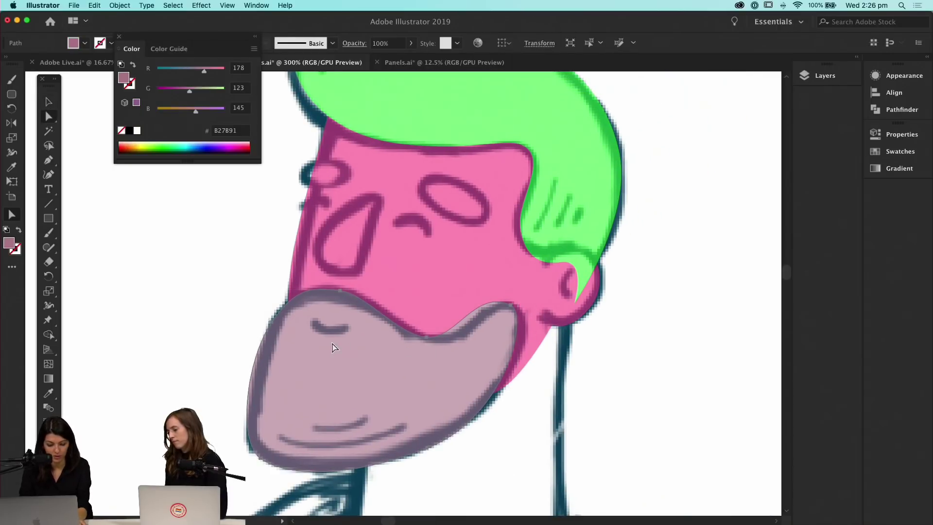
pyautogui.click(339, 295)
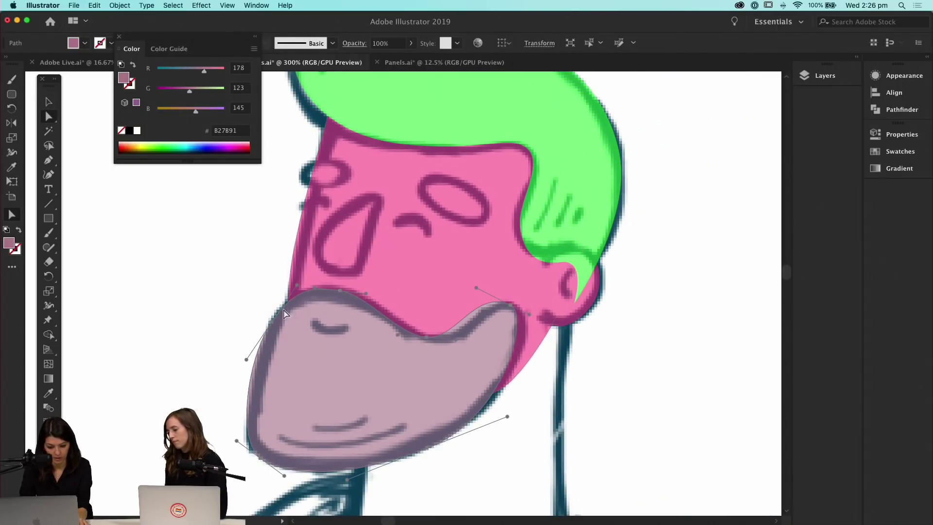
pyautogui.click(270, 353)
pyautogui.moveTo(246, 358); pyautogui.dragTo(244, 367)
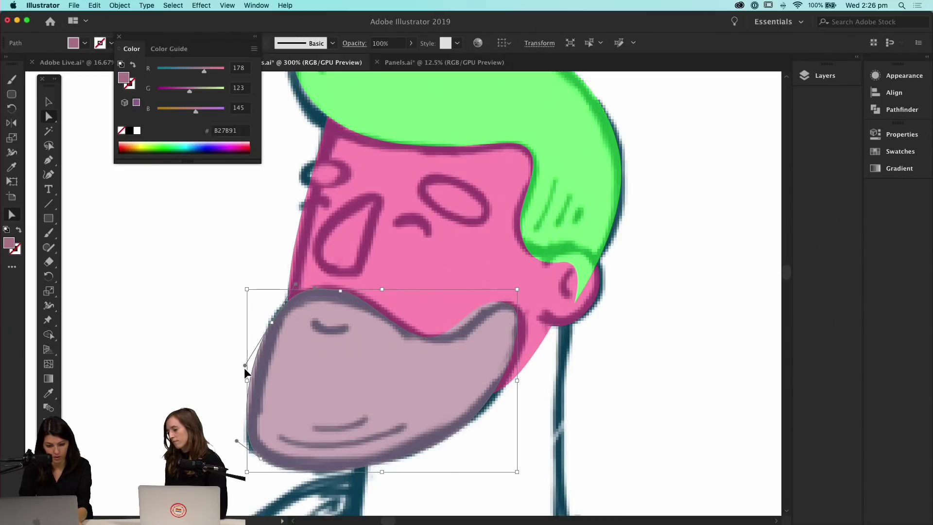
pyautogui.moveTo(339, 289); pyautogui.dragTo(536, 312)
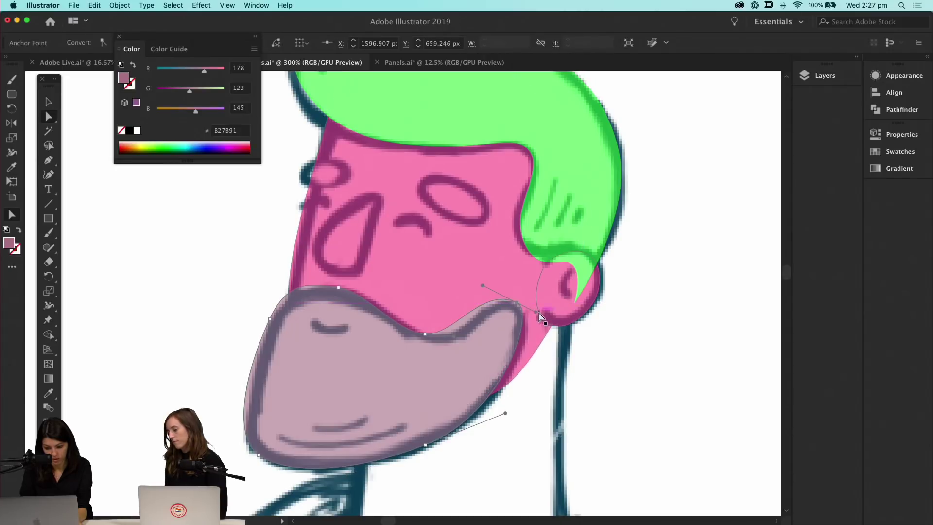
pyautogui.moveTo(509, 413); pyautogui.dragTo(526, 395)
pyautogui.click(638, 316)
# Trace the teardrop-shaped nose as a closed mauve shape with the Pen tool
pyautogui.scroll(3, 637, 316)
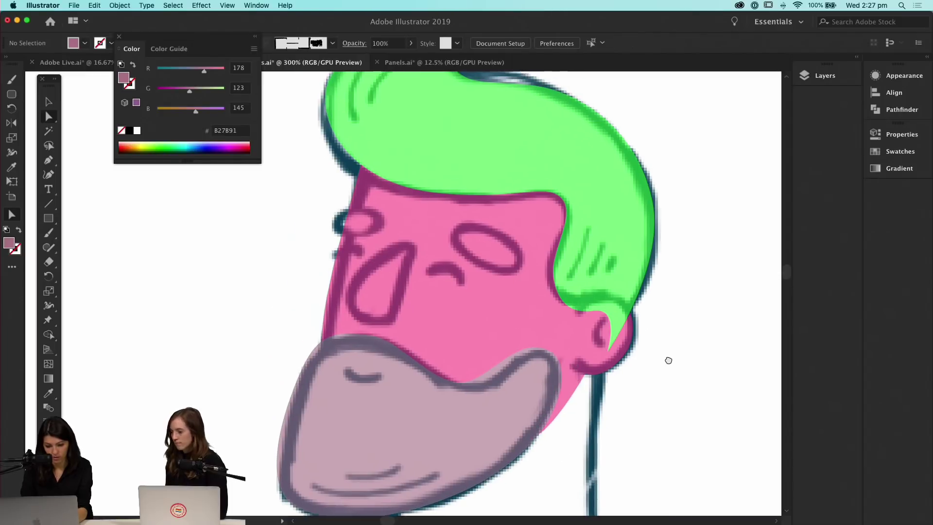
pyautogui.press('p')
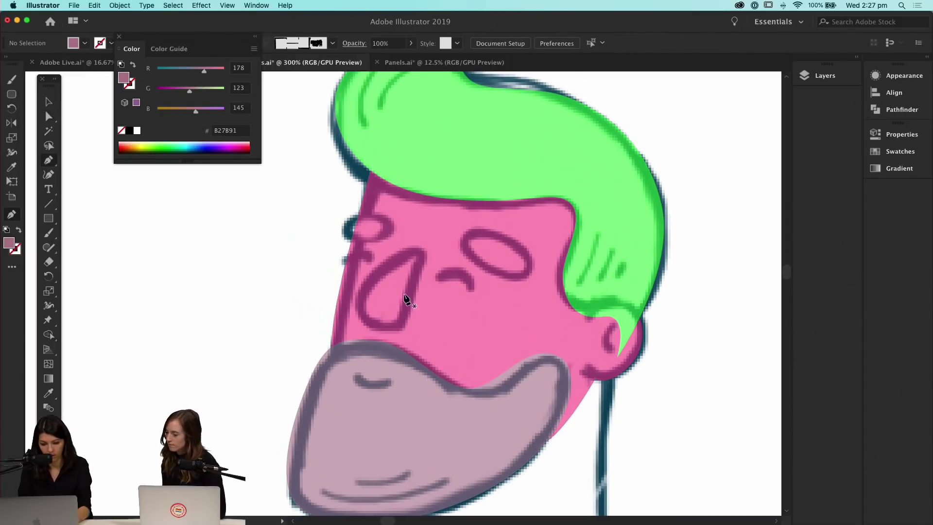
pyautogui.click(422, 248)
pyautogui.click(362, 295)
pyautogui.moveTo(379, 332); pyautogui.dragTo(408, 323)
pyautogui.click(422, 248)
pyautogui.moveTo(433, 262); pyautogui.dragTo(417, 233)
pyautogui.press('v')
# Draw an ellipse about 51 by 23 px over the sketched eye near the ear and fill it with teal, R=0 G=139 B=108
pyautogui.click(470, 272)
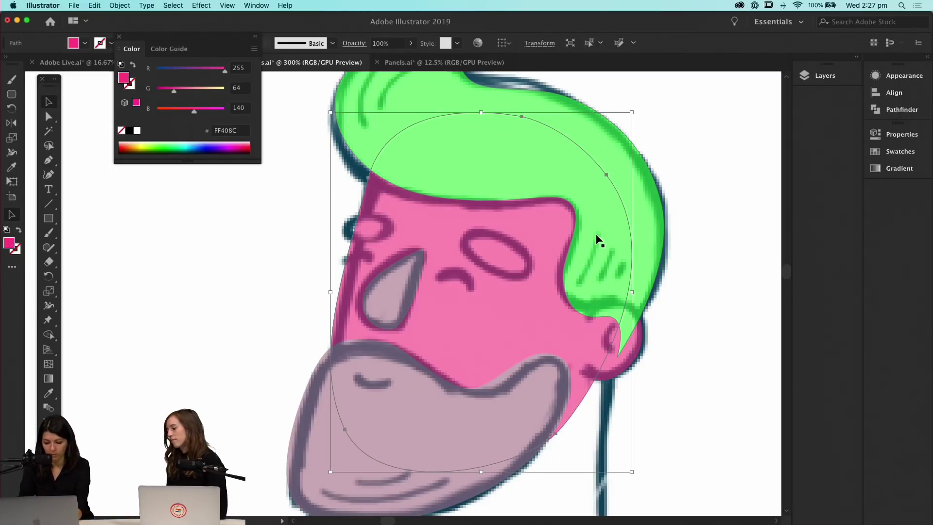
pyautogui.press('l')
pyautogui.moveTo(461, 232); pyautogui.dragTo(536, 265)
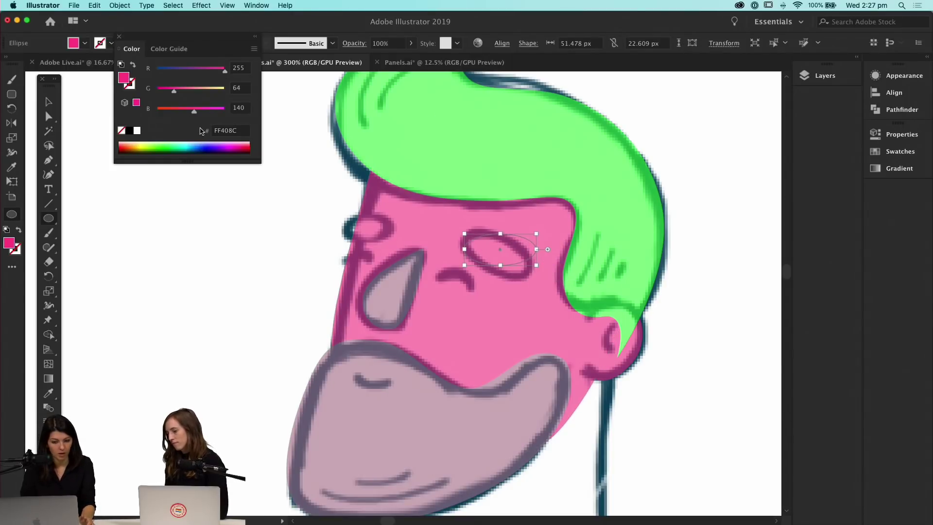
pyautogui.click(186, 144)
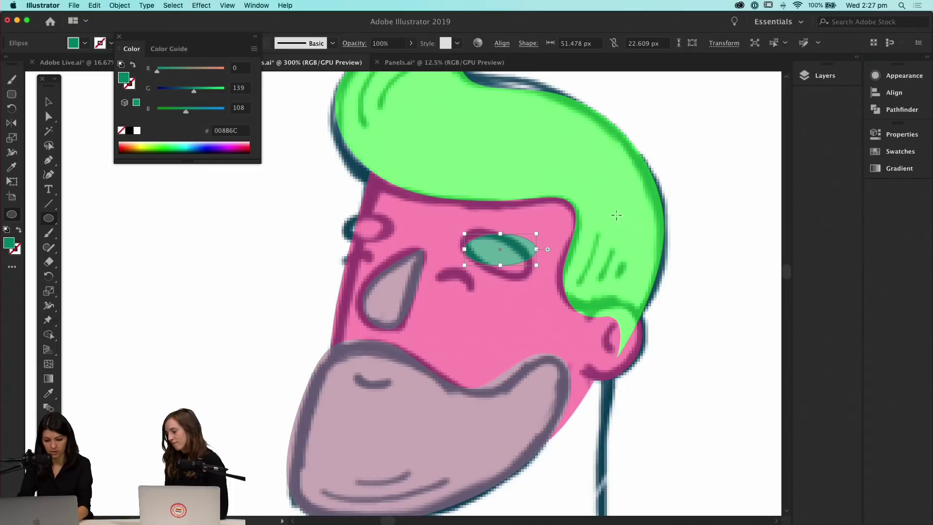
pyautogui.press('v')
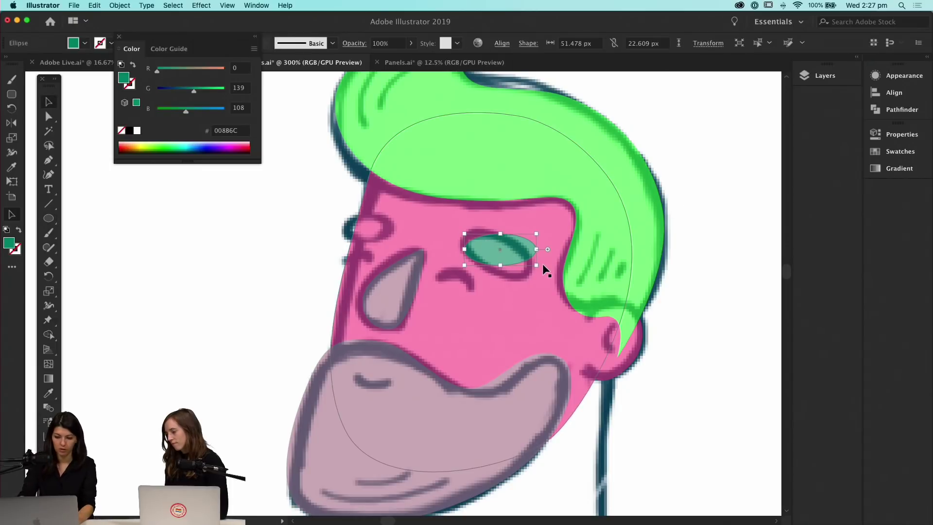
# Rotate the teal oval to the tilt of the sketched one and adjust its anchor points and curve handles to fit
pyautogui.moveTo(542, 263); pyautogui.dragTo(527, 287)
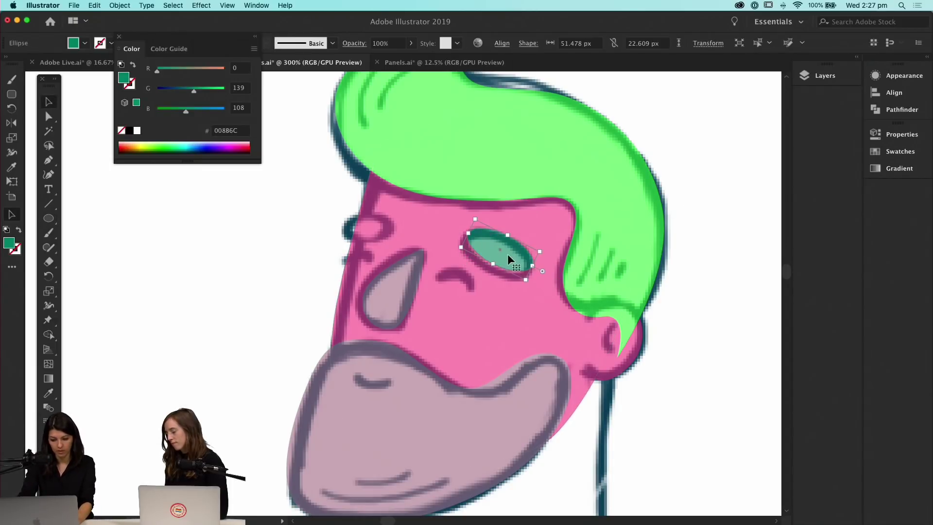
pyautogui.press('super+equal')
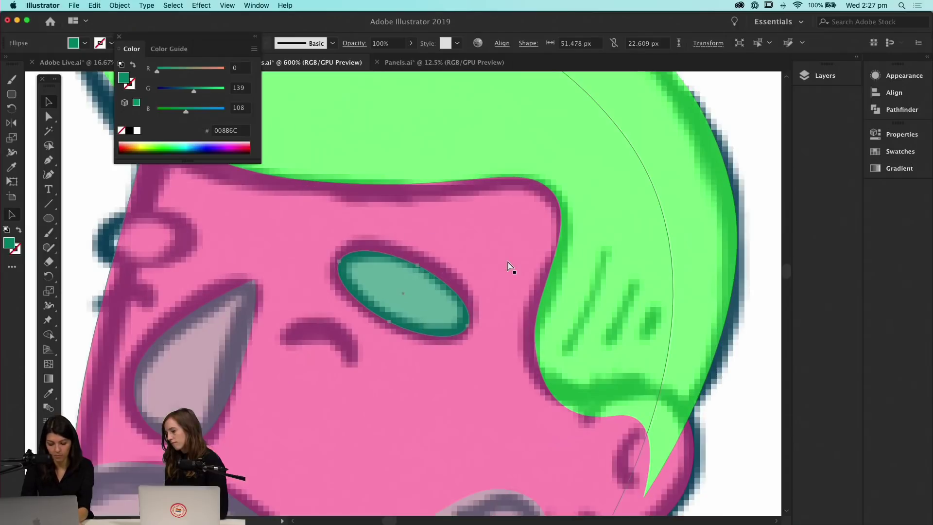
pyautogui.press('super+equal')
pyautogui.press('a')
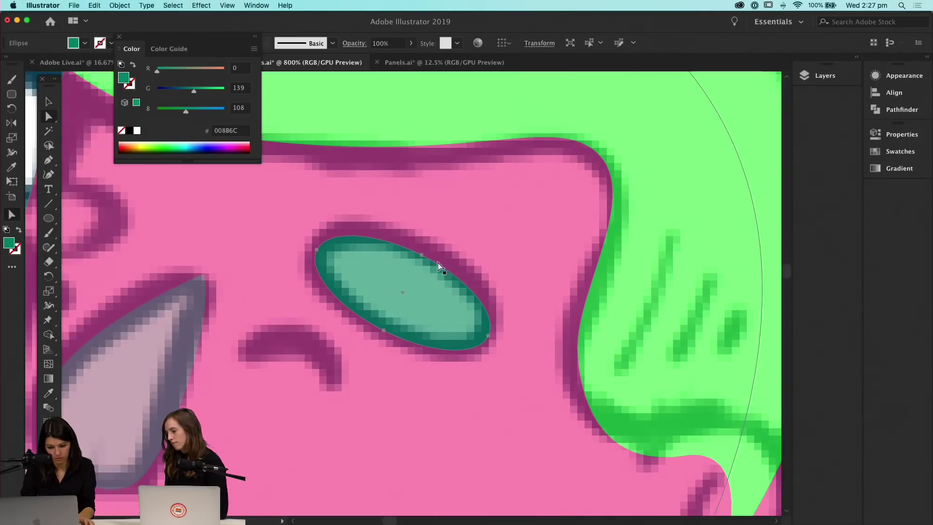
pyautogui.moveTo(423, 255); pyautogui.dragTo(427, 246)
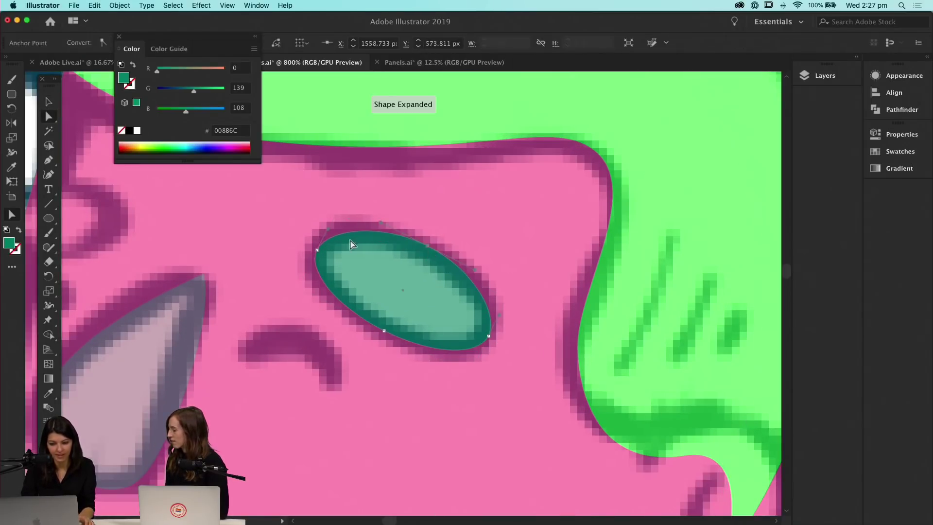
pyautogui.click(342, 213)
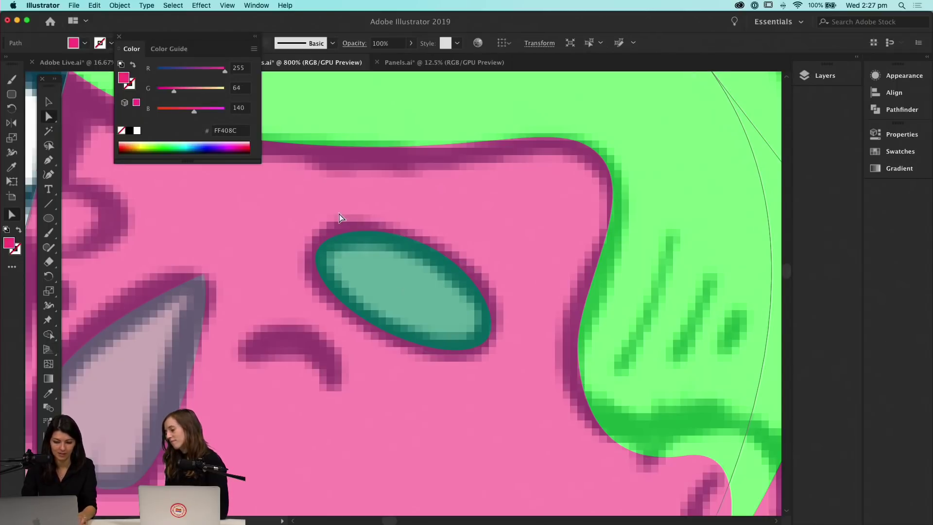
pyautogui.click(344, 235)
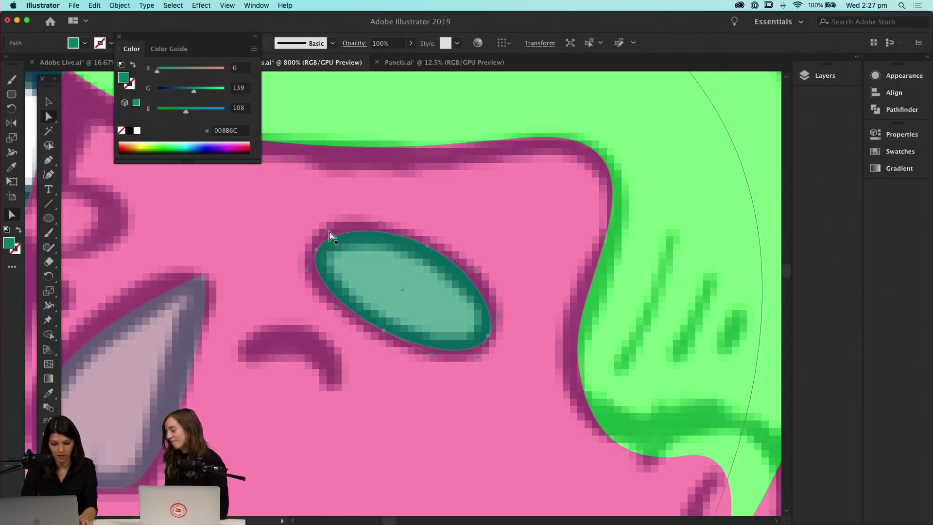
pyautogui.moveTo(329, 233); pyautogui.dragTo(333, 214)
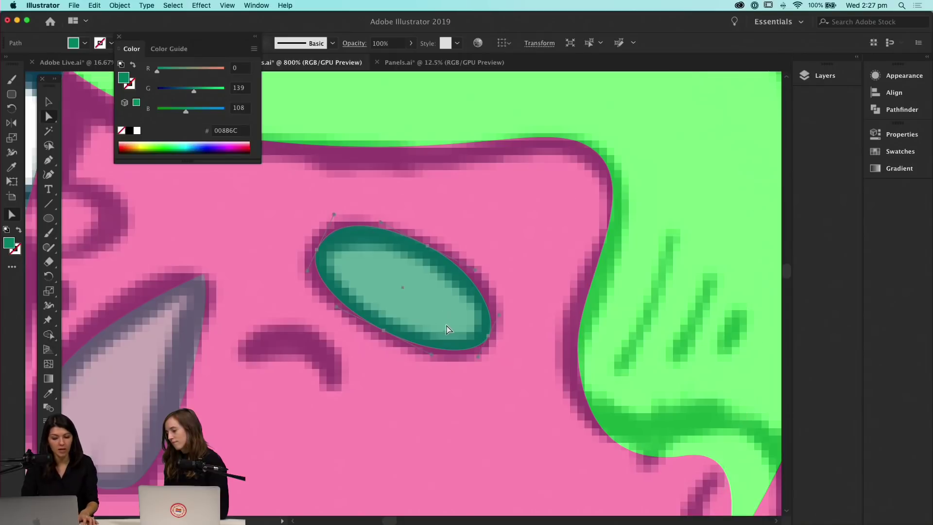
pyautogui.moveTo(491, 340); pyautogui.dragTo(497, 341)
pyautogui.moveTo(427, 246); pyautogui.dragTo(431, 244)
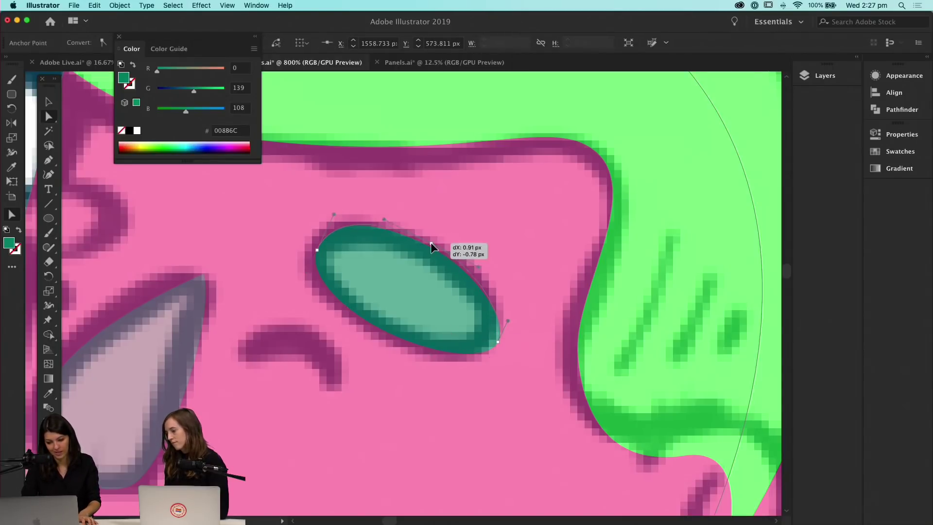
pyautogui.click(509, 252)
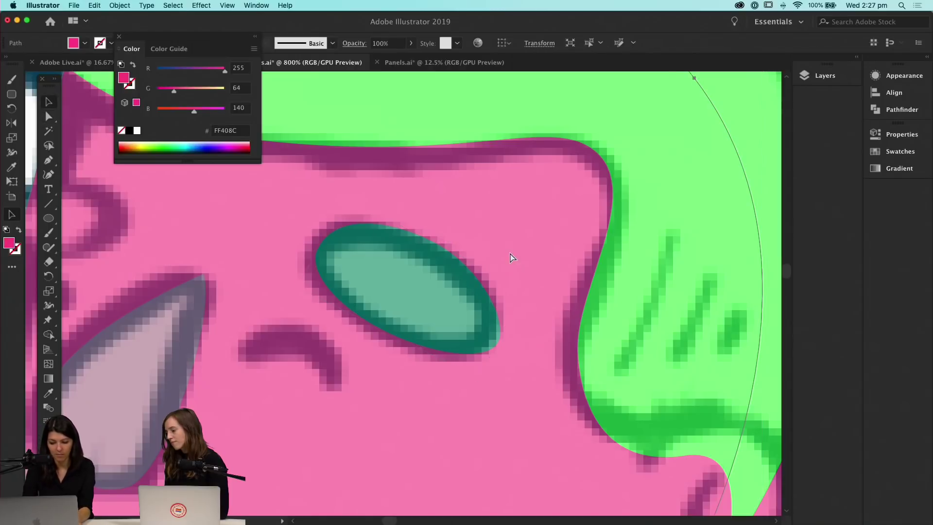
# Place a copy of the teal oval over the smaller sketched oval at the face's front edge, levelled and scaled down to fit
pyautogui.press('super+minus')
pyautogui.moveTo(500, 214); pyautogui.dragTo(559, 260)
pyautogui.click(506, 275)
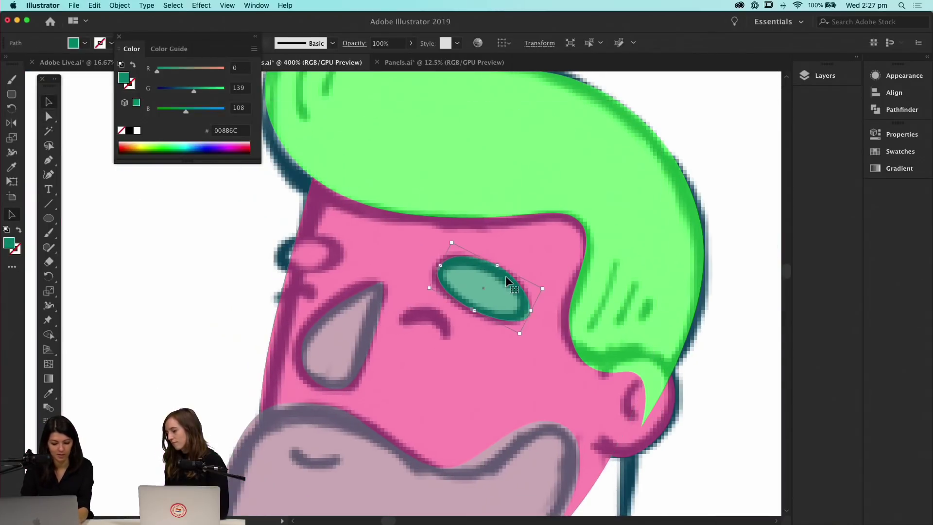
pyautogui.press('super+c')
pyautogui.press('super+v')
pyautogui.moveTo(406, 307); pyautogui.dragTo(322, 280)
pyautogui.moveTo(380, 293); pyautogui.dragTo(323, 255)
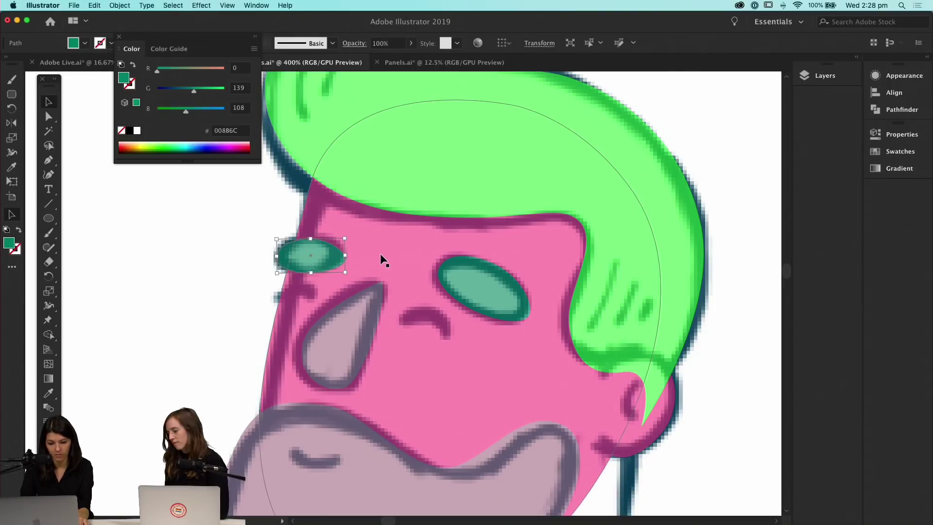
pyautogui.click(194, 299)
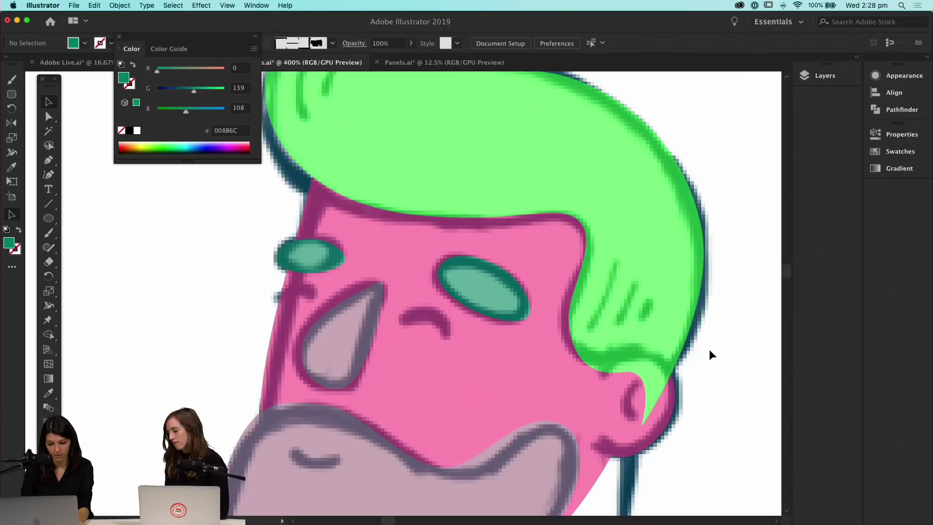
# Fill the face shape with the peach skin swatch, R=244 G=182 B=158
pyautogui.press('super+minus')
pyautogui.press('super+minus')
pyautogui.press('super+minus')
pyautogui.press('space')
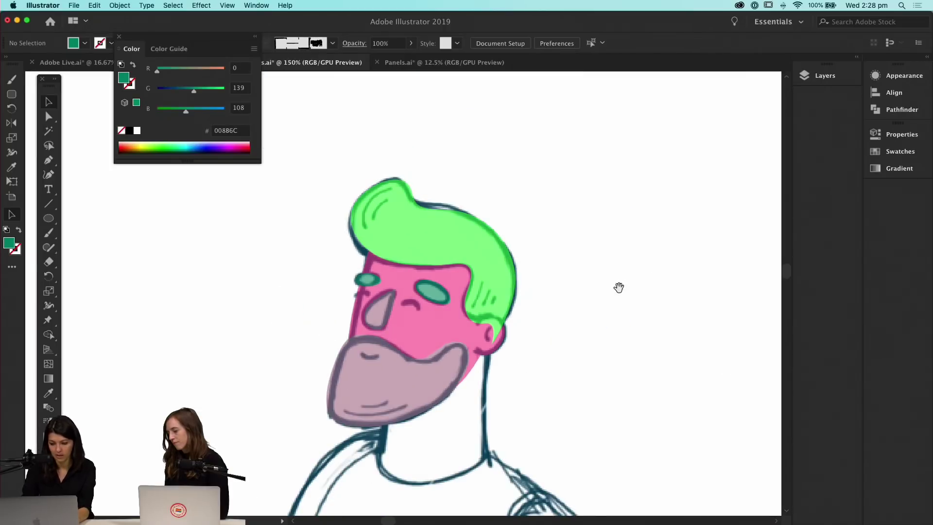
pyautogui.moveTo(619, 287); pyautogui.dragTo(660, 252)
pyautogui.click(905, 152)
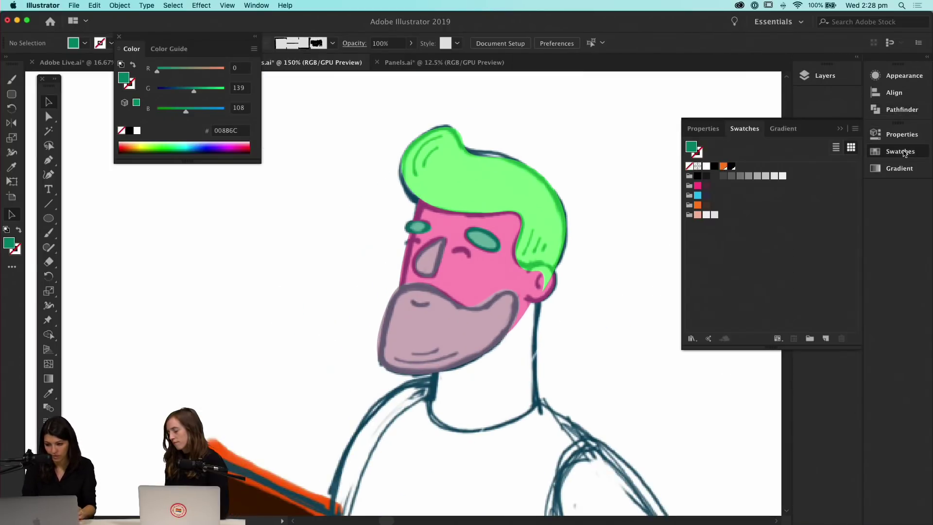
pyautogui.click(471, 275)
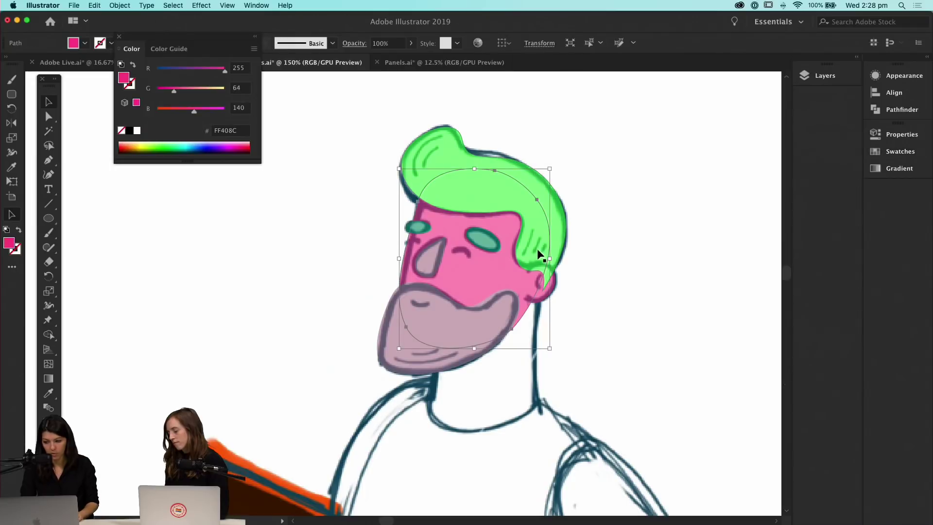
pyautogui.click(904, 154)
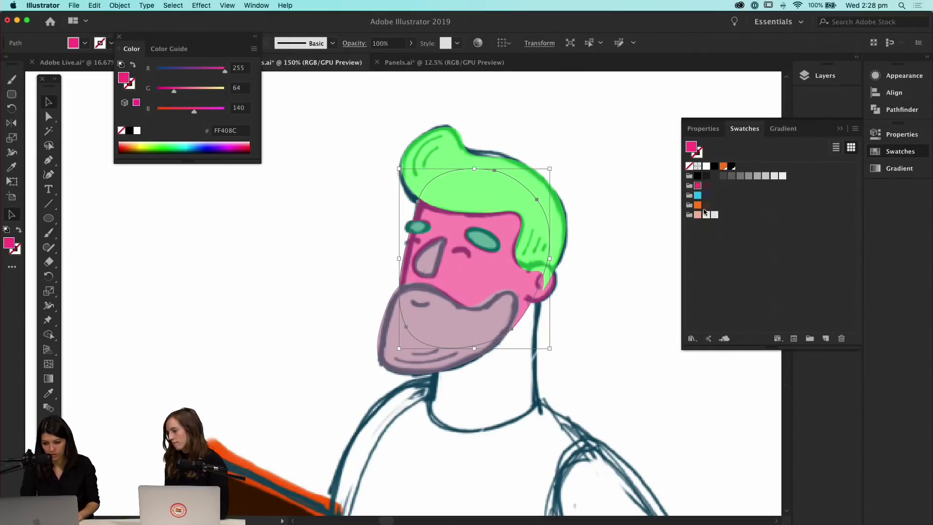
pyautogui.click(700, 217)
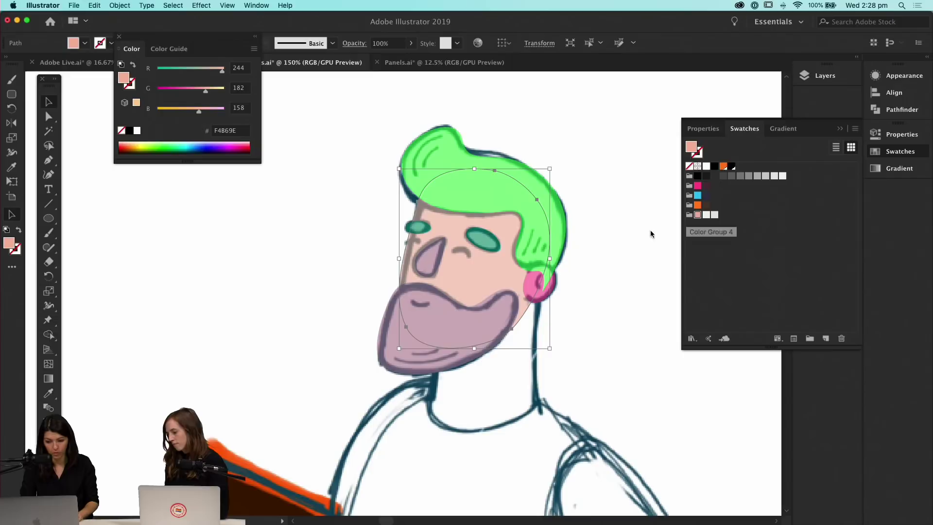
pyautogui.click(608, 131)
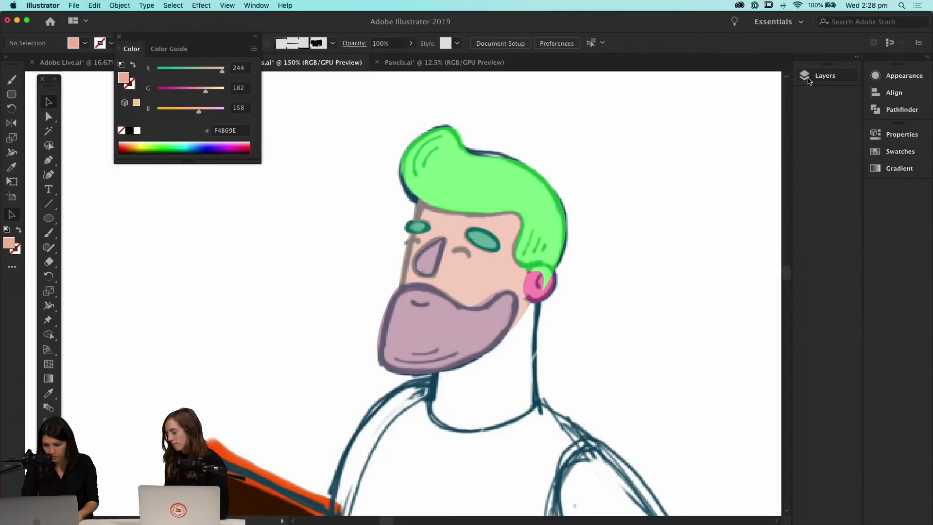
# Undock the Swatches so they float open over the canvas, and fill the hair shape with dark brown, R=73 G=56 B=45
pyautogui.click(898, 151)
pyautogui.click(451, 168)
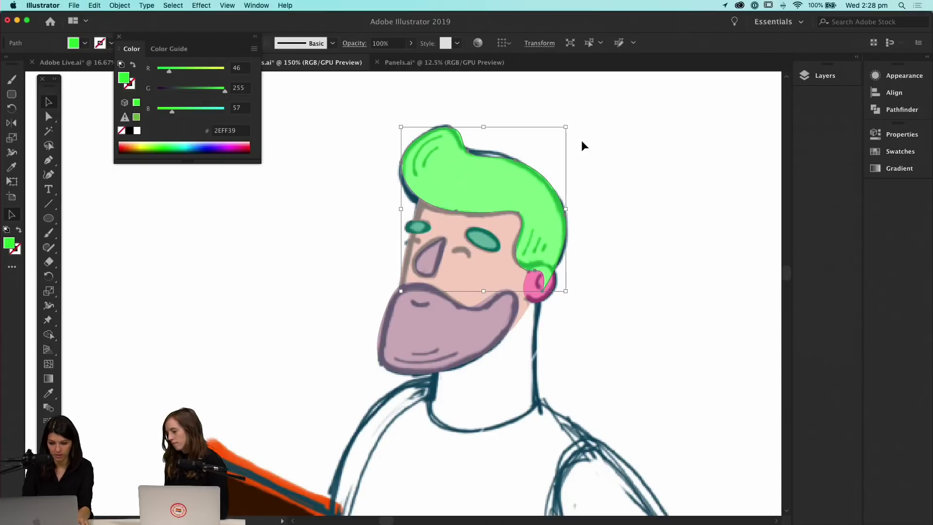
pyautogui.click(899, 151)
pyautogui.moveTo(898, 151); pyautogui.dragTo(797, 135)
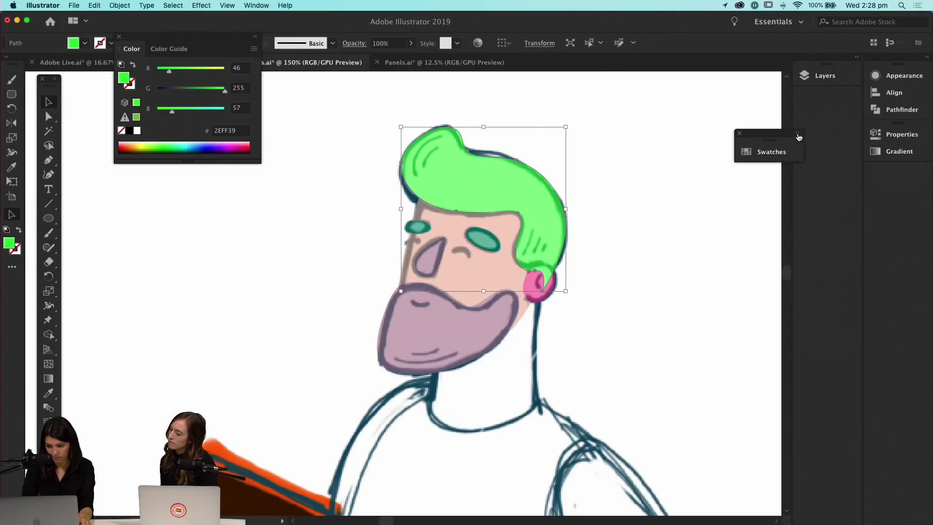
pyautogui.doubleClick(798, 137)
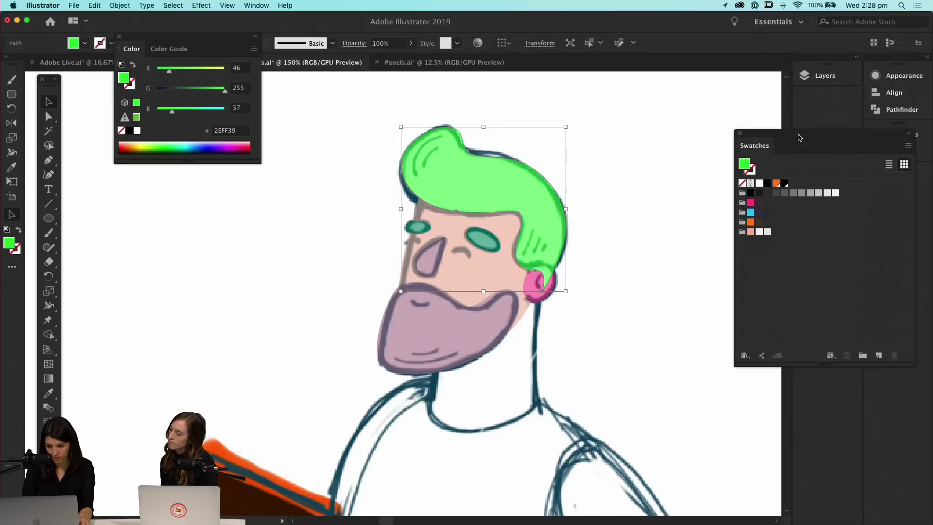
pyautogui.click(760, 222)
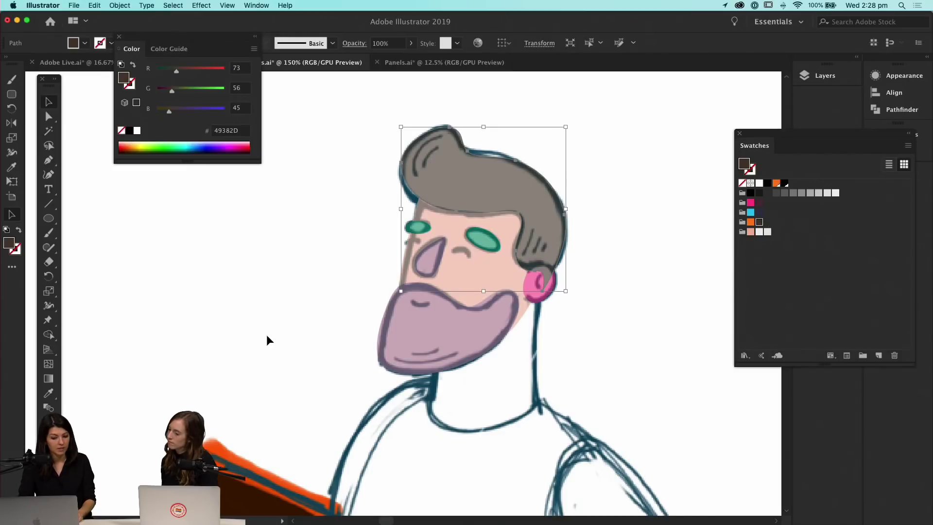
# Fill the beard and both teal ovals with the same dark brown swatch as the hair, R=73 G=56 B=45
pyautogui.scroll(-5, 266, 335)
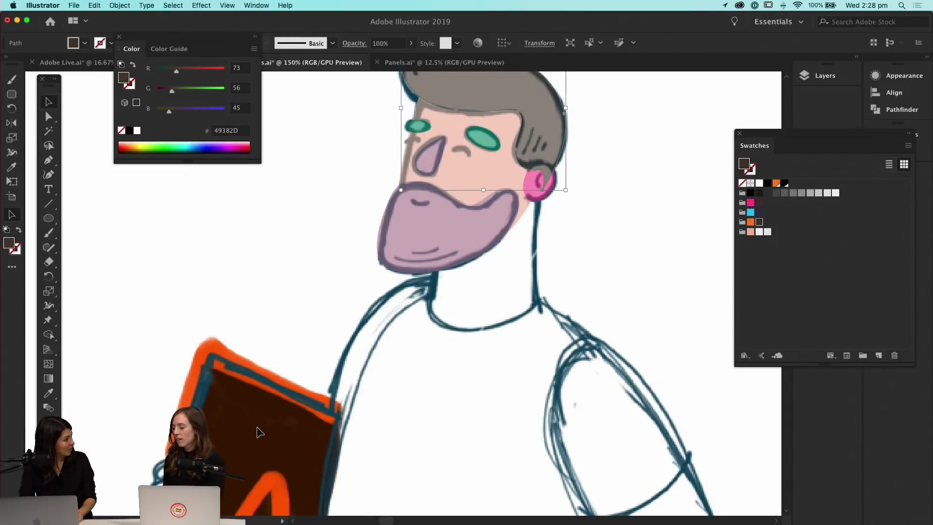
pyautogui.scroll(5, 266, 406)
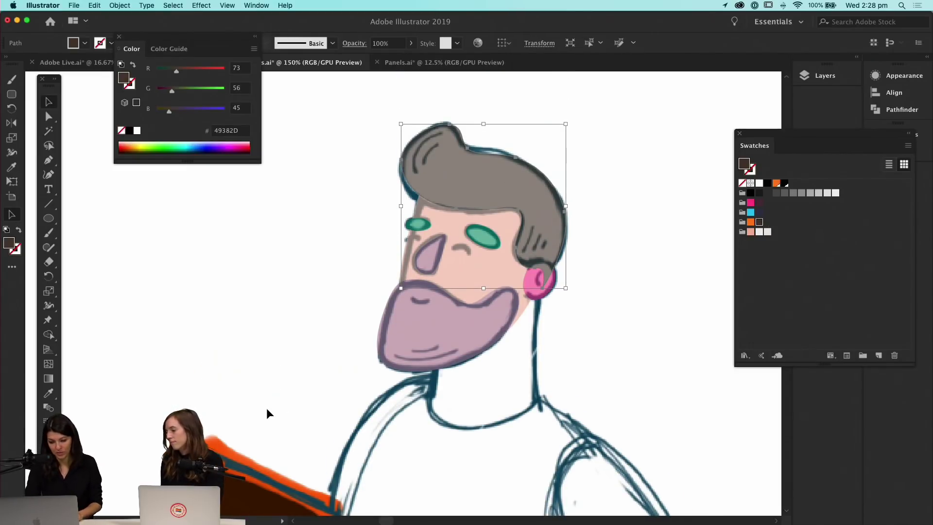
pyautogui.click(436, 338)
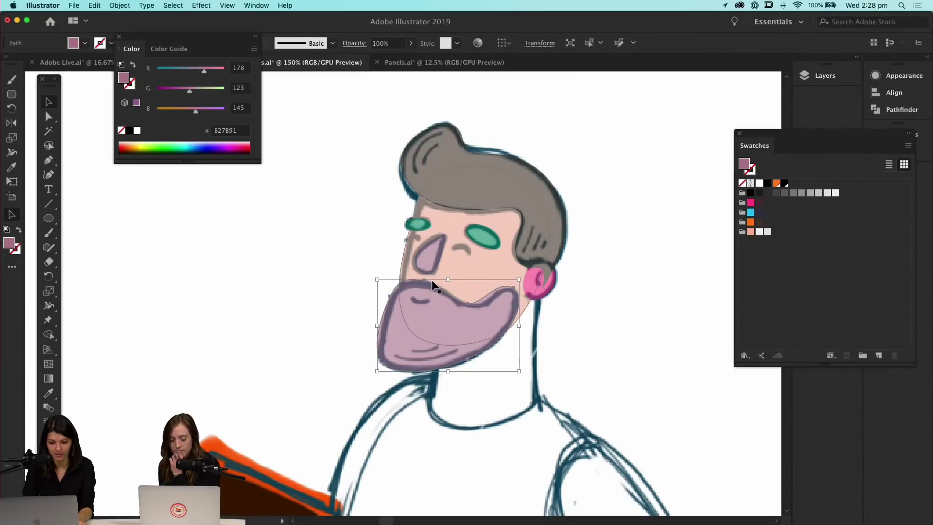
pyautogui.keyDown('shift'); pyautogui.click(483, 235); pyautogui.keyUp('shift')
pyautogui.keyDown('shift'); pyautogui.click(417, 224); pyautogui.keyUp('shift')
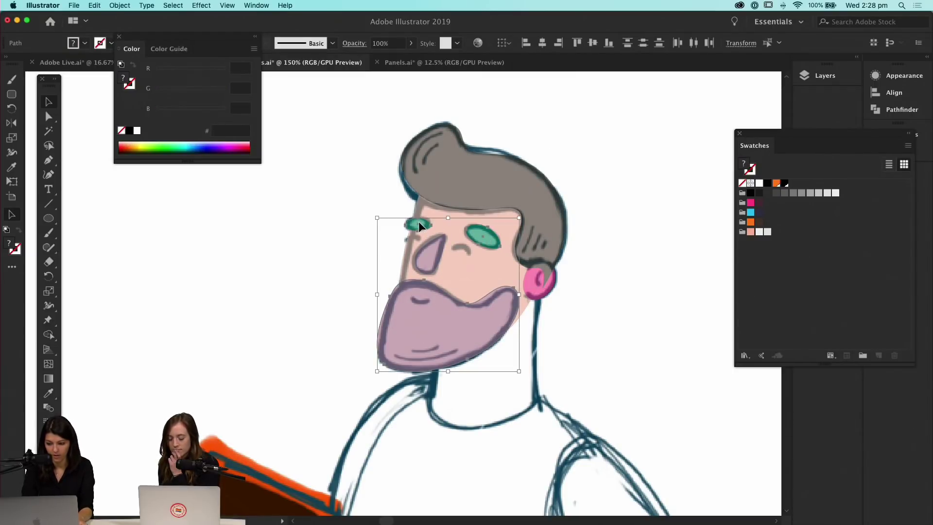
pyautogui.click(759, 222)
pyautogui.click(643, 245)
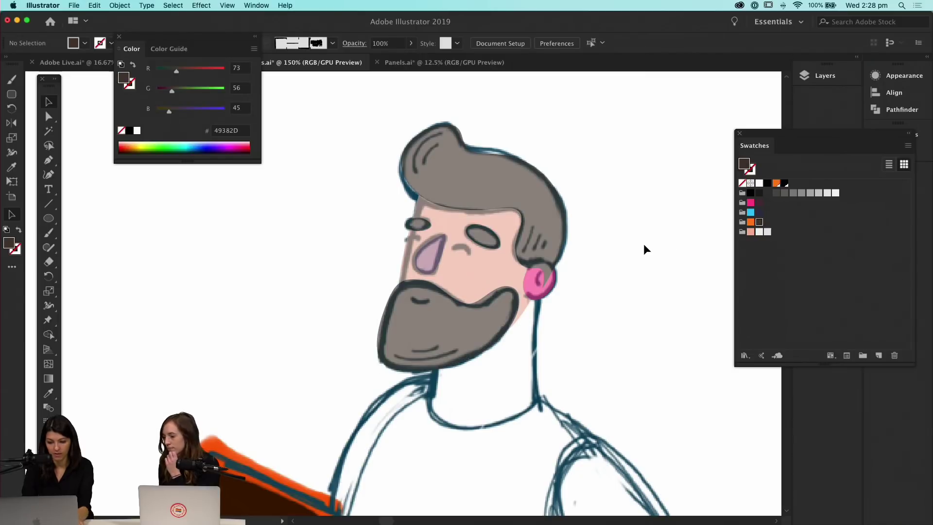
# Bring the pink ear shape in front of the hair
pyautogui.click(531, 288)
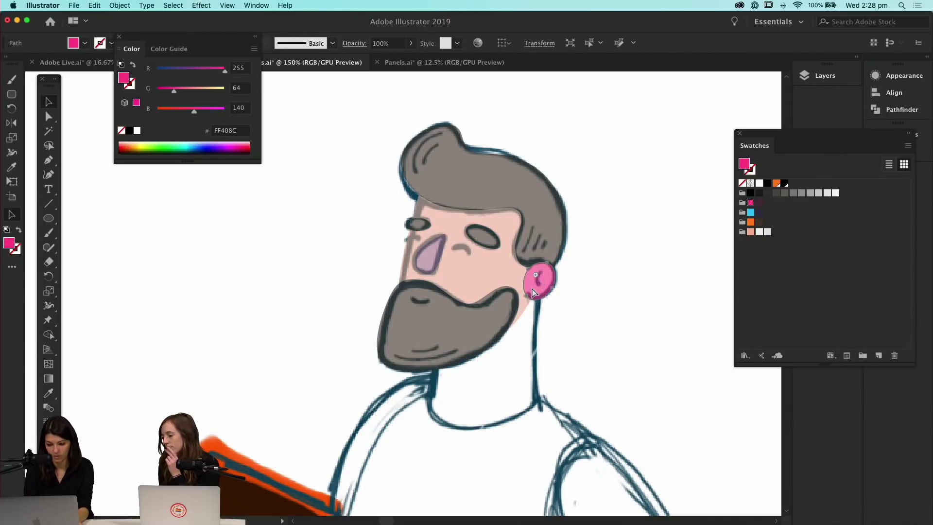
pyautogui.click(666, 194)
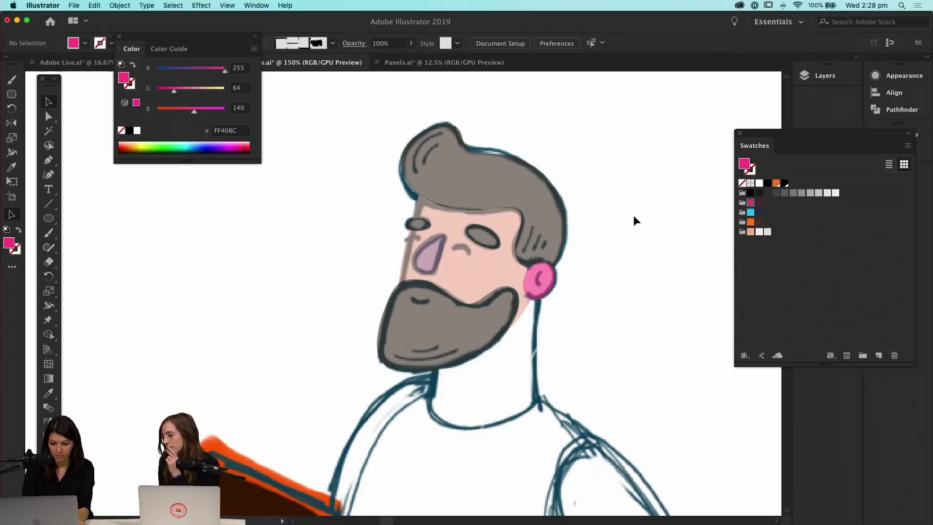
pyautogui.scroll(-2, 619, 304)
pyautogui.hscroll(2, 610, 306)
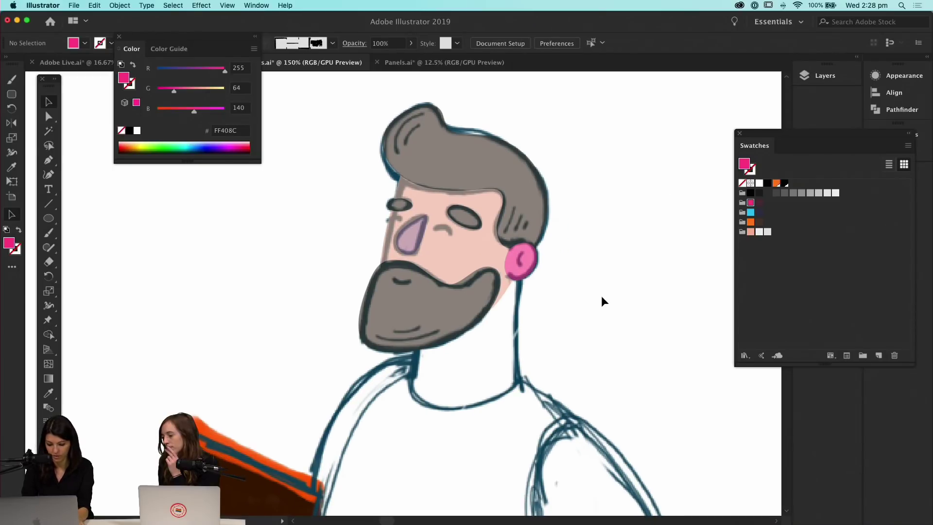
# Trace the short curved mark between the nose and the larger oval as a closed pink shape with the Pen tool
pyautogui.press('p')
pyautogui.press('v')
pyautogui.press('super+equal')
pyautogui.press('super+equal')
pyautogui.press('super+equal')
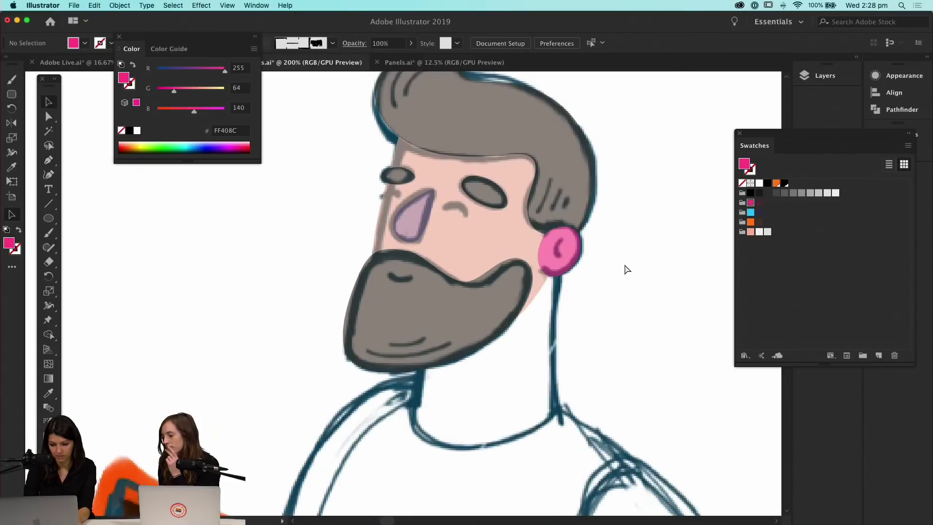
pyautogui.scroll(5, 604, 236)
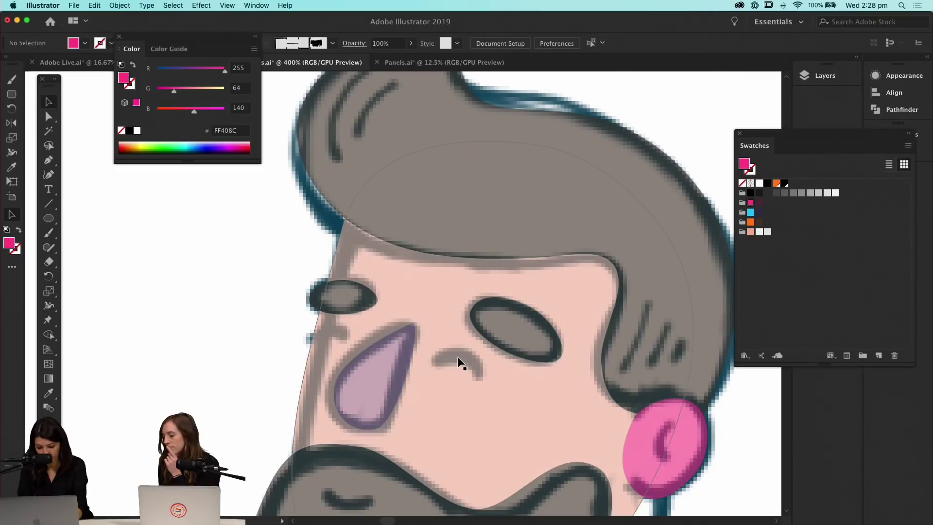
pyautogui.press('p')
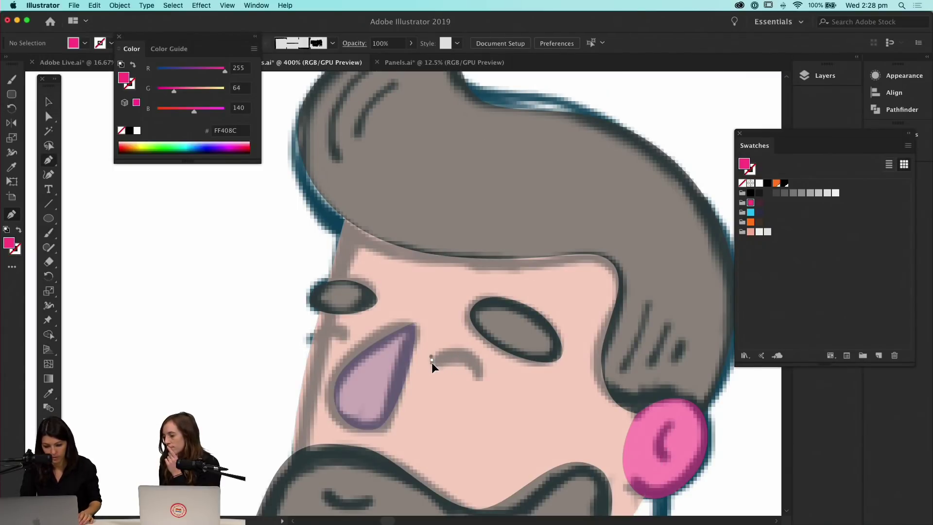
pyautogui.click(431, 359)
pyautogui.moveTo(465, 365)
pyautogui.mouseDown()
pyautogui.moveTo(474, 379)
pyautogui.moveTo(485, 371)
pyautogui.moveTo(462, 348)
pyautogui.mouseUp()
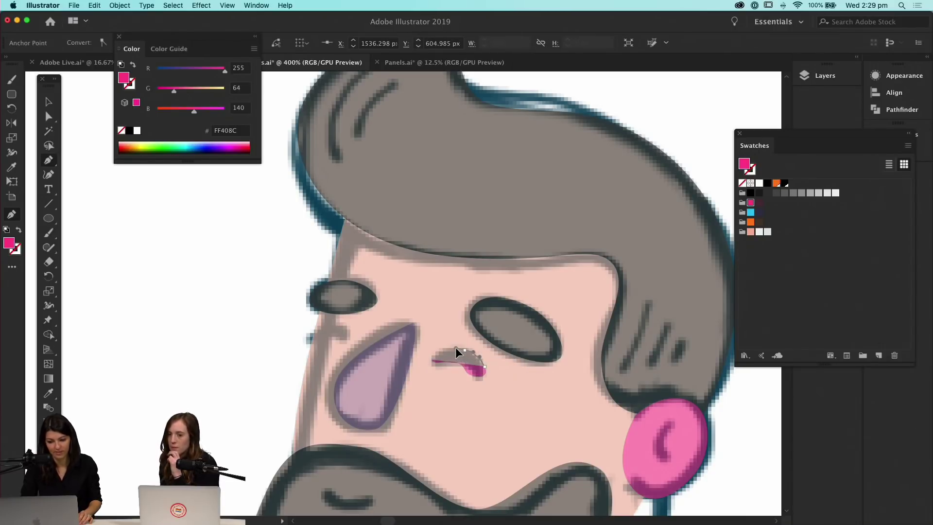
pyautogui.click(431, 360)
pyautogui.moveTo(430, 374); pyautogui.dragTo(432, 374)
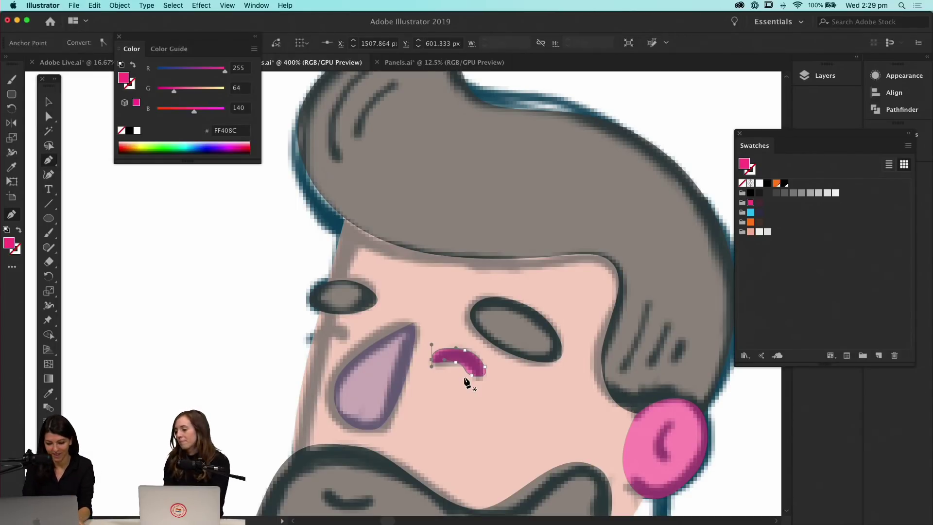
# Reshape the lower end of the curved pink shape with the Direct Selection tool so it covers the sketched mark
pyautogui.press('super+equal')
pyautogui.press('super+equal')
pyautogui.press('super+equal')
pyautogui.press('a')
pyautogui.click(525, 338)
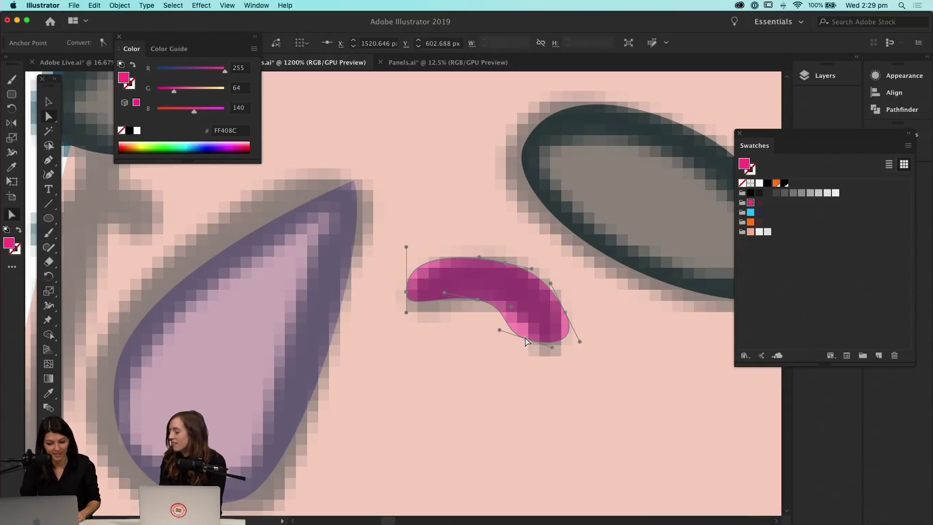
pyautogui.moveTo(552, 347); pyautogui.dragTo(557, 355)
pyautogui.moveTo(566, 311); pyautogui.dragTo(569, 308)
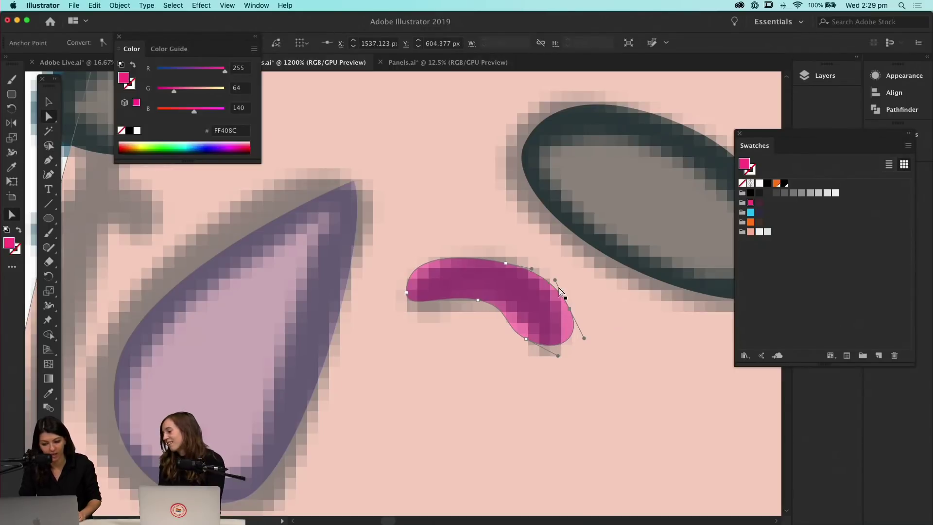
# Raise the curved pink shape's upper edge and adjust its underside and the rounded end nearest the nose to follow the mark
pyautogui.moveTo(503, 261); pyautogui.dragTo(504, 256)
pyautogui.moveTo(474, 298); pyautogui.dragTo(506, 327)
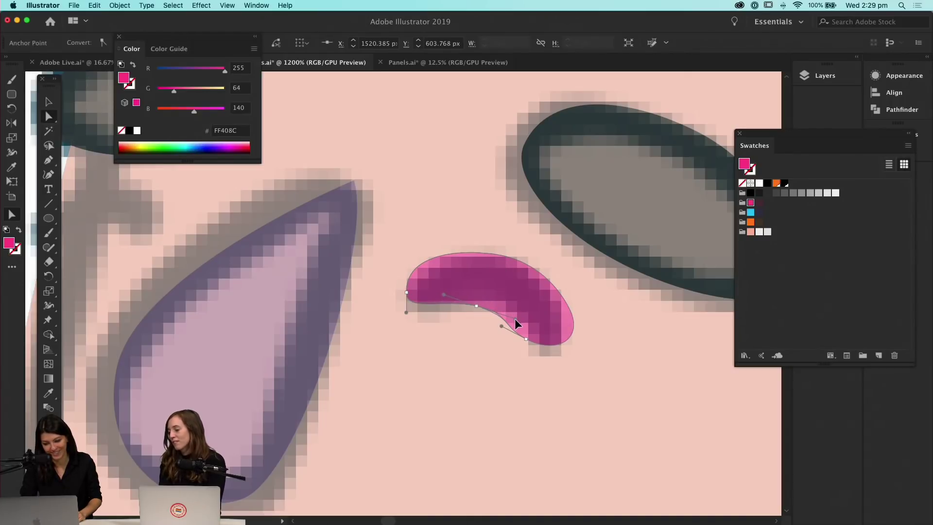
pyautogui.click(507, 330)
pyautogui.click(434, 306)
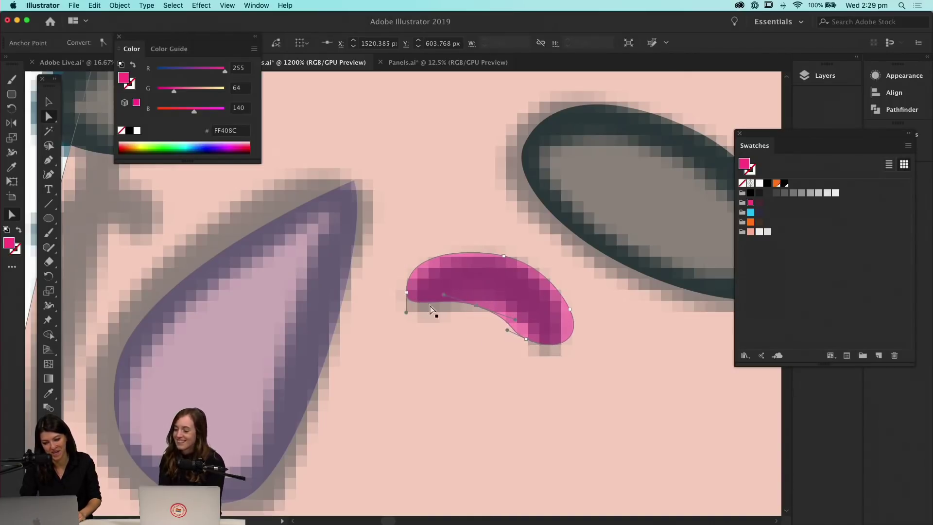
pyautogui.moveTo(407, 314); pyautogui.dragTo(414, 319)
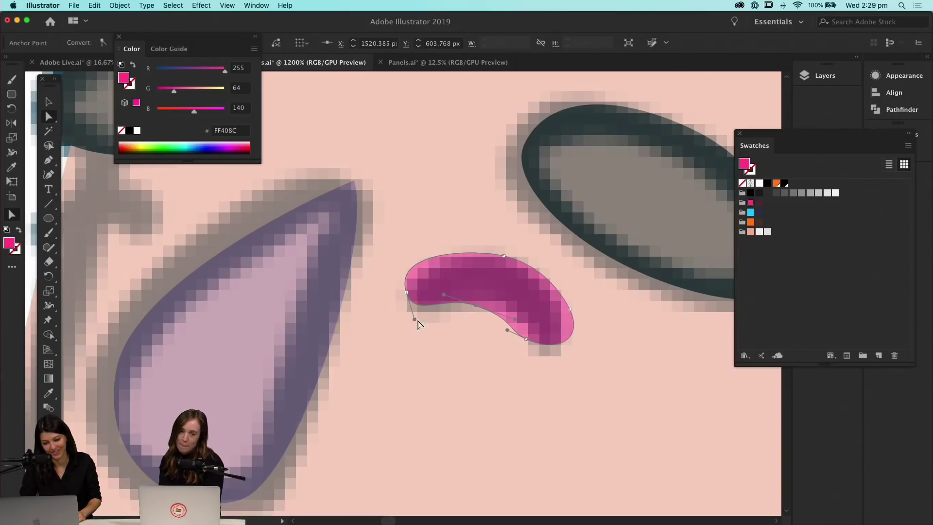
# Push the top and outer anchor points of the curved pink shape slightly outward and smooth the outer curve between them
pyautogui.click(502, 252)
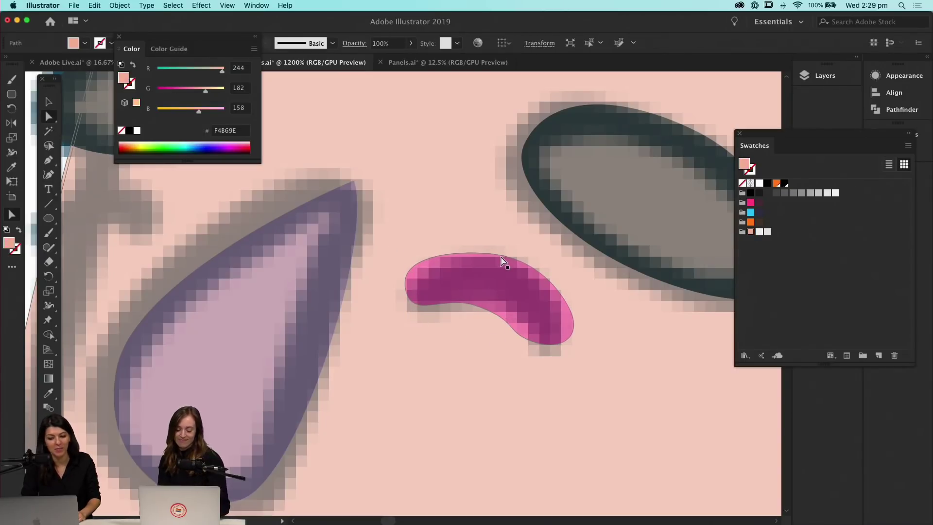
pyautogui.moveTo(505, 259); pyautogui.dragTo(453, 239)
pyautogui.moveTo(531, 256); pyautogui.dragTo(541, 259)
pyautogui.click(570, 308)
pyautogui.click(570, 308)
pyautogui.moveTo(571, 309); pyautogui.dragTo(576, 309)
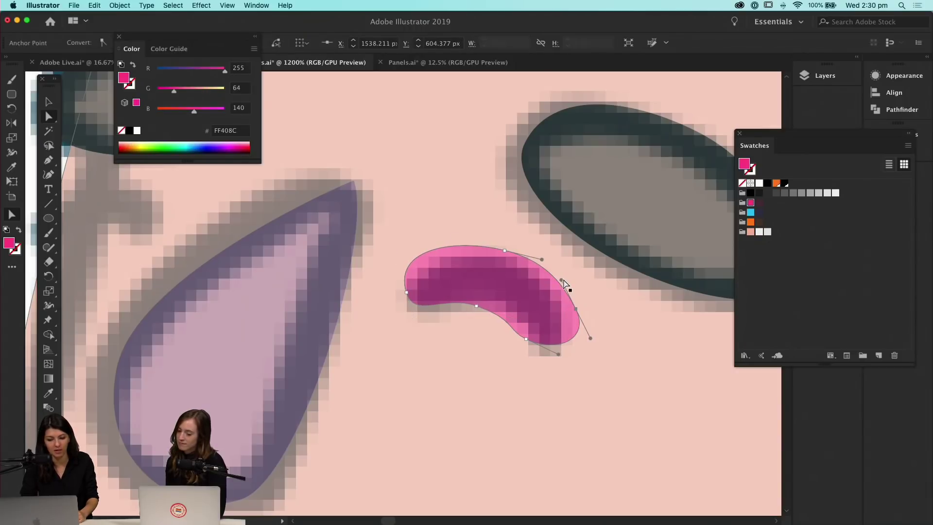
pyautogui.moveTo(561, 278); pyautogui.dragTo(567, 283)
pyautogui.click(598, 319)
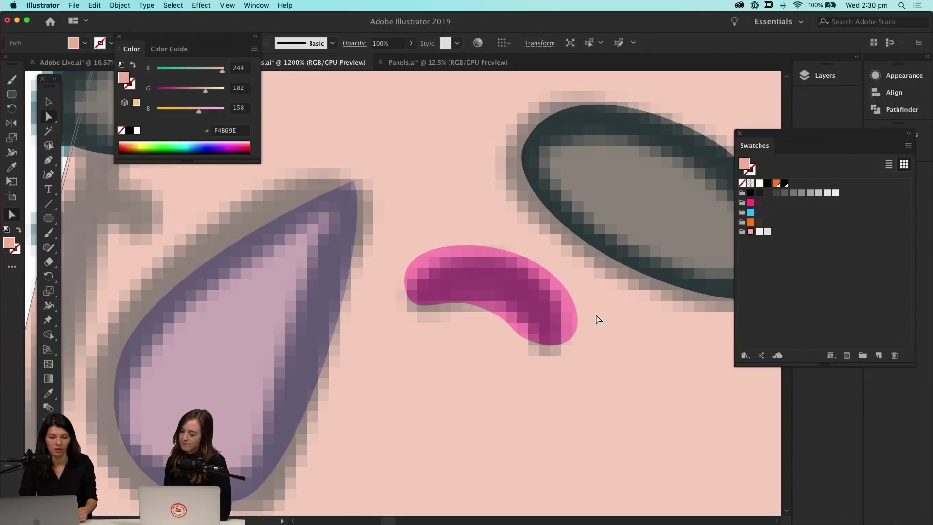
# Duplicate the curved pink shape onto the matching mark below the smaller oval and rotate the copy to fit the sketch
pyautogui.press('super+minus')
pyautogui.press('super+minus')
pyautogui.press('super+minus')
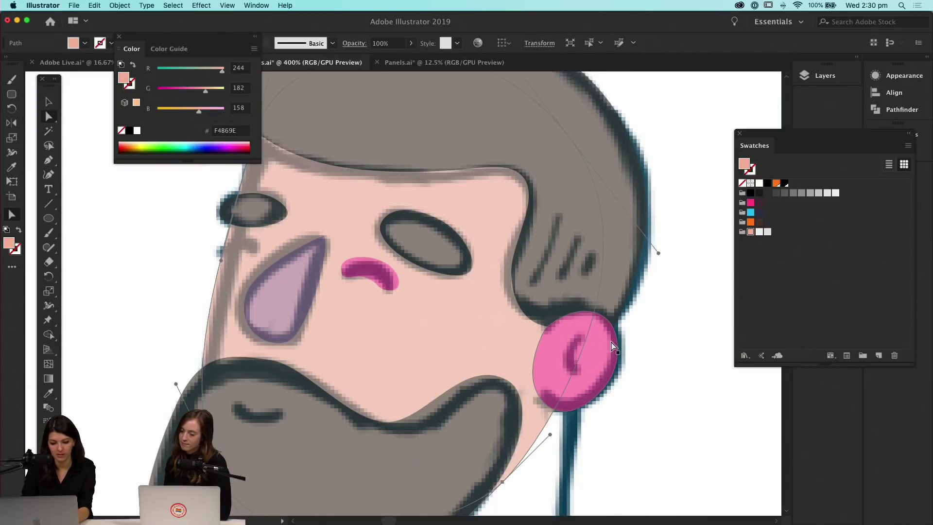
pyautogui.moveTo(396, 285); pyautogui.dragTo(509, 323)
pyautogui.click(509, 323)
pyautogui.press('v')
pyautogui.moveTo(456, 318); pyautogui.dragTo(408, 299)
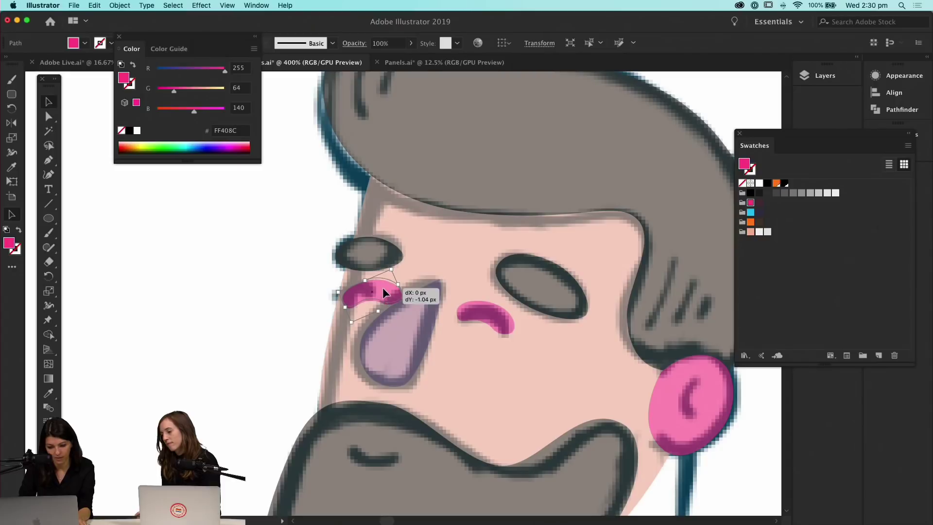
pyautogui.moveTo(389, 267); pyautogui.dragTo(427, 306)
pyautogui.moveTo(373, 291); pyautogui.dragTo(372, 292)
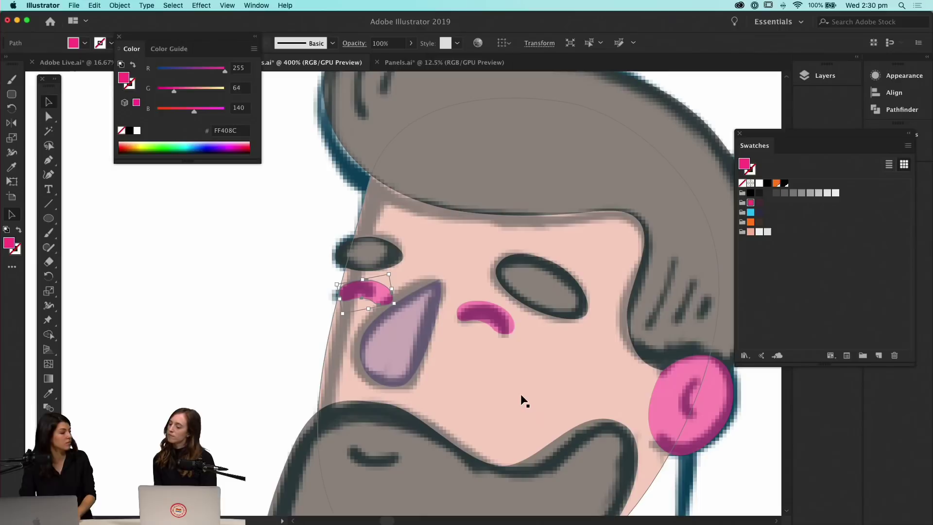
pyautogui.click(293, 336)
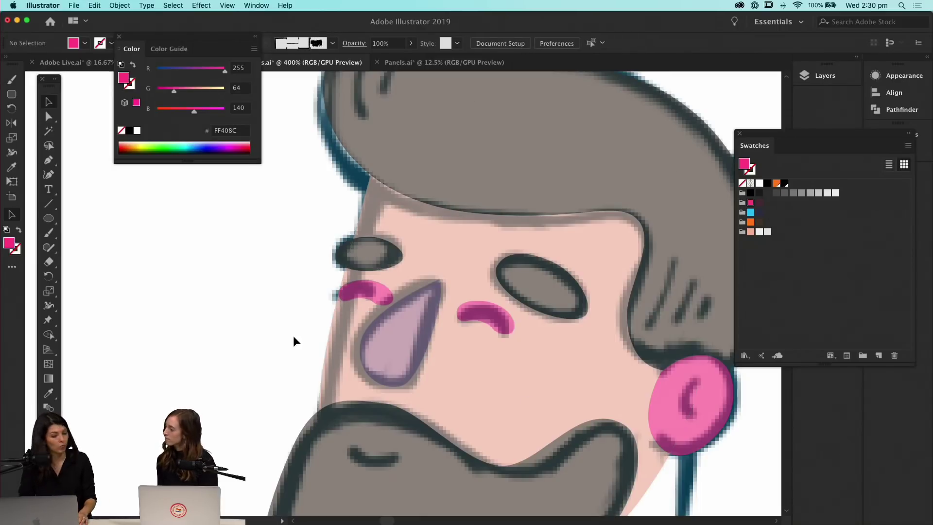
# Move the Swatches out of the way and set the opacity of the entire Shapes layer to 100%
pyautogui.press('super+minus')
pyautogui.press('super+minus')
pyautogui.press('super+minus')
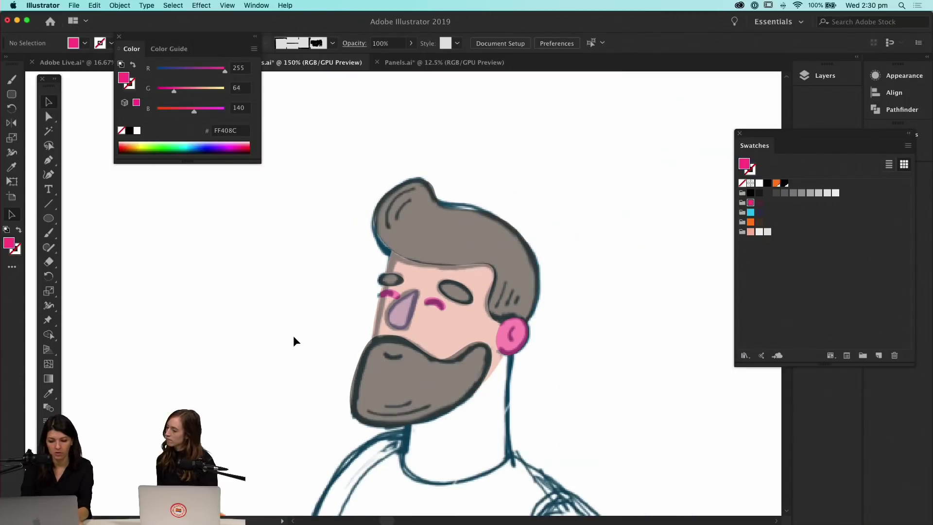
pyautogui.moveTo(840, 156); pyautogui.dragTo(857, 240)
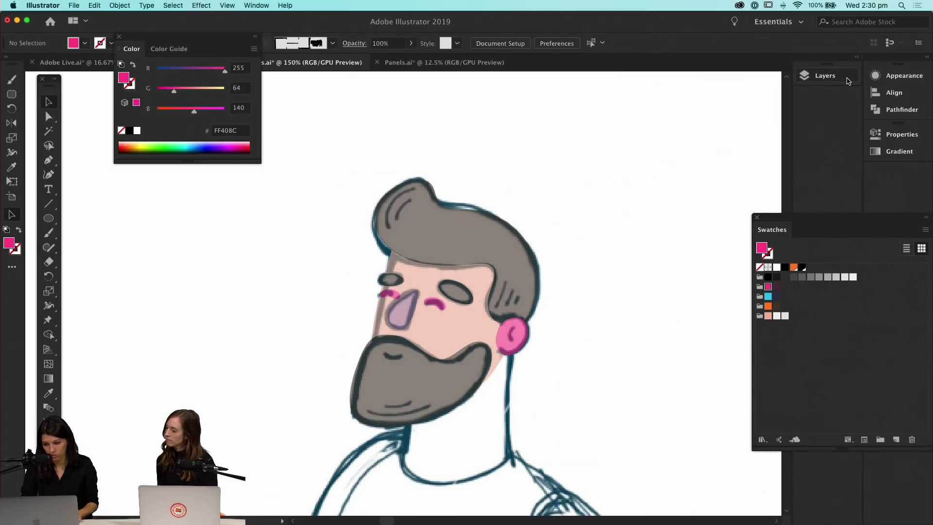
pyautogui.click(825, 76)
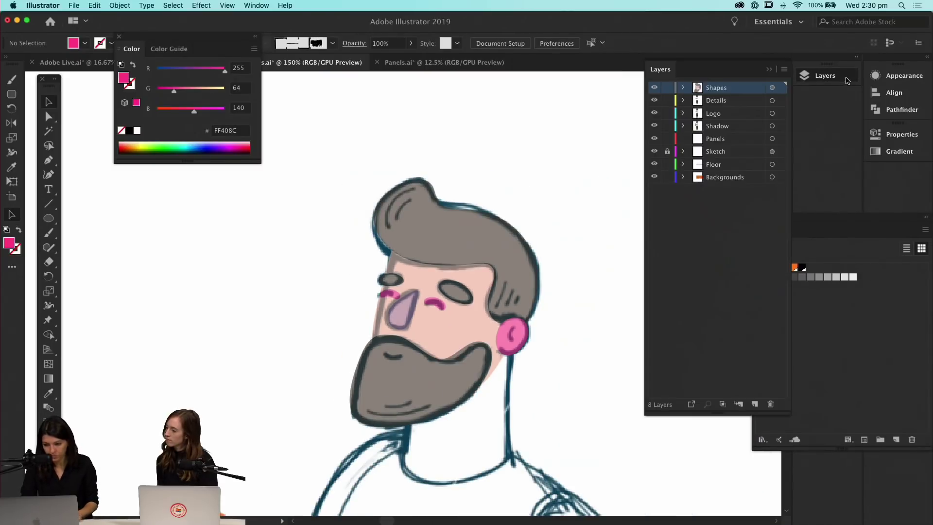
pyautogui.click(772, 87)
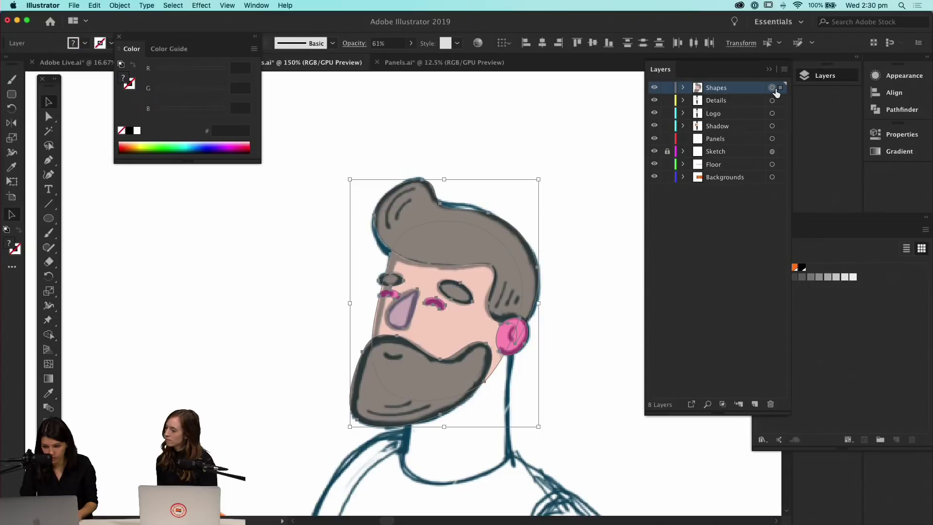
pyautogui.click(411, 43)
pyautogui.moveTo(394, 57); pyautogui.dragTo(512, 76)
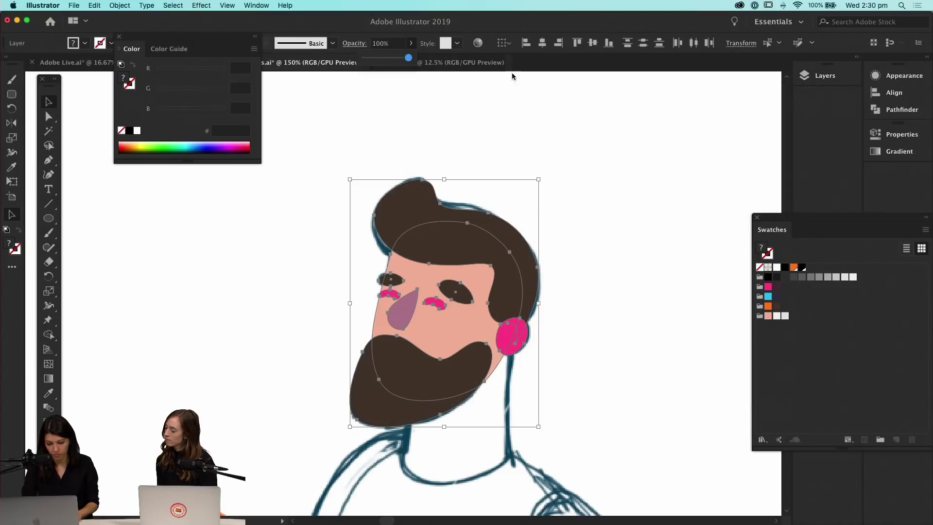
pyautogui.click(612, 167)
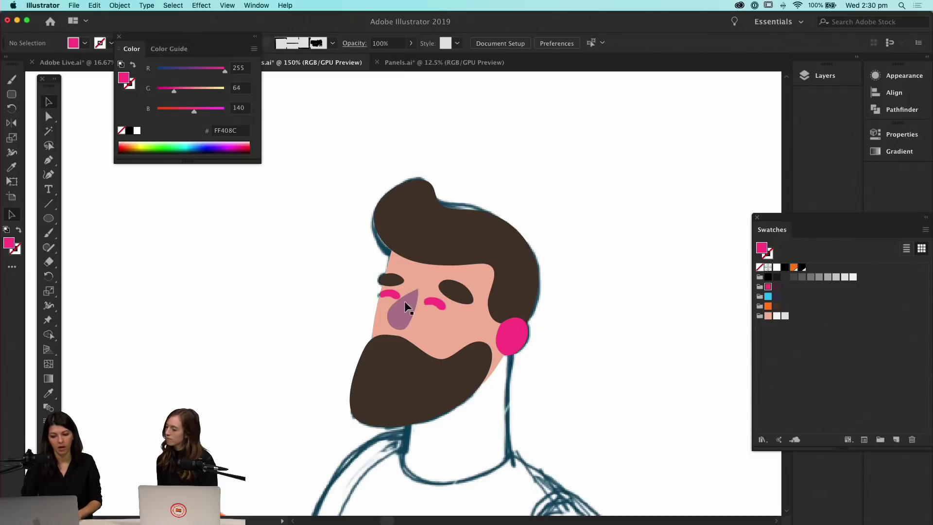
# Fill the nose and both curved eye marks with black
pyautogui.click(407, 313)
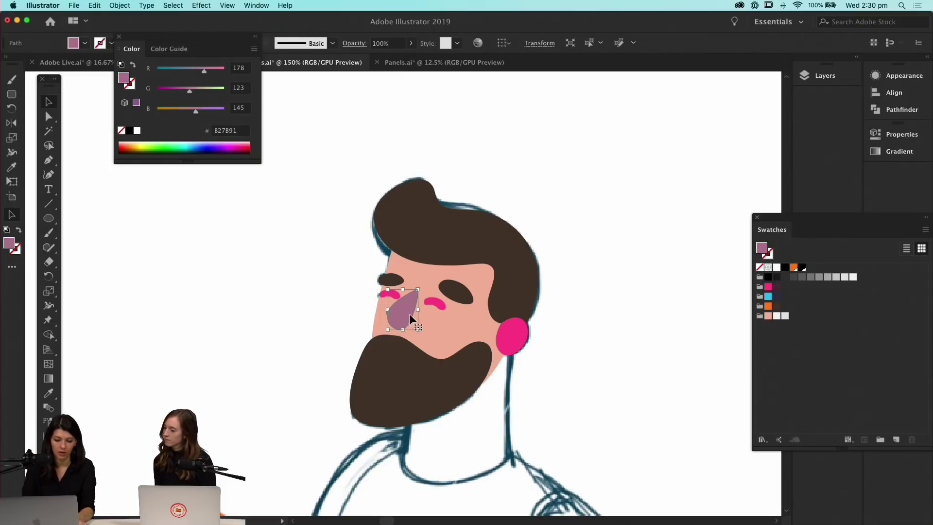
pyautogui.keyDown('shift'); pyautogui.click(441, 304); pyautogui.keyUp('shift')
pyautogui.keyDown('shift'); pyautogui.click(394, 291); pyautogui.keyUp('shift')
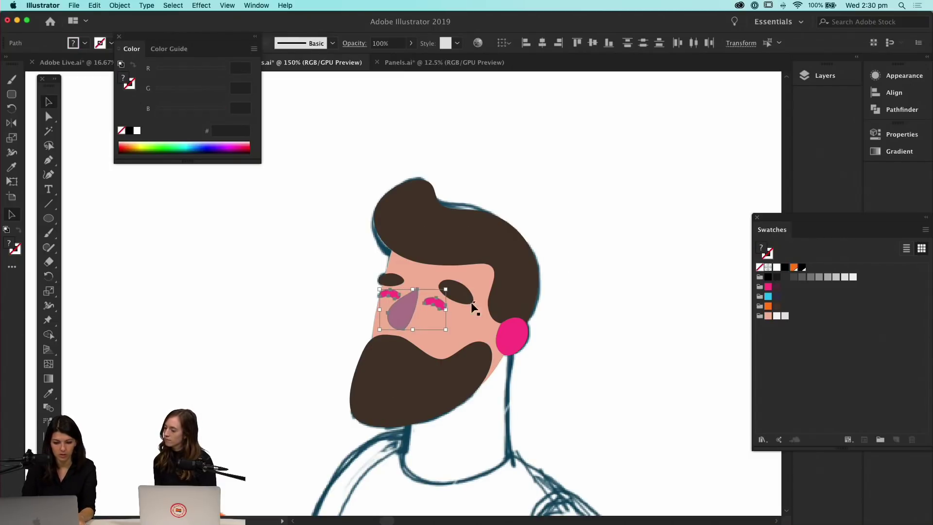
pyautogui.click(128, 130)
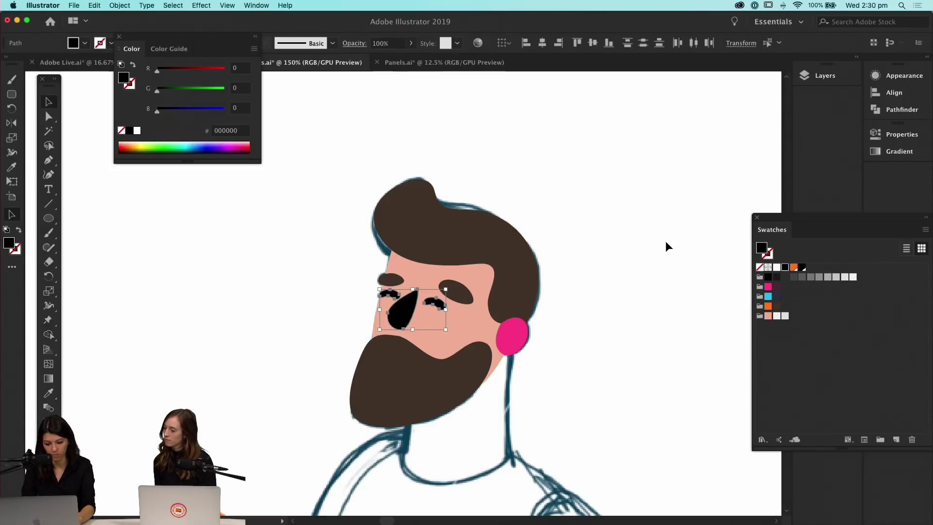
# Expand the Shapes layer's contents and group the black nose with the two curved eye marks
pyautogui.click(822, 78)
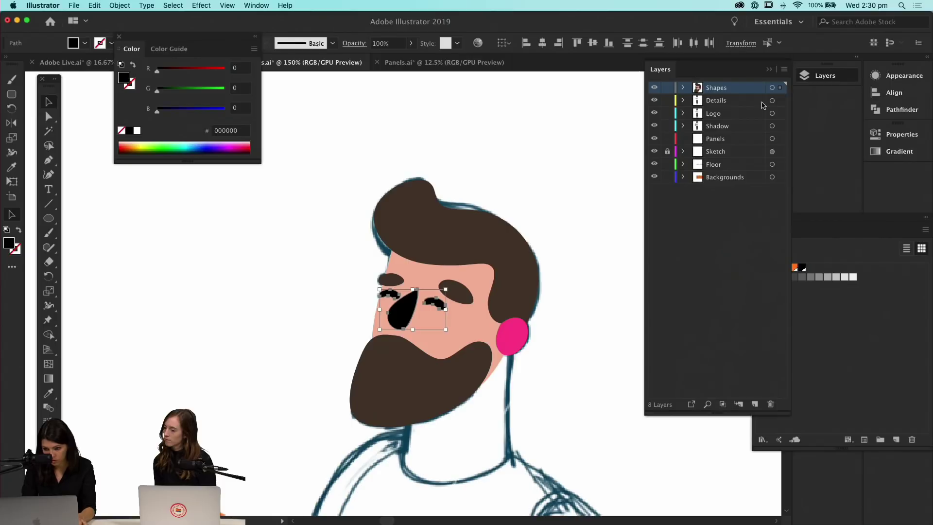
pyautogui.click(684, 89)
pyautogui.click(743, 101)
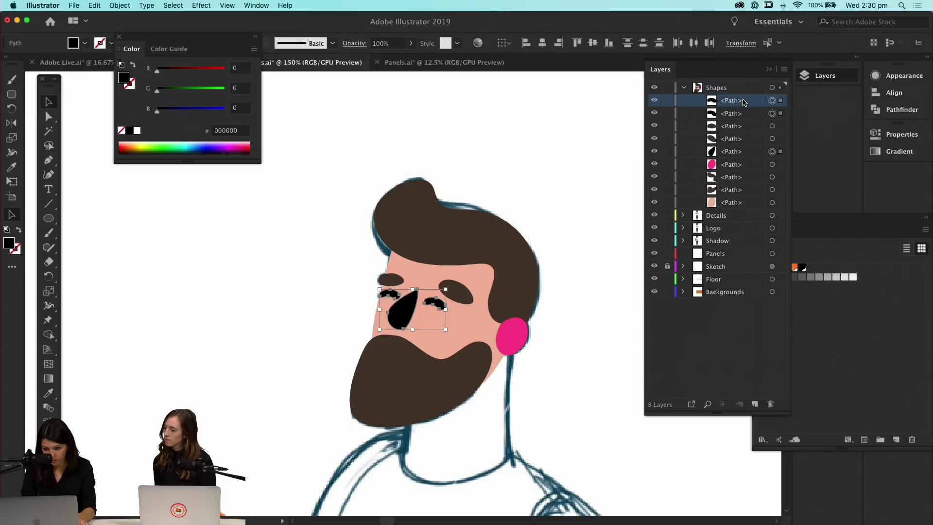
pyautogui.press('super+g')
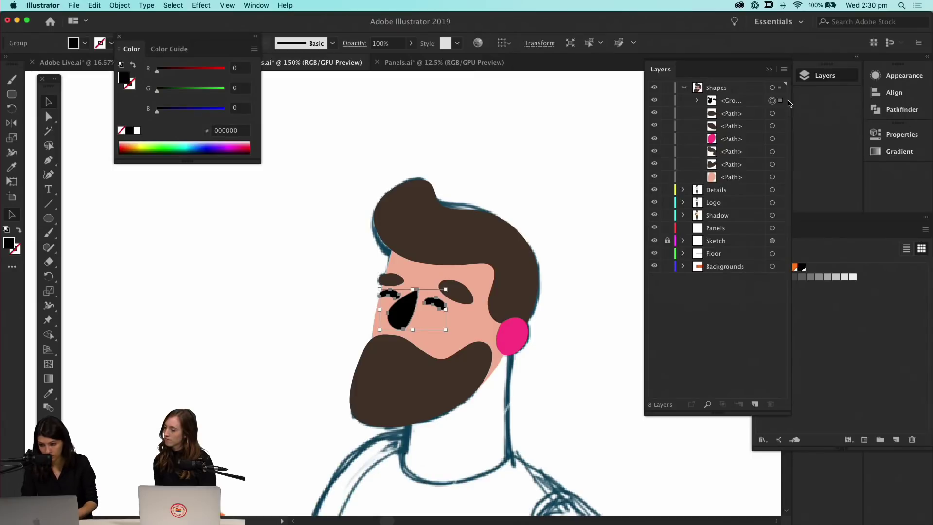
# Expand the docked panels so Appearance and Layers stay open side by side
pyautogui.click(927, 61)
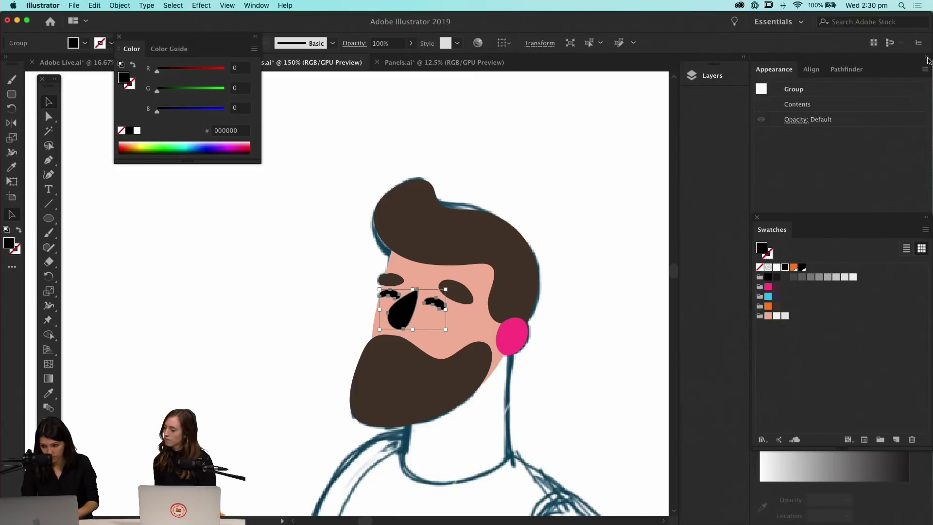
pyautogui.click(712, 75)
pyautogui.click(744, 58)
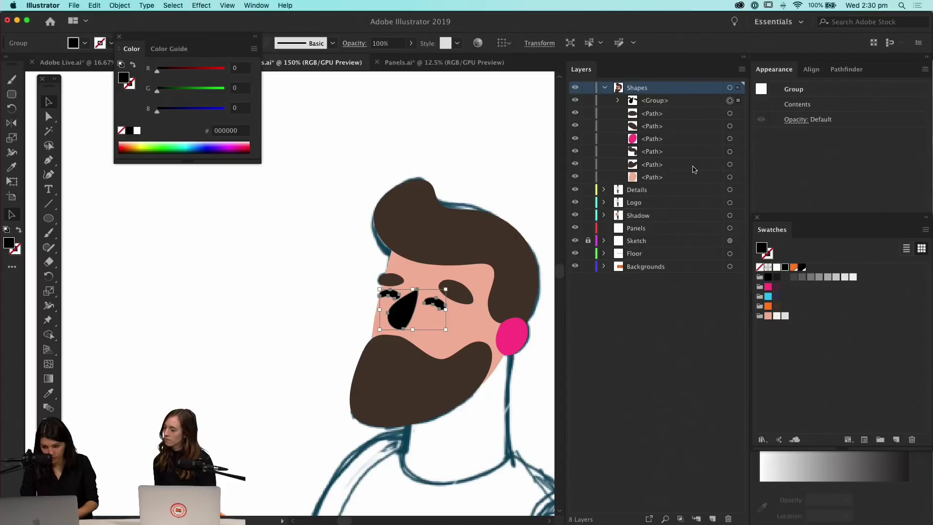
# Set the nose and eye-mark group's blend mode to Soft Light at 50% opacity
pyautogui.click(795, 120)
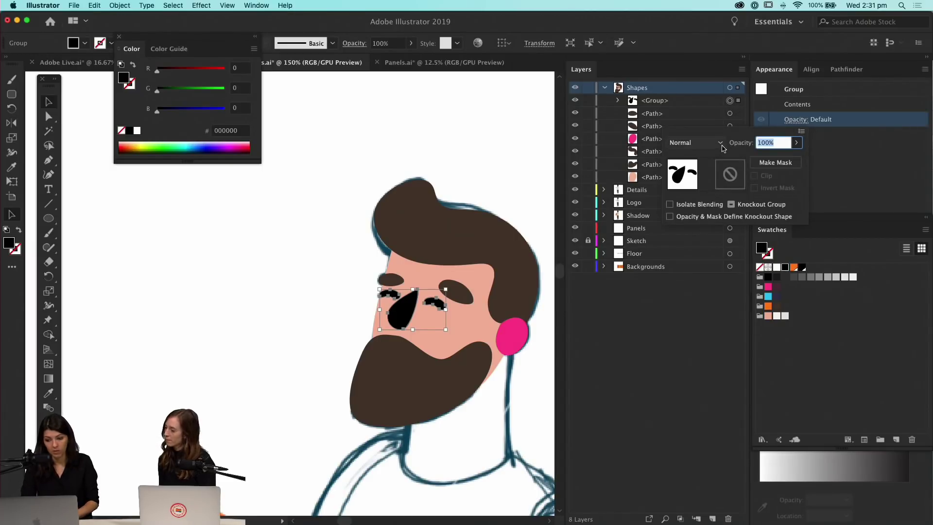
pyautogui.click(706, 143)
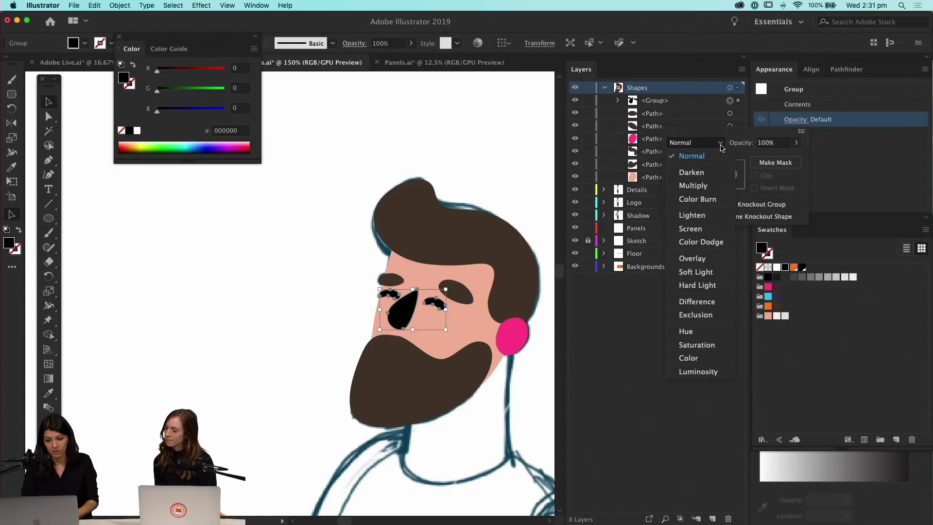
pyautogui.click(696, 273)
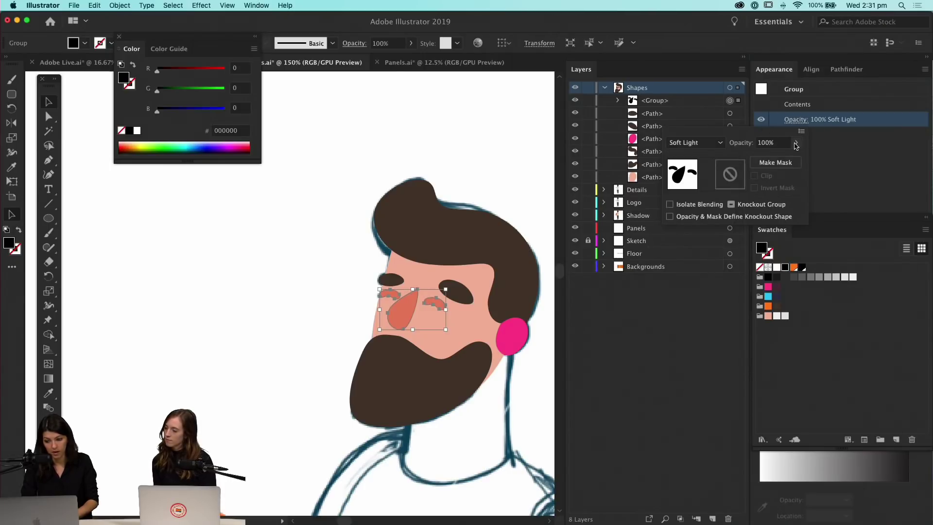
pyautogui.click(777, 145)
pyautogui.write('50')
pyautogui.press('Return')
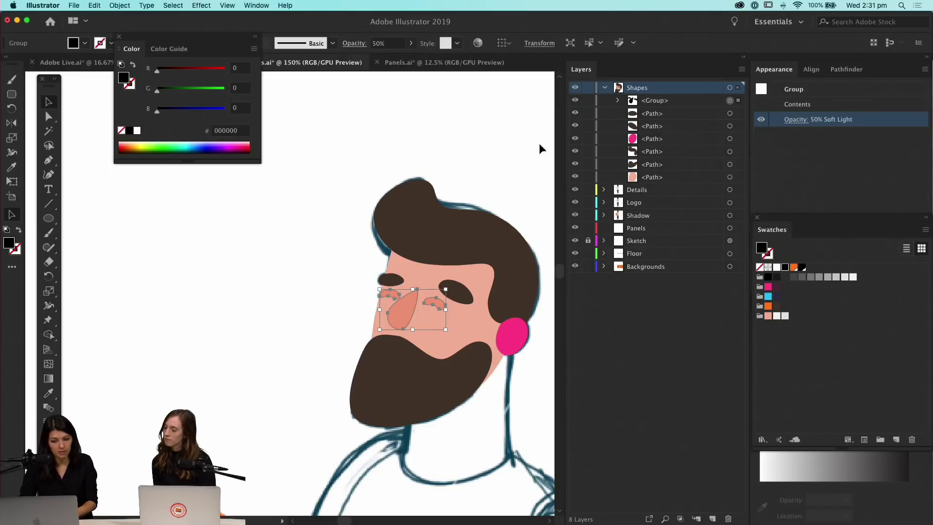
pyautogui.click(345, 262)
pyautogui.click(459, 327)
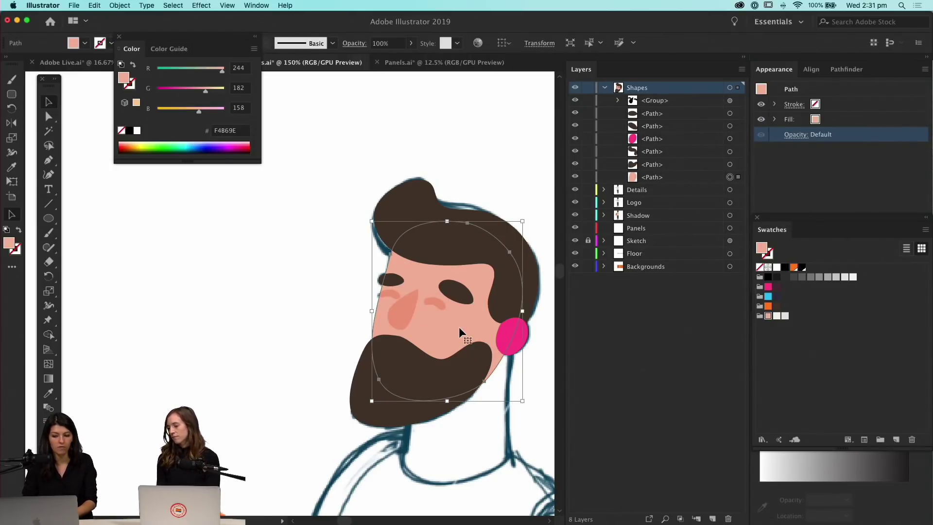
pyautogui.doubleClick(763, 253)
pyautogui.moveTo(71, 120); pyautogui.dragTo(67, 129)
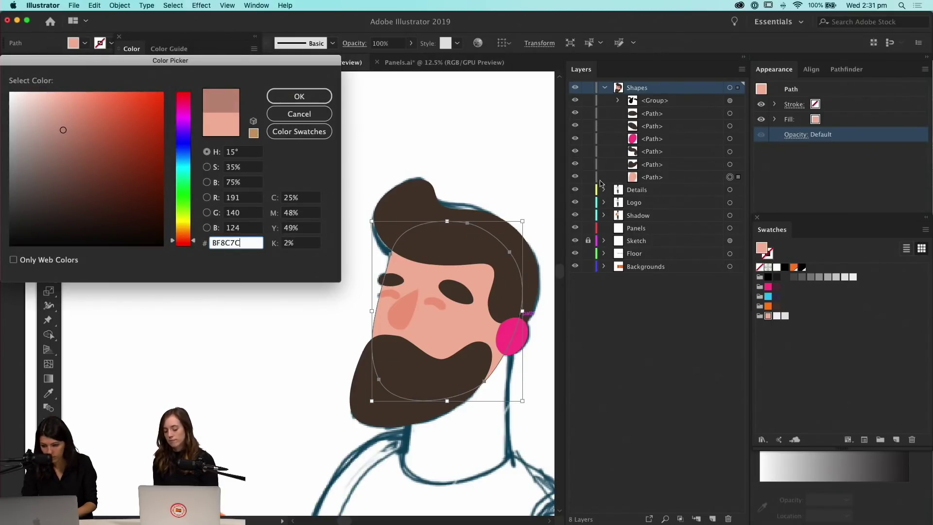
pyautogui.click(72, 144)
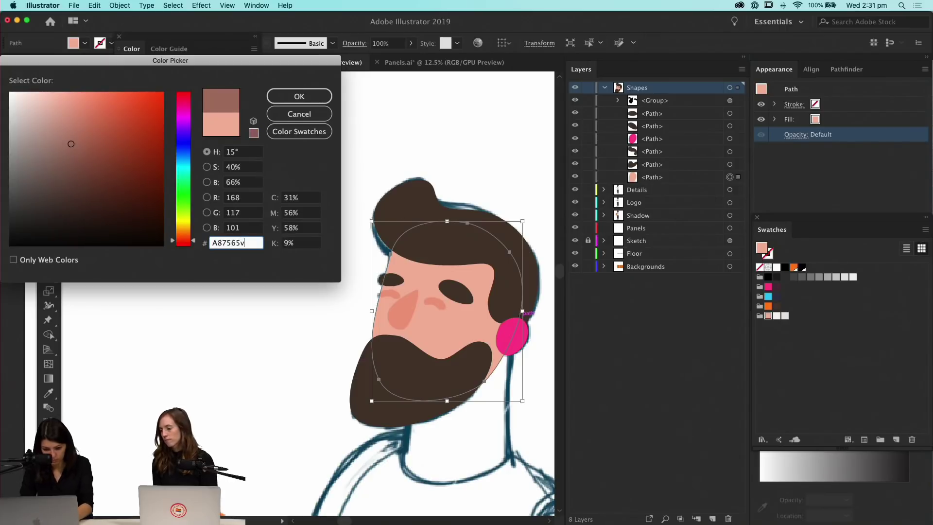
pyautogui.click(283, 115)
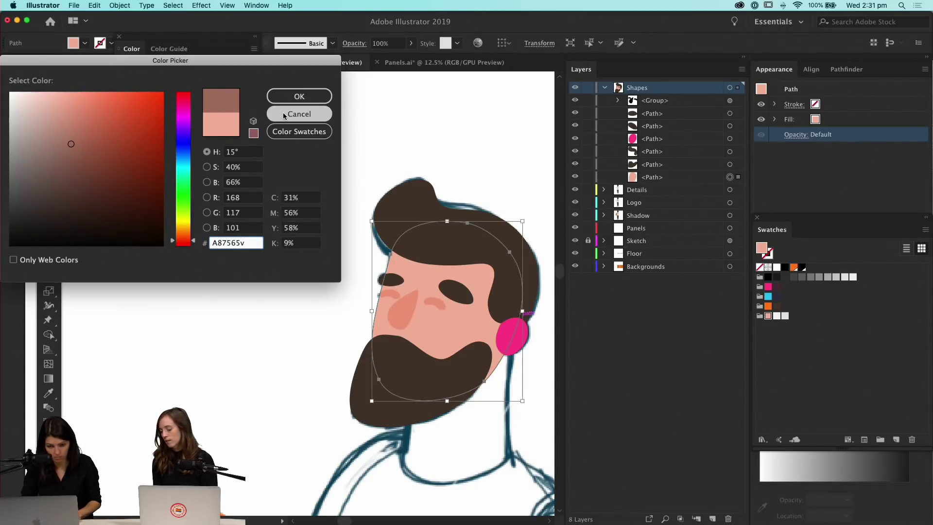
pyautogui.click(352, 333)
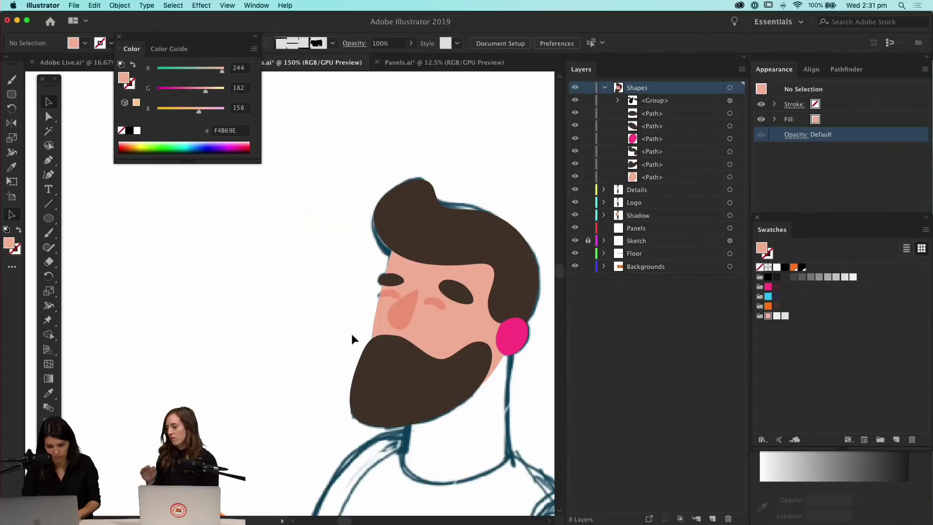
# Compare the partly traced head on the sketch with the finished full-body version of the bearded man on the neighbouring artboard
pyautogui.click(442, 325)
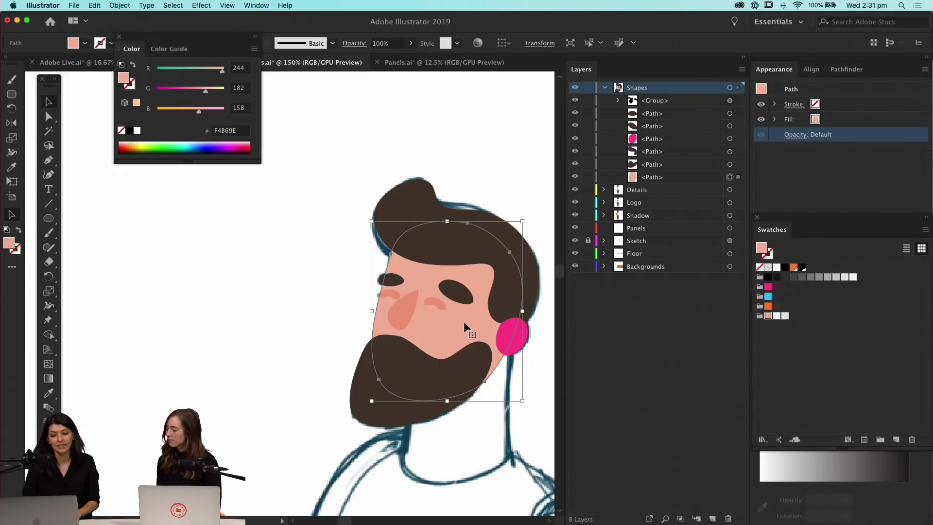
pyautogui.click(322, 299)
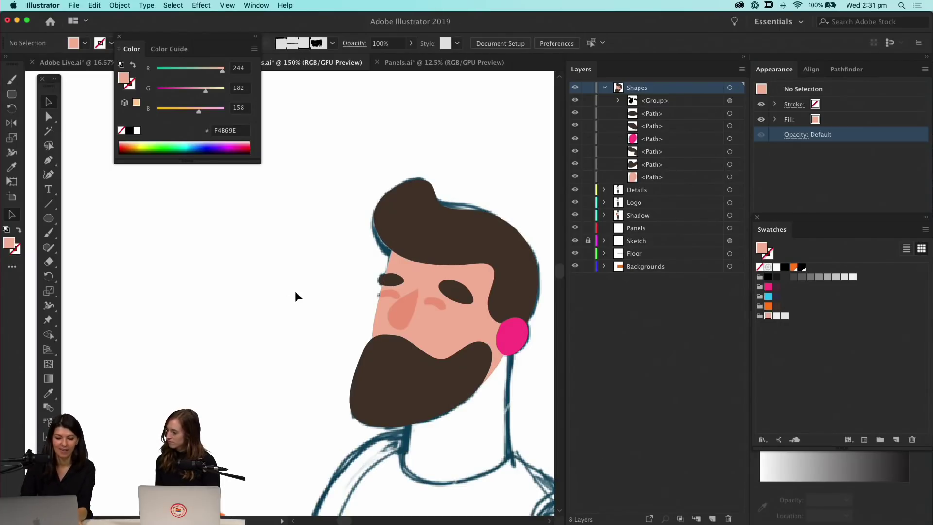
pyautogui.scroll(-5, 312, 277)
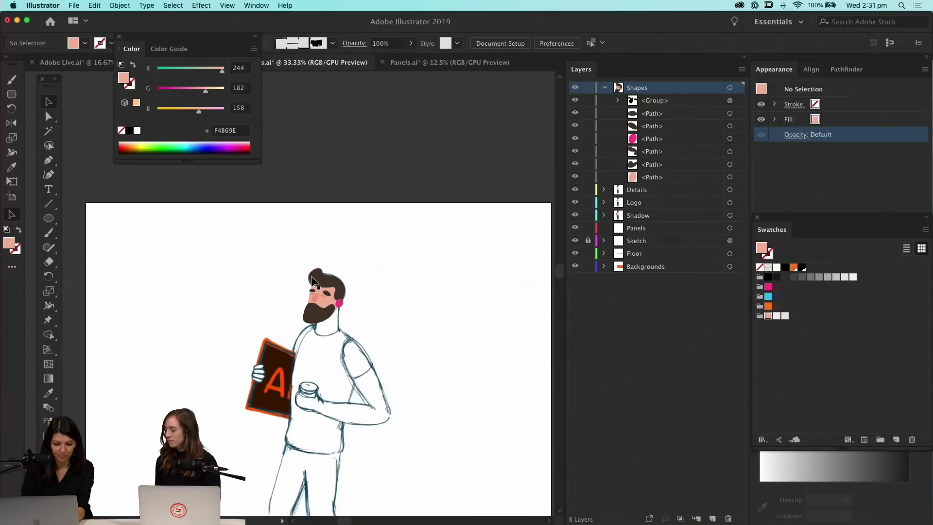
pyautogui.scroll(-3, 338, 198)
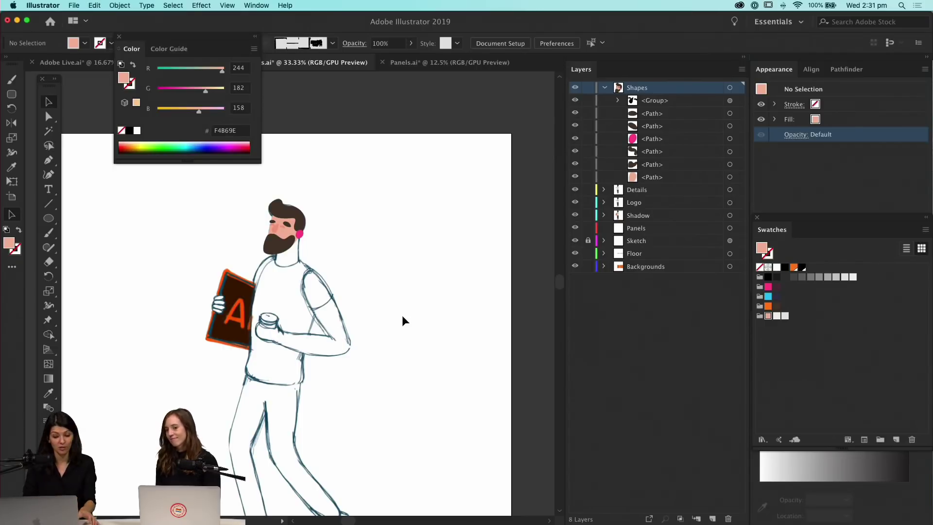
pyautogui.hscroll(10, 409, 310)
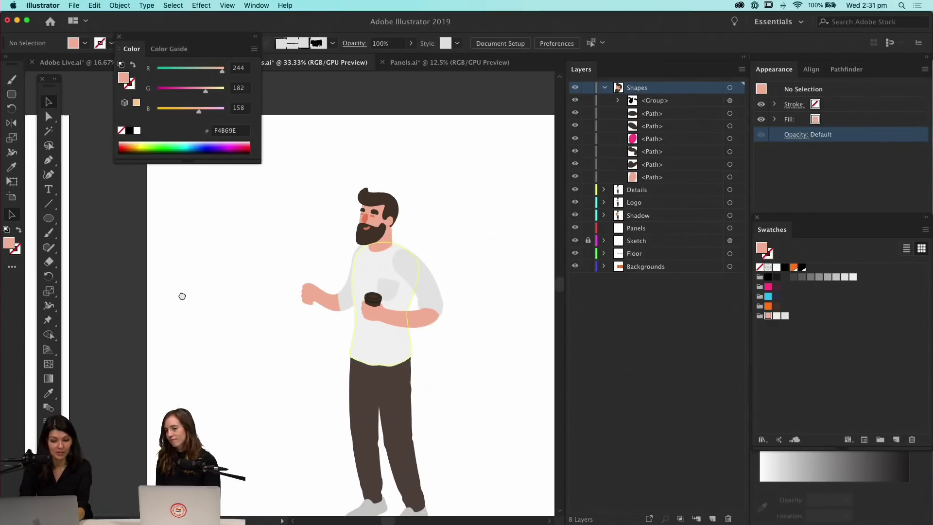
pyautogui.scroll(-2, 215, 312)
pyautogui.scroll(3, 217, 315)
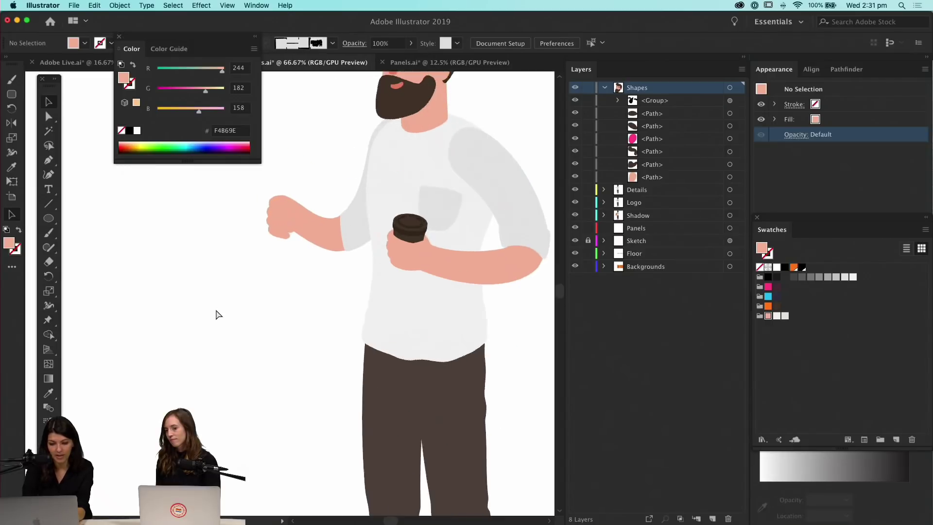
pyautogui.scroll(5, 219, 340)
pyautogui.scroll(-5, 221, 378)
pyautogui.hscroll(2, 221, 378)
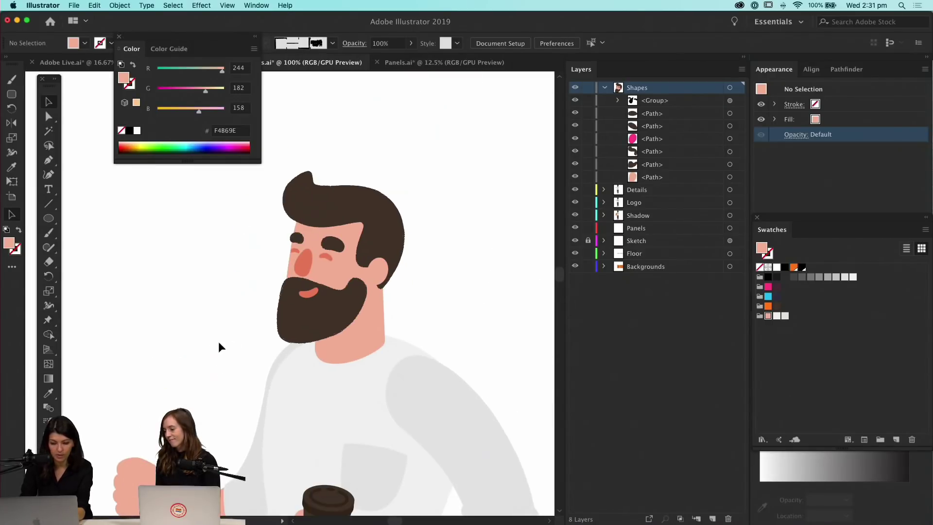
# Close the floating Color panel that covers the artwork
pyautogui.click(119, 37)
pyautogui.scroll(-2, 489, 285)
pyautogui.hscroll(-1, 489, 286)
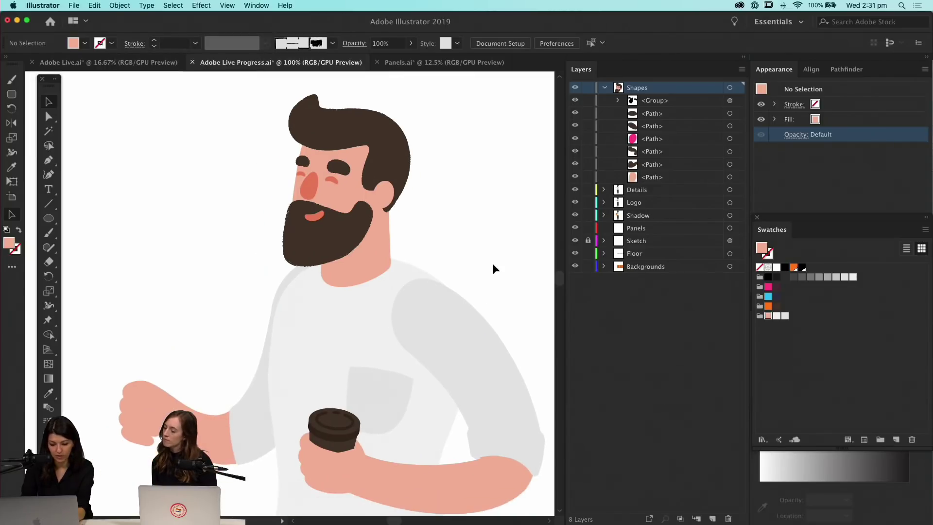
pyautogui.scroll(2, 495, 267)
pyautogui.scroll(3, 447, 348)
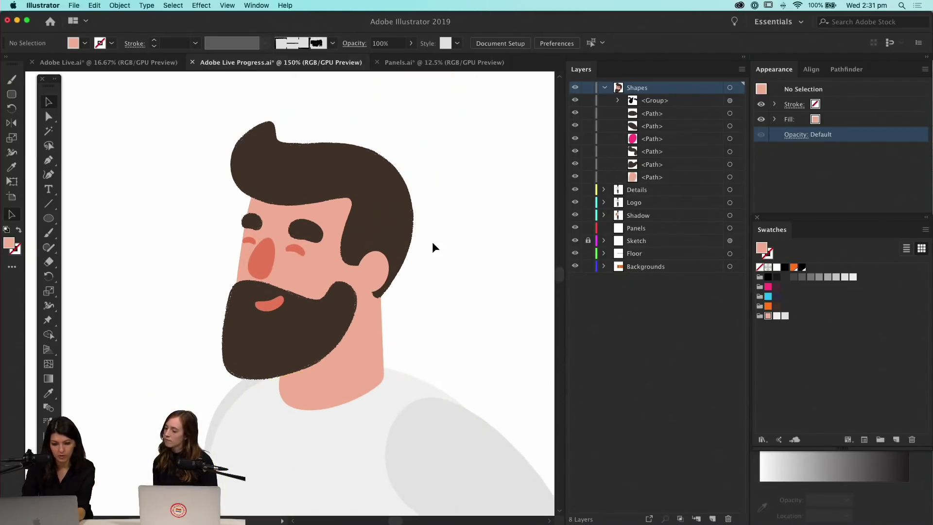
pyautogui.moveTo(446, 195); pyautogui.dragTo(450, 217)
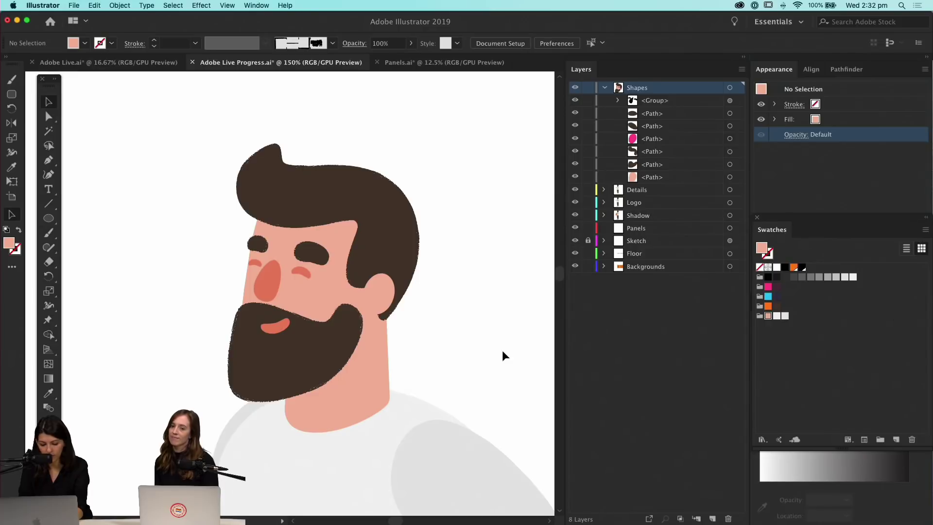
# Draw an open three-point curve with the Pen tool inside the quiff, following the front edge of the finished man's hair
pyautogui.press('p')
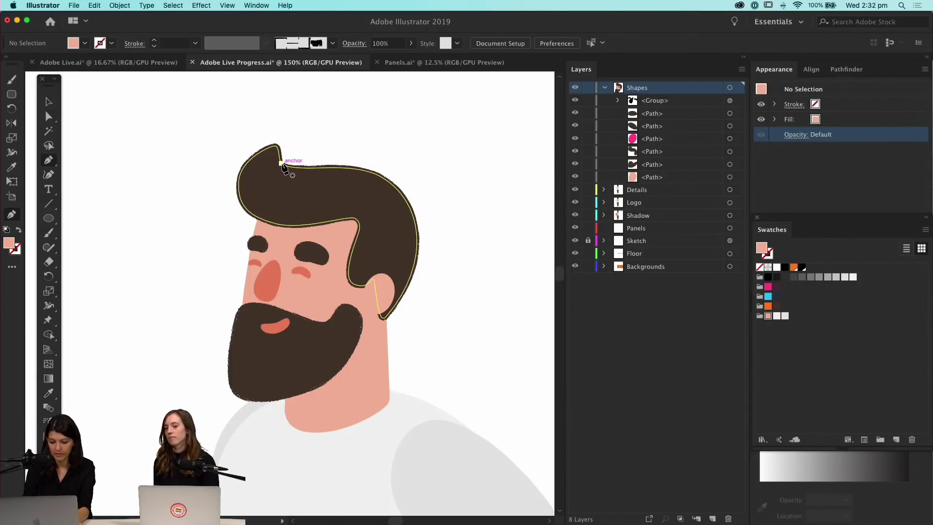
pyautogui.press('super+equal')
pyautogui.press('super+equal')
pyautogui.scroll(5, 291, 156)
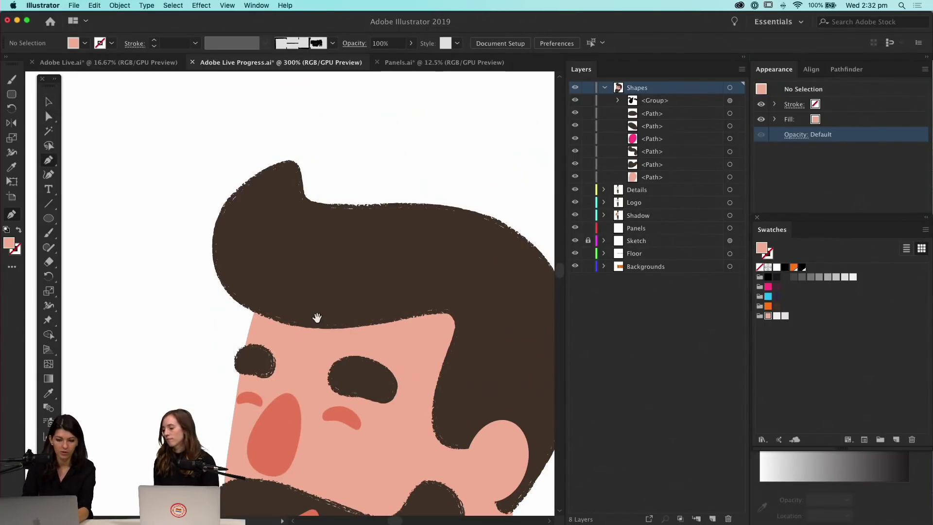
pyautogui.click(277, 184)
pyautogui.moveTo(237, 236); pyautogui.dragTo(234, 272)
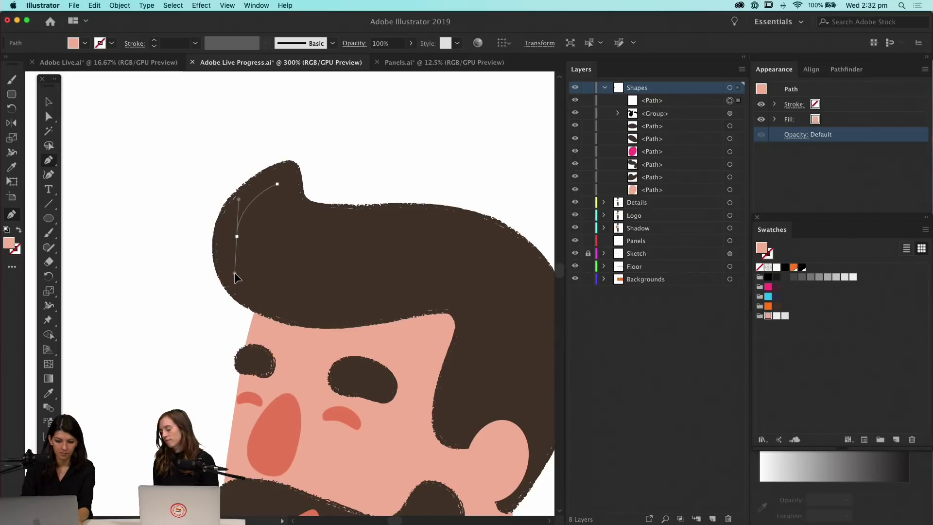
pyautogui.moveTo(275, 299); pyautogui.dragTo(295, 305)
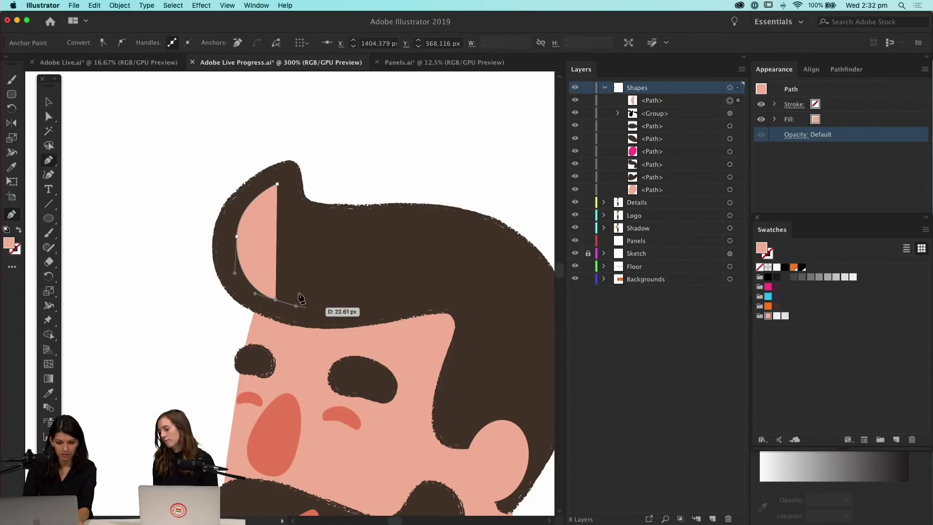
pyautogui.press('v')
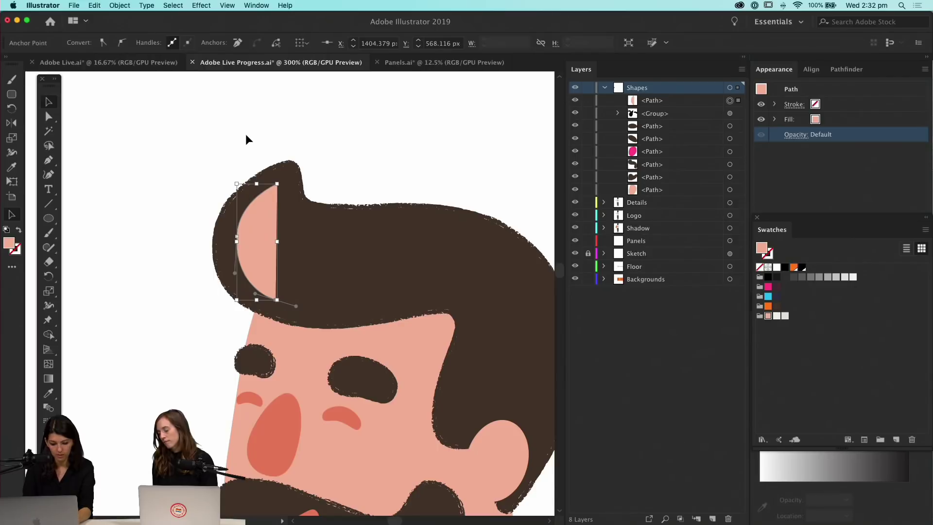
# Remove the hair curve's fill and give it a black 0.25 pt stroke
pyautogui.click(759, 268)
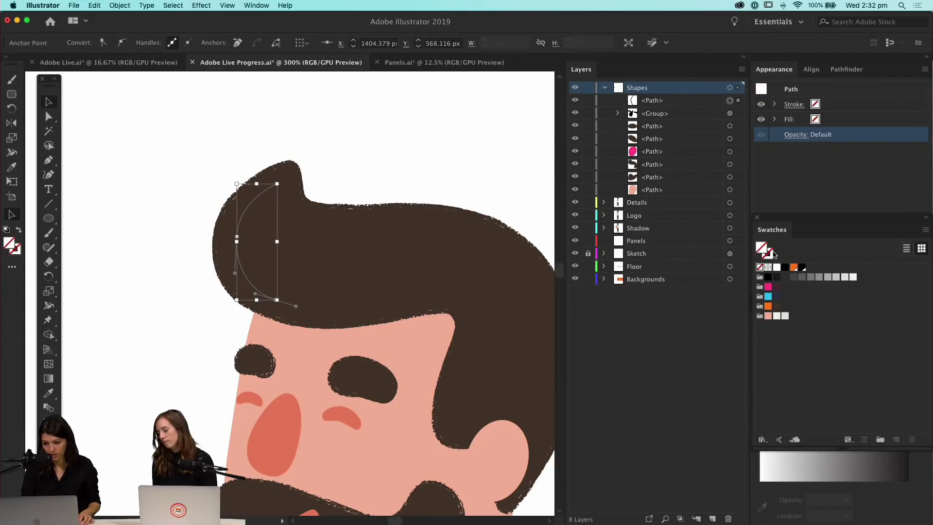
pyautogui.click(794, 104)
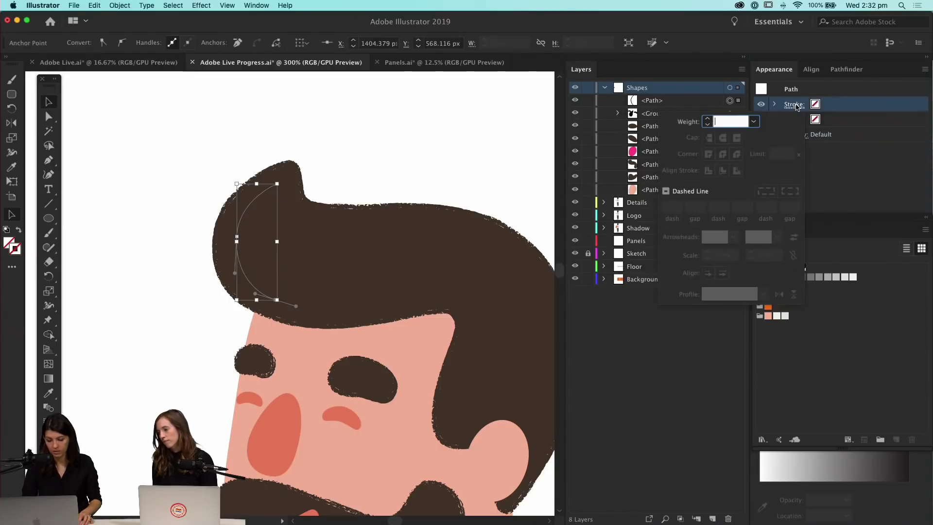
pyautogui.click(708, 119)
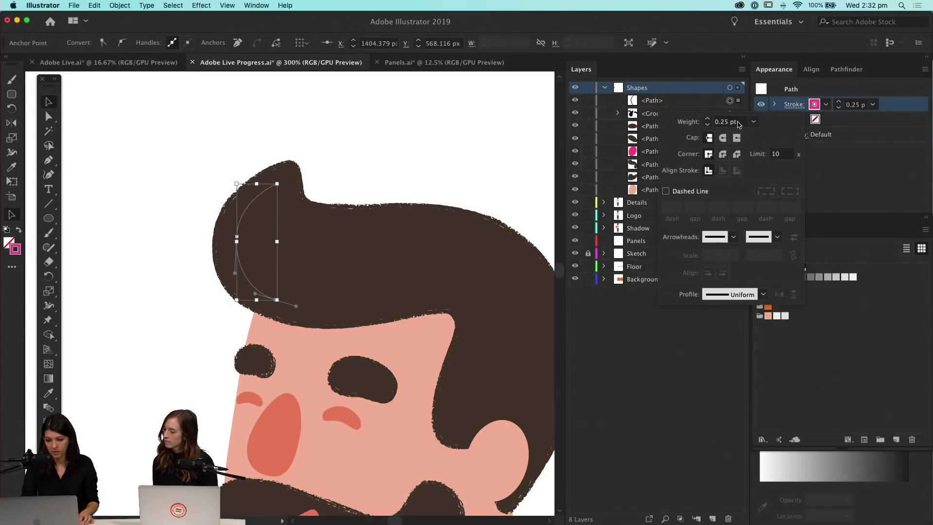
pyautogui.click(860, 165)
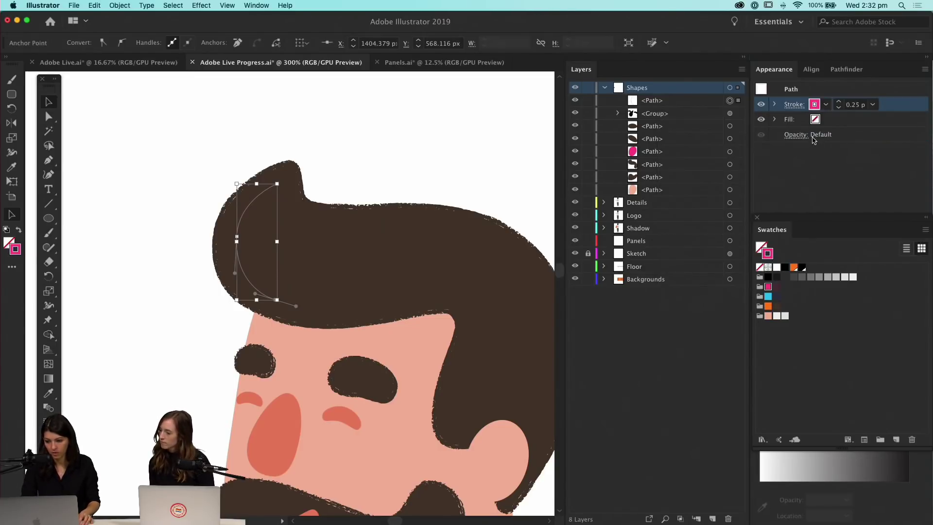
pyautogui.click(814, 104)
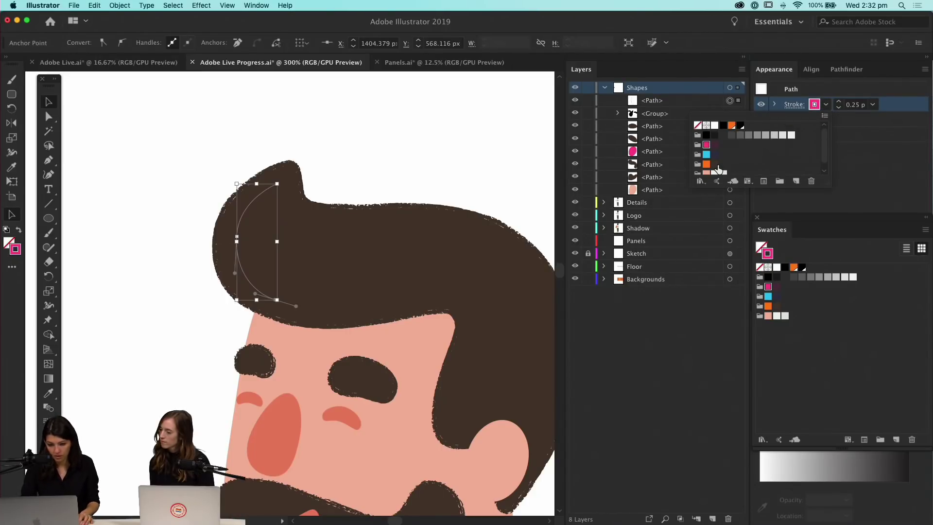
pyautogui.click(715, 164)
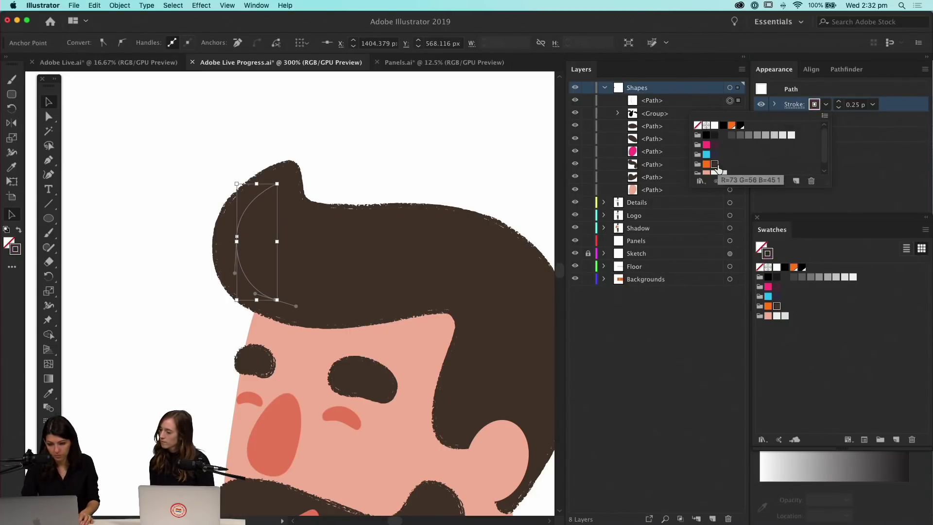
pyautogui.click(724, 125)
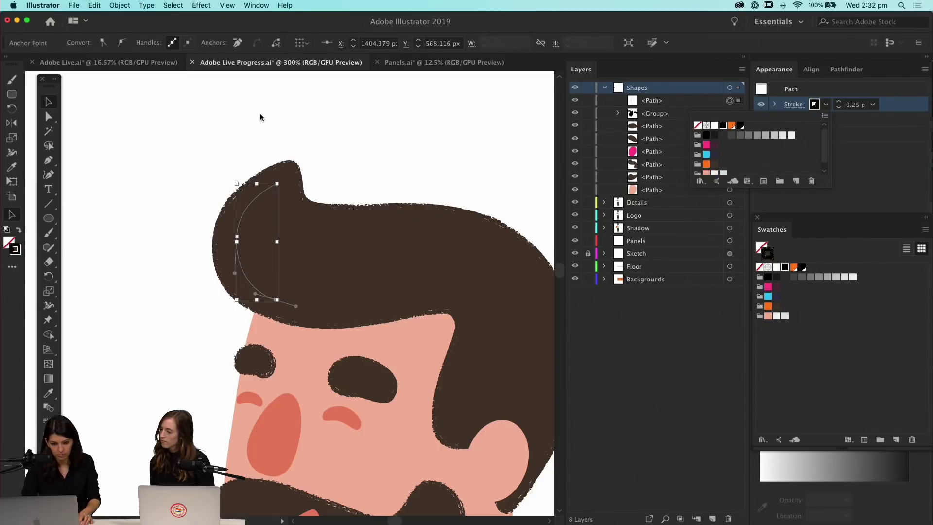
pyautogui.click(250, 168)
pyautogui.click(260, 202)
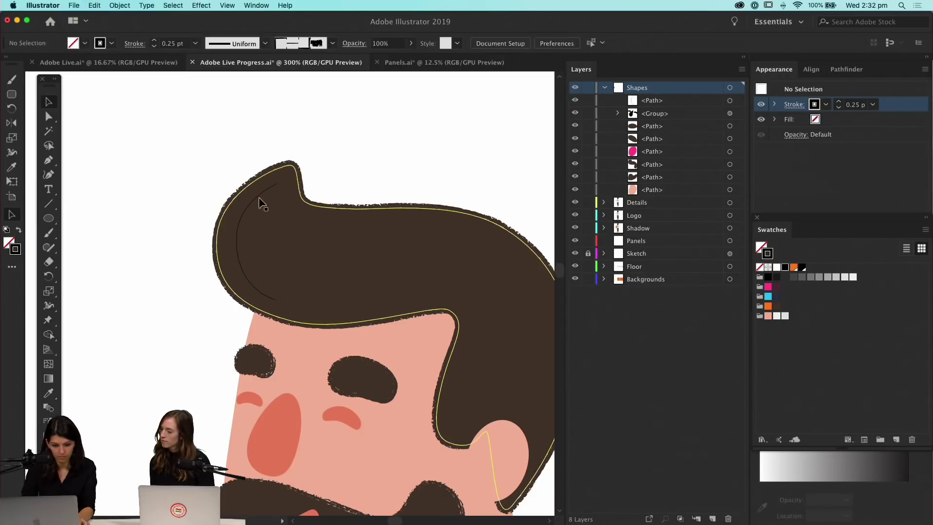
# Apply the rough-edged art brush to the hair curve and set its stroke weight to 6 pt
pyautogui.click(252, 202)
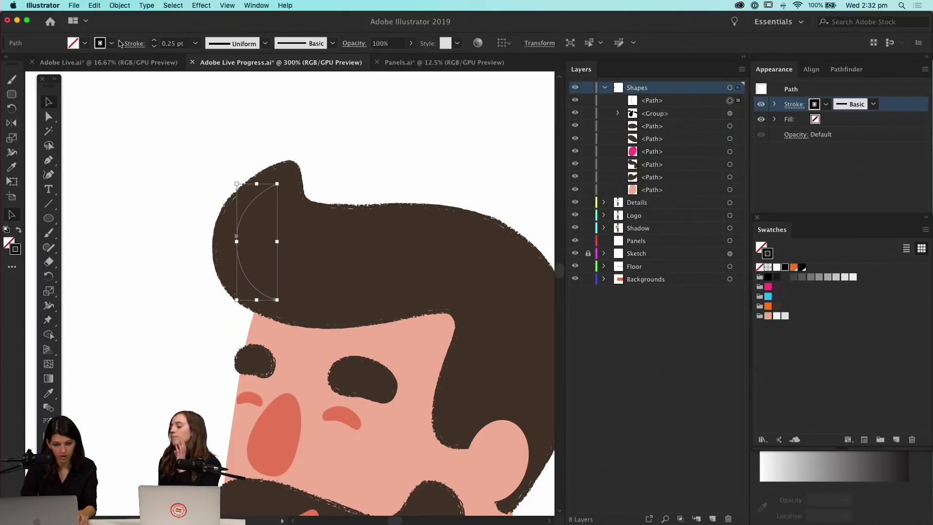
pyautogui.click(332, 43)
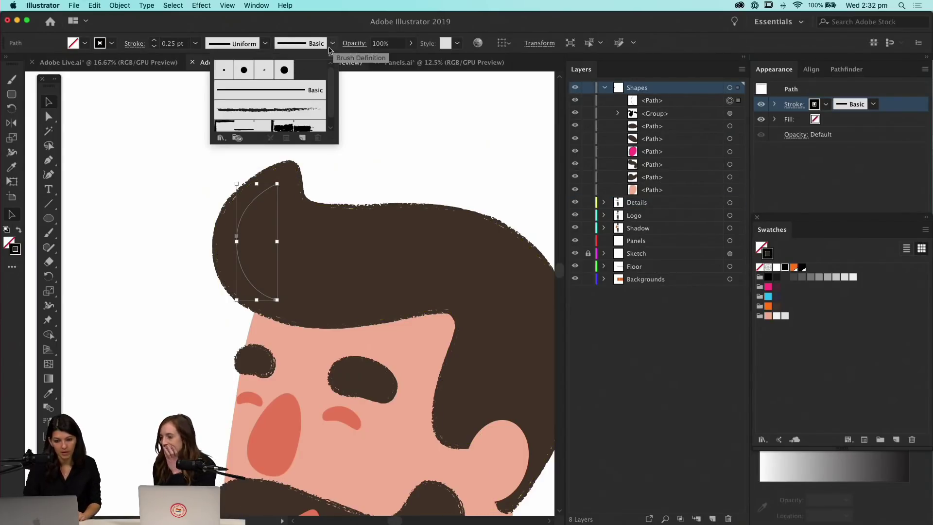
pyautogui.click(266, 128)
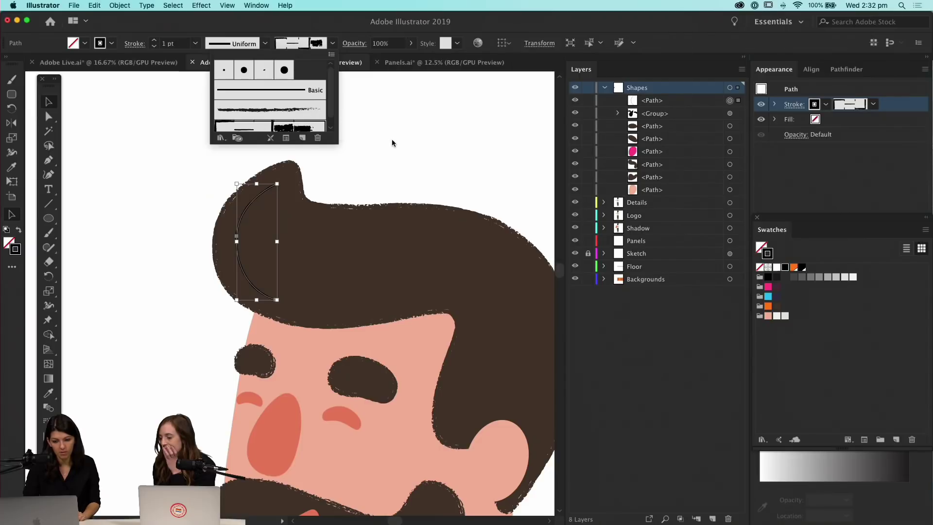
pyautogui.click(180, 44)
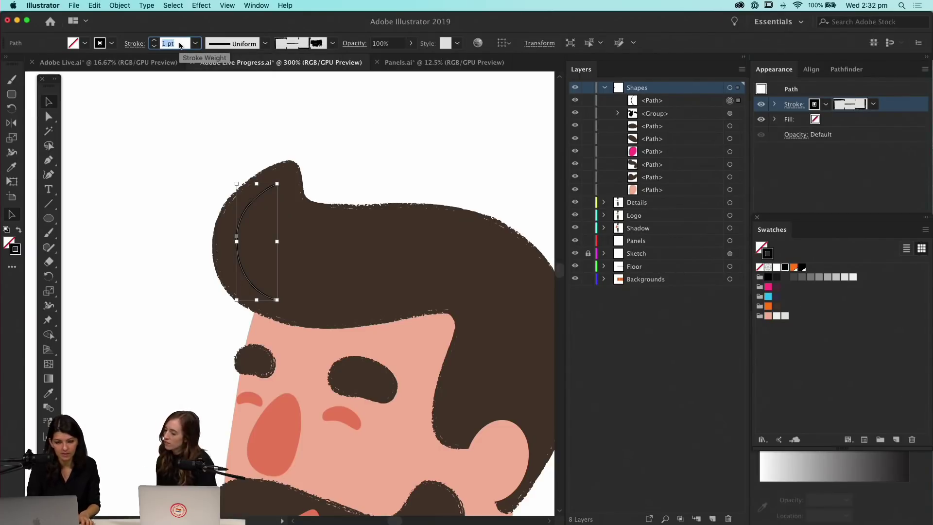
pyautogui.press('Return')
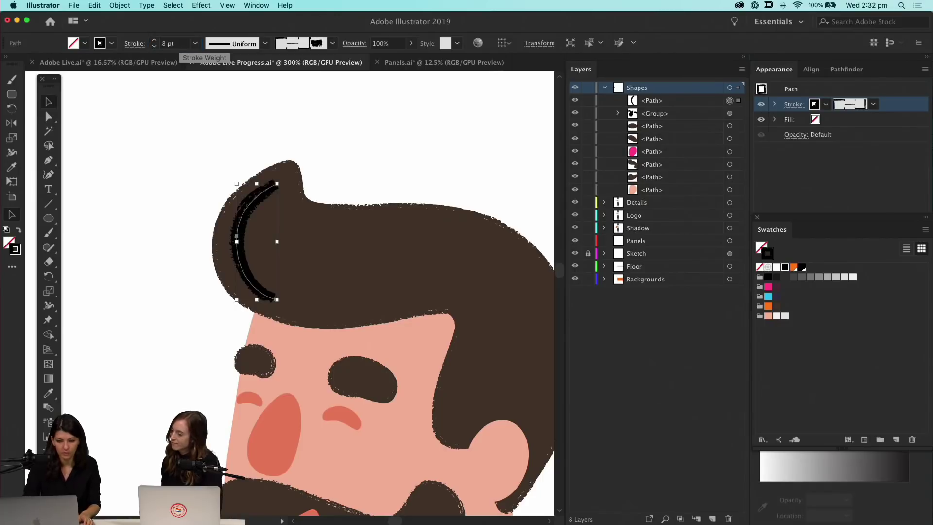
pyautogui.click(178, 44)
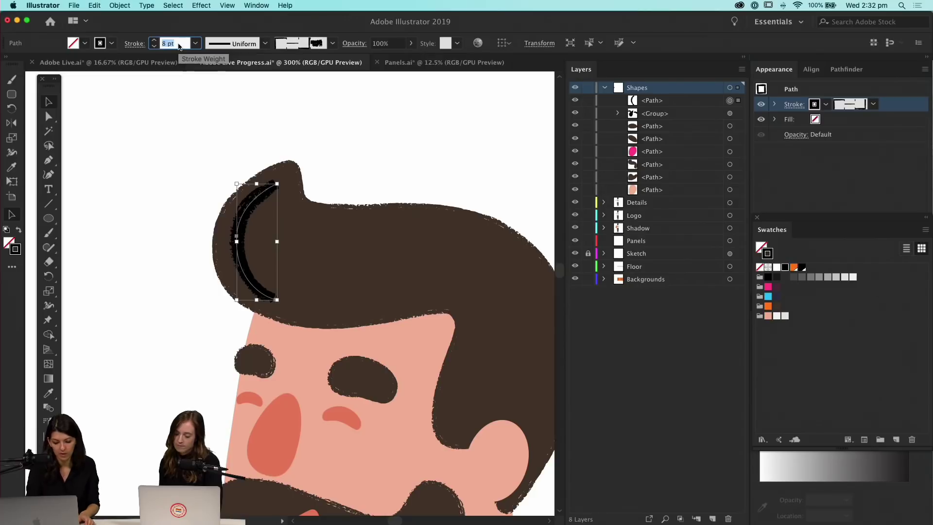
pyautogui.press('Return')
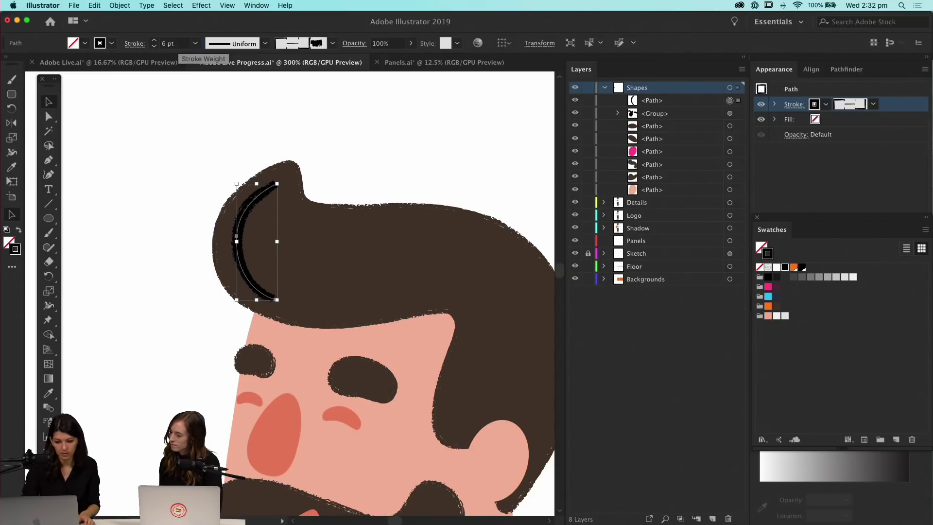
# Move the brushed hair curve slightly down and closer to the front edge of the quiff
pyautogui.click(123, 271)
pyautogui.click(238, 250)
pyautogui.moveTo(241, 265); pyautogui.dragTo(233, 269)
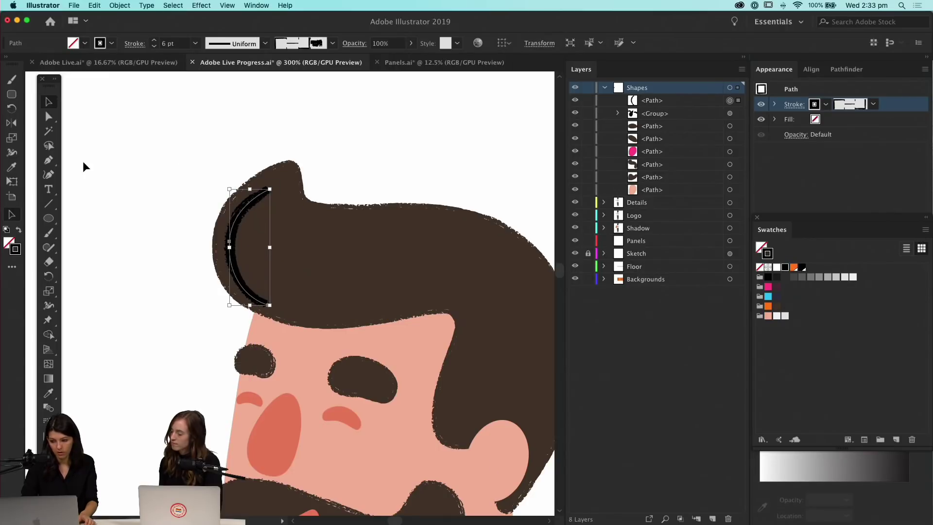
# Give the hair curve's stroke a round cap and a round corner join
pyautogui.click(796, 105)
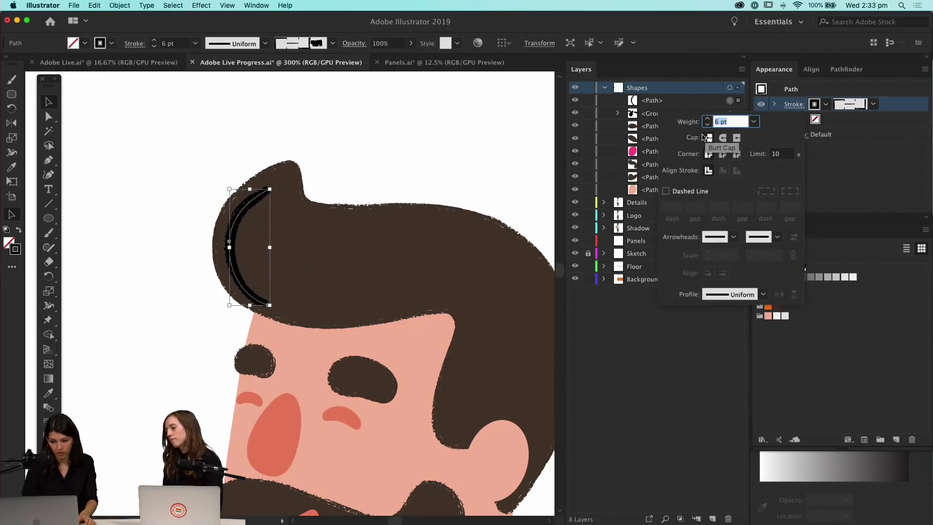
pyautogui.click(722, 154)
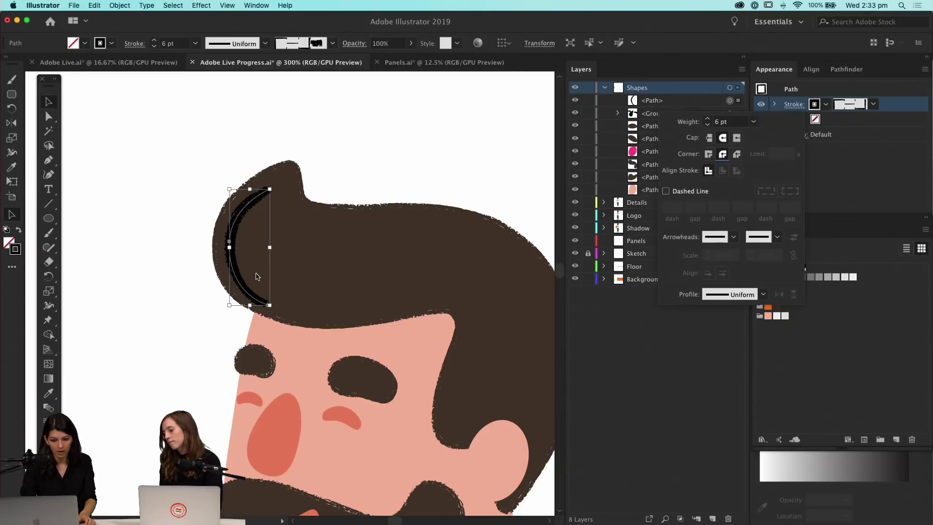
pyautogui.click(241, 240)
pyautogui.click(168, 209)
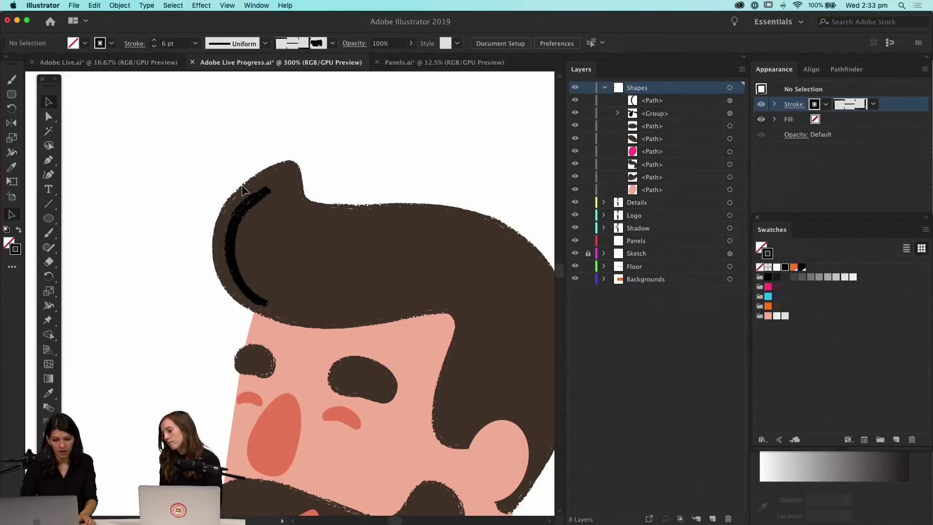
# Nudge the brushed hair curve slightly up inside the quiff, reselect it and activate the Pen tool
pyautogui.moveTo(239, 220); pyautogui.dragTo(240, 214)
pyautogui.click(188, 215)
pyautogui.click(235, 243)
pyautogui.press('p')
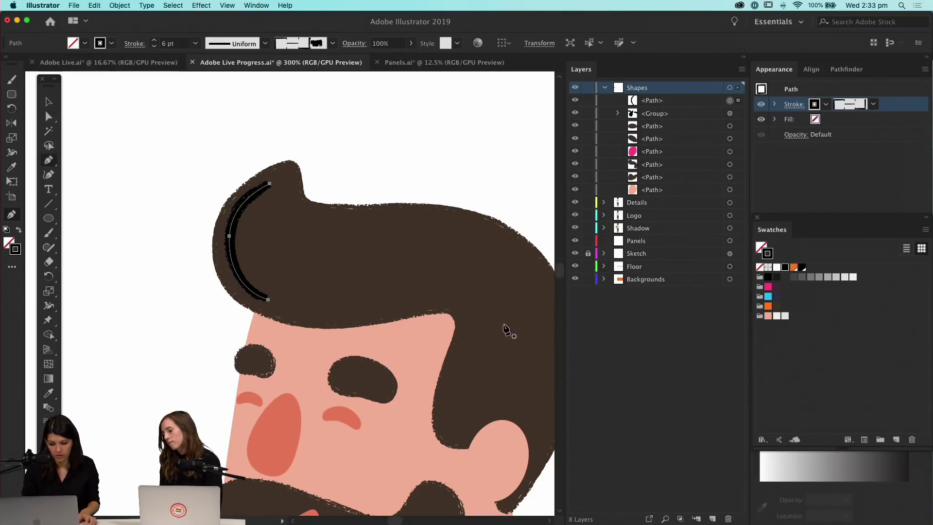
# Draw a short curved open path down the sideburn, just in front of the ear
pyautogui.hscroll(5, 502, 327)
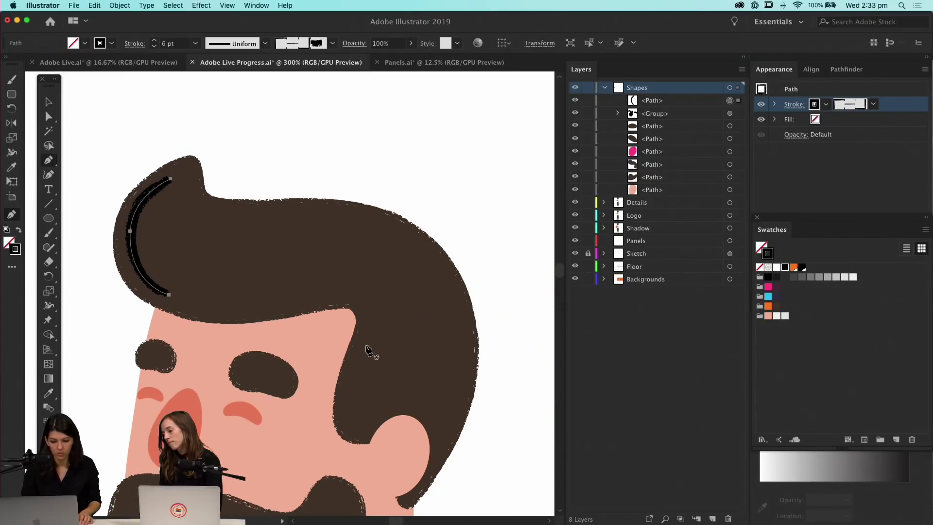
pyautogui.click(366, 345)
pyautogui.moveTo(354, 412); pyautogui.dragTo(360, 429)
pyautogui.click(363, 430)
pyautogui.press('v')
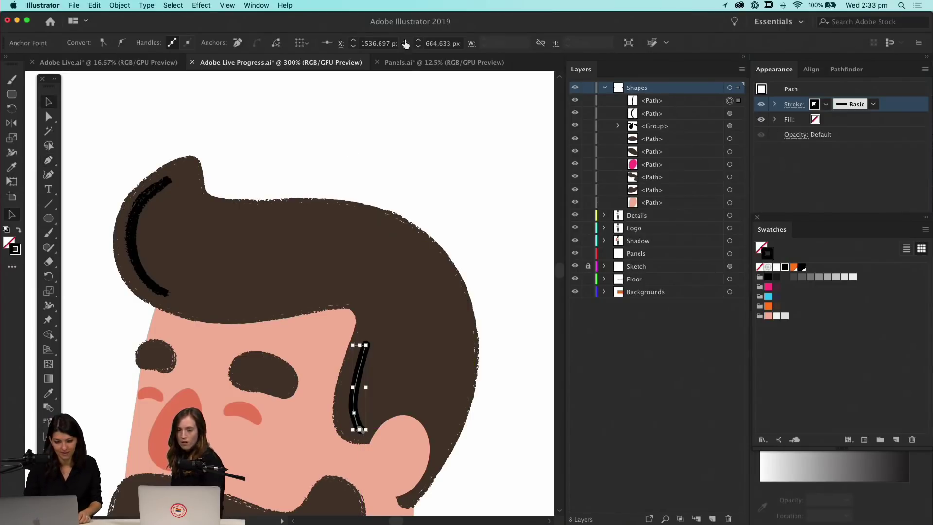
pyautogui.click(360, 360)
pyautogui.press('super+z')
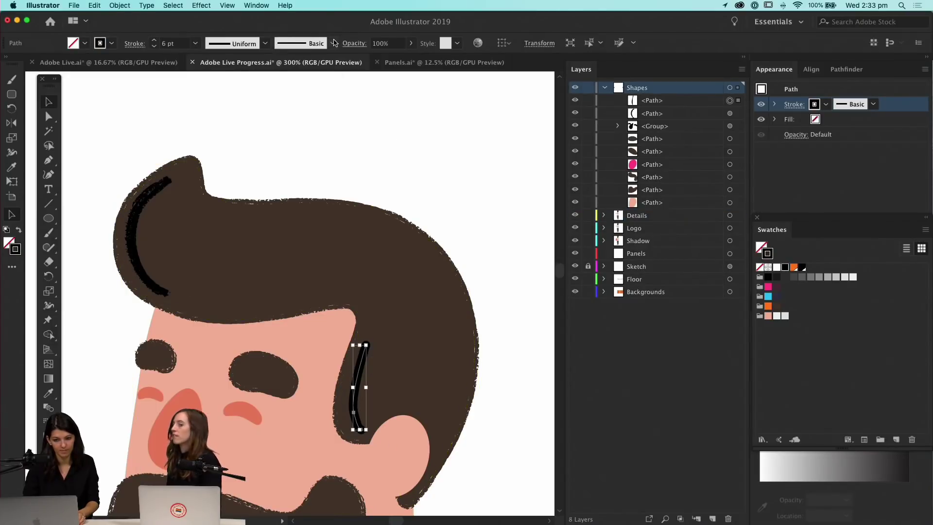
# Apply the rough-edged art brush to the sideburn curve and set its stroke weight to 6 pt
pyautogui.click(334, 43)
pyautogui.click(272, 122)
pyautogui.click(382, 123)
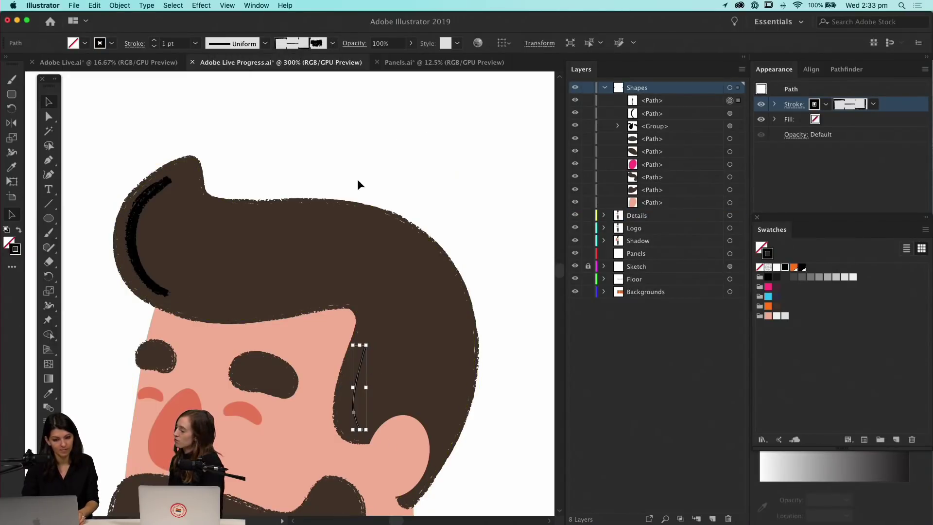
pyautogui.click(154, 41)
pyautogui.click(154, 42)
pyautogui.click(155, 41)
pyautogui.click(154, 41)
pyautogui.click(154, 42)
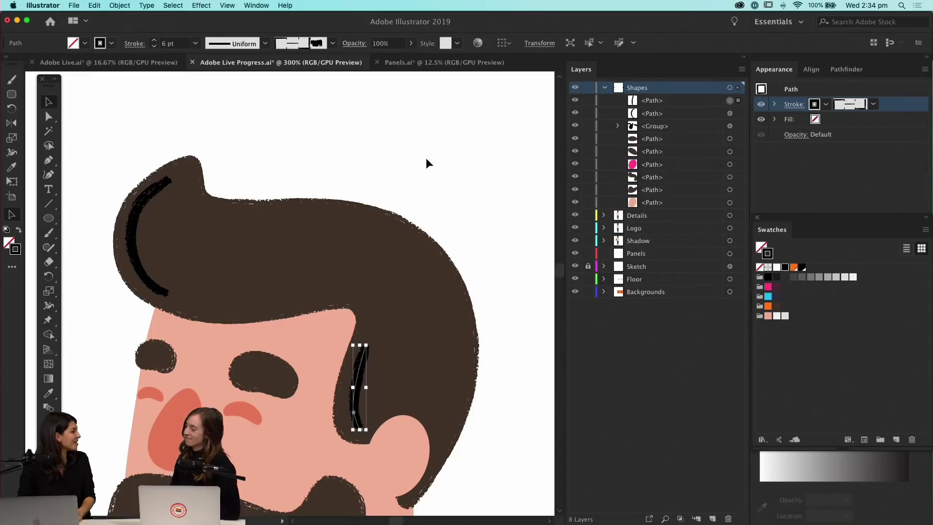
# Add the quiff curve to the sideburn curve selection and group the two hair strokes
pyautogui.scroll(-1, 486, 272)
pyautogui.hscroll(-1, 486, 272)
pyautogui.scroll(-2, 471, 256)
pyautogui.hscroll(-3, 471, 256)
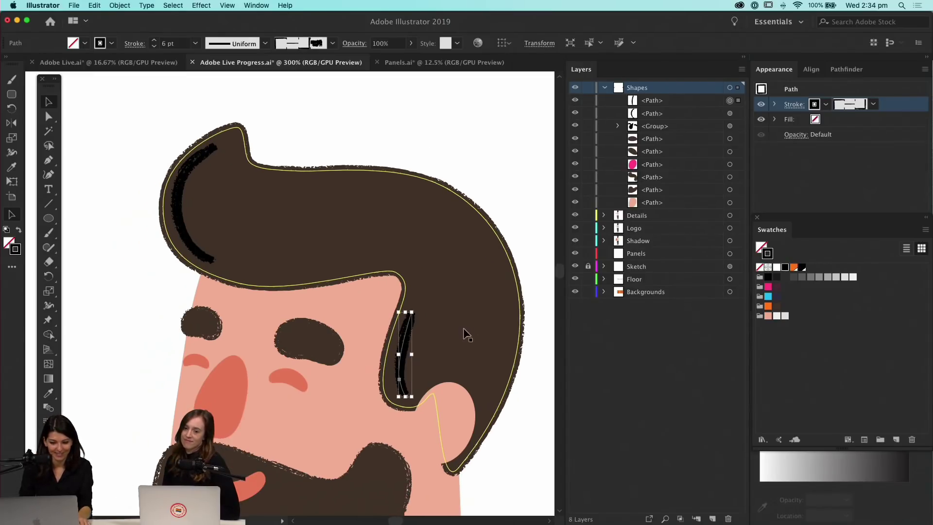
pyautogui.keyDown('shift'); pyautogui.click(179, 211); pyautogui.keyUp('shift')
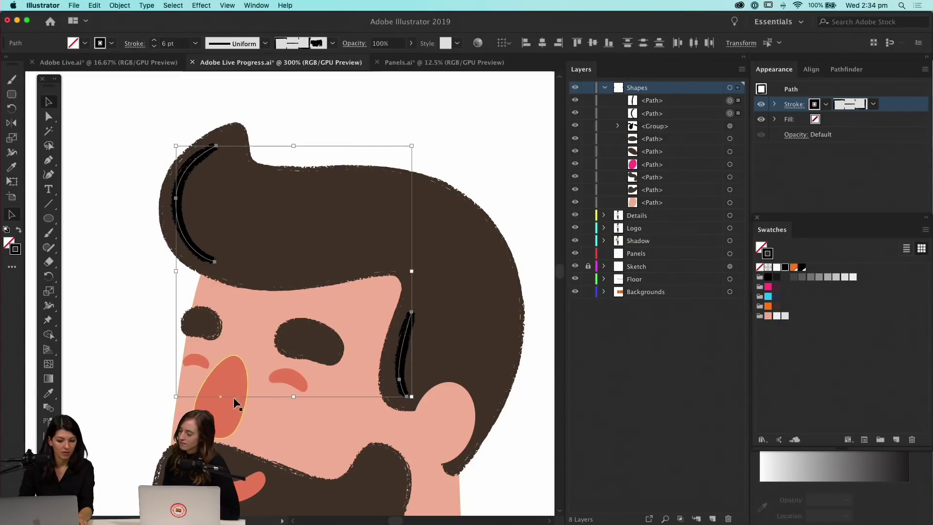
pyautogui.press('super+g')
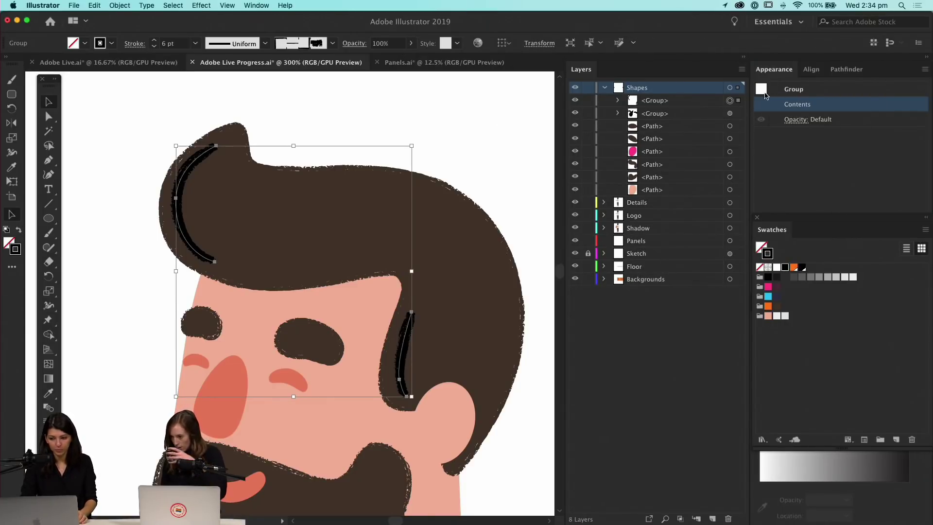
# Set the hair stroke group's blend mode to Soft Light at 30% opacity and deselect it
pyautogui.click(797, 121)
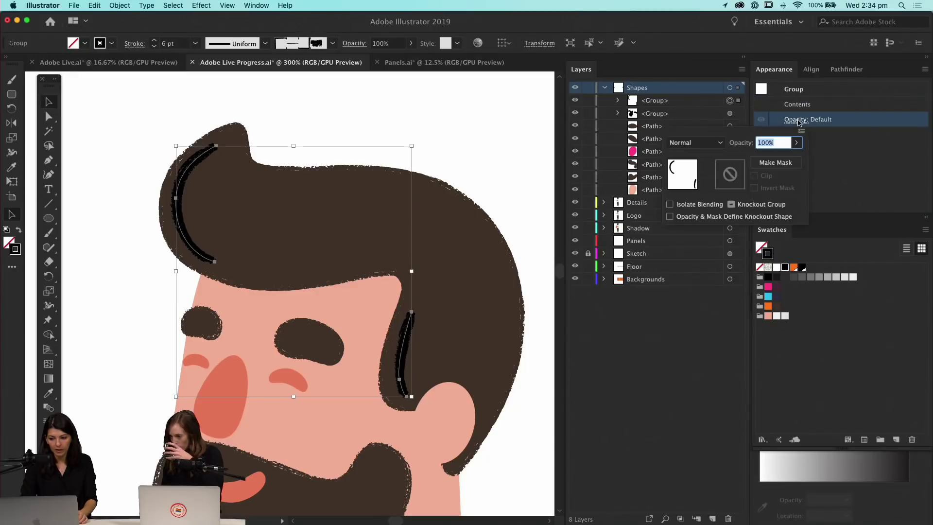
pyautogui.click(720, 143)
pyautogui.click(702, 272)
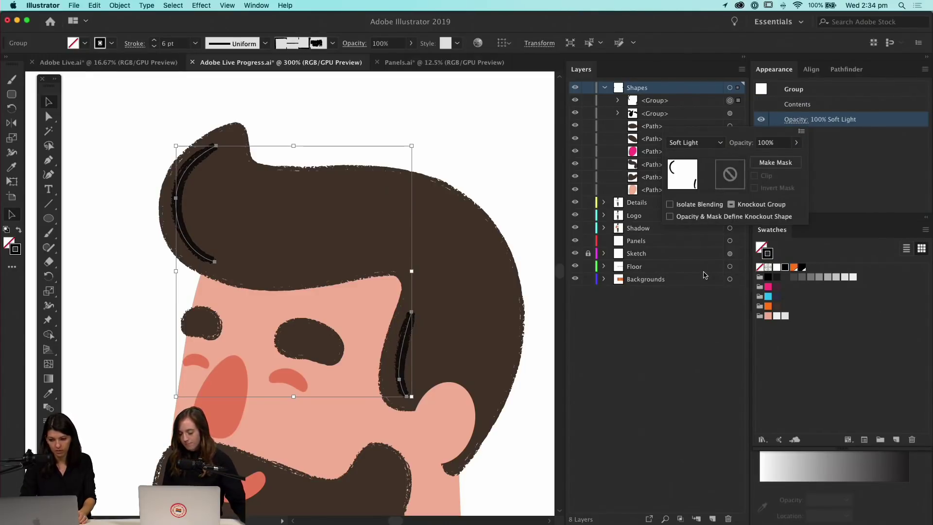
pyautogui.click(779, 143)
pyautogui.write('30')
pyautogui.press('Return')
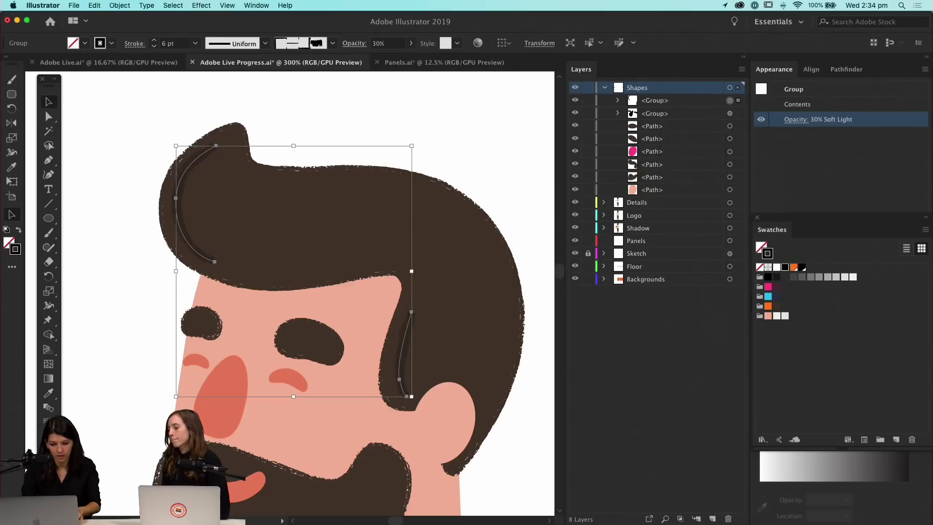
pyautogui.click(459, 147)
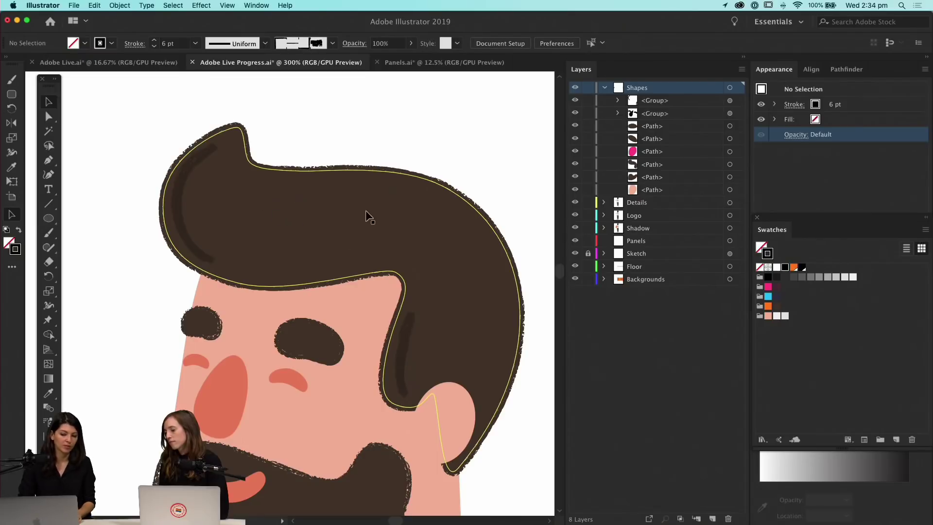
# Try a cyan outline on the hair shape, then no outline with a cyan fill, and undo the colour changes
pyautogui.click(436, 251)
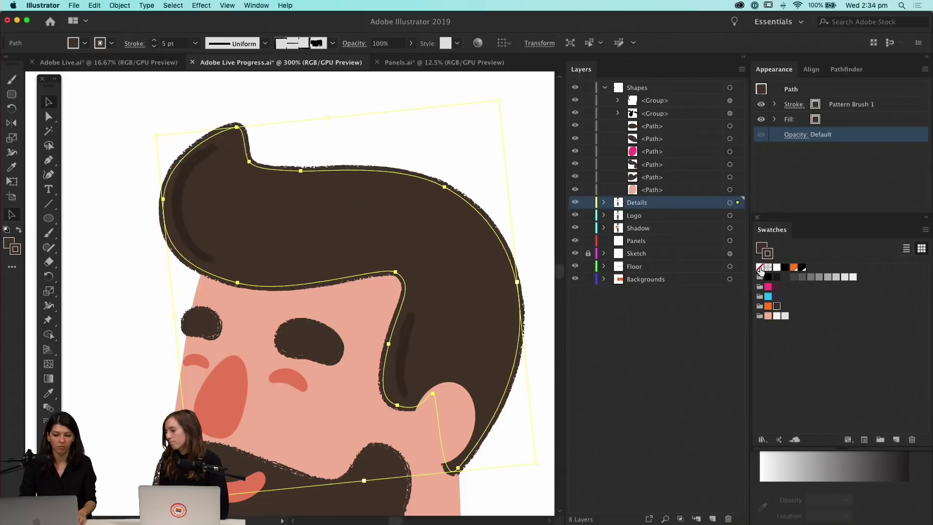
pyautogui.click(768, 296)
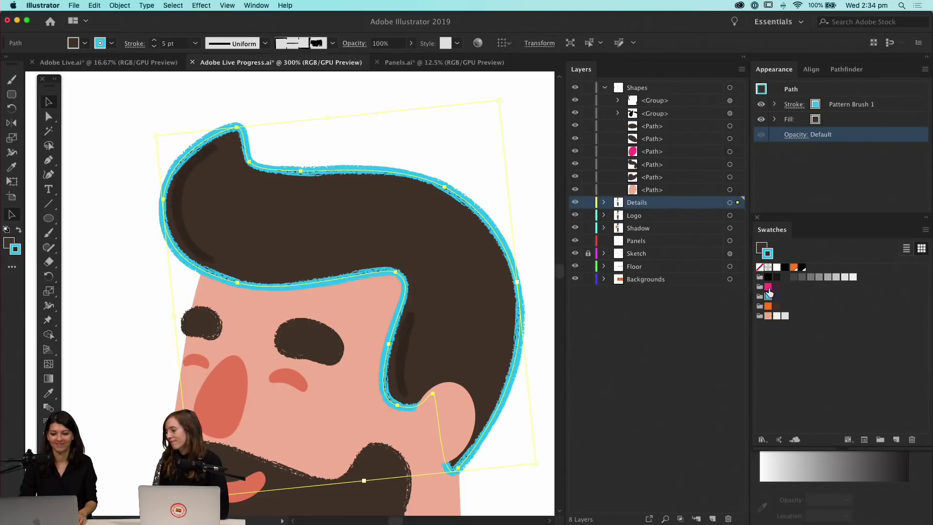
pyautogui.click(759, 268)
pyautogui.click(761, 247)
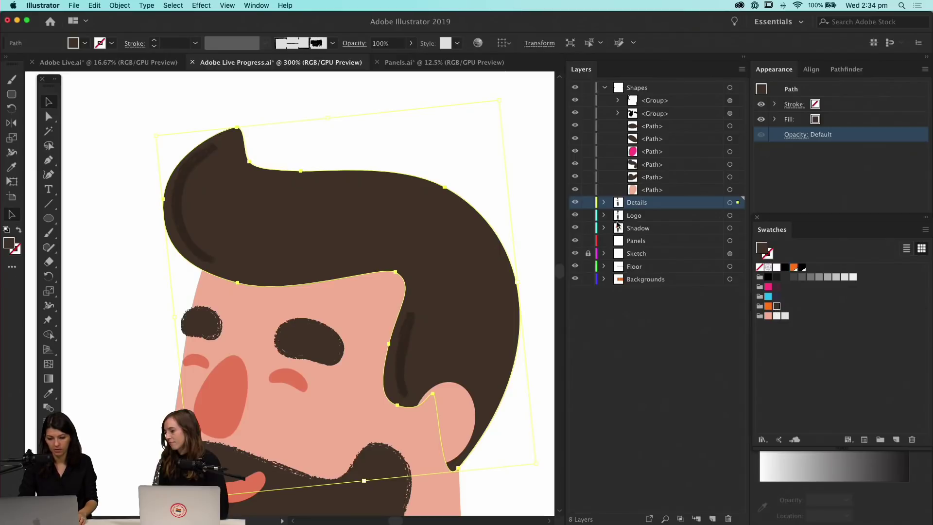
pyautogui.click(768, 296)
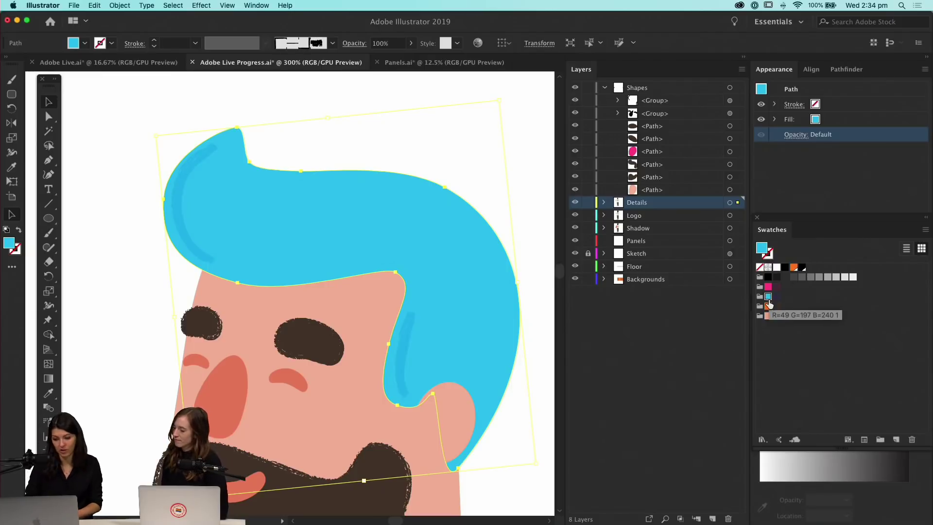
pyautogui.press('super+z')
pyautogui.press('super+z')
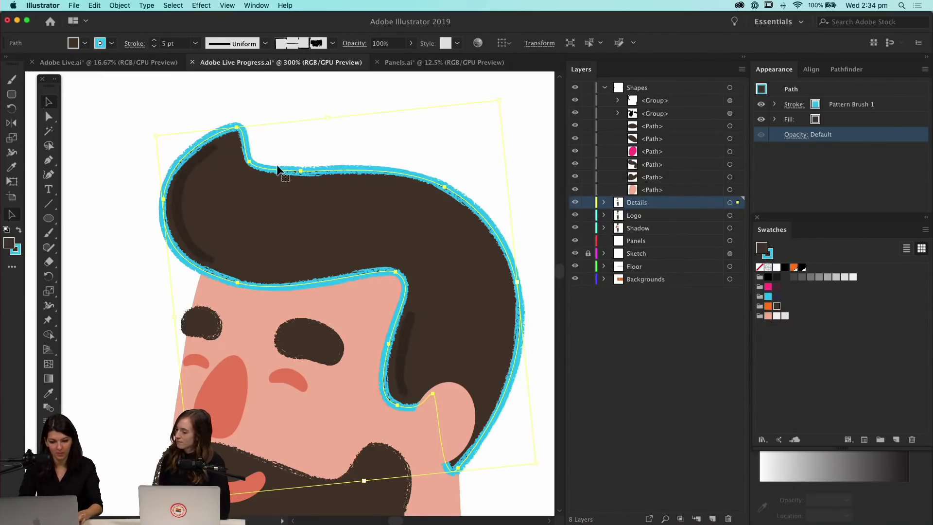
pyautogui.click(127, 190)
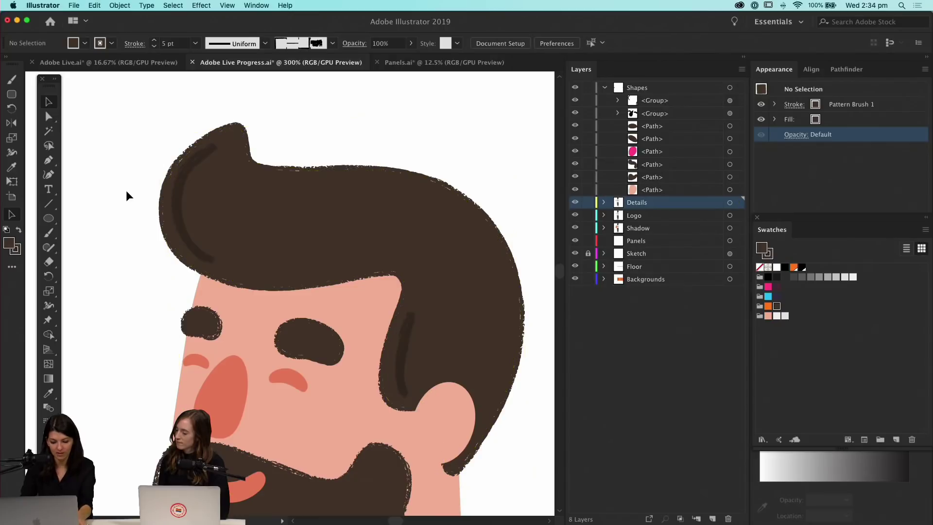
# Draw a slightly arched open path across the sleeve just above the rolled cuff
pyautogui.press('super+1')
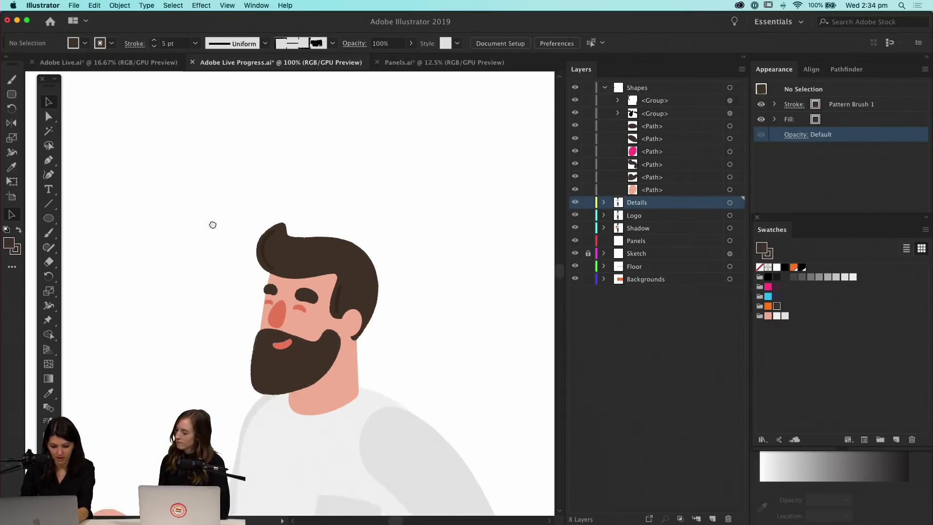
pyautogui.scroll(-3, 281, 304)
pyautogui.hscroll(3, 270, 368)
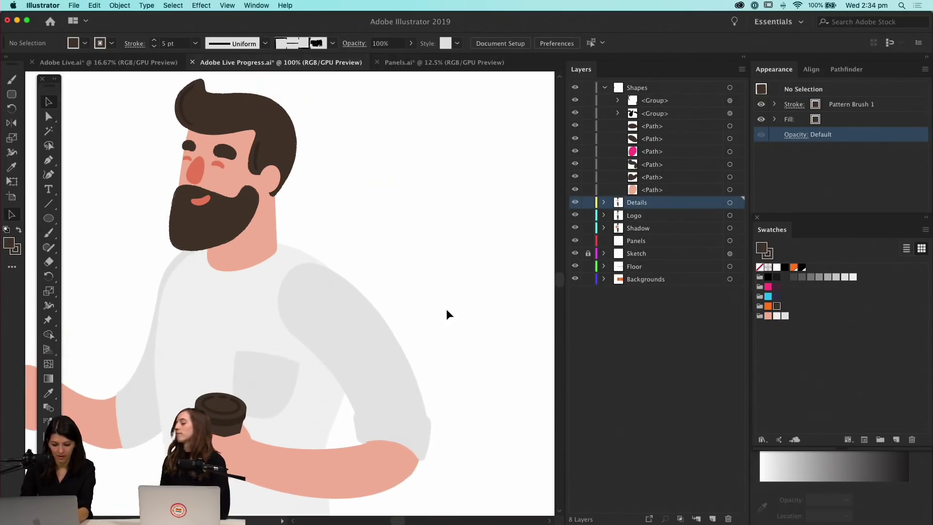
pyautogui.press('super+equal')
pyautogui.press('super+equal')
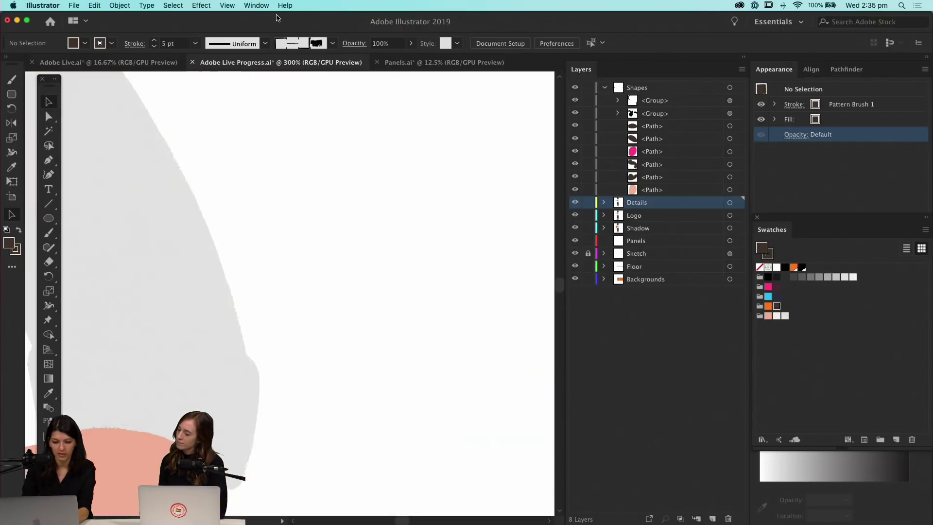
pyautogui.moveTo(308, 215); pyautogui.dragTo(449, 226)
pyautogui.press('p')
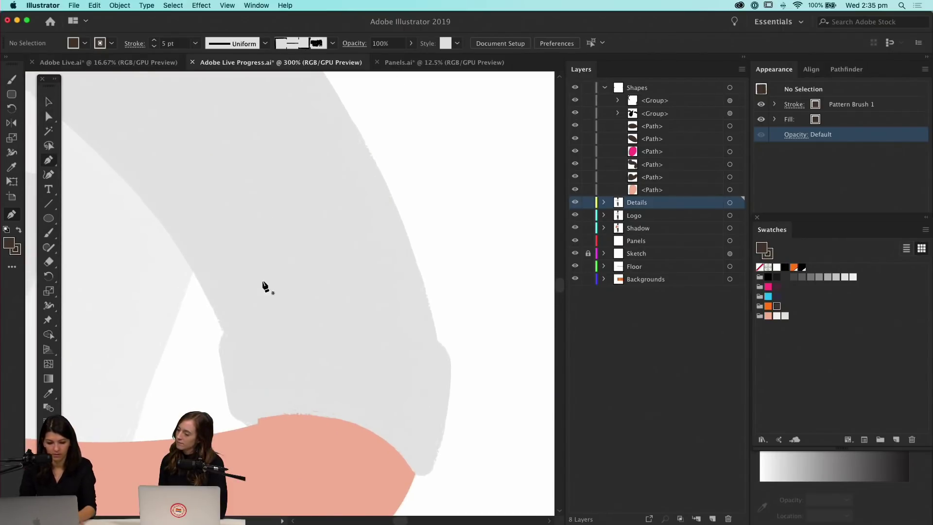
pyautogui.click(246, 326)
pyautogui.moveTo(339, 319); pyautogui.dragTo(382, 324)
pyautogui.click(416, 334)
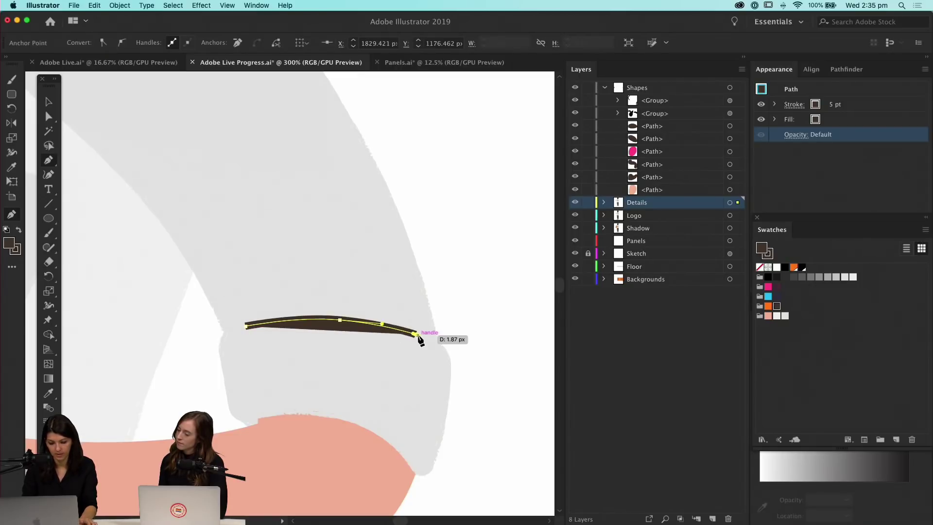
pyautogui.press('v')
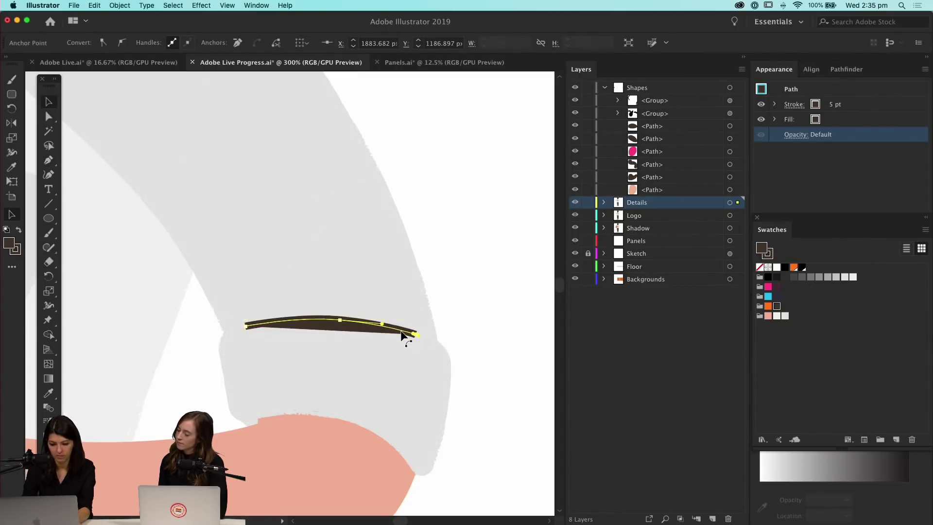
# Remove the sleeve curve's fill and give its stroke a round cap and a round corner join
pyautogui.press('super+minus')
pyautogui.press('super+minus')
pyautogui.moveTo(321, 229); pyautogui.dragTo(504, 337)
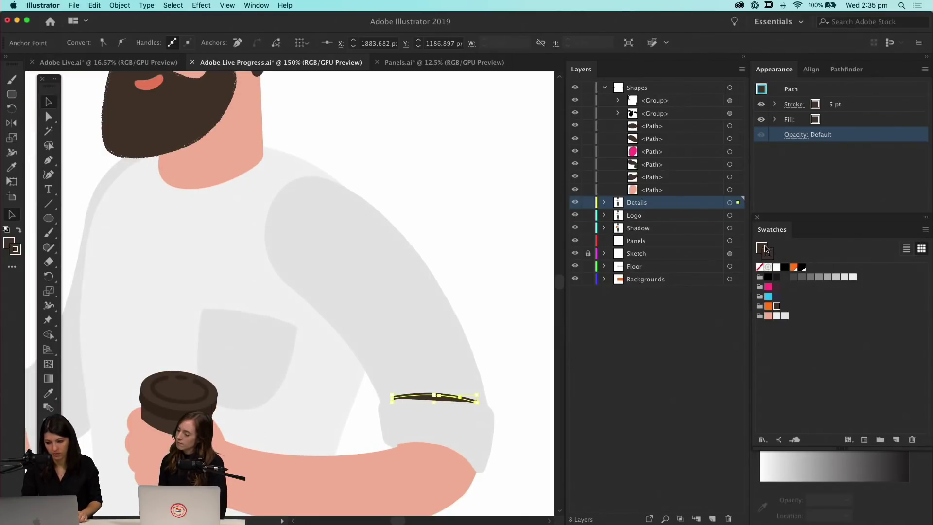
pyautogui.click(760, 267)
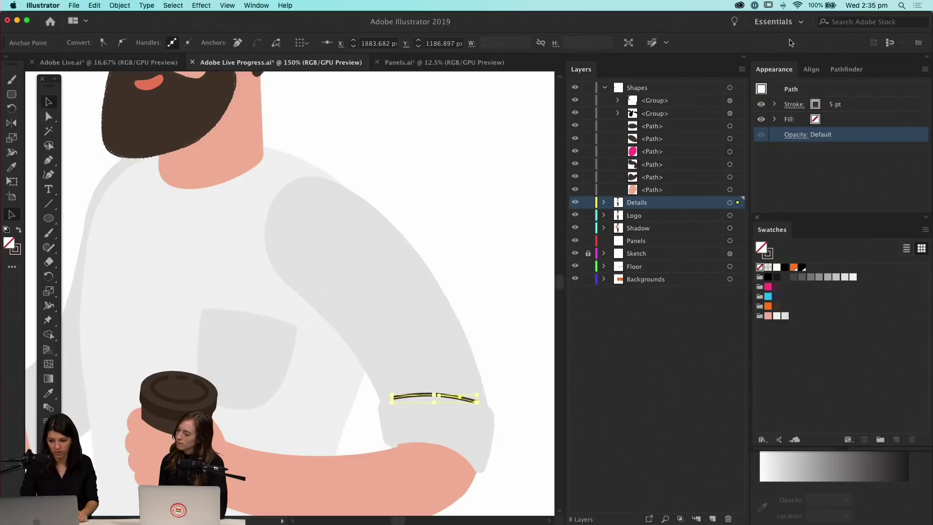
pyautogui.click(794, 104)
pyautogui.click(722, 137)
pyautogui.click(723, 154)
pyautogui.click(480, 171)
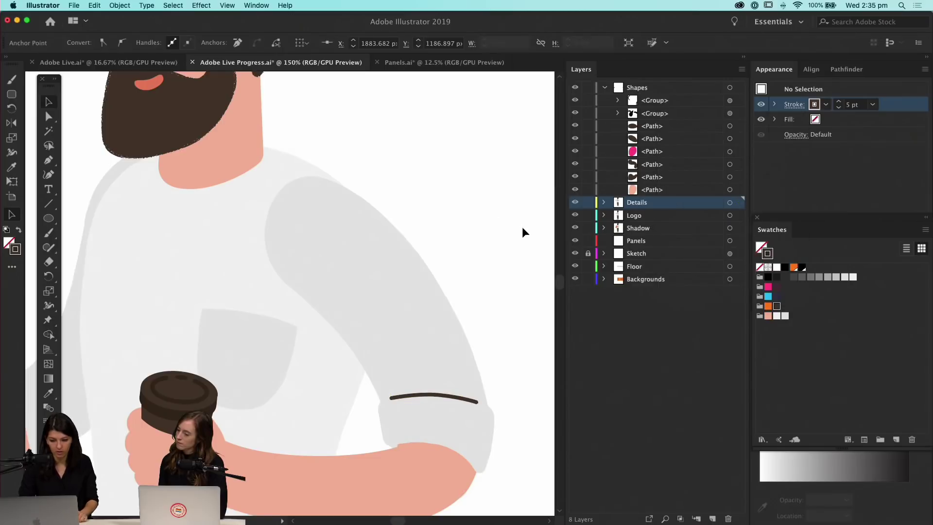
# Apply the rough-edged art brush to the sleeve curve and set its stroke weight to 6 pt
pyautogui.press('super+equal')
pyautogui.press('super+equal')
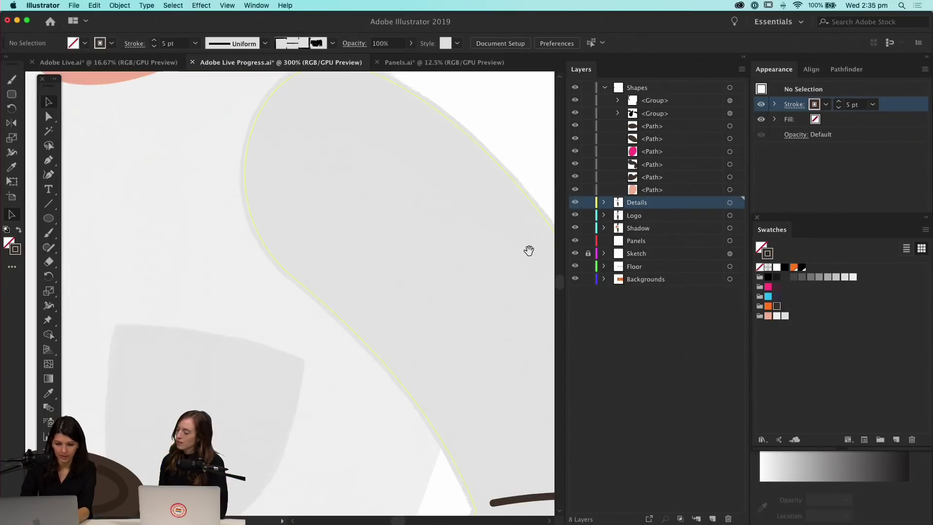
pyautogui.scroll(-3, 529, 226)
pyautogui.click(461, 451)
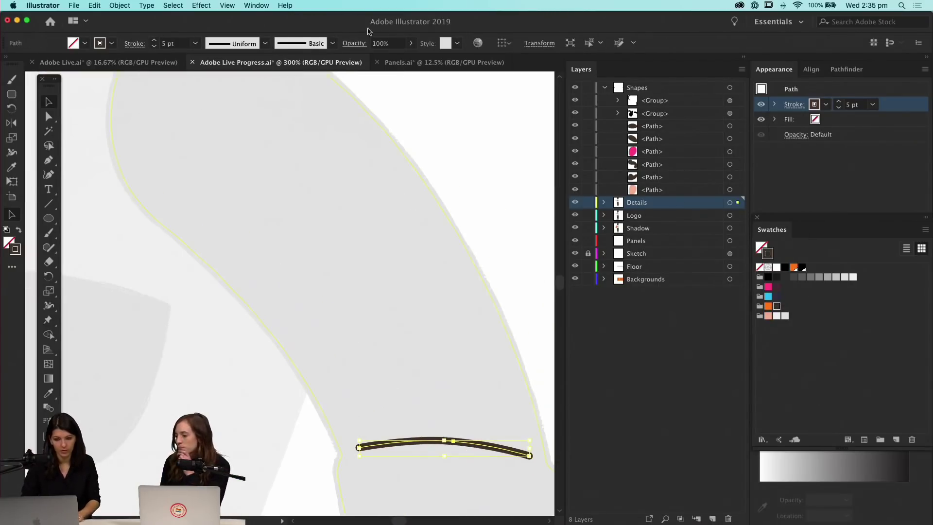
pyautogui.click(330, 44)
pyautogui.click(277, 122)
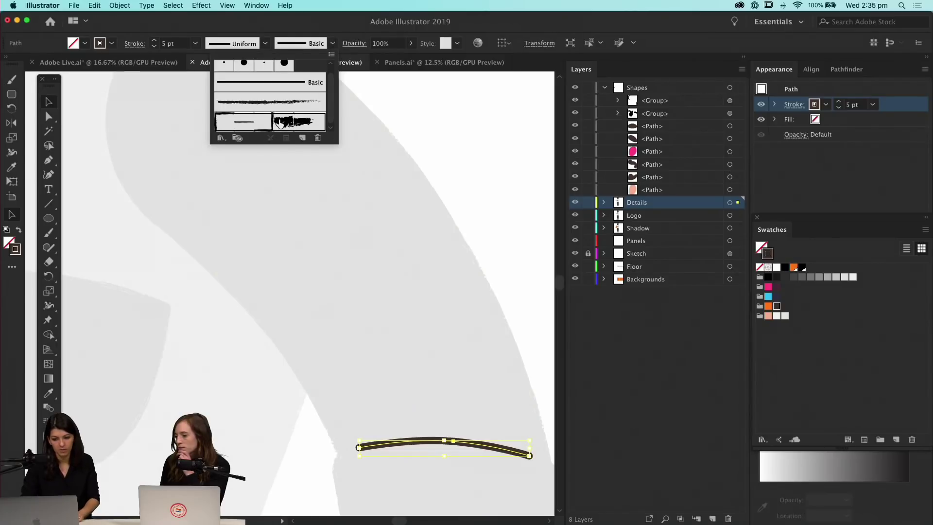
pyautogui.click(175, 45)
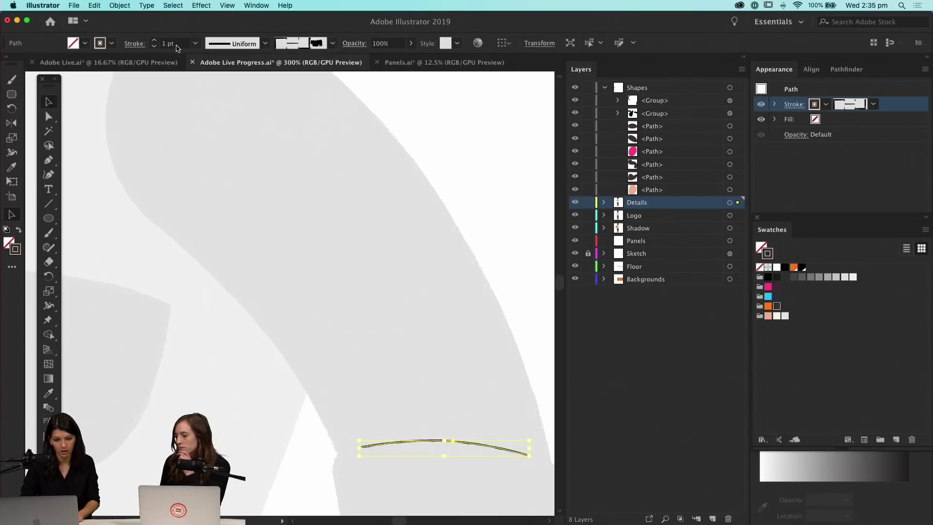
pyautogui.click(169, 47)
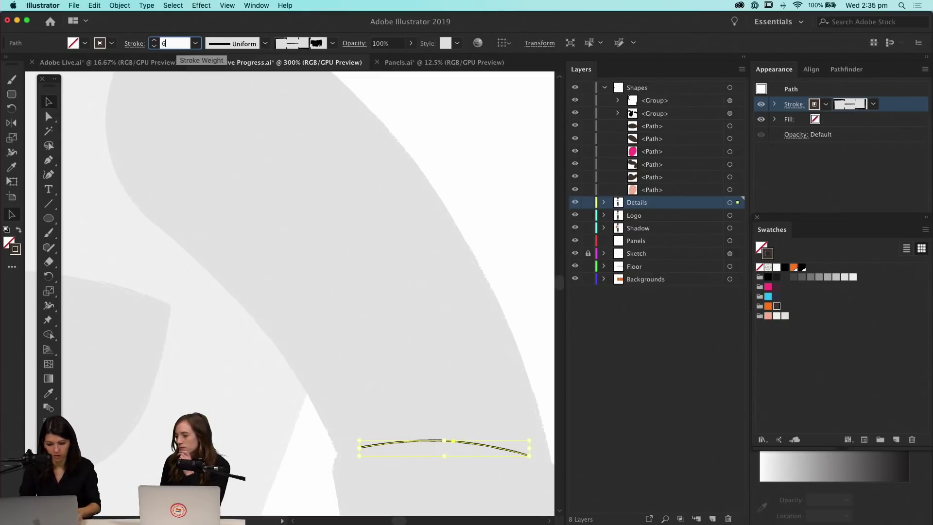
pyautogui.press('Return')
pyautogui.click(485, 187)
pyautogui.press('super+1')
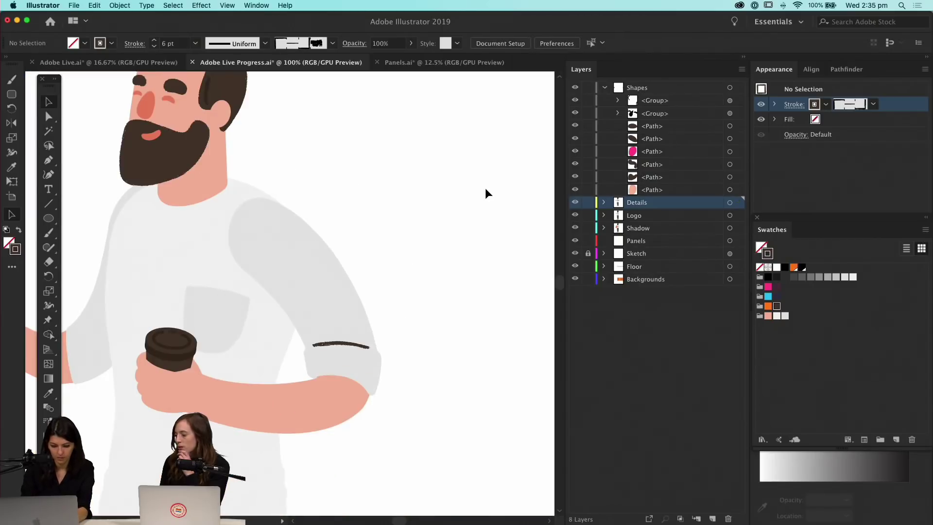
# Examine the textured stroke above the rolled cuff and the arm group's outline, both close up and from farther out
pyautogui.moveTo(500, 231); pyautogui.dragTo(560, 233)
pyautogui.hscroll(3, 500, 219)
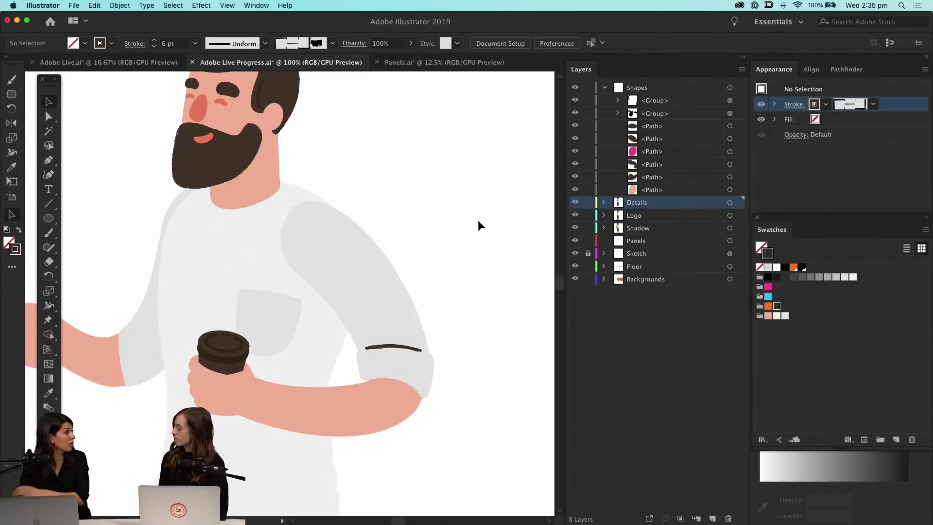
pyautogui.click(407, 347)
pyautogui.press('super+equal')
pyautogui.press('super+equal')
pyautogui.press('super+equal')
pyautogui.press('super+equal')
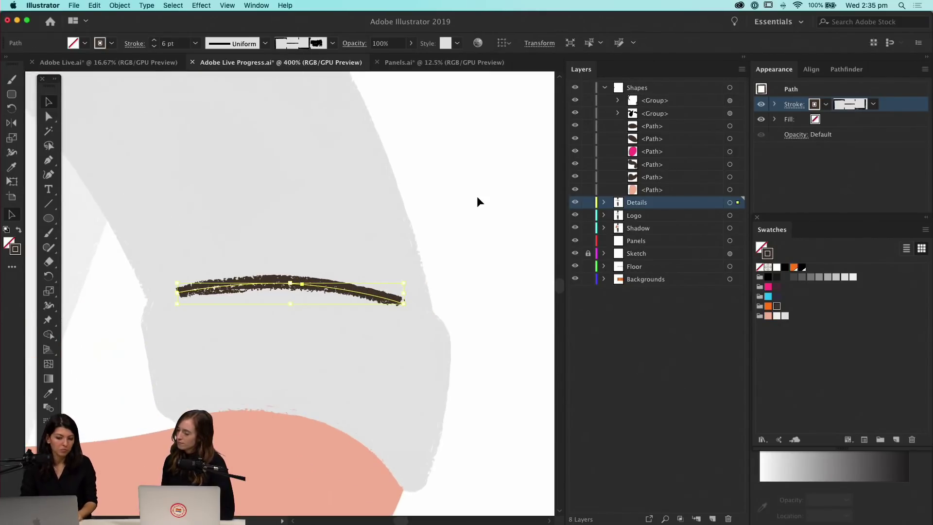
pyautogui.click(455, 204)
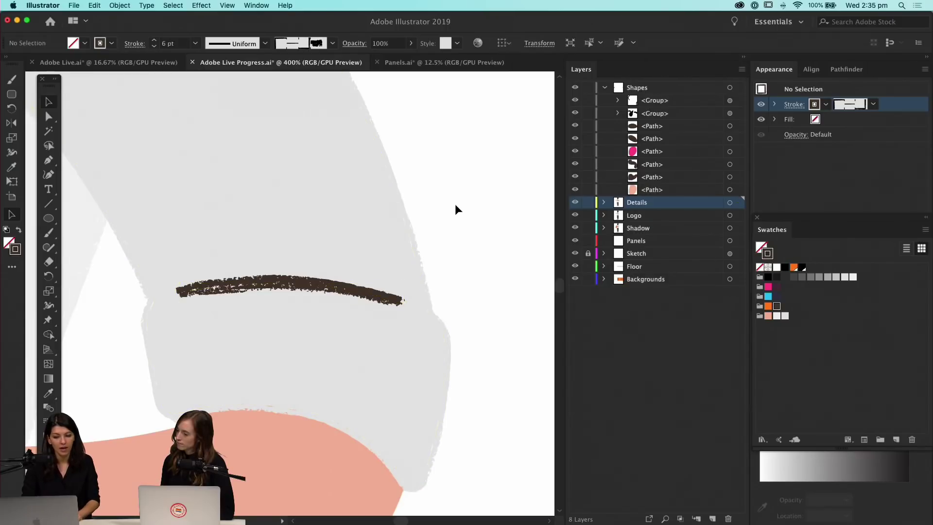
pyautogui.click(313, 218)
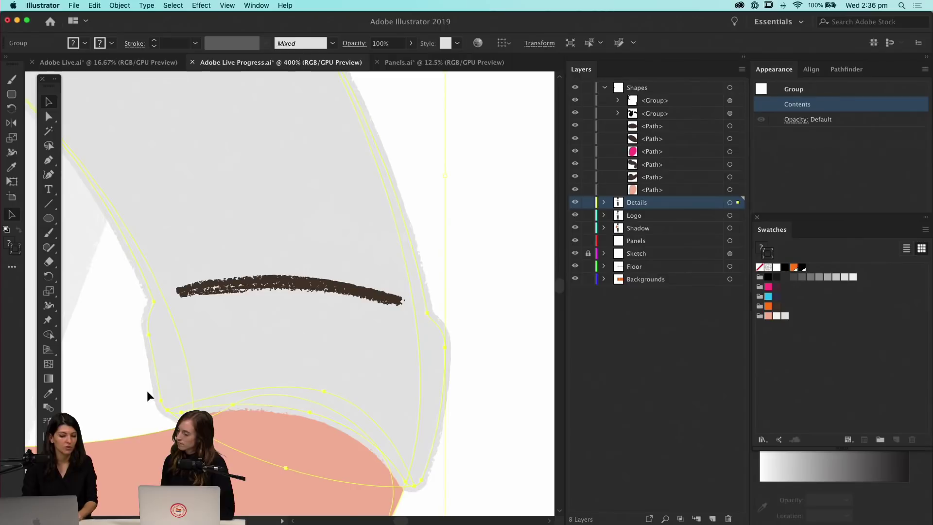
pyautogui.moveTo(188, 302); pyautogui.dragTo(452, 273)
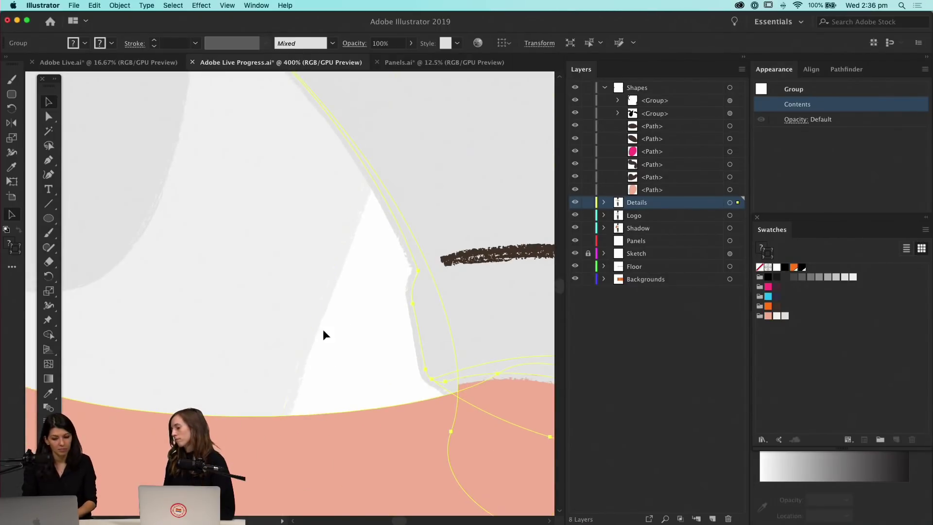
pyautogui.press('super+minus')
pyautogui.press('super+minus')
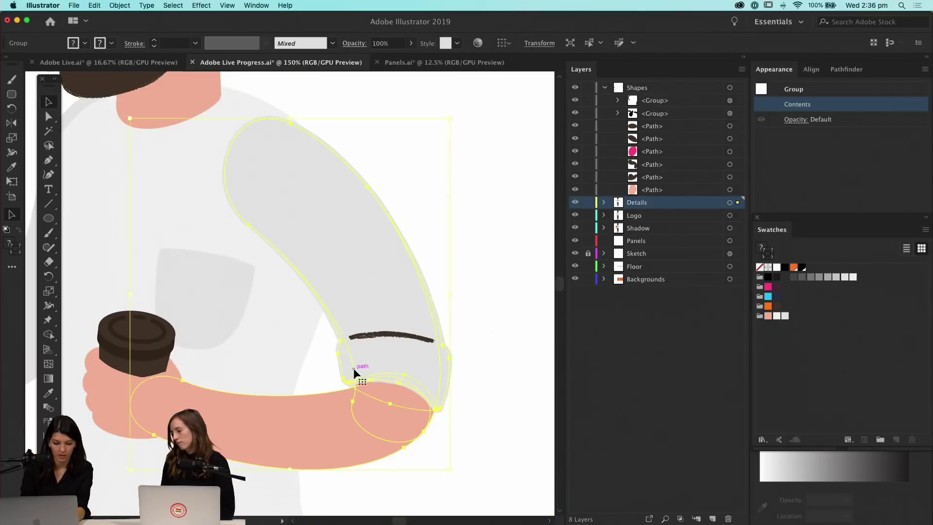
pyautogui.press('super+minus')
pyautogui.scroll(3, 393, 276)
pyautogui.scroll(2, 330, 308)
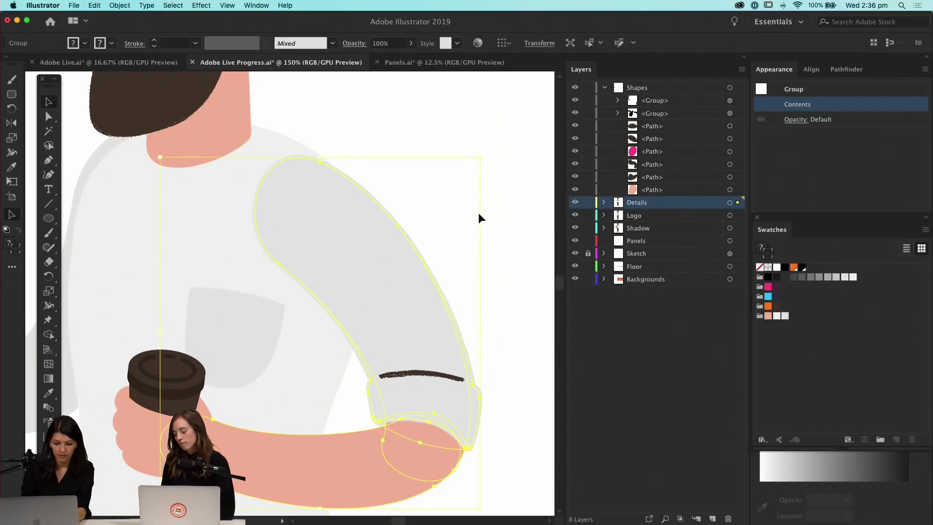
pyautogui.click(478, 212)
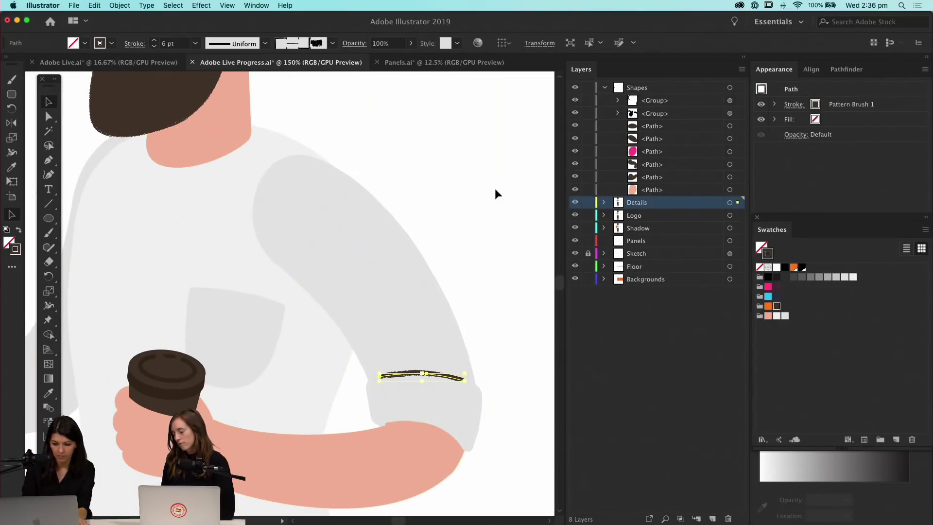
# Draw a second, shorter and slightly arched open path across the sleeve just above the existing textured stroke
pyautogui.press('super+equal')
pyautogui.press('super+equal')
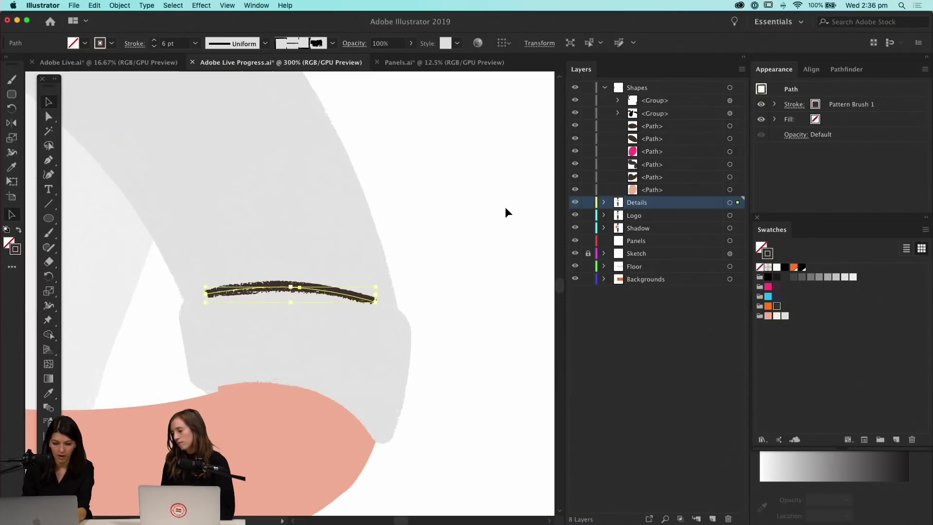
pyautogui.hscroll(-5, 430, 209)
pyautogui.scroll(5, 469, 256)
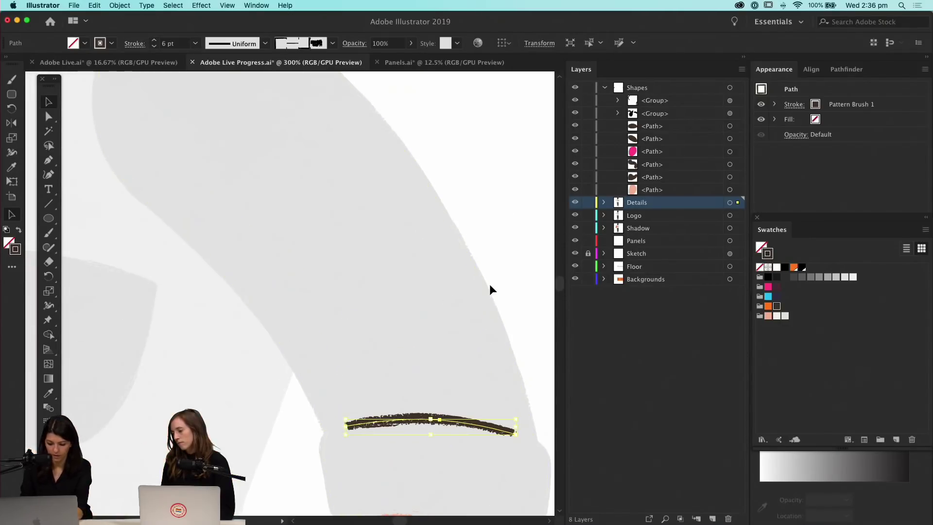
pyautogui.press('p')
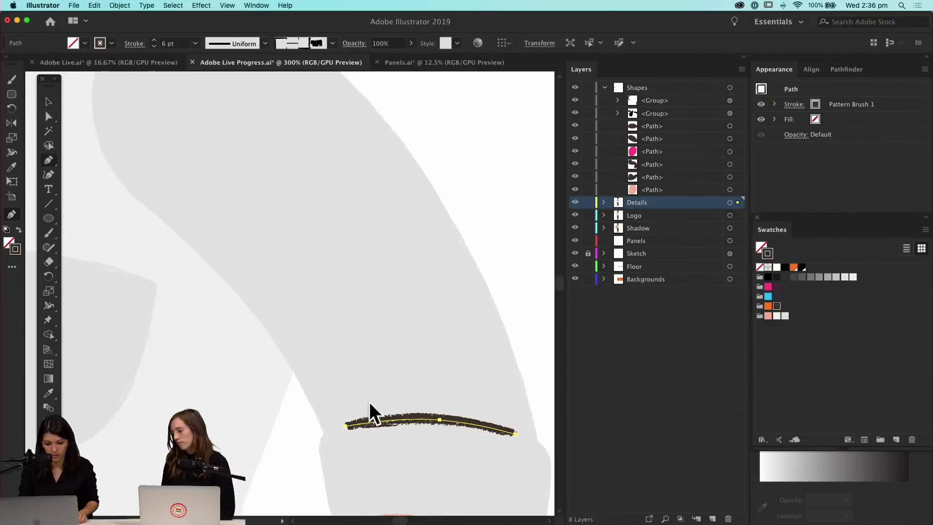
pyautogui.click(371, 396)
pyautogui.moveTo(472, 398); pyautogui.dragTo(482, 414)
pyautogui.press('v')
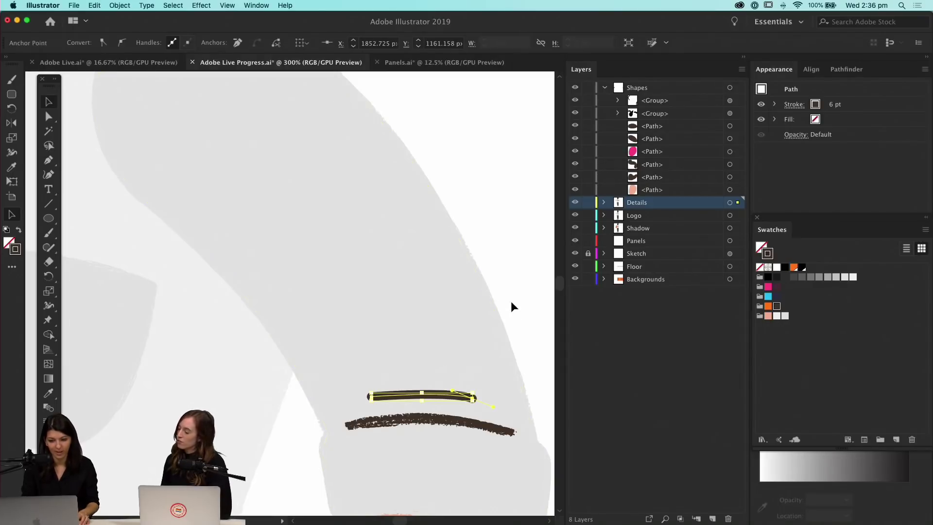
pyautogui.click(501, 258)
# Apply the rough-edged Pattern Brush 1 to the shorter sleeve curve and set its stroke weight to 6 pt
pyautogui.click(413, 394)
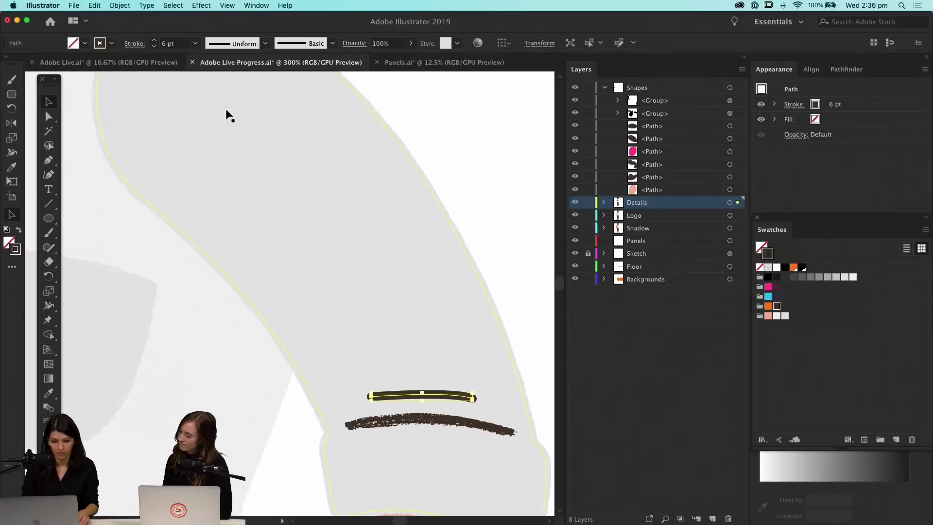
pyautogui.click(333, 44)
pyautogui.click(243, 122)
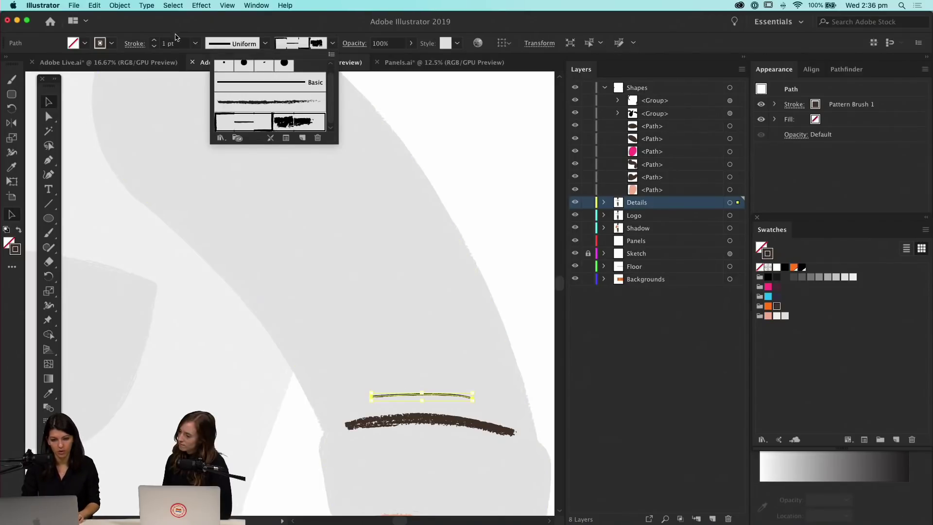
pyautogui.doubleClick(173, 44)
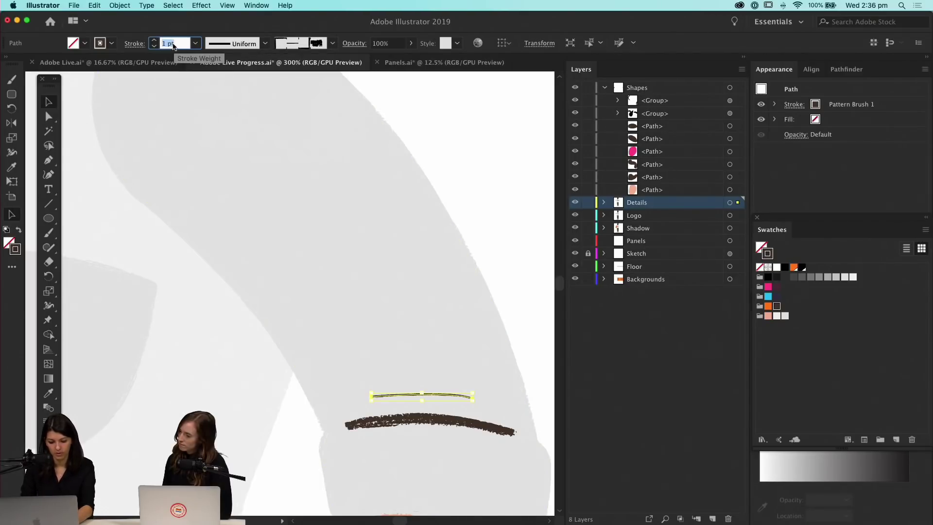
pyautogui.write('6')
pyautogui.press('Return')
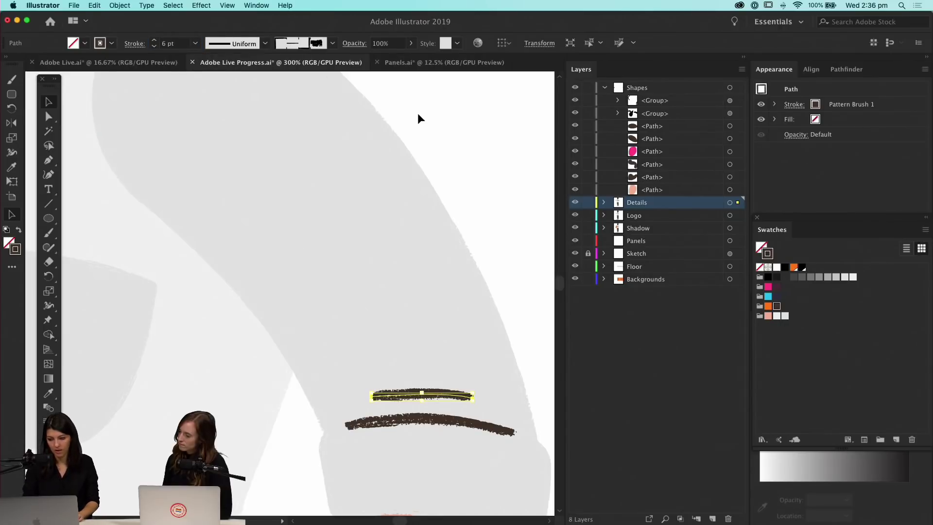
pyautogui.click(515, 197)
# Group the two textured sleeve strokes and expand the contents of the Details layer
pyautogui.click(430, 397)
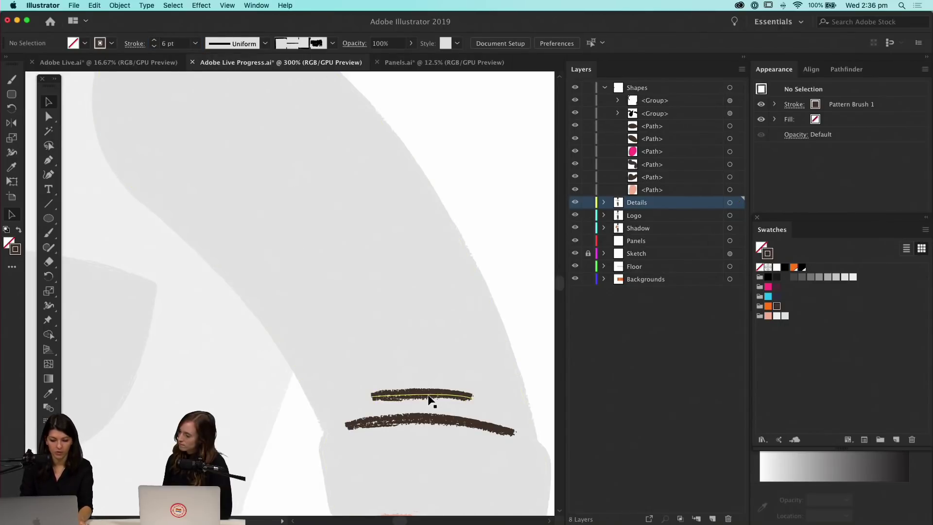
pyautogui.keyDown('shift'); pyautogui.click(430, 422); pyautogui.keyUp('shift')
pyautogui.press('super+g')
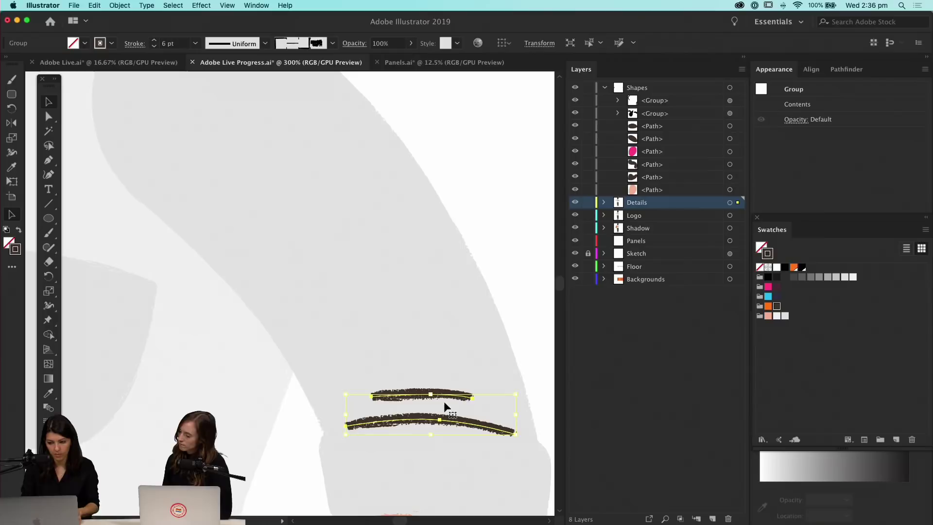
pyautogui.click(603, 203)
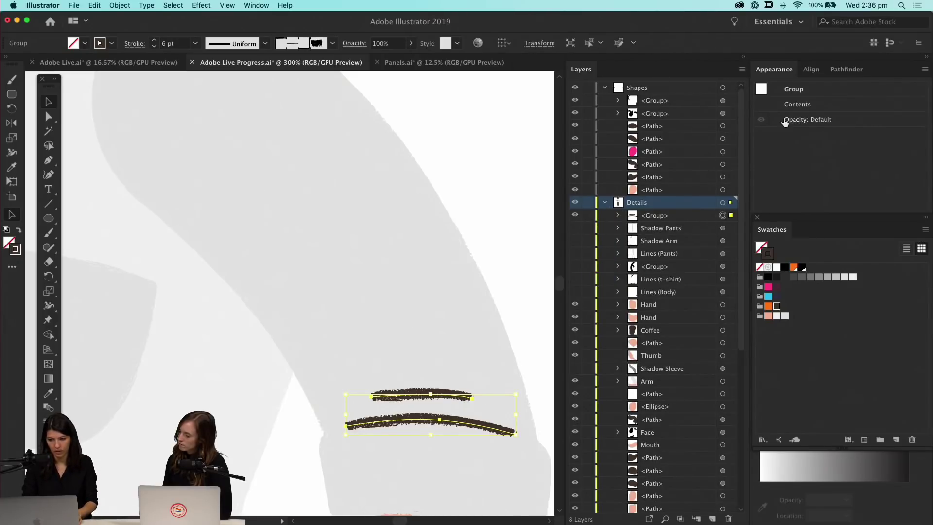
# Set the opacity of the grouped sleeve strokes to 40%
pyautogui.click(791, 120)
pyautogui.click(795, 143)
pyautogui.moveTo(793, 158); pyautogui.dragTo(773, 158)
pyautogui.click(779, 143)
pyautogui.write('40')
pyautogui.press('Return')
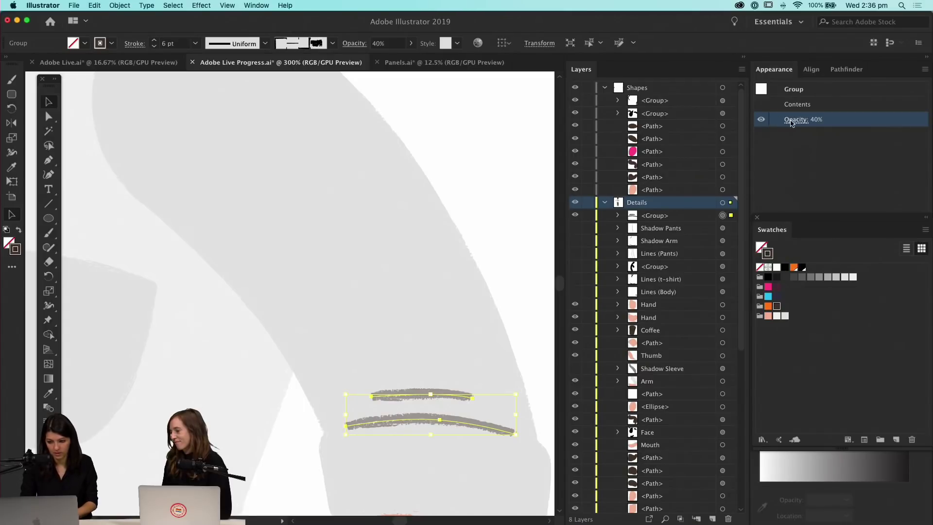
# Change the blend mode of the sleeve stroke group to Soft Light and deselect it
pyautogui.click(791, 121)
pyautogui.click(703, 146)
pyautogui.click(700, 275)
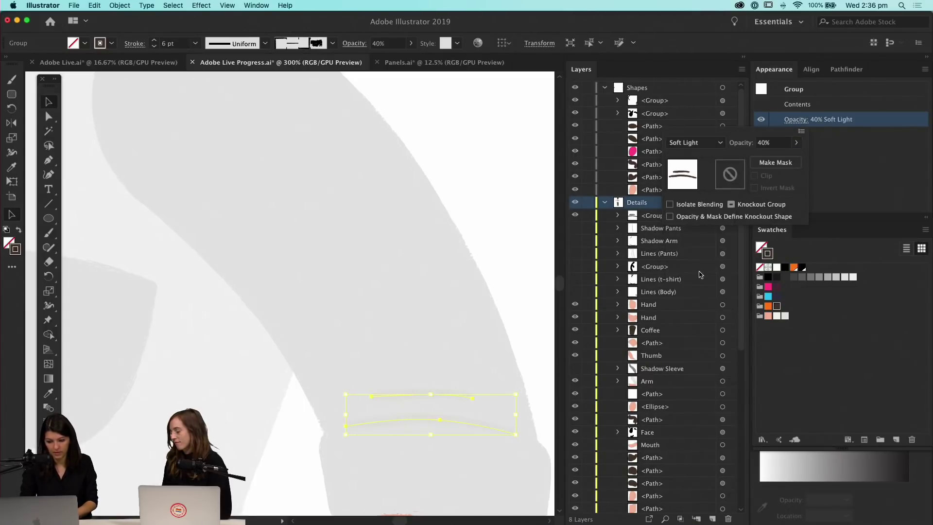
pyautogui.click(515, 141)
pyautogui.click(522, 138)
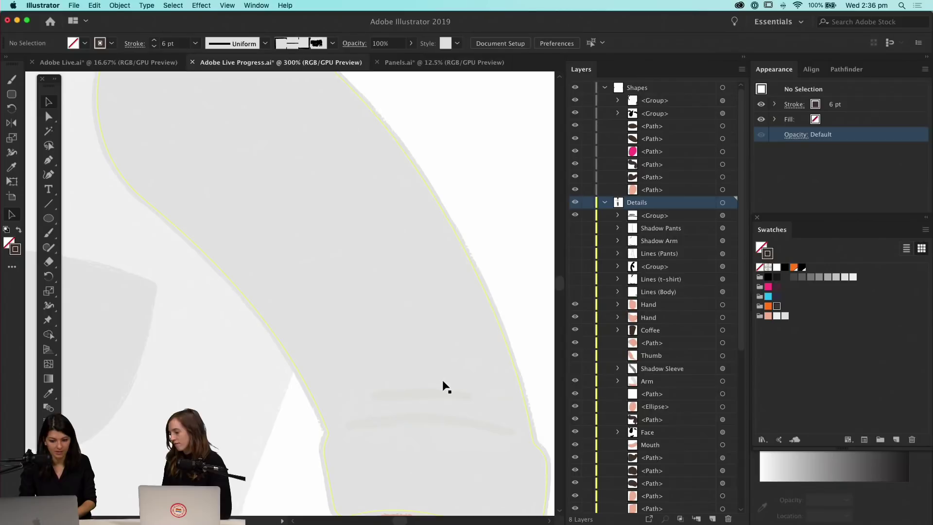
# Review the blended sleeve strokes close up and in the context of the whole figure
pyautogui.press('super+1')
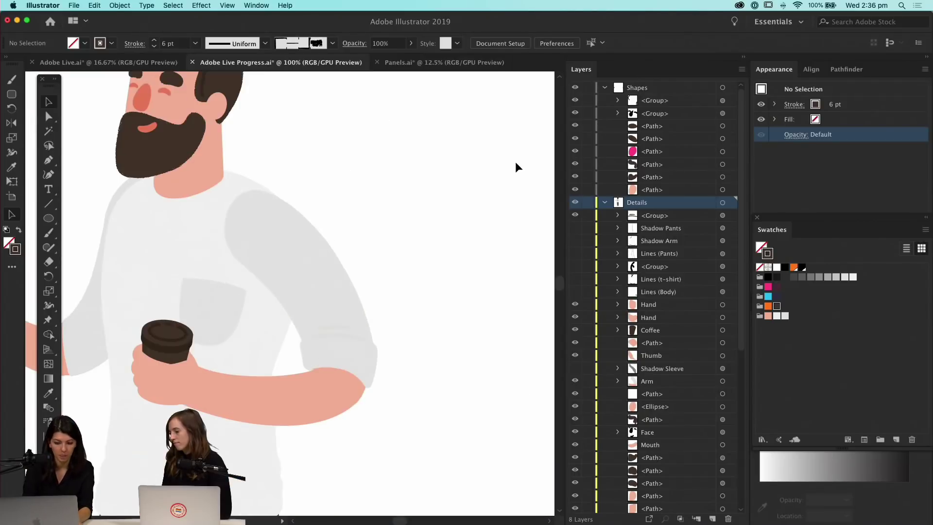
pyautogui.press('super+minus')
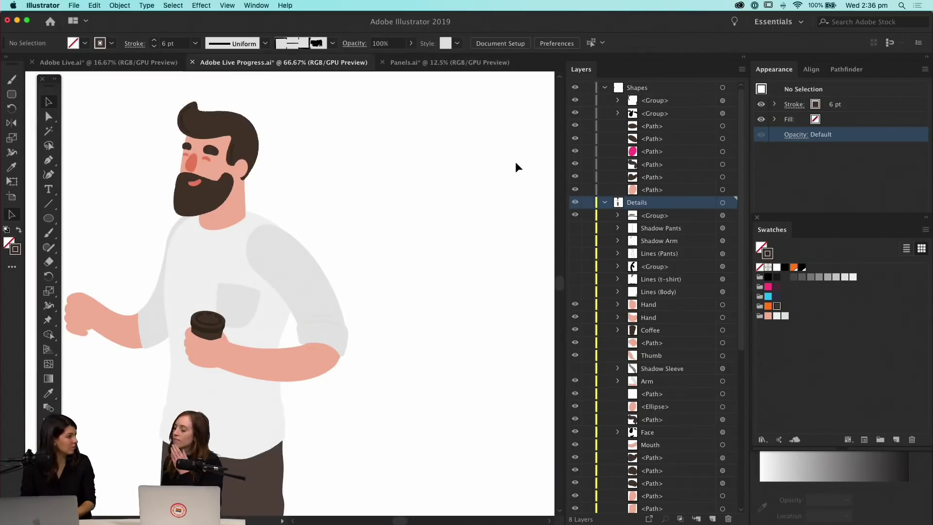
pyautogui.moveTo(391, 231); pyautogui.dragTo(422, 256)
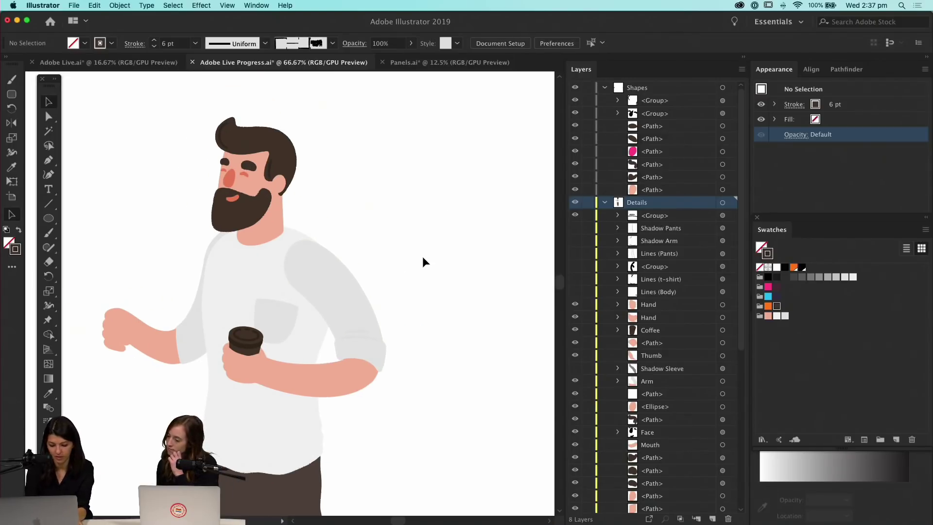
pyautogui.press('super+equal')
pyautogui.press('super+equal')
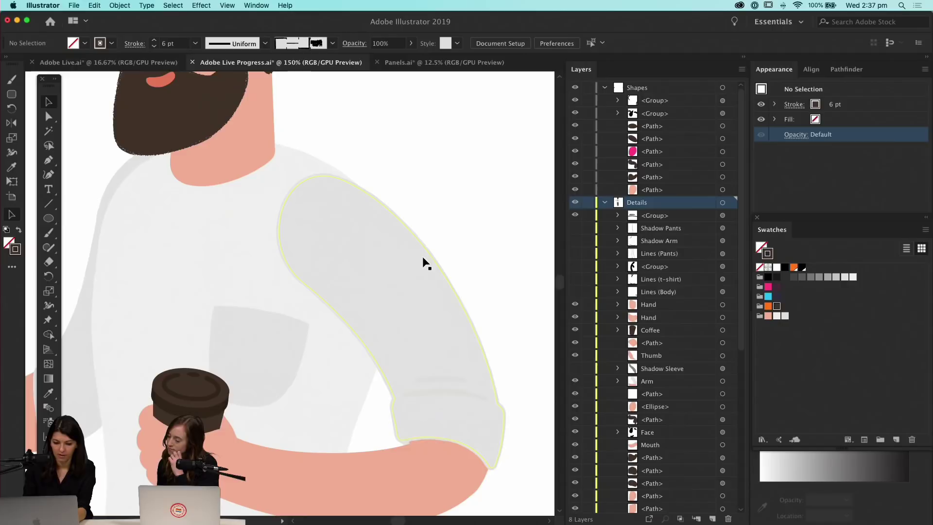
pyautogui.press('super+minus')
pyautogui.press('super+minus')
pyautogui.press('super+minus')
pyautogui.press('super+minus')
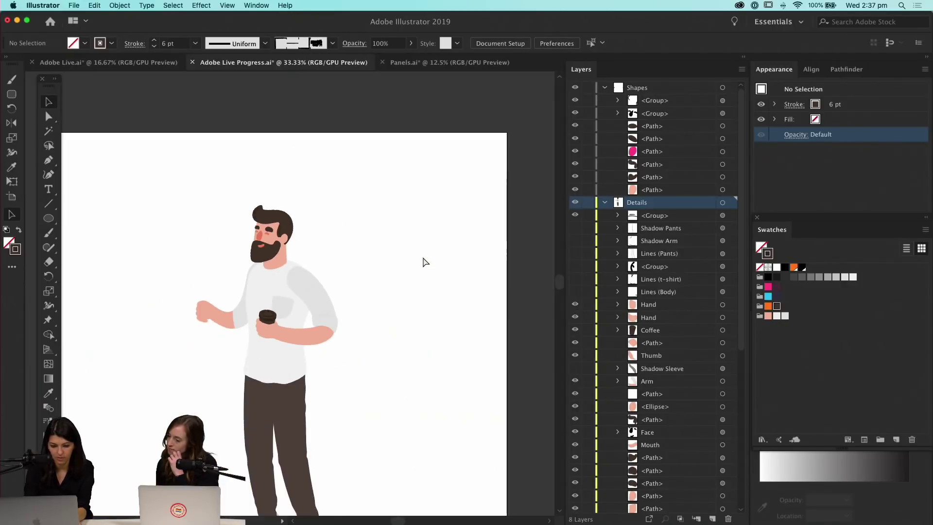
pyautogui.scroll(-4, 402, 294)
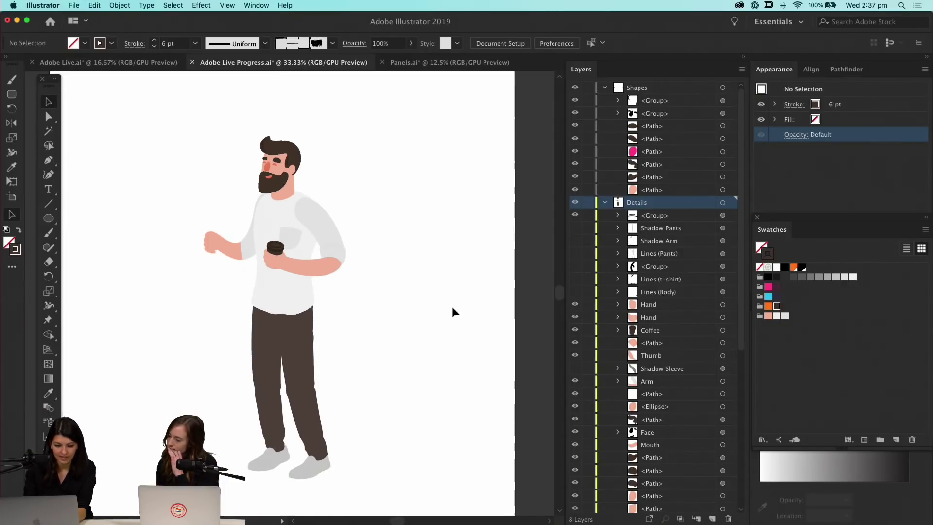
# Examine the trousers from the shirt hem down to the shoes, including the knee and ankle contours
pyautogui.moveTo(396, 354); pyautogui.dragTo(470, 267)
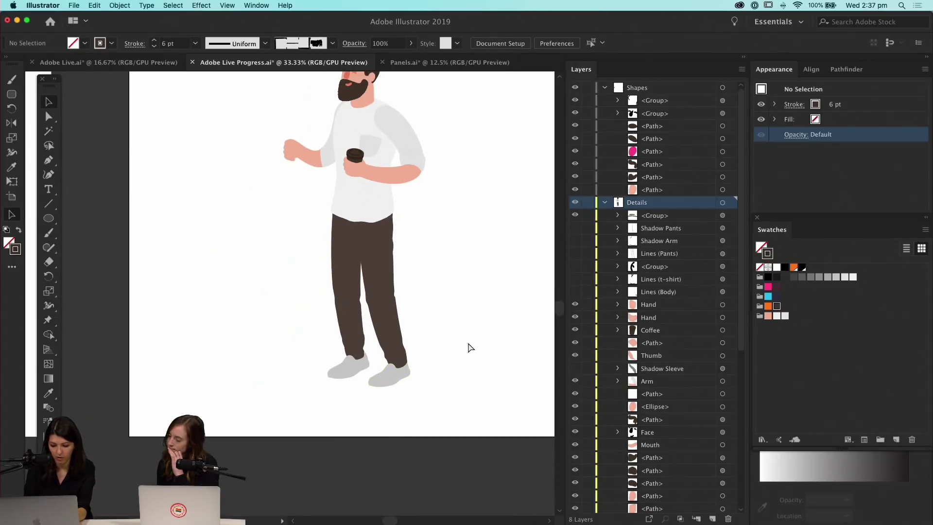
pyautogui.press('super+equal')
pyautogui.moveTo(467, 339); pyautogui.dragTo(355, 336)
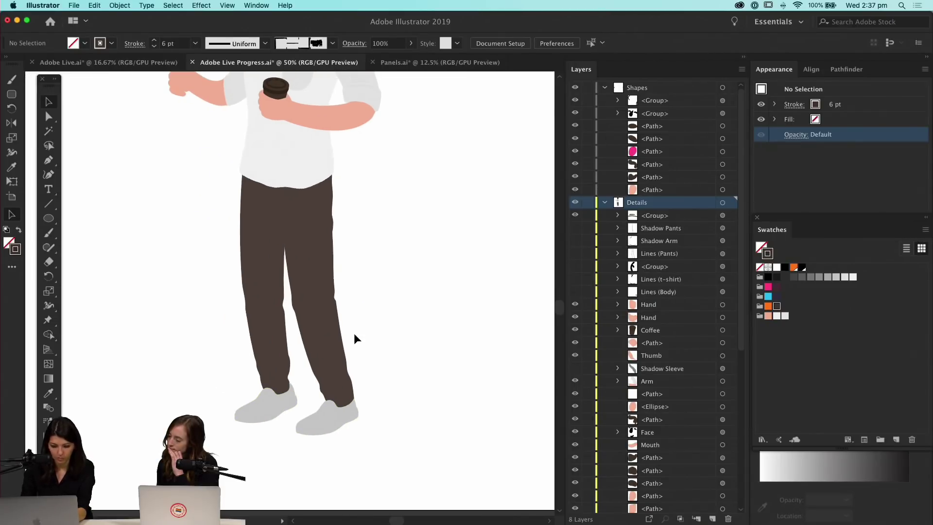
pyautogui.press('super+equal')
pyautogui.press('super+equal')
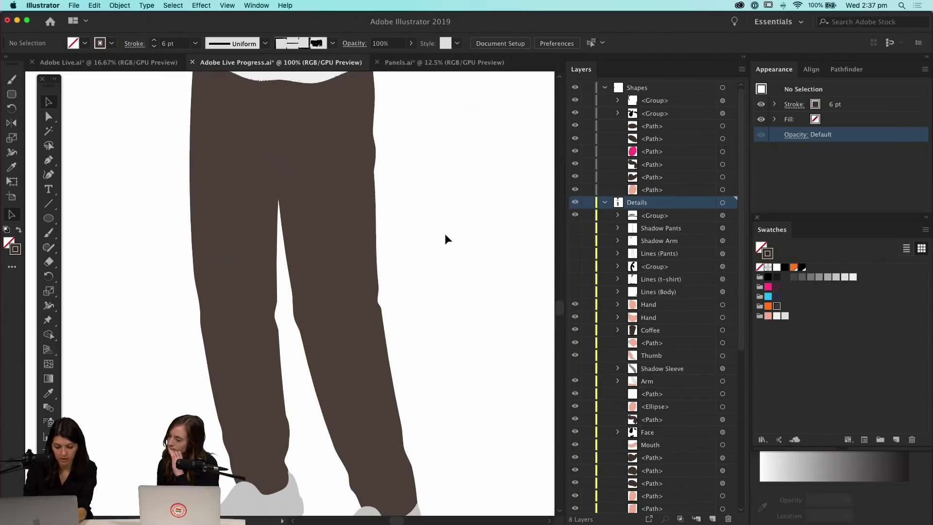
pyautogui.moveTo(444, 233); pyautogui.dragTo(437, 198)
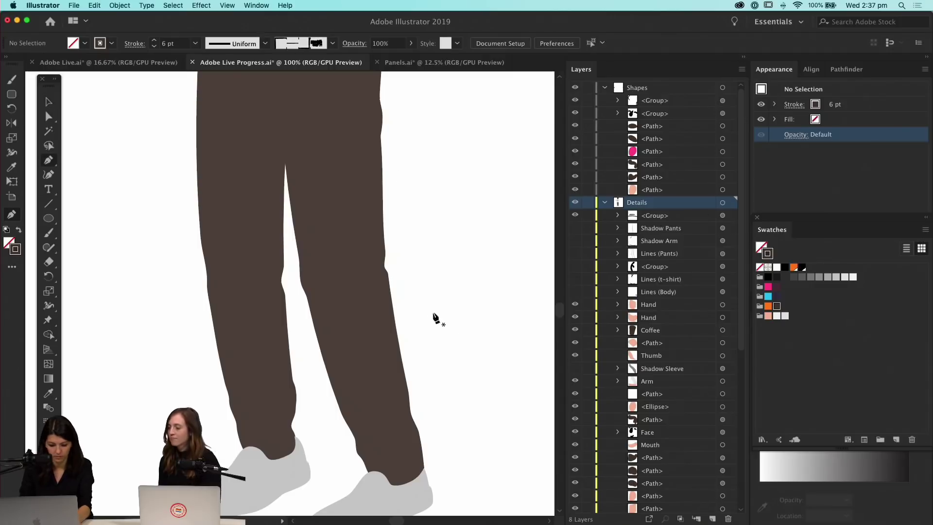
pyautogui.moveTo(443, 248); pyautogui.dragTo(470, 342)
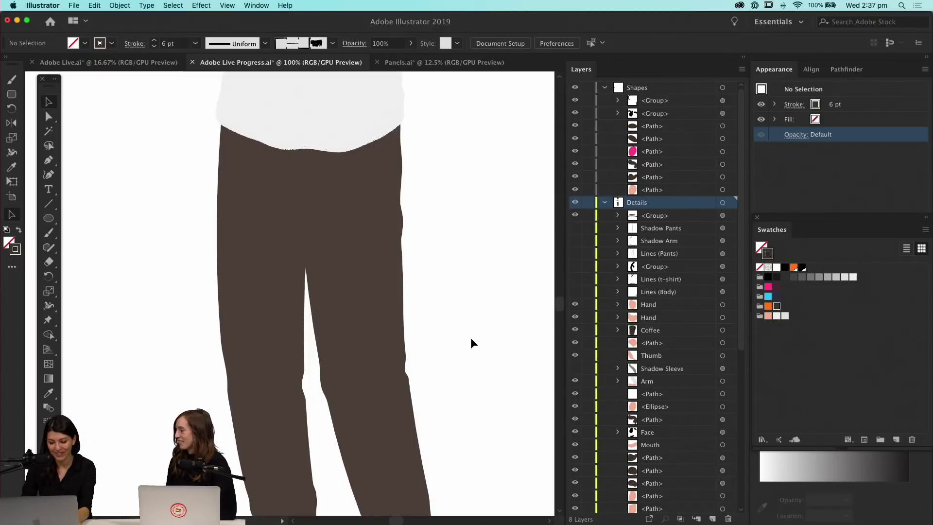
pyautogui.press('super+minus')
pyautogui.scroll(-3, 437, 359)
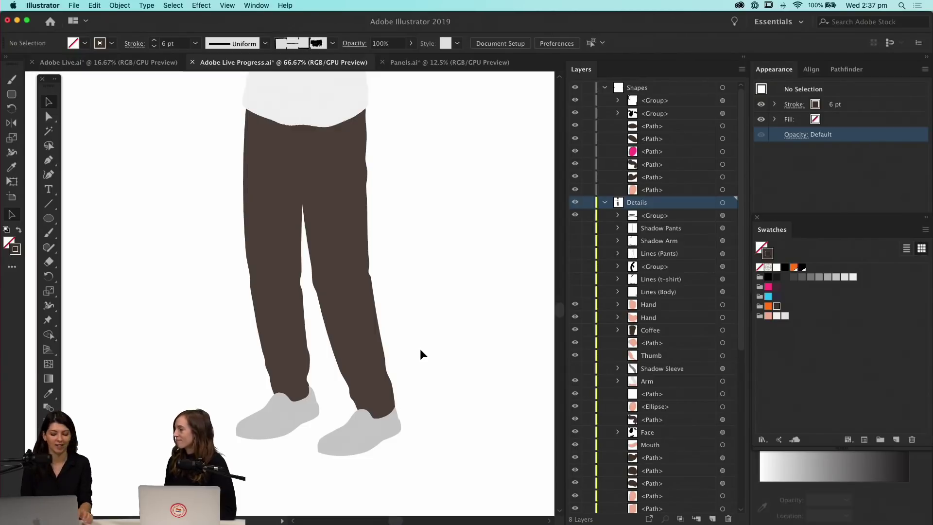
pyautogui.press('super+equal')
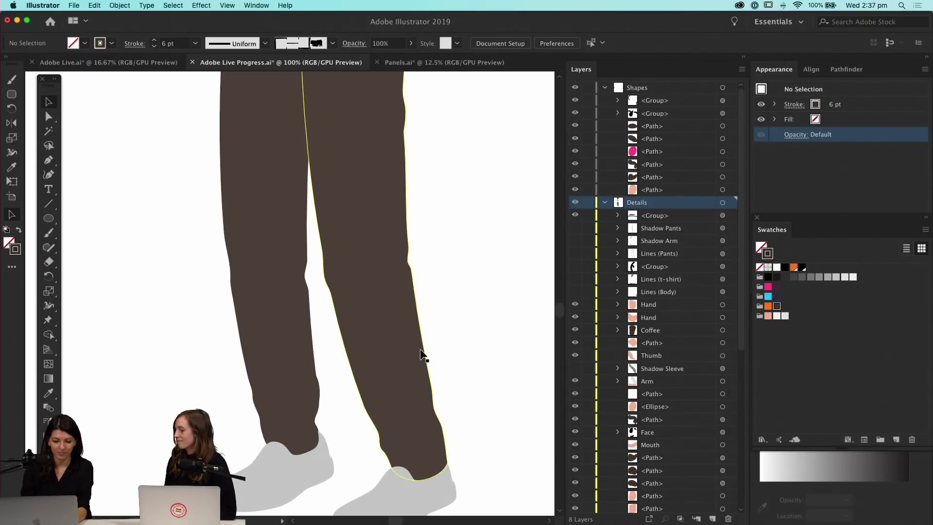
# Make the Lines (Shoes) group in the Details layer visible on the grey shoes
pyautogui.scroll(4, 437, 340)
pyautogui.moveTo(465, 421); pyautogui.dragTo(451, 211)
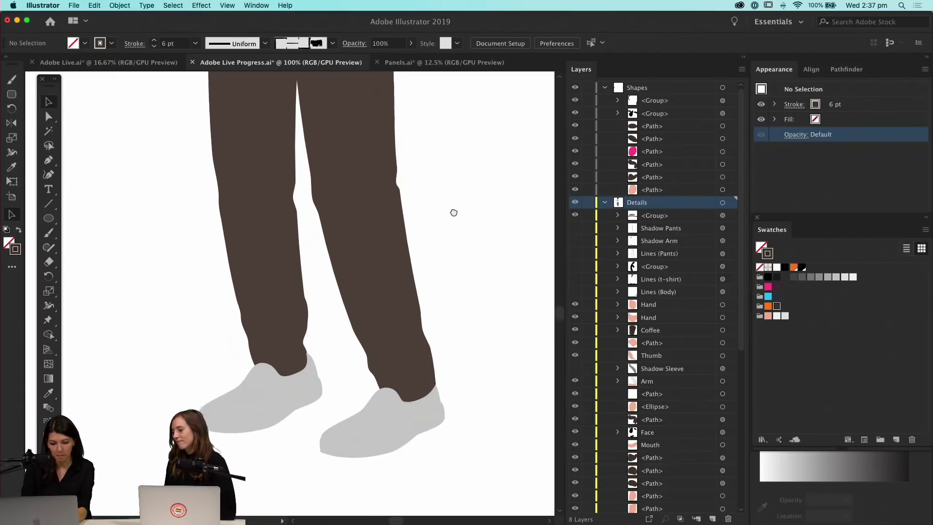
pyautogui.press('super+equal')
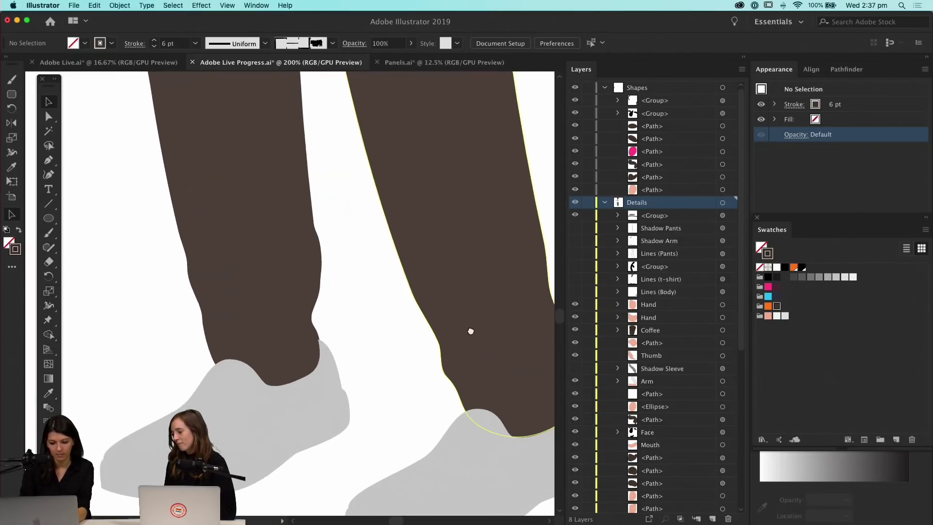
pyautogui.scroll(-4, 469, 330)
pyautogui.hscroll(4, 448, 219)
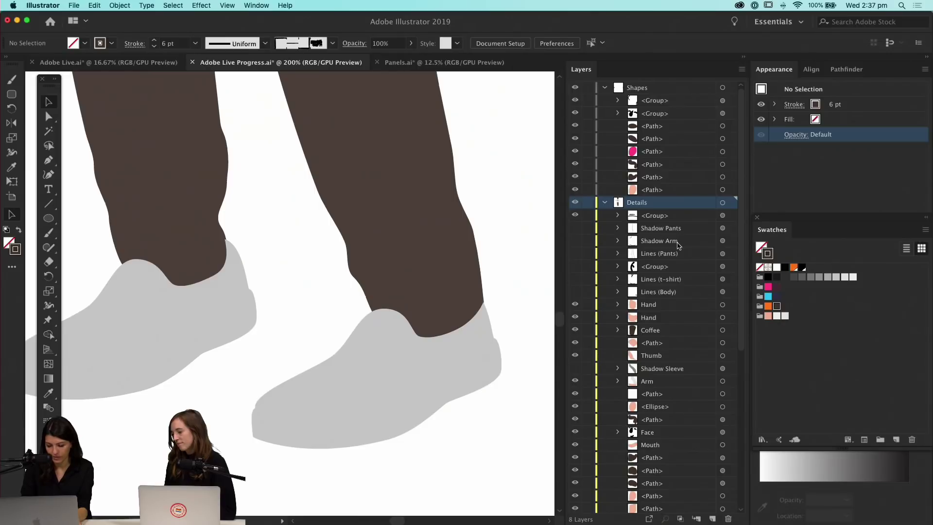
pyautogui.scroll(-10, 680, 311)
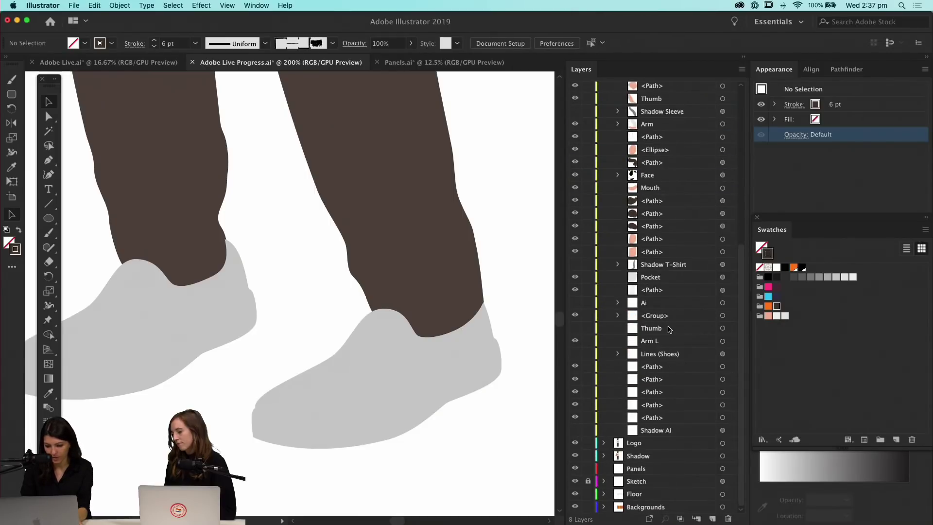
pyautogui.click(574, 354)
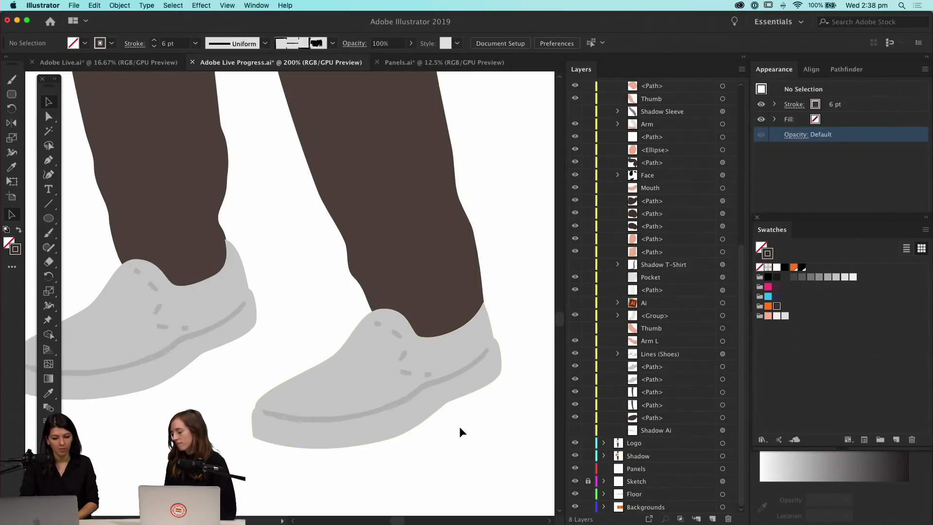
# Isolate the shoe lines group, inspect the stroke settings of the front shoe's dashed stitching line, and view the shoes with the whole legs
pyautogui.click(407, 371)
pyautogui.doubleClick(407, 371)
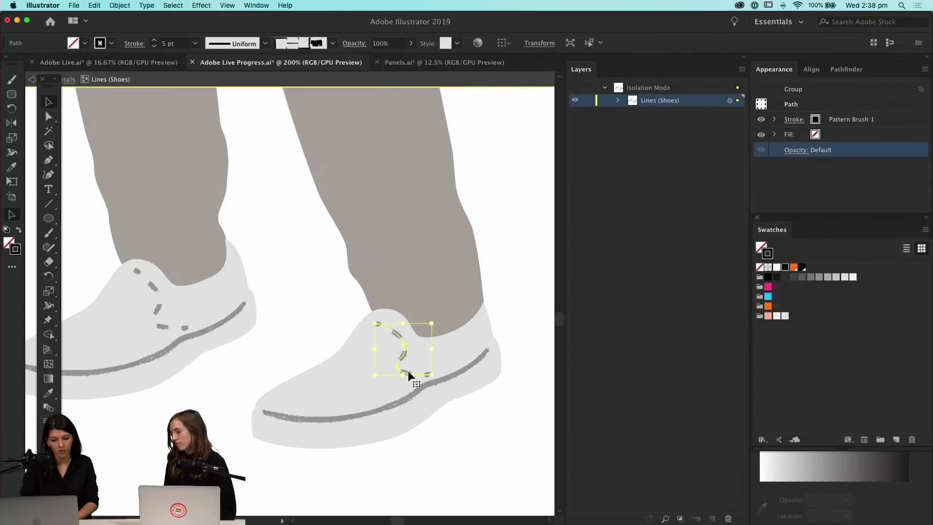
pyautogui.click(794, 119)
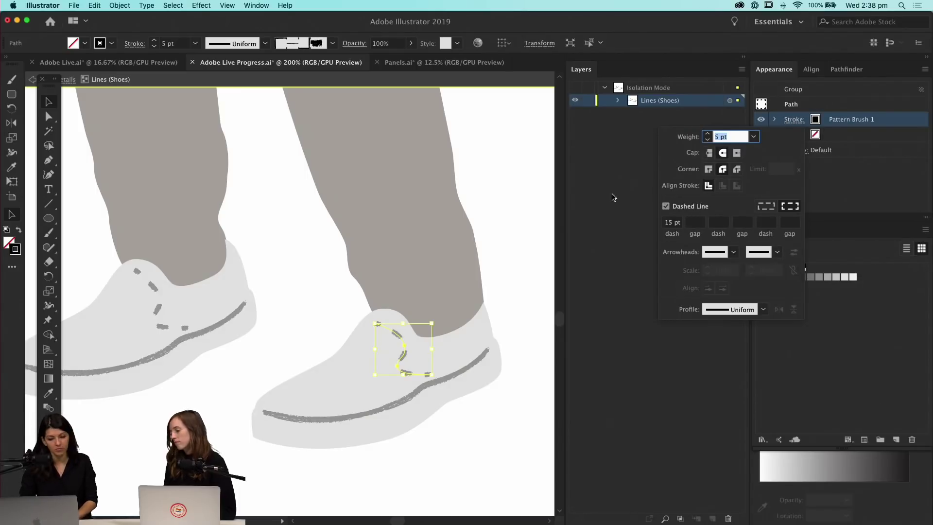
pyautogui.click(466, 432)
pyautogui.click(476, 423)
pyautogui.hotkey('ctrl', '-')
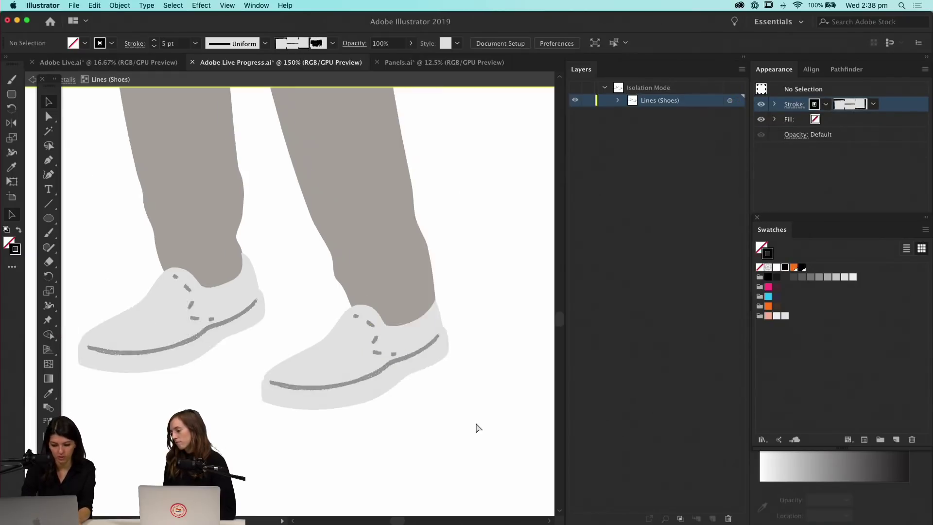
pyautogui.hotkey('ctrl', '-')
pyautogui.hotkey('ctrl', '-')
pyautogui.hotkey('ctrl', '-')
pyautogui.scroll(3, 460, 303)
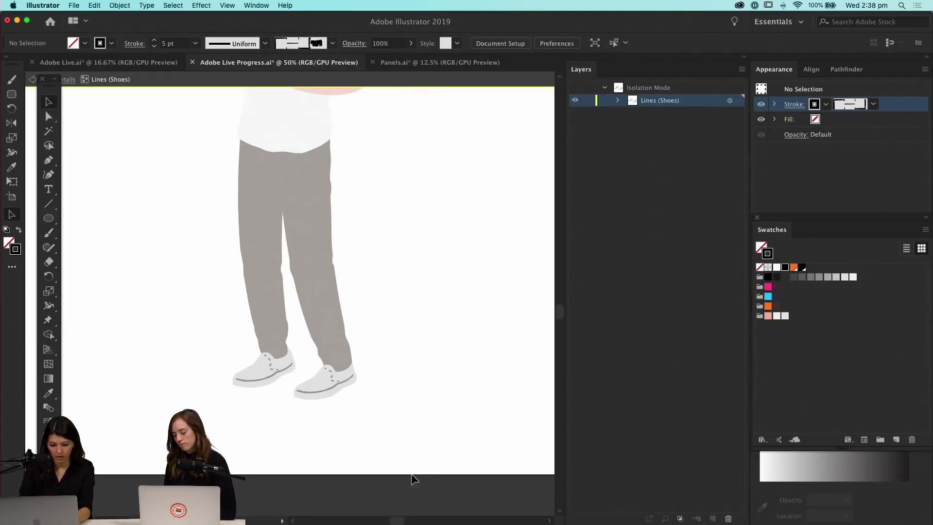
# Exit isolation mode for the shoe lines and review the Details sublayers and the whole character
pyautogui.doubleClick(421, 488)
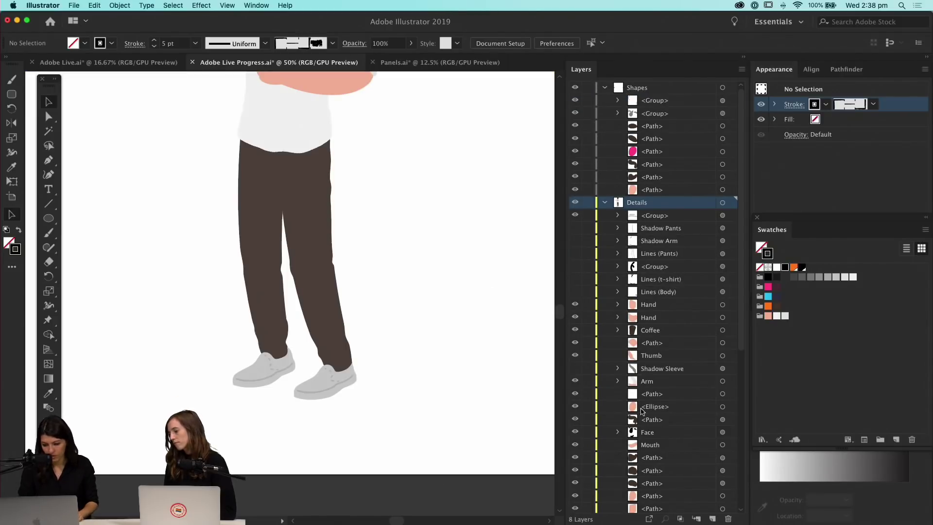
pyautogui.scroll(-10, 651, 403)
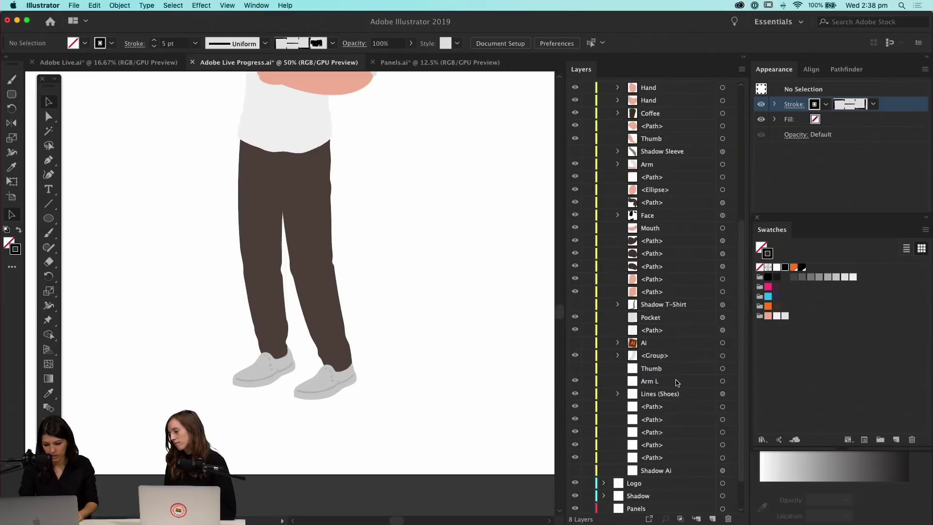
pyautogui.scroll(10, 674, 378)
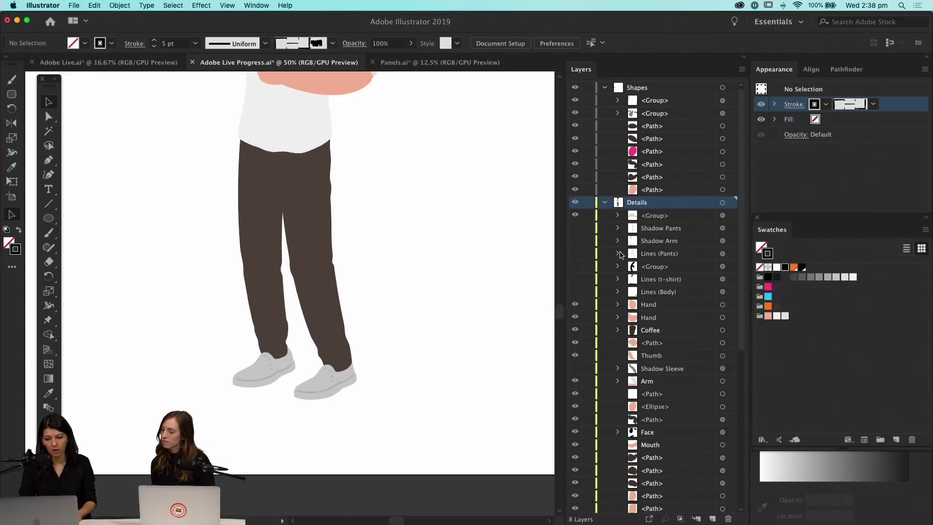
pyautogui.scroll(3, 440, 284)
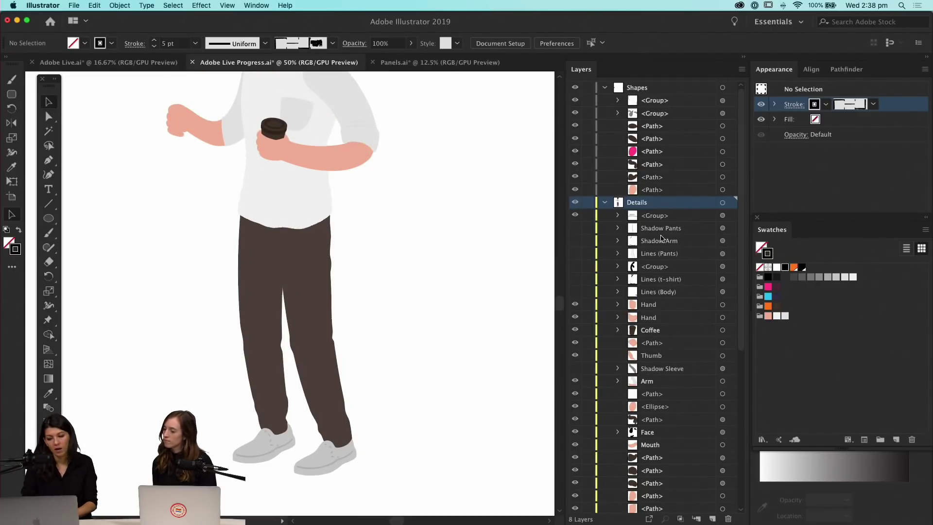
pyautogui.scroll(4, 419, 232)
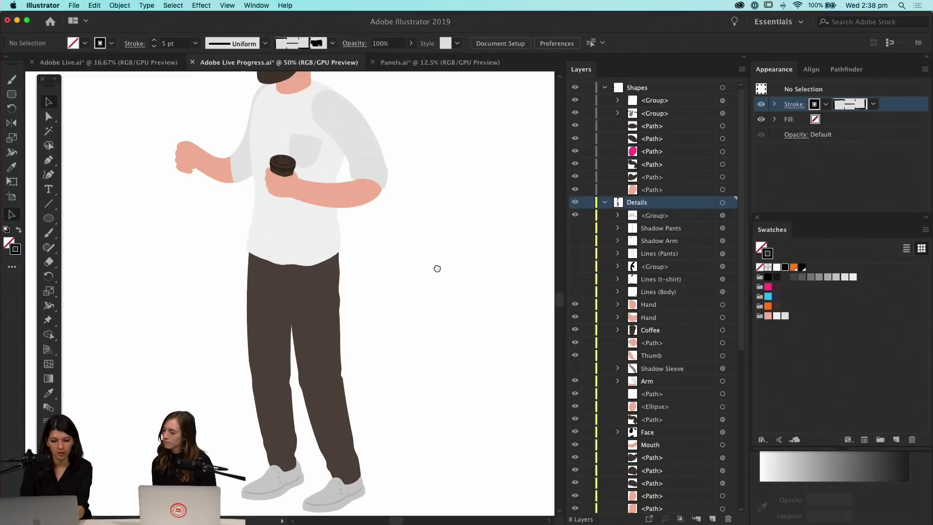
pyautogui.scroll(3, 483, 205)
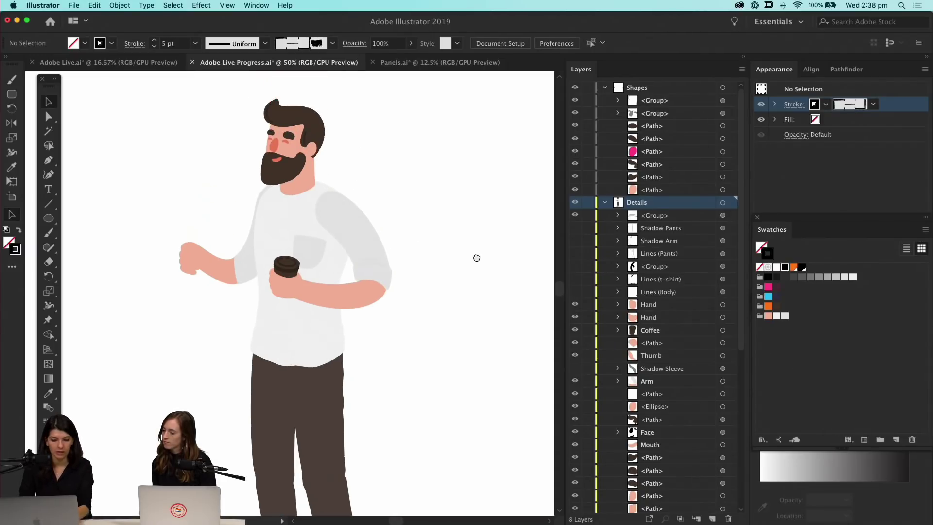
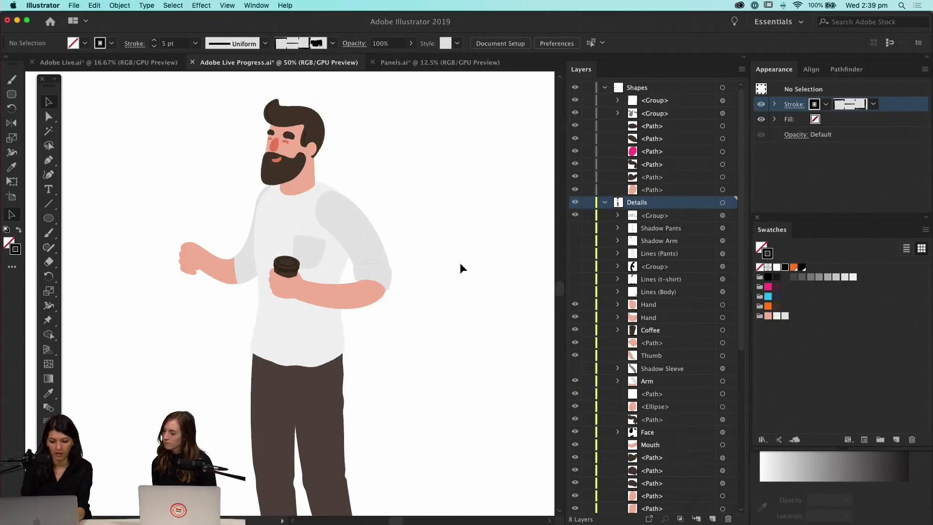
# Draw a rectangle on the Details layer covering the full artboard of the man holding the coffee
pyautogui.press('super+minus')
pyautogui.press('super+minus')
pyautogui.press('super+minus')
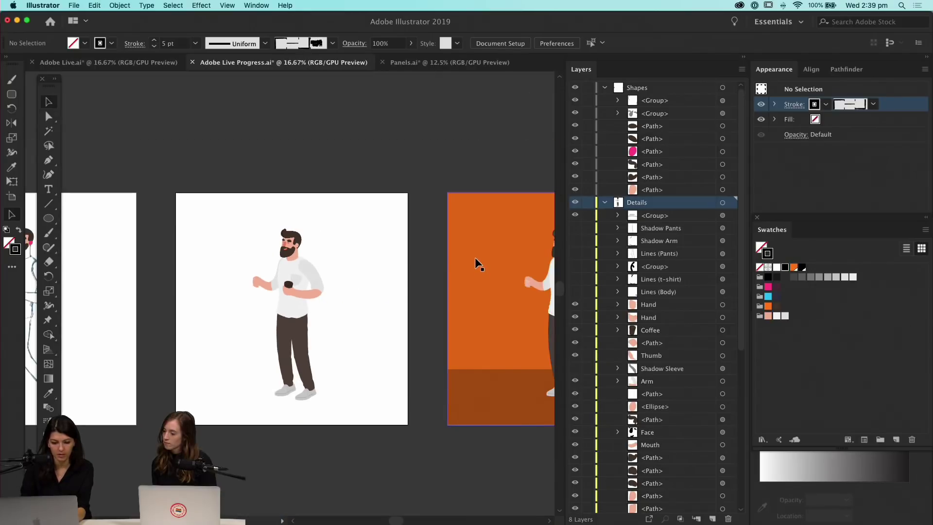
pyautogui.hscroll(-2, 371, 296)
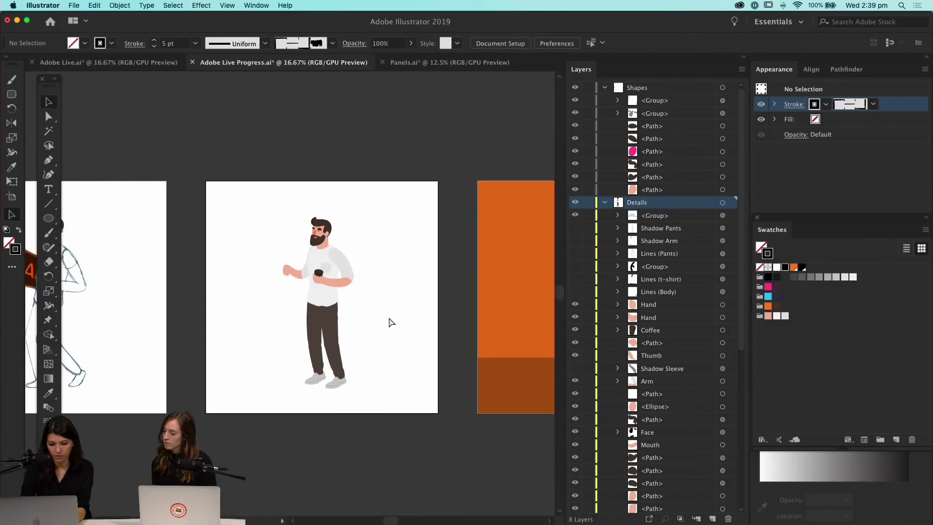
pyautogui.press('super+equal')
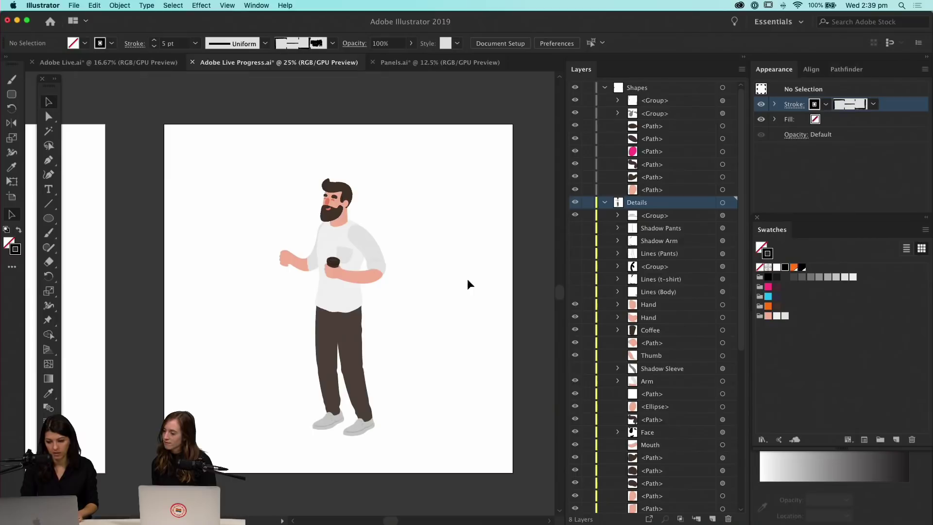
pyautogui.click(604, 202)
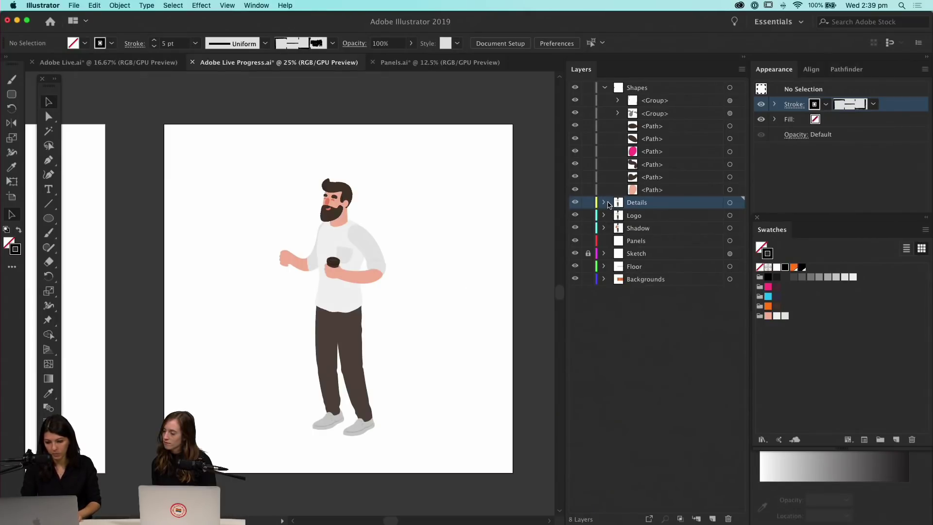
pyautogui.click(607, 202)
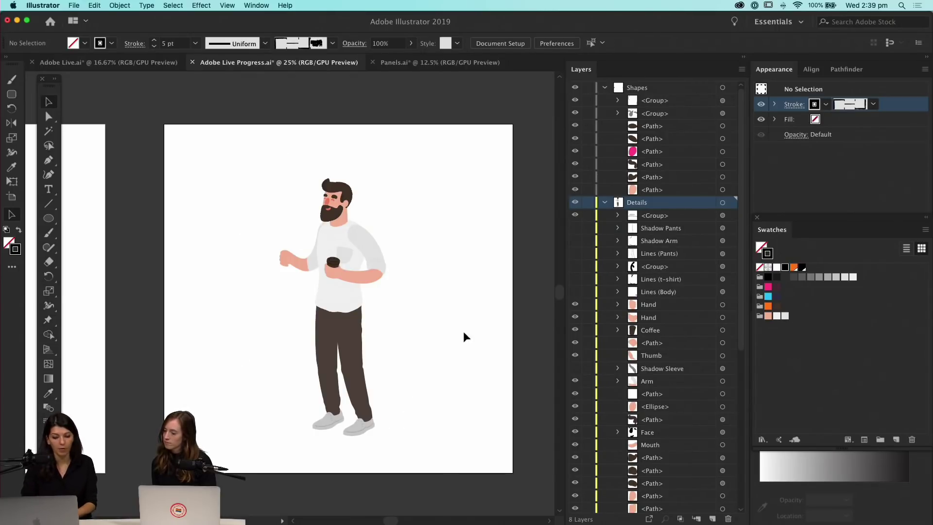
pyautogui.press('m')
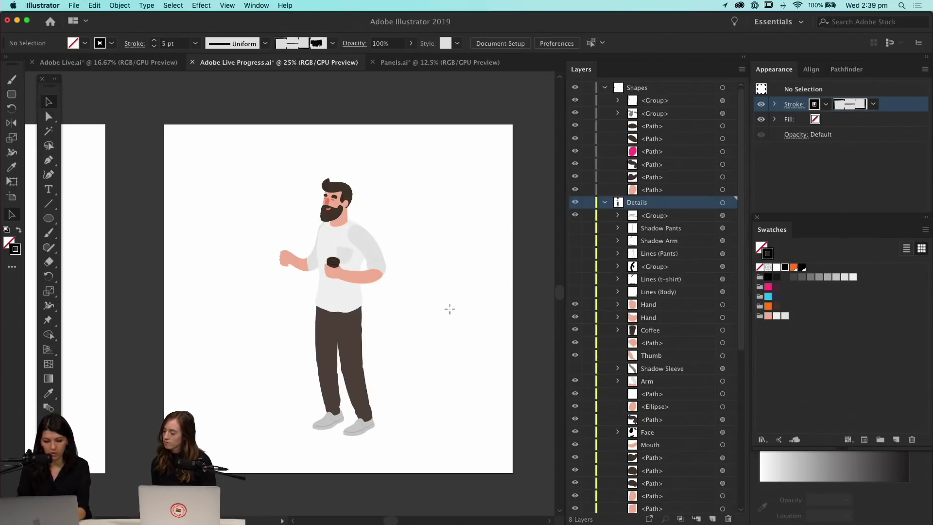
pyautogui.moveTo(164, 125)
pyautogui.mouseDown()
pyautogui.moveTo(185, 122)
pyautogui.moveTo(218, 186)
pyautogui.moveTo(363, 317)
pyautogui.moveTo(456, 421)
pyautogui.moveTo(510, 455)
pyautogui.moveTo(511, 470)
pyautogui.mouseUp()
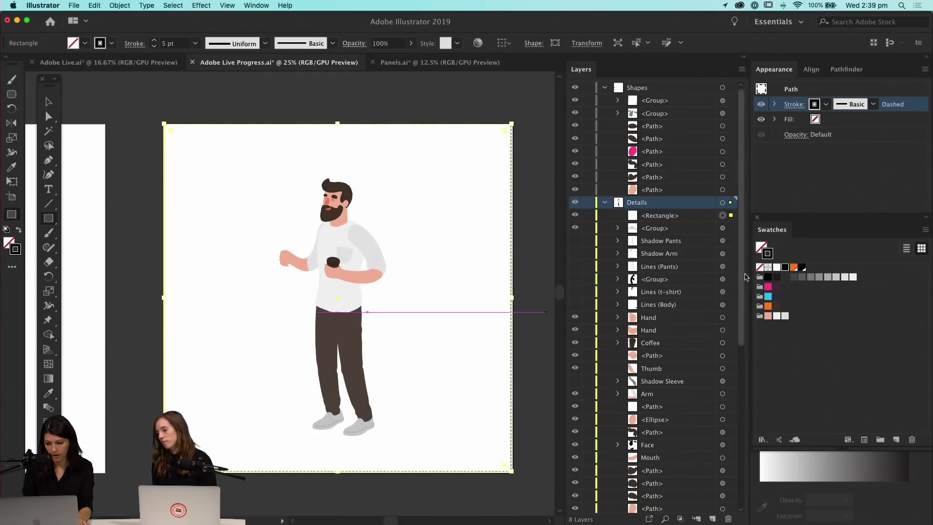
# Give the new rectangle a solid orange swatch fill and remove its stroke
pyautogui.click(768, 307)
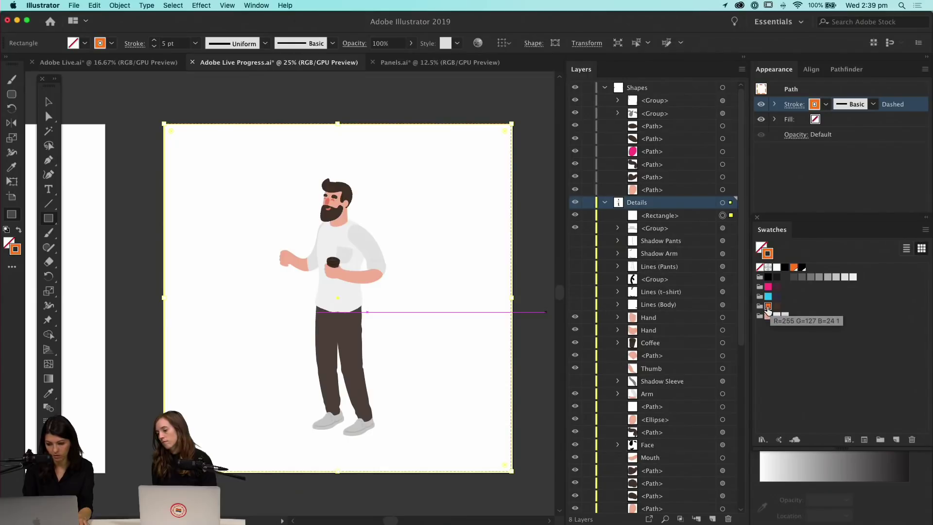
pyautogui.click(759, 267)
pyautogui.click(761, 248)
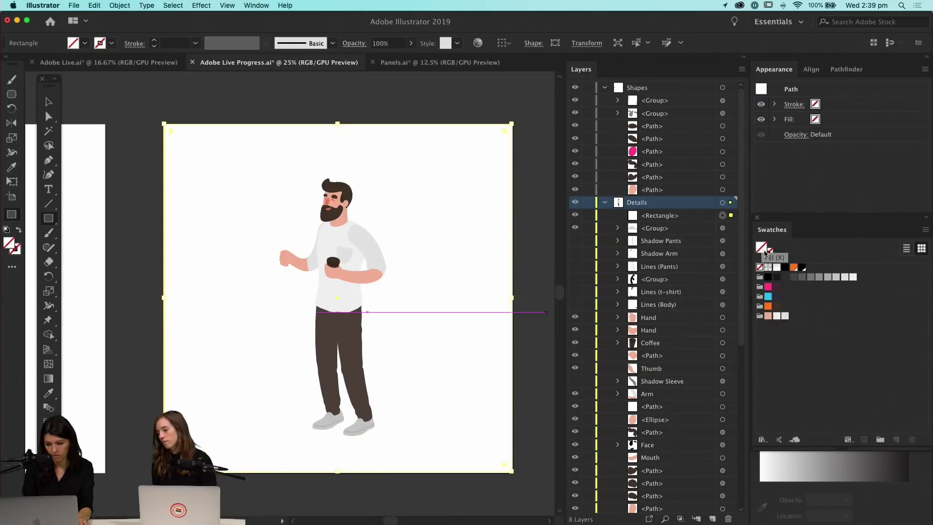
pyautogui.click(768, 306)
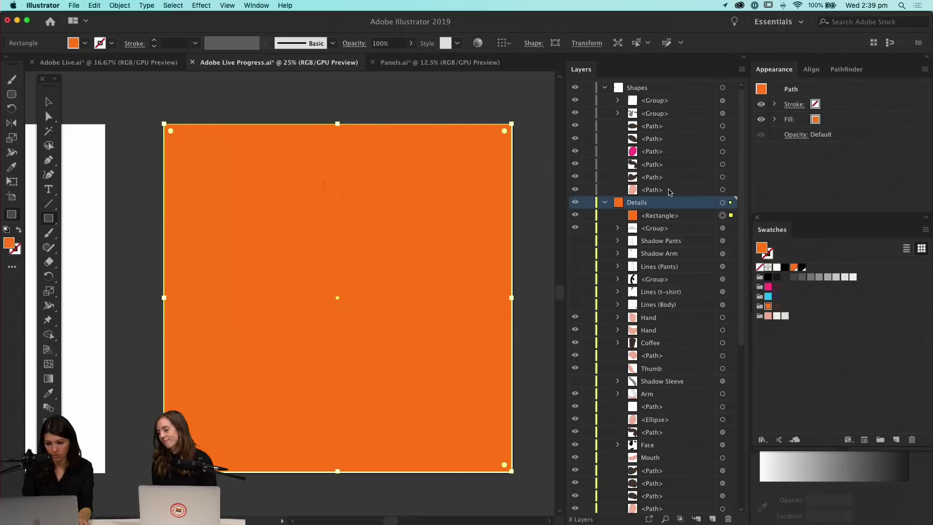
# Move the orange rectangle beneath Shadow Ai at the end of the Details layer, behind the character, and deselect it
pyautogui.scroll(-4, 660, 215)
pyautogui.moveTo(660, 125); pyautogui.dragTo(655, 455)
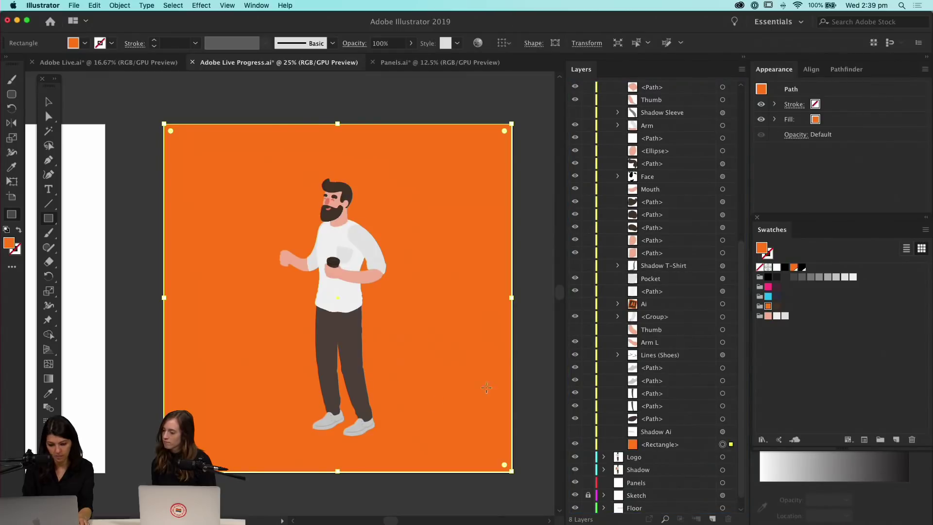
pyautogui.press('v')
pyautogui.click(535, 322)
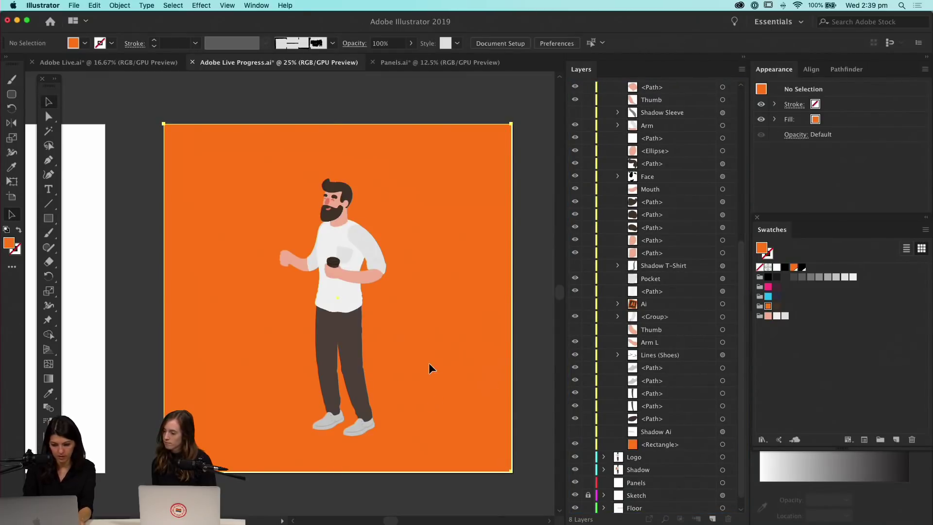
# Nudge the orange background rectangle to line up with the artboard edges and deselect it
pyautogui.click(456, 365)
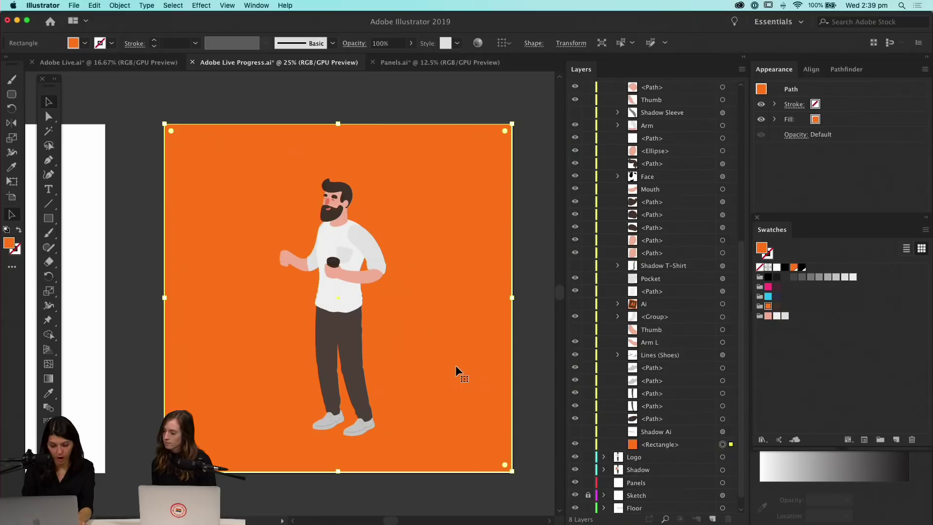
pyautogui.moveTo(456, 375); pyautogui.dragTo(456, 378)
pyautogui.click(529, 319)
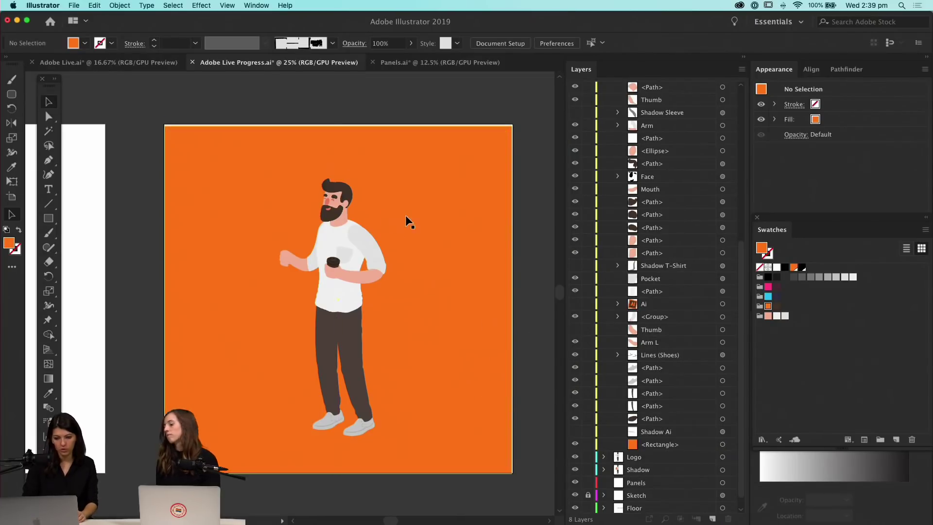
pyautogui.click(436, 215)
pyautogui.moveTo(436, 218); pyautogui.dragTo(436, 217)
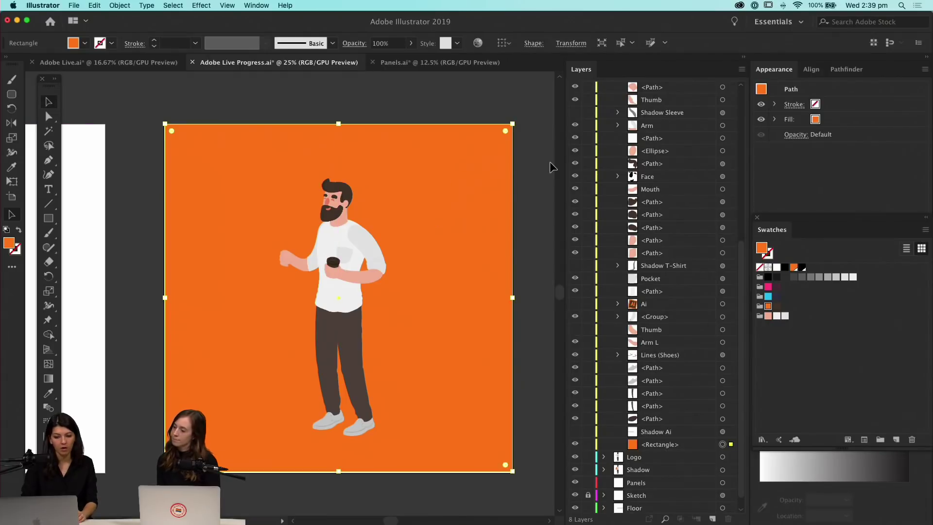
pyautogui.click(549, 161)
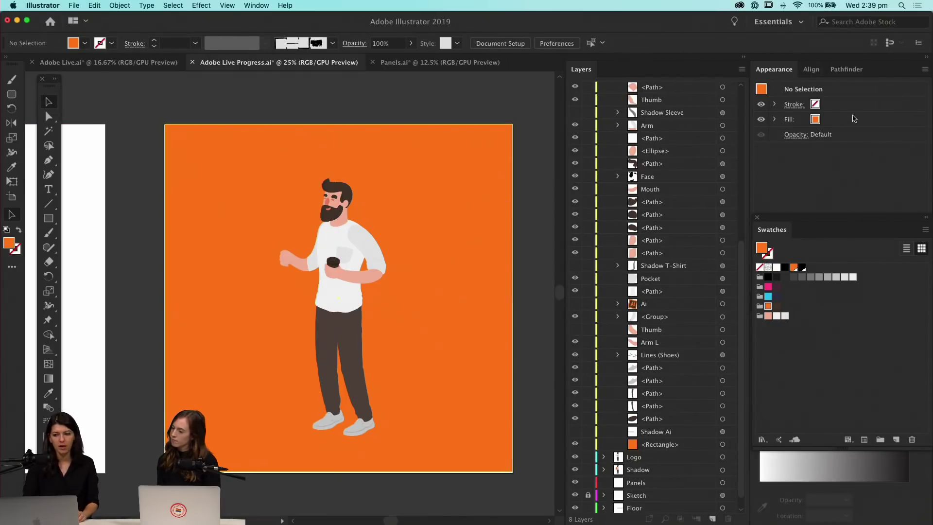
pyautogui.moveTo(805, 222); pyautogui.dragTo(806, 329)
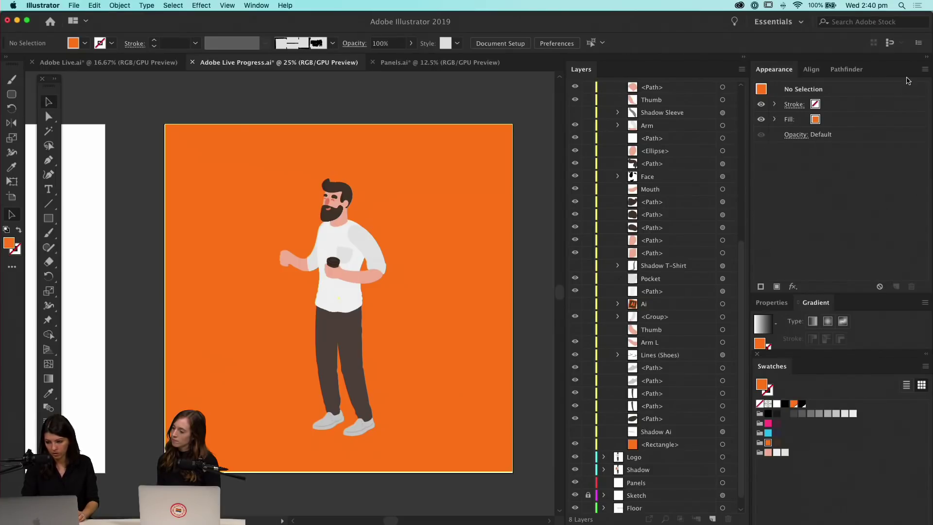
pyautogui.click(925, 70)
pyautogui.click(853, 71)
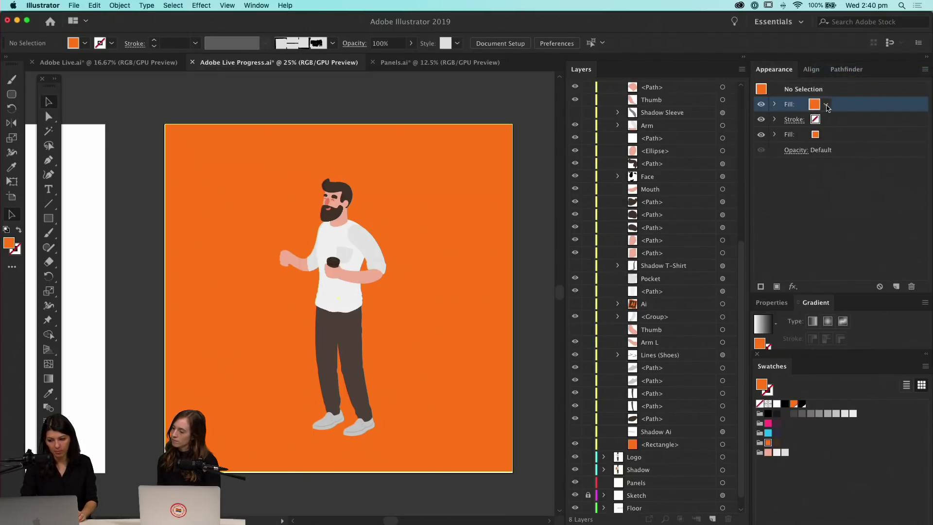
pyautogui.click(826, 104)
pyautogui.click(725, 127)
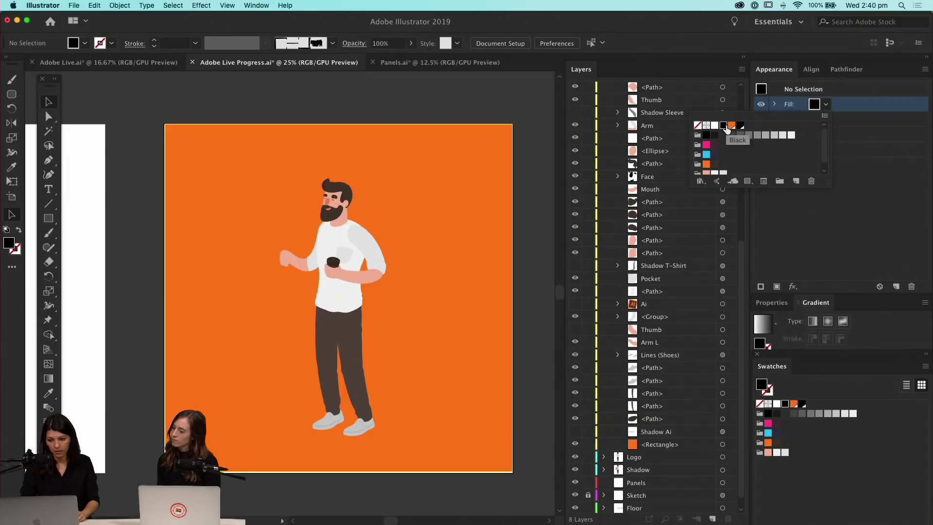
pyautogui.click(874, 183)
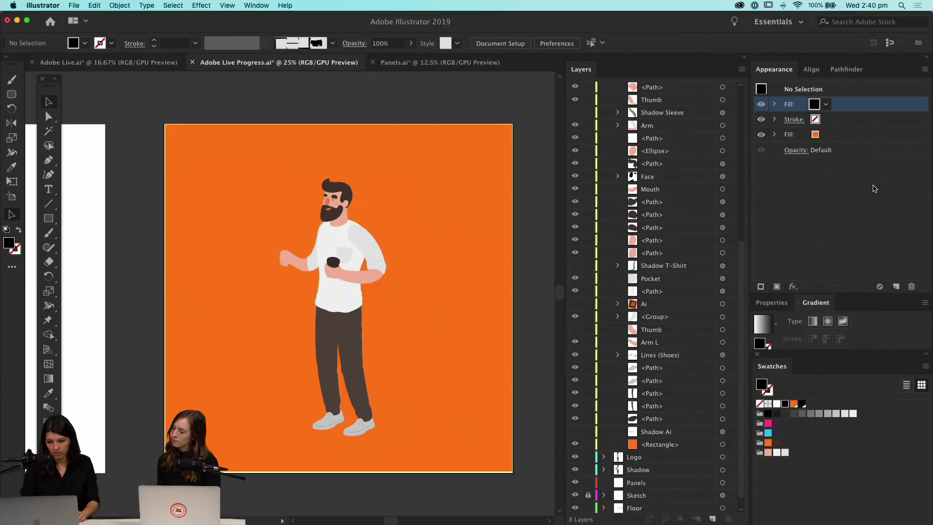
# Add a second fill to the orange background rectangle, above the existing one, and colour it black
pyautogui.click(470, 270)
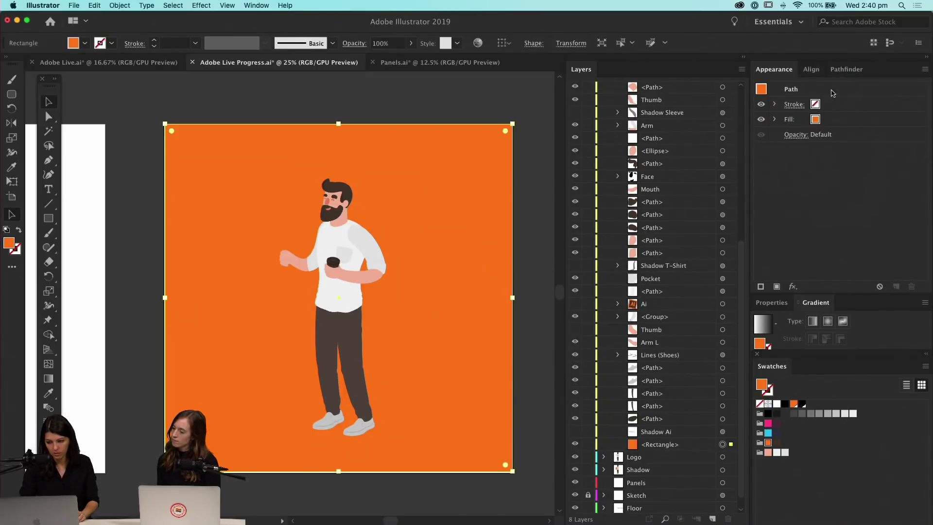
pyautogui.click(925, 69)
pyautogui.click(865, 71)
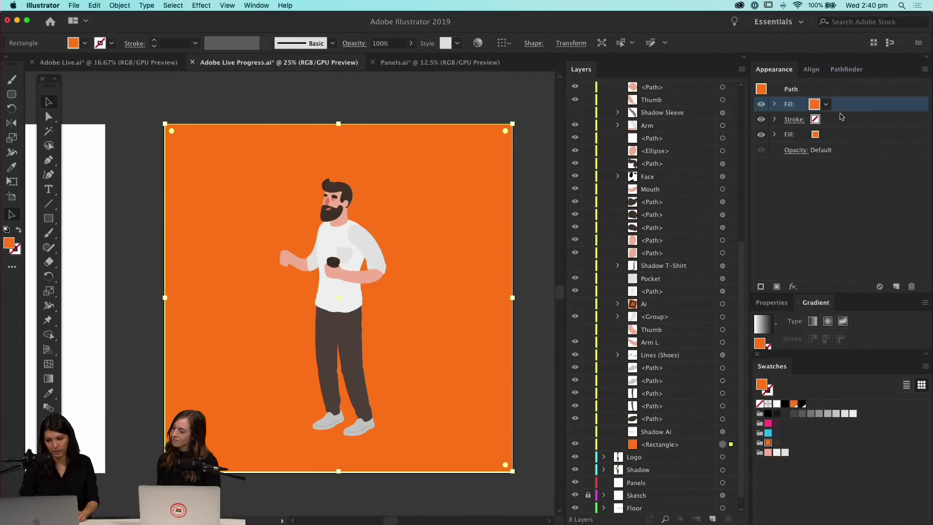
pyautogui.click(826, 104)
pyautogui.click(723, 125)
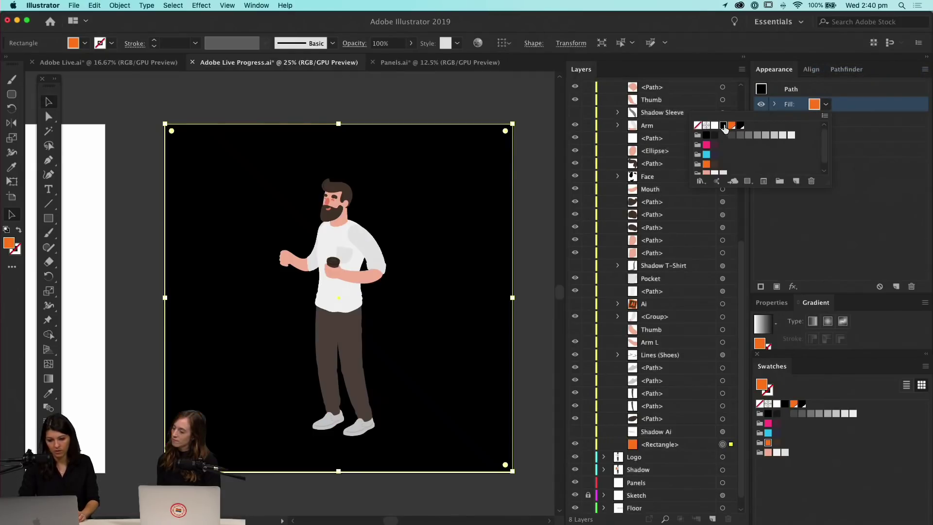
pyautogui.click(863, 226)
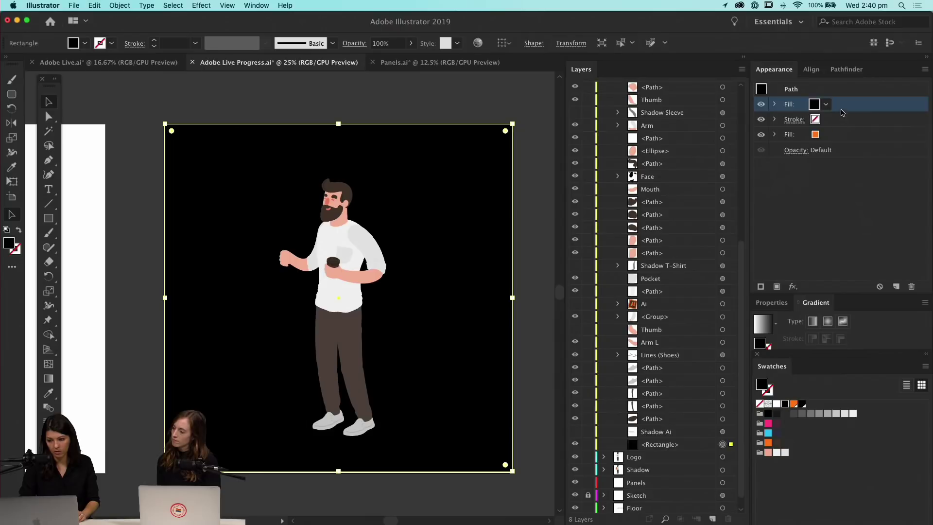
# Set the opacity of the rectangle's black fill to 15% and deselect the rectangle
pyautogui.click(775, 104)
pyautogui.click(806, 120)
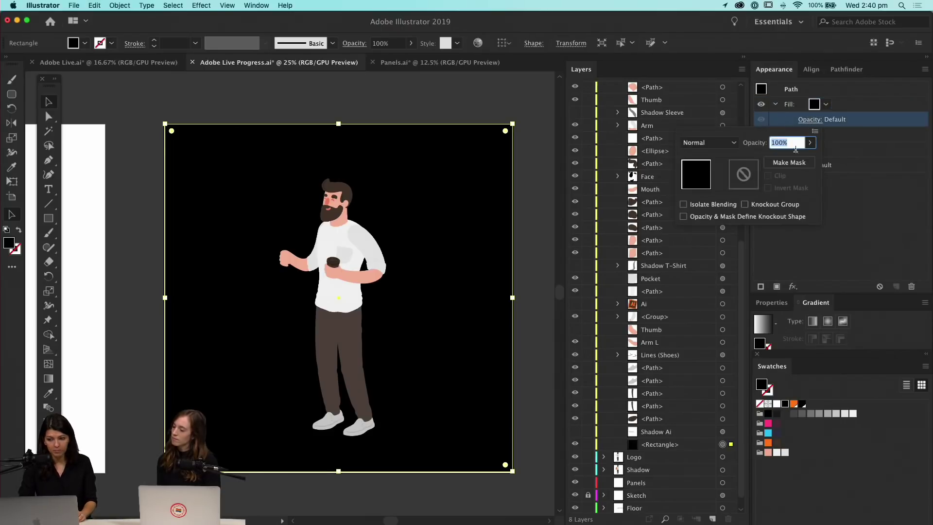
pyautogui.write('15')
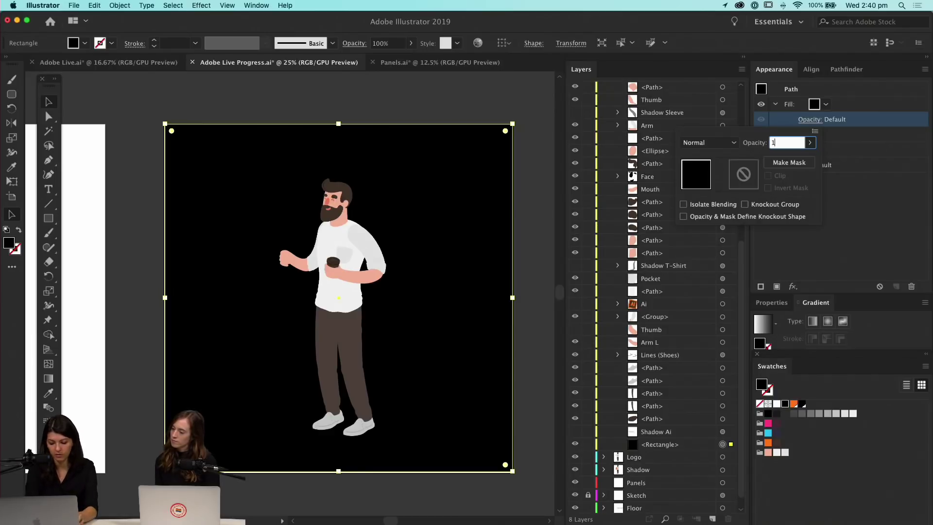
pyautogui.press('Return')
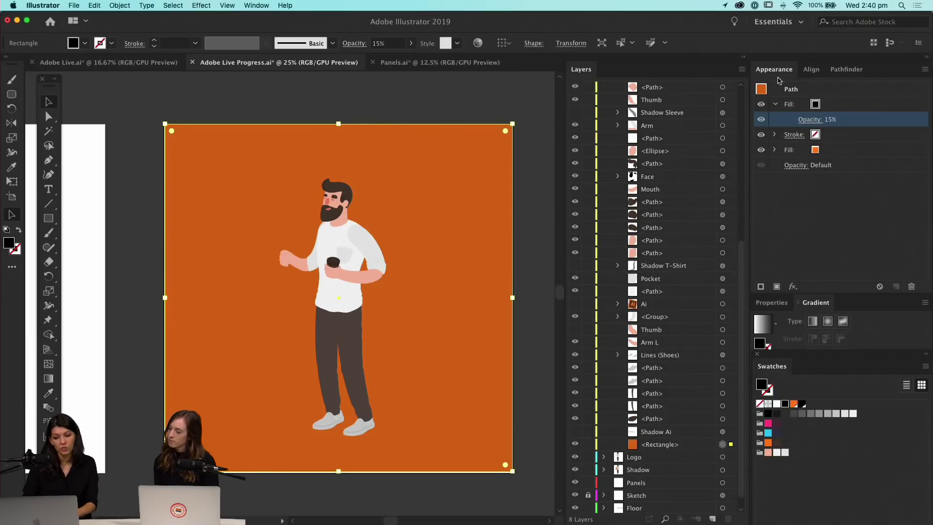
pyautogui.click(537, 191)
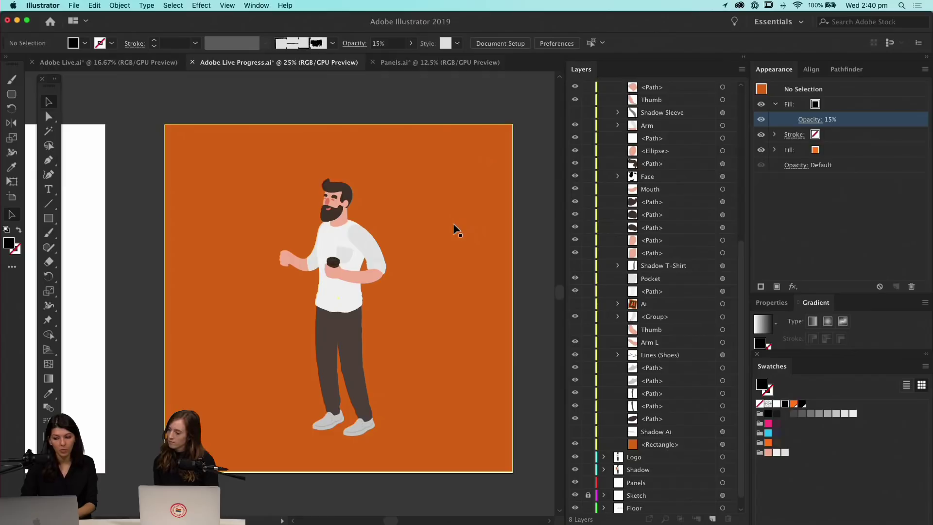
# Compare the orange background rectangle with the backgrounds of the finished character artboards
pyautogui.click(815, 153)
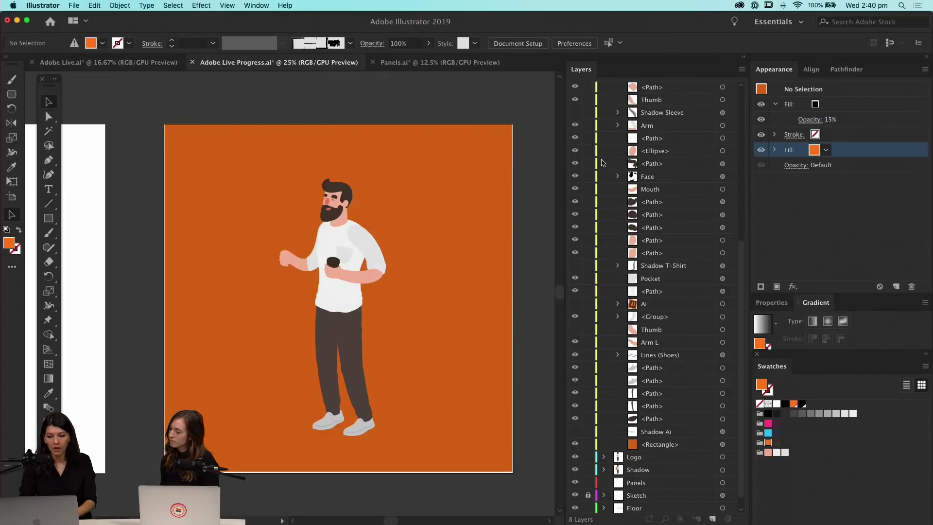
pyautogui.click(465, 241)
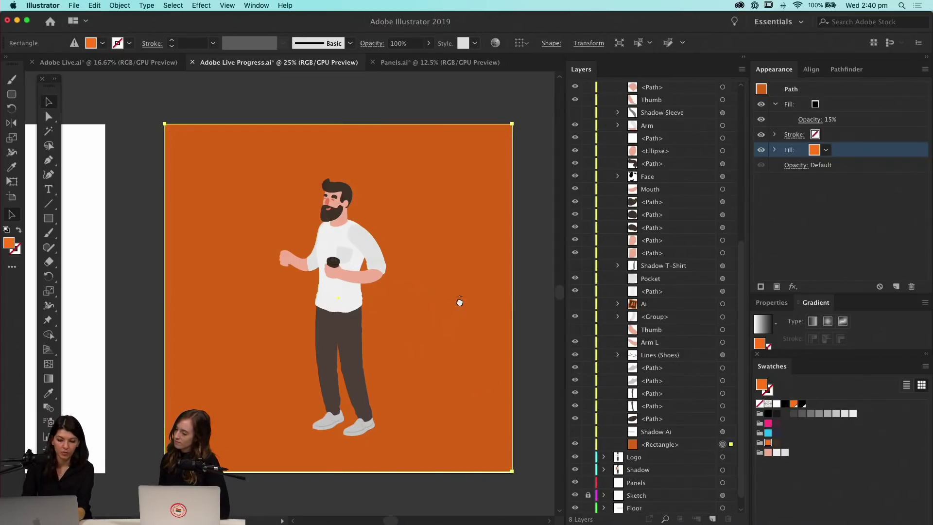
pyautogui.moveTo(458, 302); pyautogui.dragTo(154, 286)
pyautogui.moveTo(425, 294); pyautogui.dragTo(289, 311)
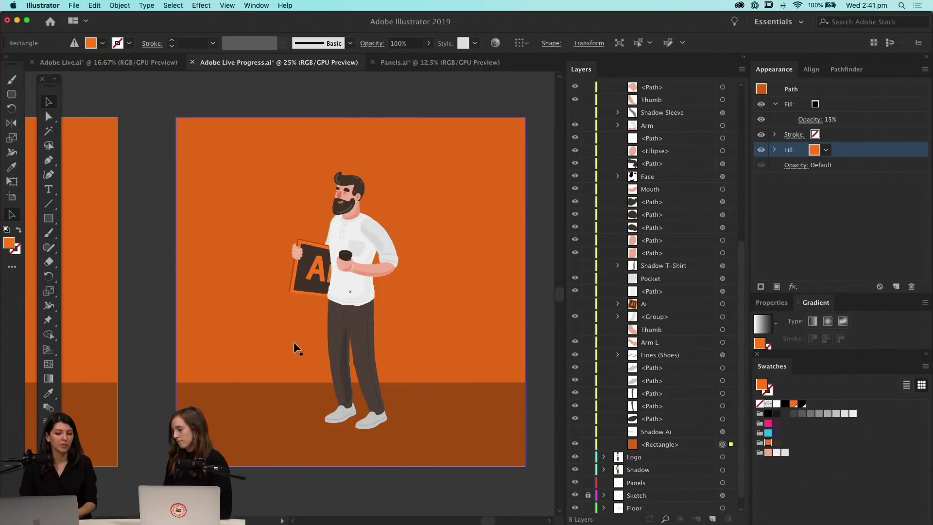
pyautogui.hscroll(-2, 272, 321)
pyautogui.hscroll(15, 329, 308)
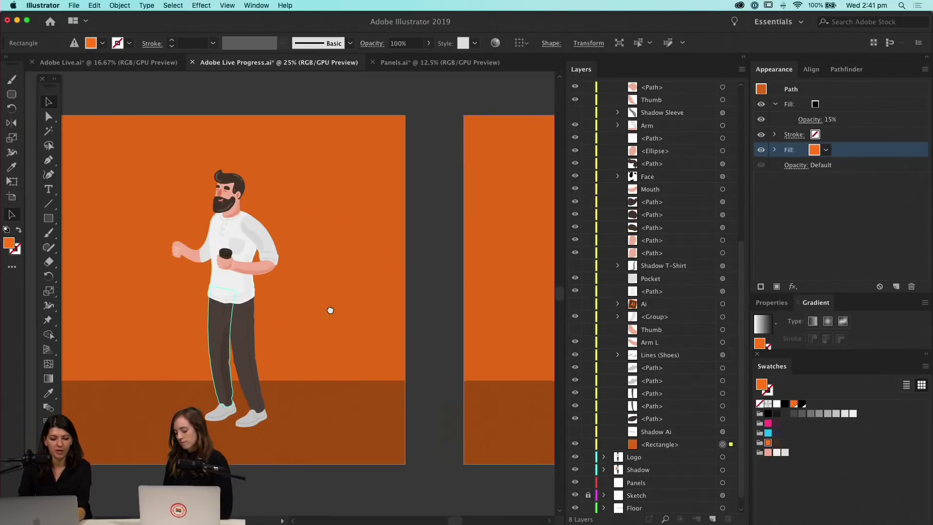
pyautogui.hscroll(-8, 336, 314)
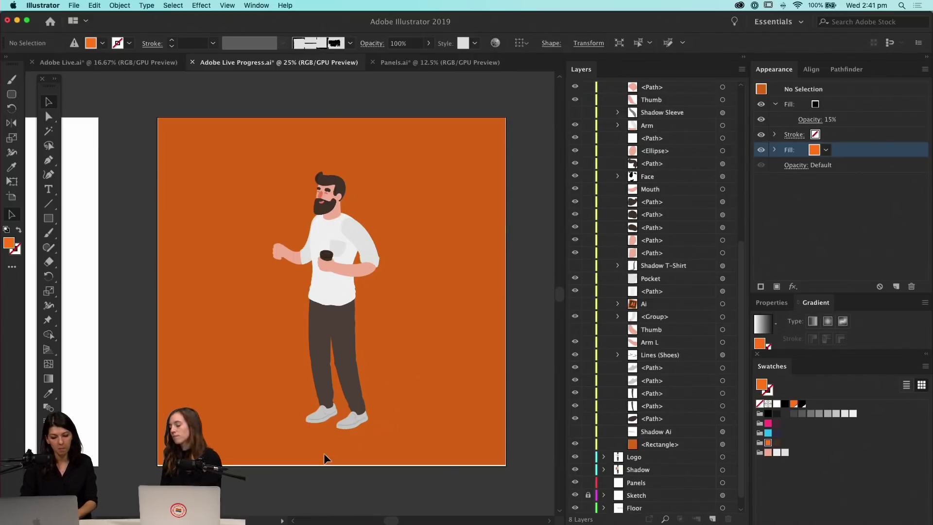
# Move the orange background rectangle slightly down to cover the artboard's lower edge and deselect it
pyautogui.moveTo(354, 456); pyautogui.dragTo(344, 472)
pyautogui.click(340, 480)
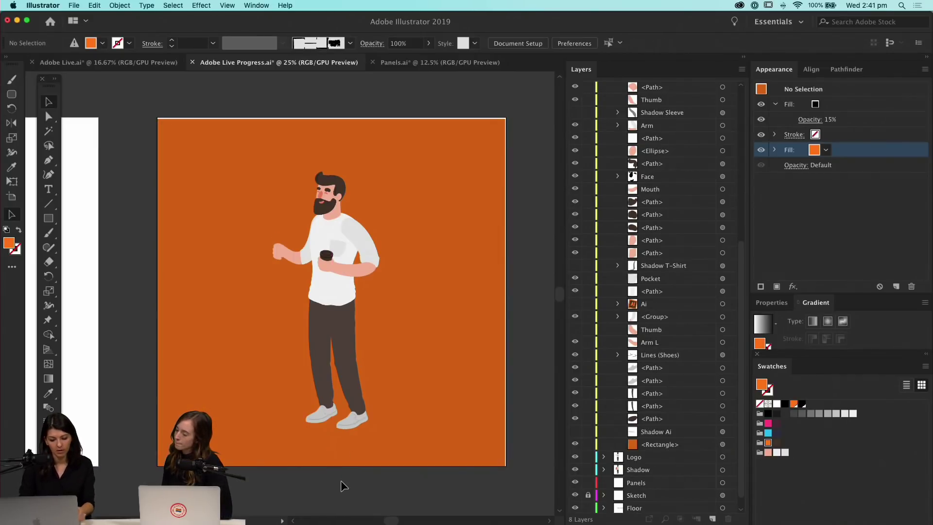
# Draw a floor rectangle across the full width of the artboard, from the character's lower legs down to the bottom edge
pyautogui.press('super+equal')
pyautogui.scroll(-3, 340, 483)
pyautogui.hscroll(2, 340, 483)
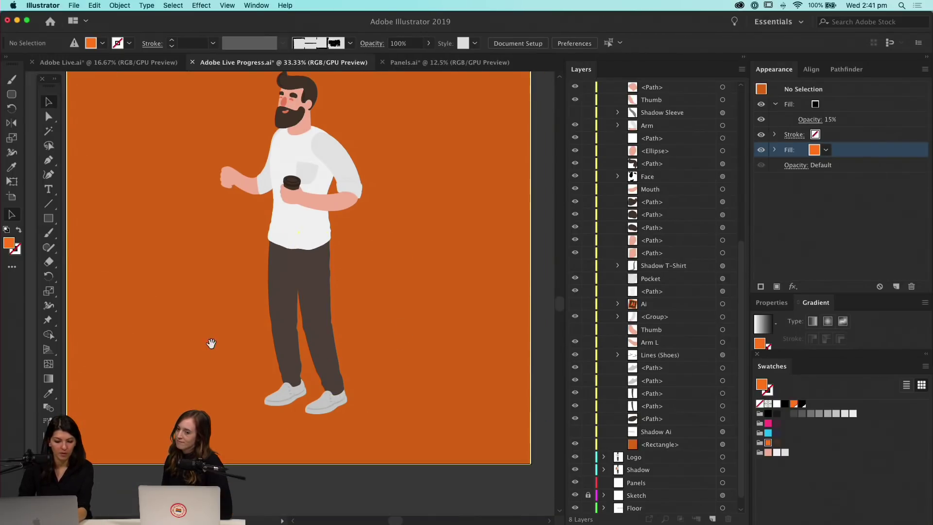
pyautogui.moveTo(211, 344); pyautogui.dragTo(241, 340)
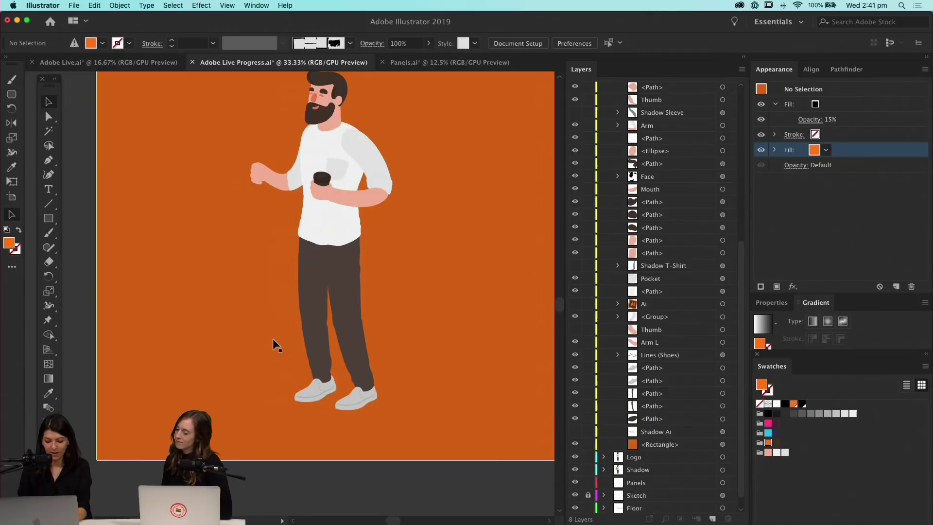
pyautogui.press('m')
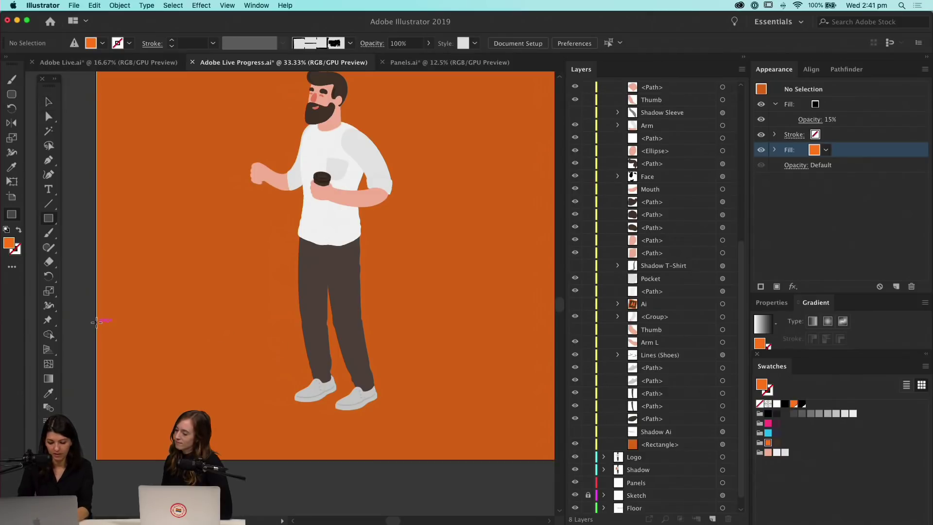
pyautogui.moveTo(96, 321); pyautogui.dragTo(389, 458)
pyautogui.press('v')
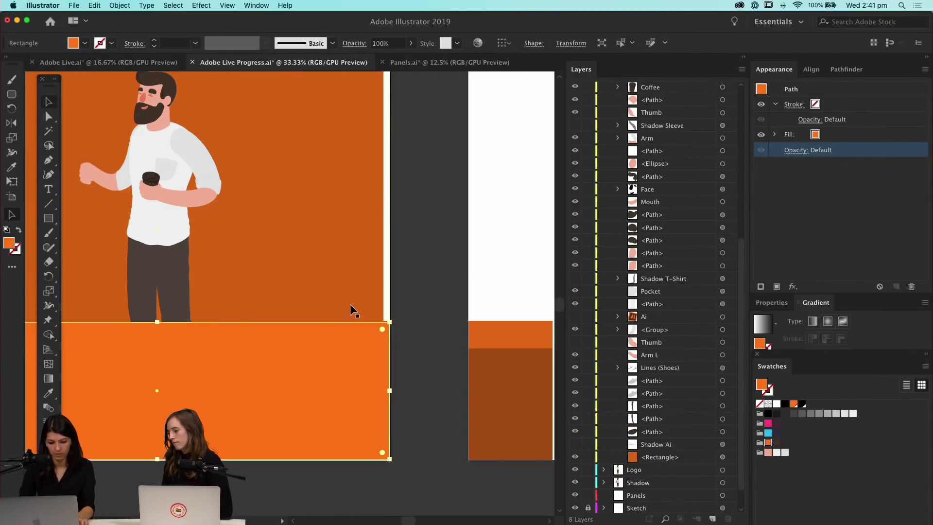
# Adjust the darkened orange background rectangle to meet the artboard's right edge and deselect it
pyautogui.press('super+slash')
pyautogui.moveTo(390, 228); pyautogui.dragTo(390, 228)
pyautogui.click(453, 286)
pyautogui.moveTo(433, 329); pyautogui.dragTo(589, 308)
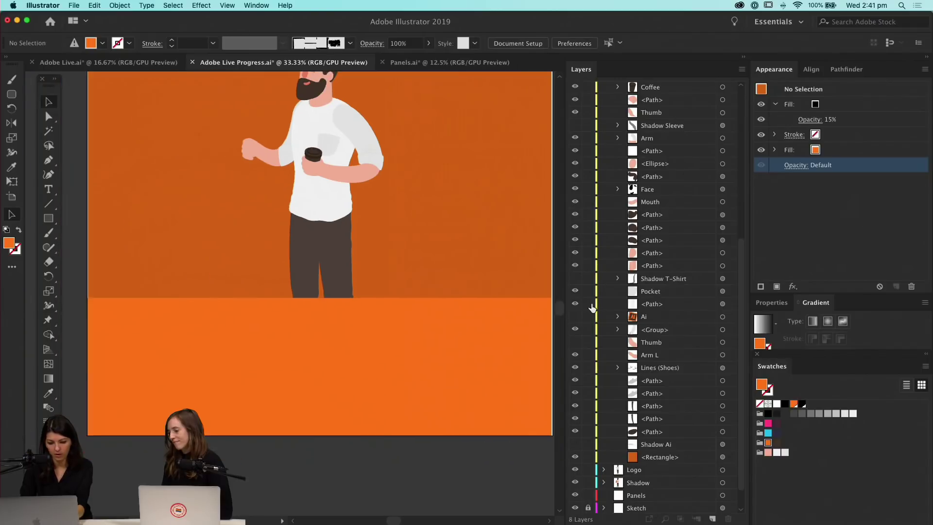
# Move the floor rectangle directly above the background rectangle in the Details layer, behind the character, and deselect it
pyautogui.scroll(5, 663, 276)
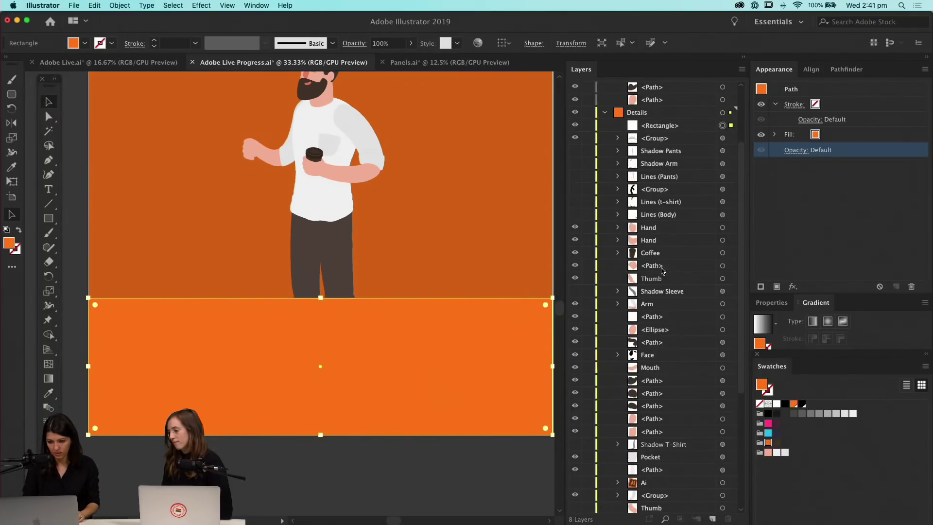
pyautogui.moveTo(659, 126); pyautogui.dragTo(648, 439)
pyautogui.click(448, 459)
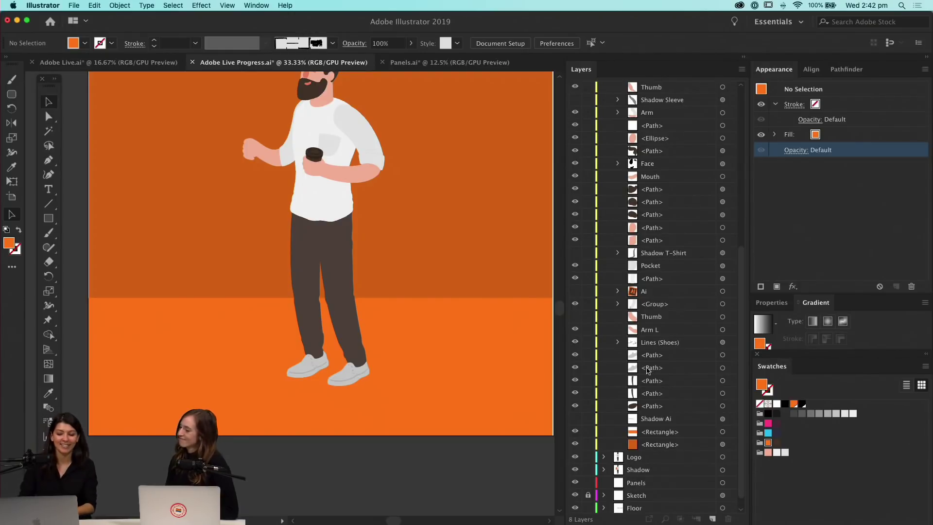
# Change the floor rectangle's fill colour to black
pyautogui.click(471, 358)
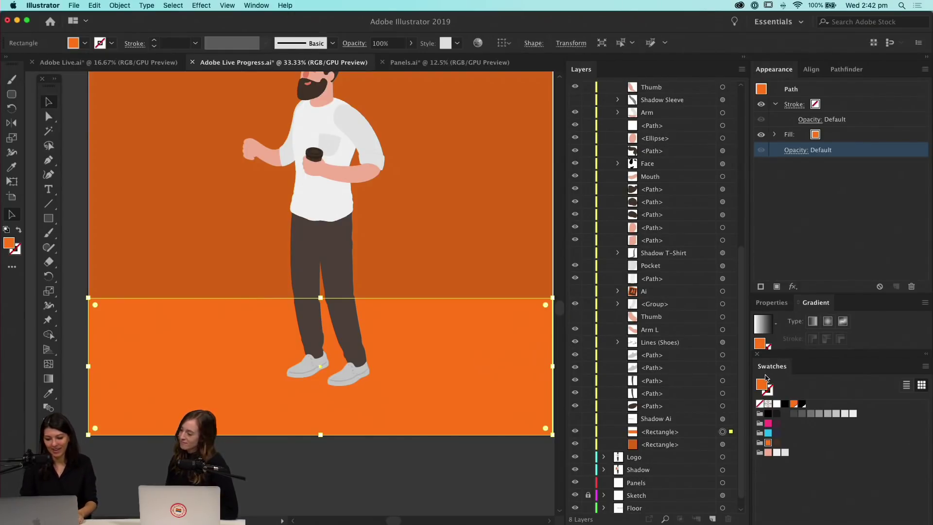
pyautogui.click(806, 136)
pyautogui.click(814, 134)
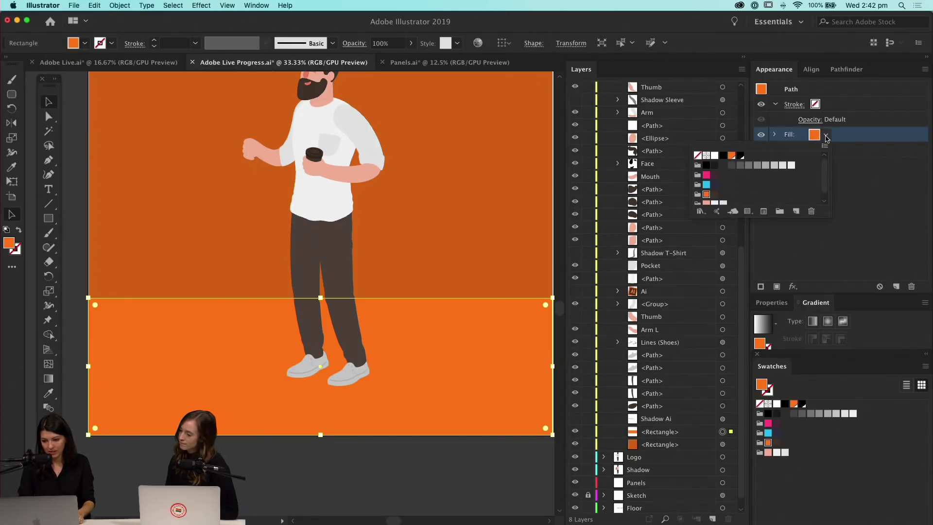
pyautogui.click(724, 156)
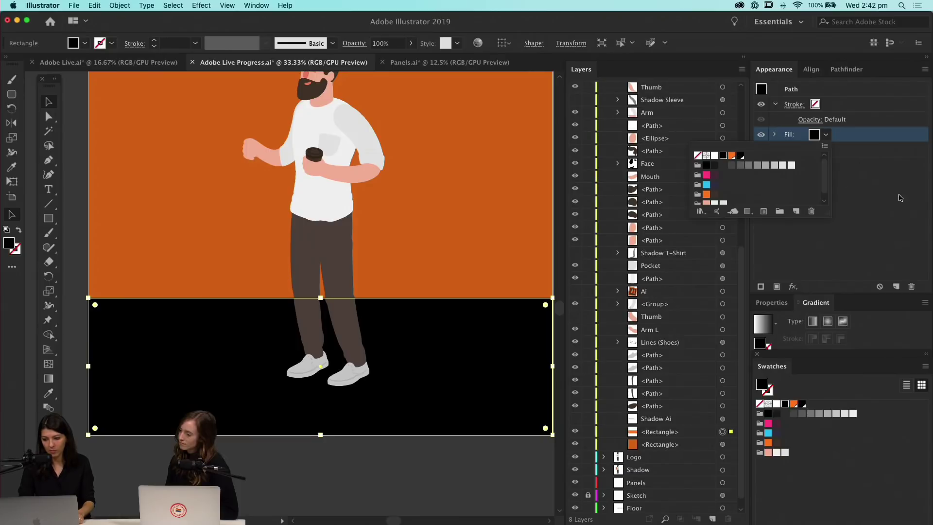
pyautogui.click(891, 202)
# Set the floor rectangle's overall opacity to 20% and deselect it
pyautogui.click(796, 150)
pyautogui.click(799, 175)
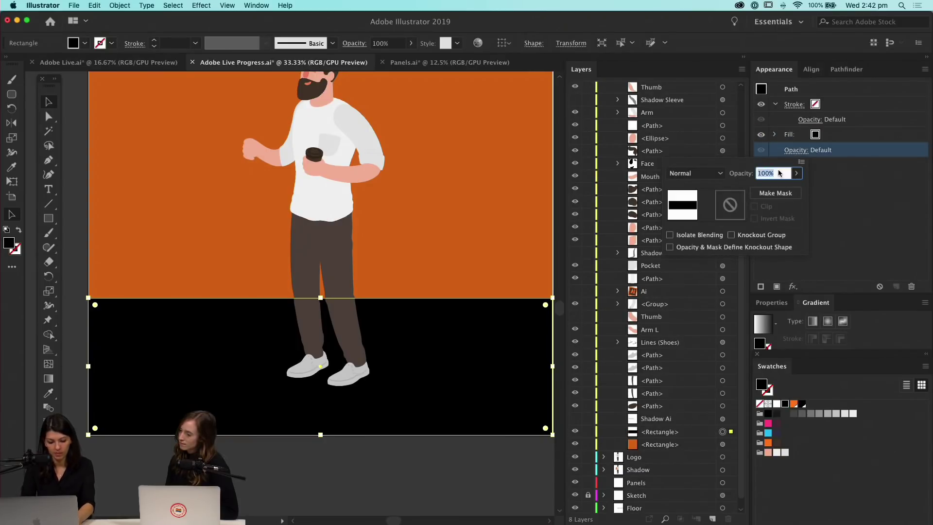
pyautogui.write('20')
pyautogui.press('Return')
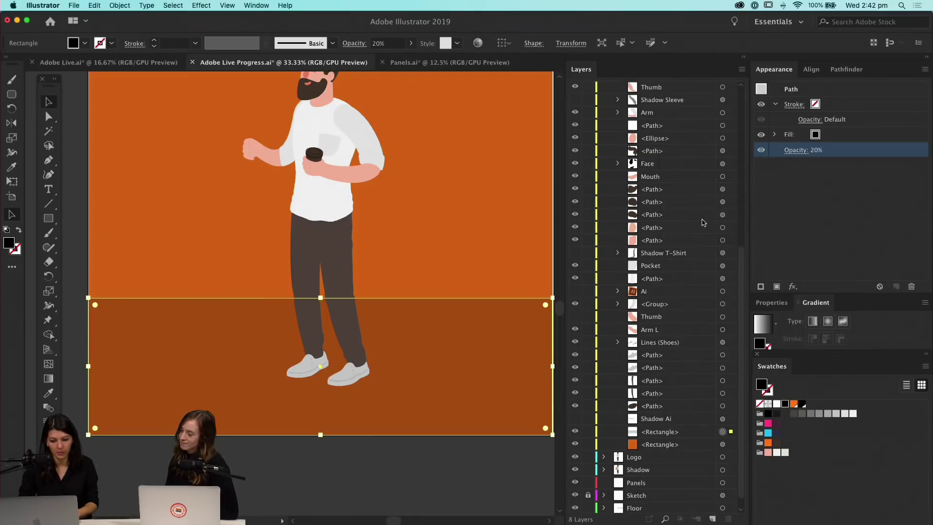
pyautogui.click(487, 464)
# Compare the new background and floor with the neighbouring finished artboard and examine that character's detailing up close
pyautogui.press('super+minus')
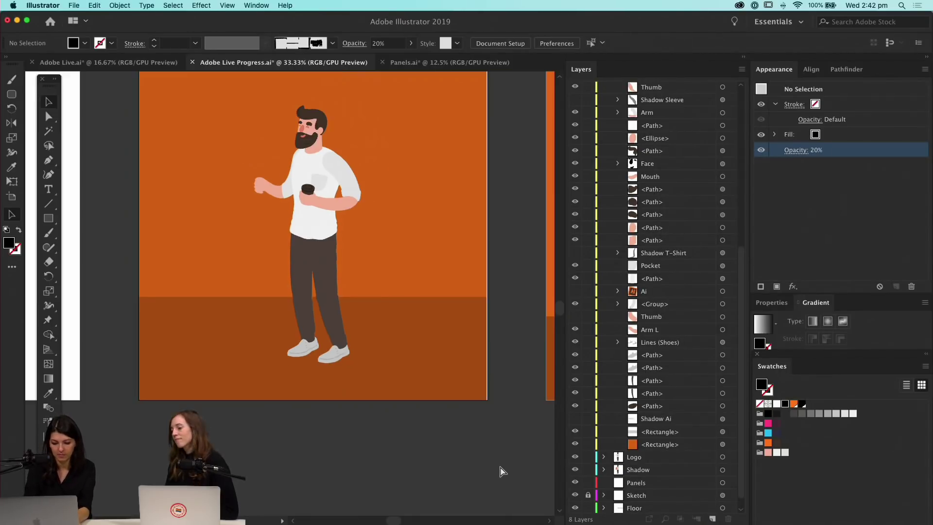
pyautogui.press('super+minus')
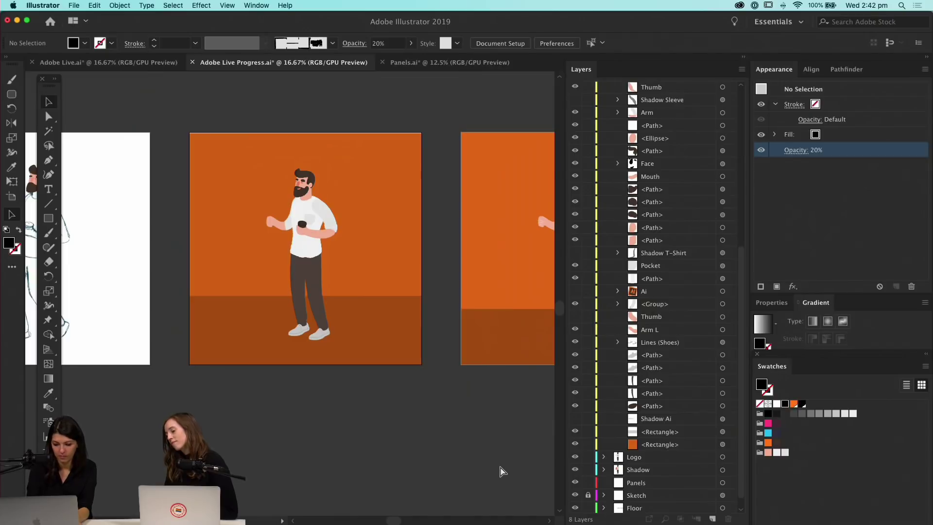
pyautogui.press('super+minus')
pyautogui.moveTo(495, 421); pyautogui.dragTo(392, 432)
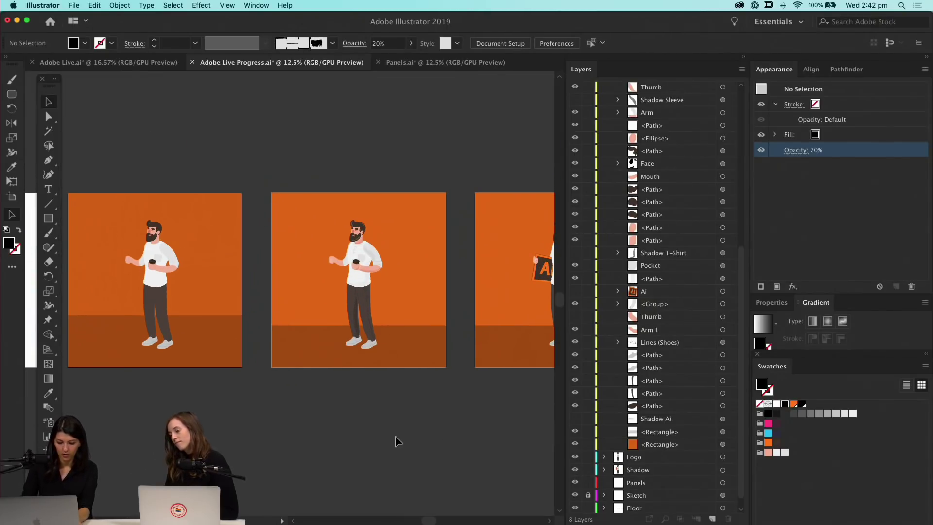
pyautogui.press('super+plus')
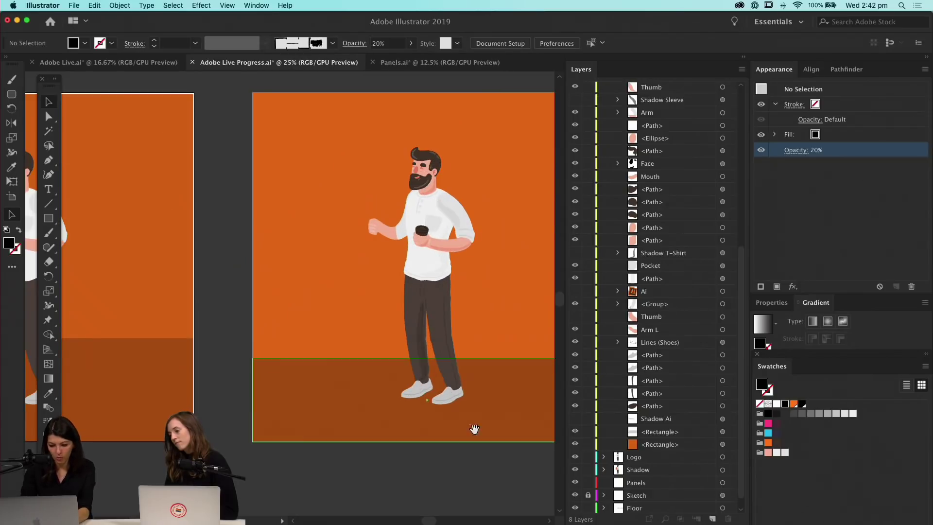
pyautogui.hscroll(5, 472, 427)
pyautogui.moveTo(399, 300); pyautogui.dragTo(411, 302)
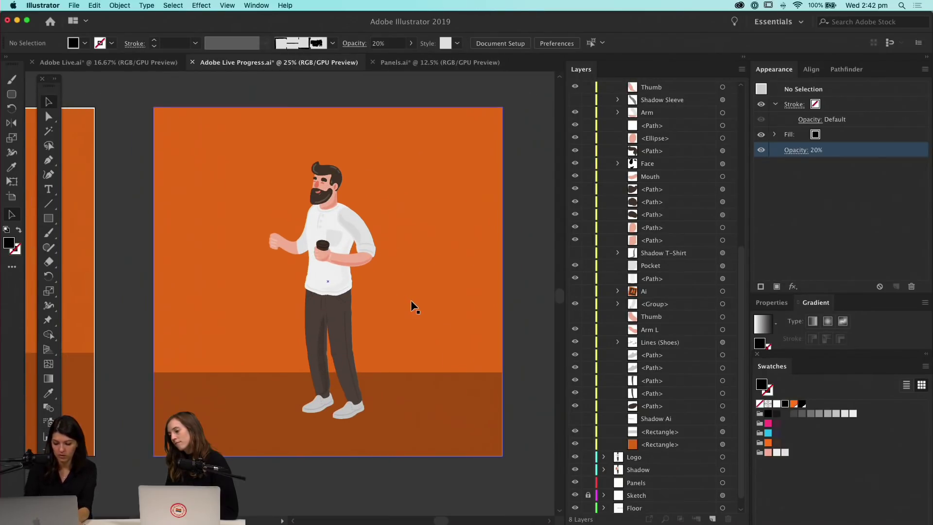
pyautogui.press('super+plus')
pyautogui.scroll(3, 431, 246)
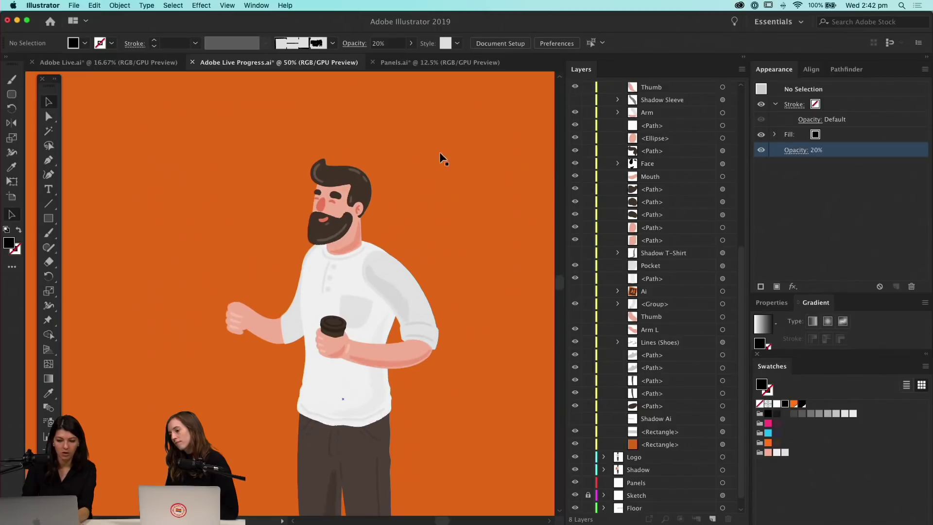
pyautogui.scroll(-2, 481, 404)
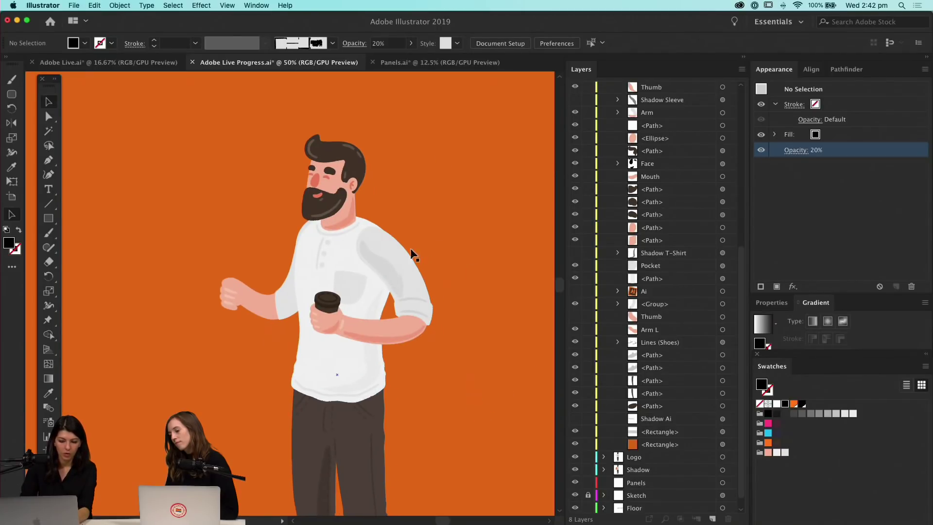
# Inspect the sleeve shading and arm groups on the finished character, then its background rectangle
pyautogui.click(387, 276)
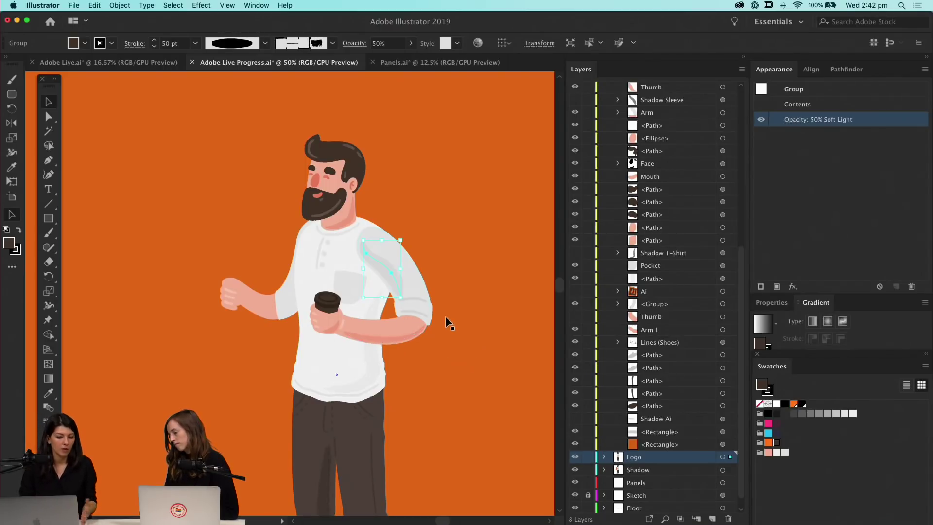
pyautogui.click(421, 289)
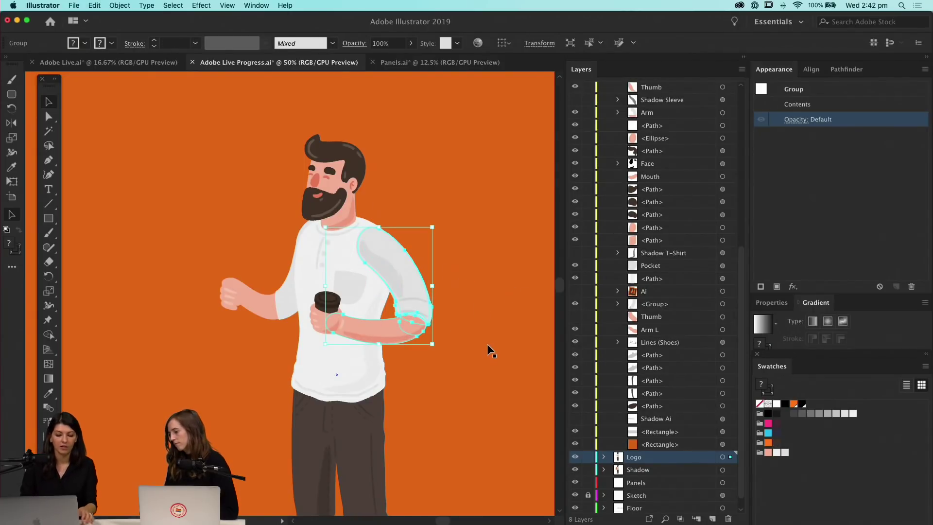
pyautogui.press('super+minus')
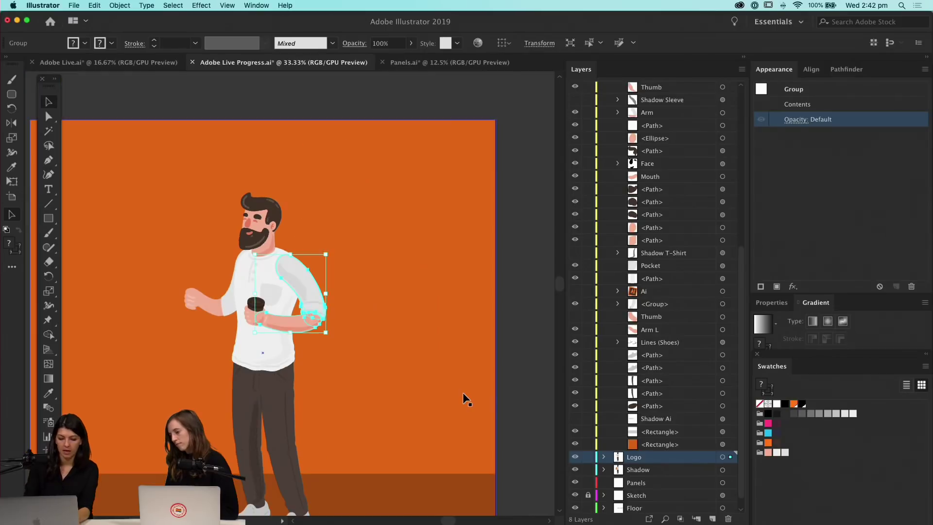
pyautogui.moveTo(440, 351); pyautogui.dragTo(506, 262)
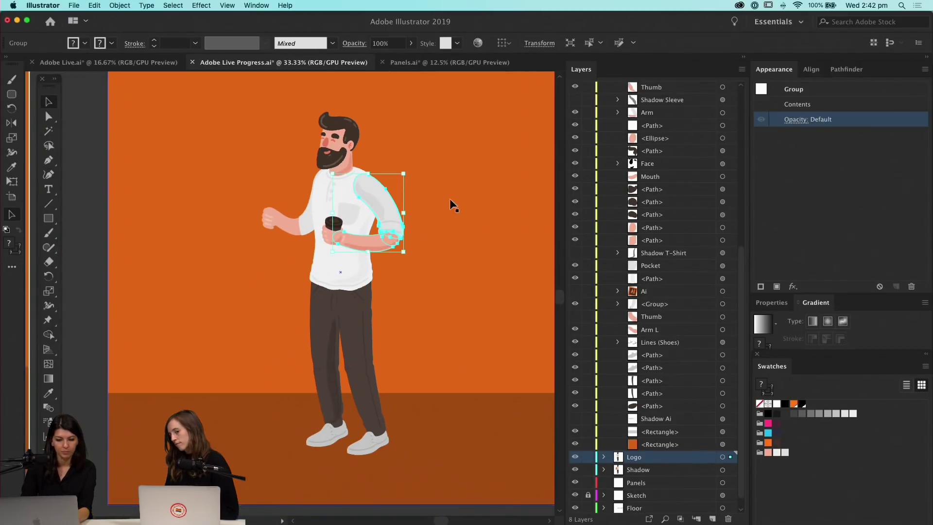
pyautogui.click(522, 329)
pyautogui.moveTo(495, 304); pyautogui.dragTo(166, 329)
pyautogui.moveTo(249, 297); pyautogui.dragTo(395, 302)
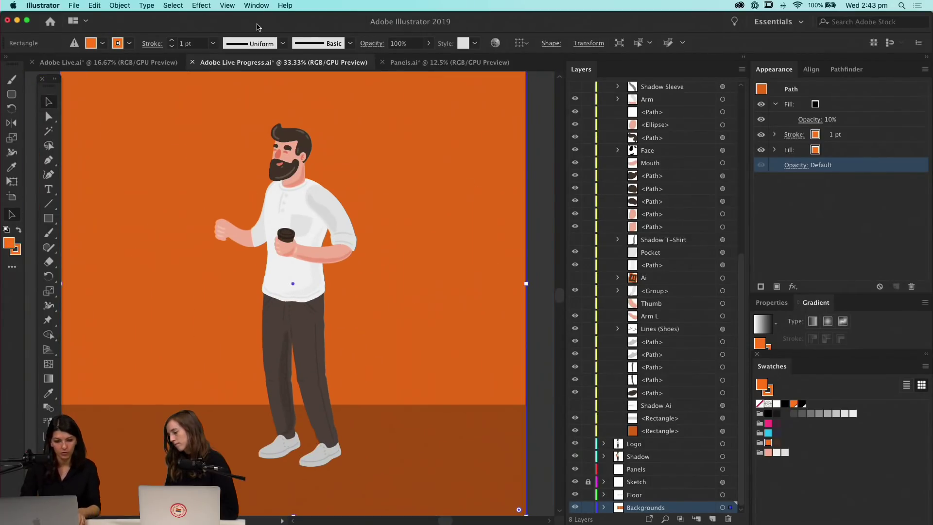
# Narrow the application window to uncover the desktop, shift the swatches aside and open the Adobe Live folder
pyautogui.moveTo(931, 204); pyautogui.dragTo(869, 204)
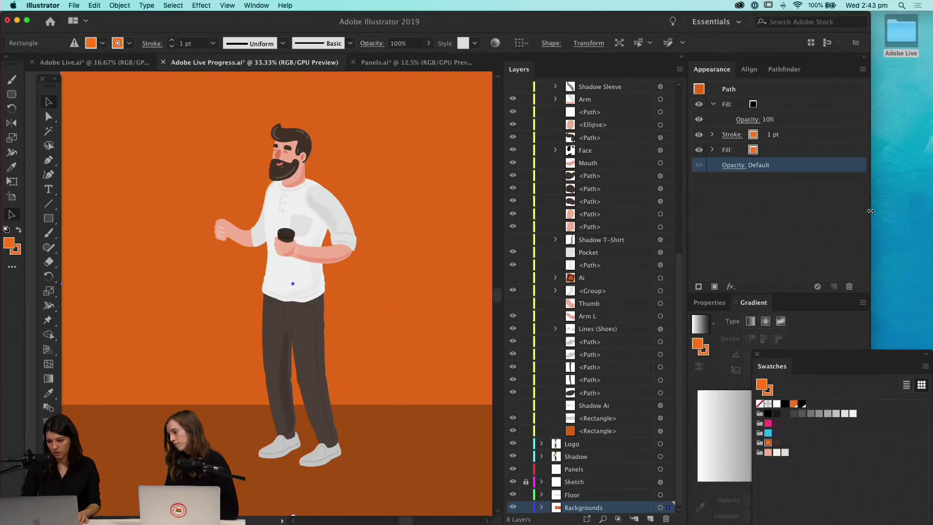
pyautogui.moveTo(842, 357); pyautogui.dragTo(809, 325)
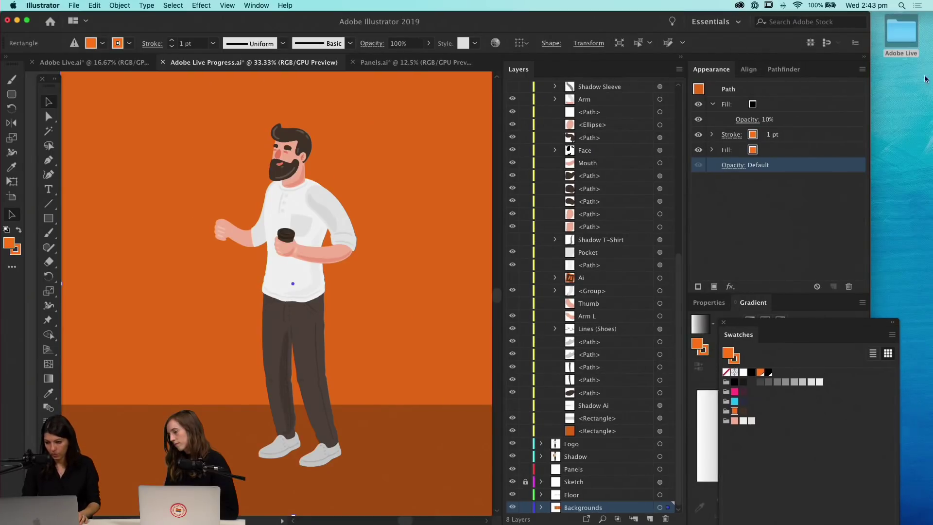
pyautogui.doubleClick(903, 38)
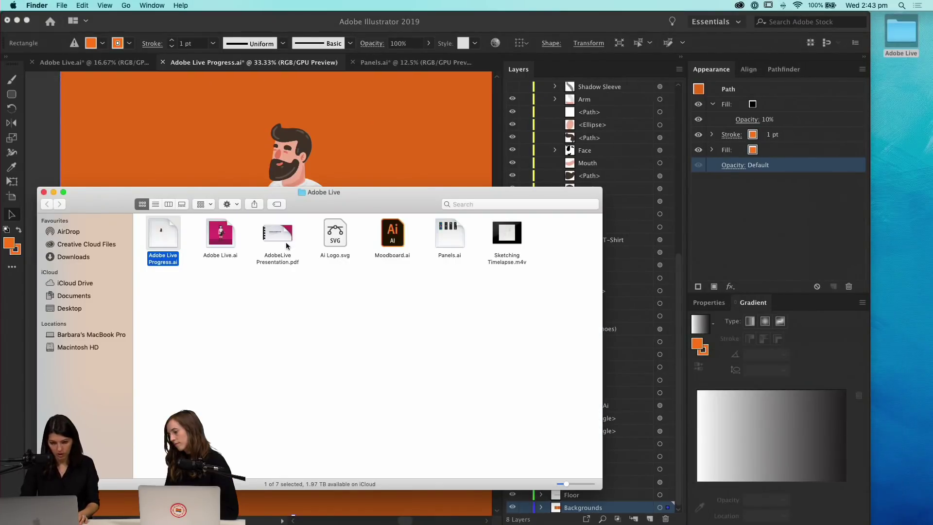
# Open Ai Logo.svg from the Adobe Live folder in Illustrator and close the folder window
pyautogui.moveTo(377, 199); pyautogui.dragTo(623, 215)
pyautogui.moveTo(581, 250); pyautogui.dragTo(397, 155)
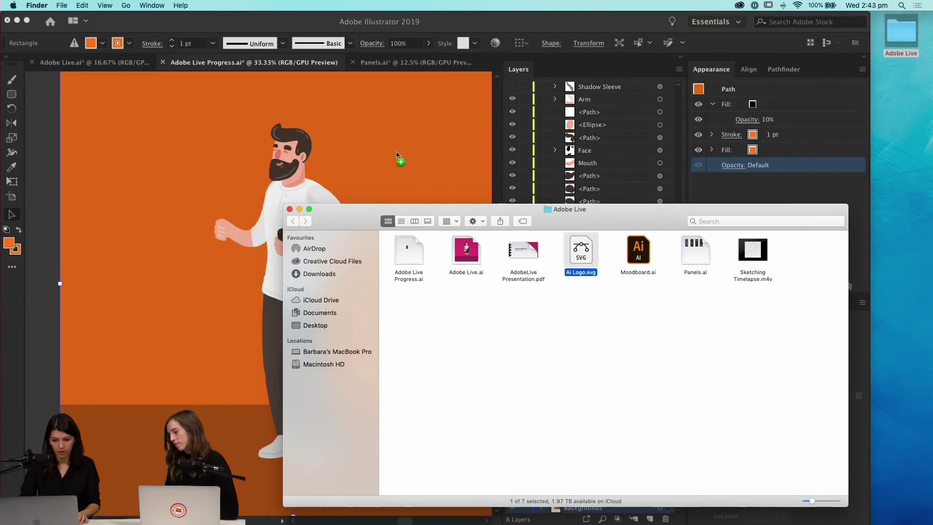
pyautogui.moveTo(290, 210); pyautogui.dragTo(291, 200)
pyautogui.click(290, 209)
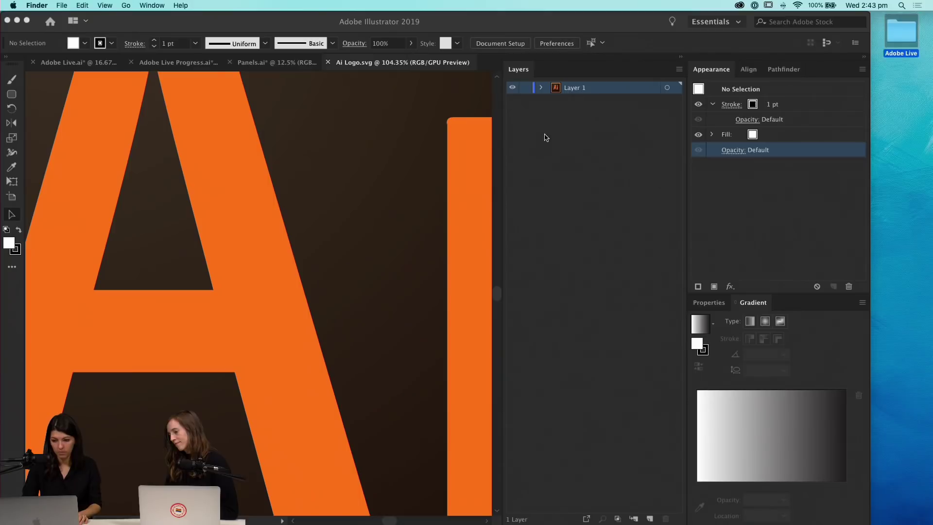
# Collapse the layers list, shift the swatches aside and widen the application window across the screen
pyautogui.click(681, 63)
pyautogui.click(680, 57)
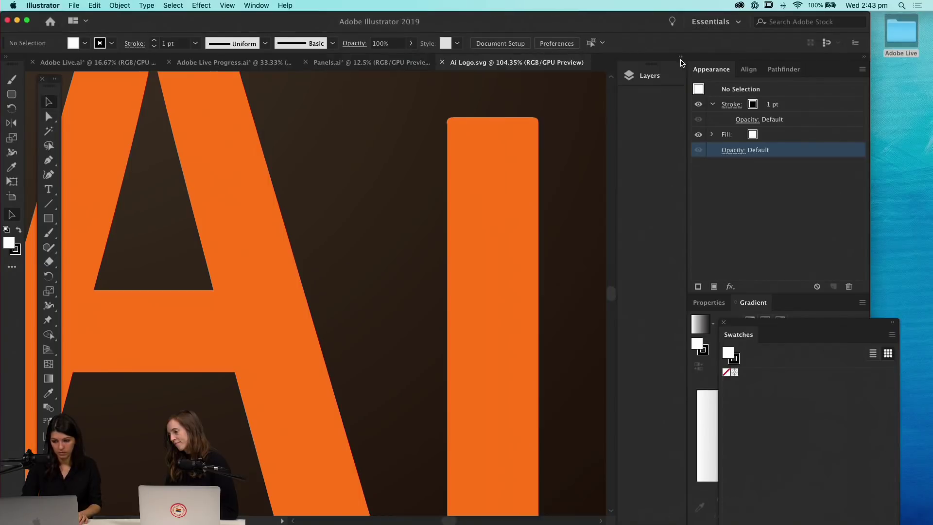
pyautogui.moveTo(777, 331); pyautogui.dragTo(755, 322)
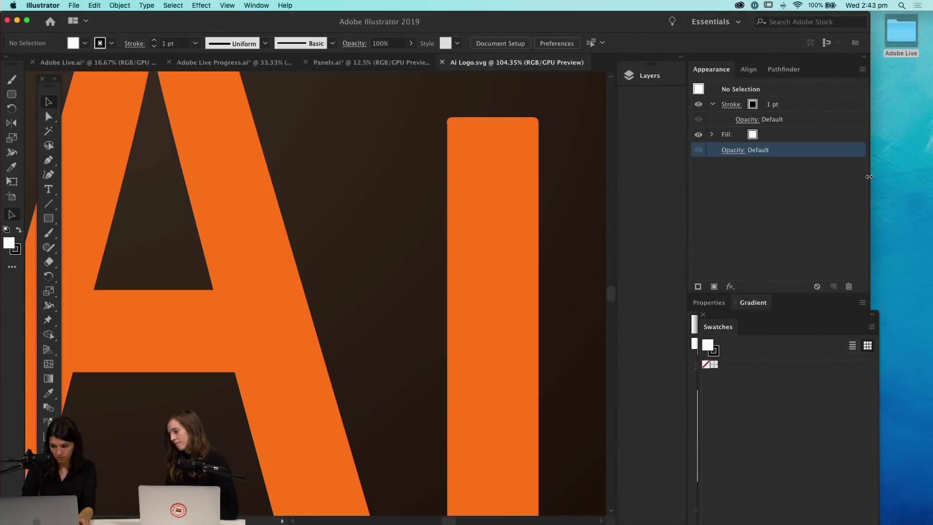
pyautogui.moveTo(869, 176); pyautogui.dragTo(929, 177)
# Select all the Ai logo artwork and copy it into the Adobe Live Progress.ai document
pyautogui.click(626, 221)
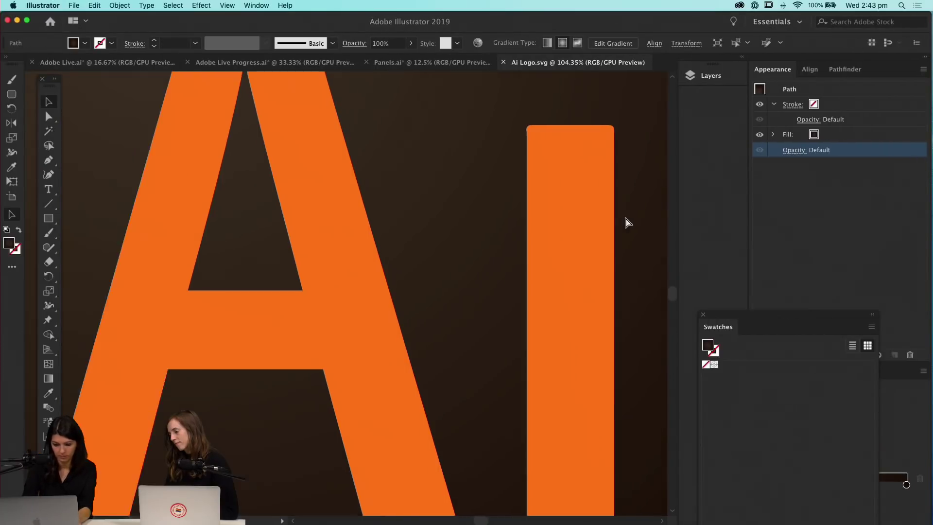
pyautogui.press('super+minus')
pyautogui.press('super+minus')
pyautogui.press('super+minus')
pyautogui.press('super+minus')
pyautogui.click(240, 144)
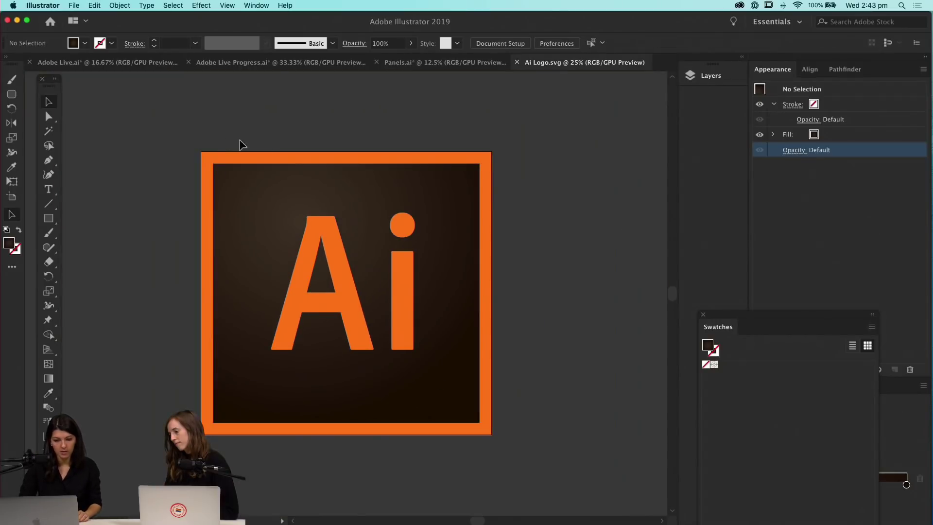
pyautogui.press('super+a')
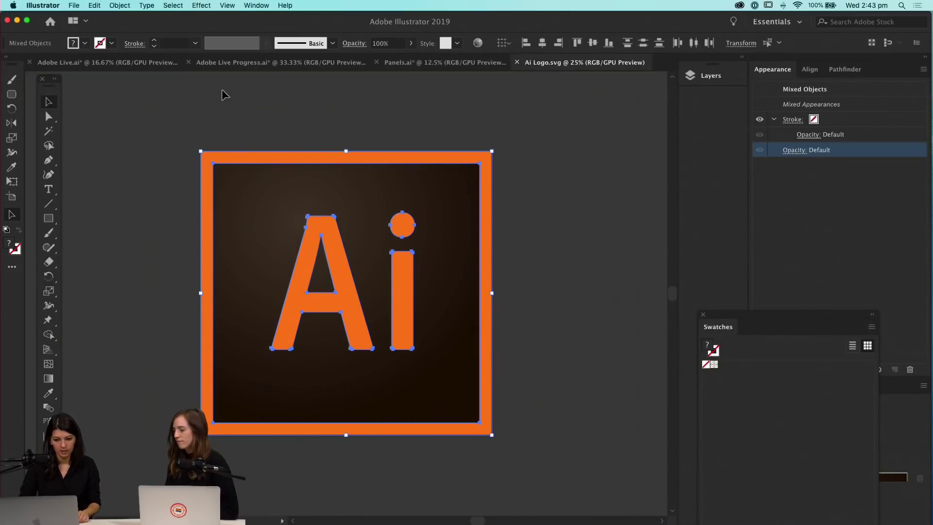
pyautogui.moveTo(261, 187); pyautogui.dragTo(298, 258)
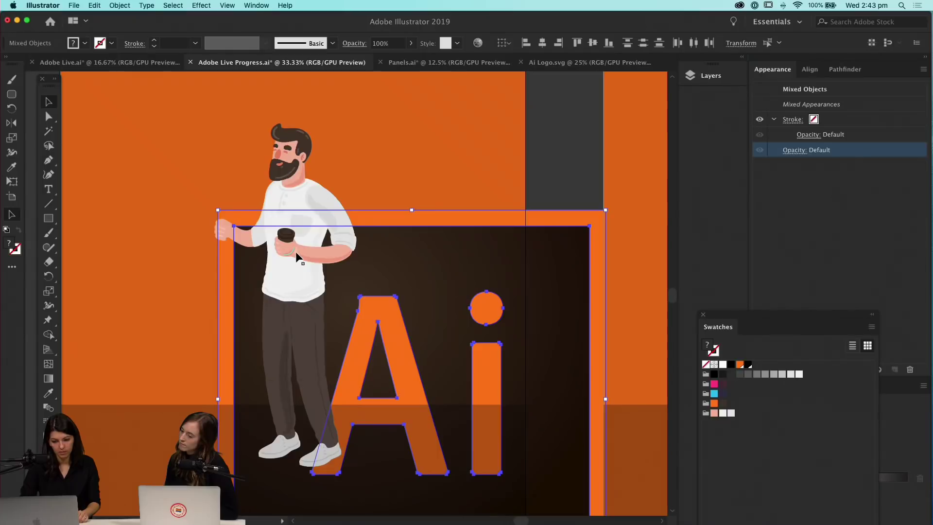
# Scale the whole logo down proportionally to a small tile just beneath the character's artboard
pyautogui.press('super+minus')
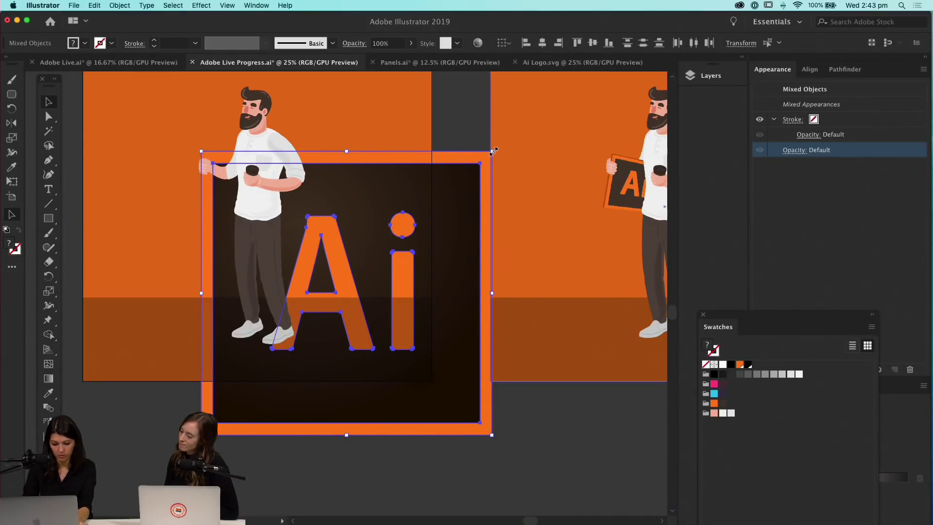
pyautogui.moveTo(493, 152); pyautogui.dragTo(257, 377)
pyautogui.click(251, 426)
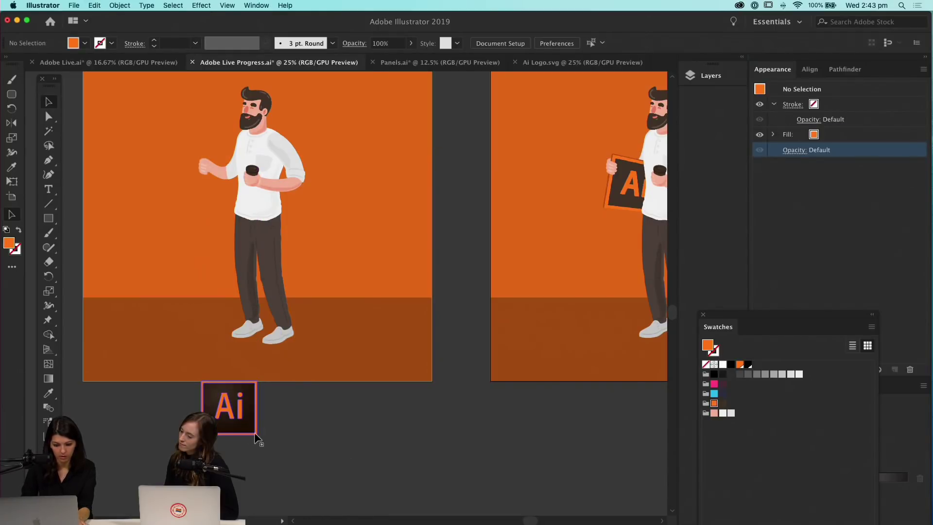
# Move all the logo parts together onto the orange wall beside the character's legs and group them
pyautogui.moveTo(242, 430); pyautogui.dragTo(173, 267)
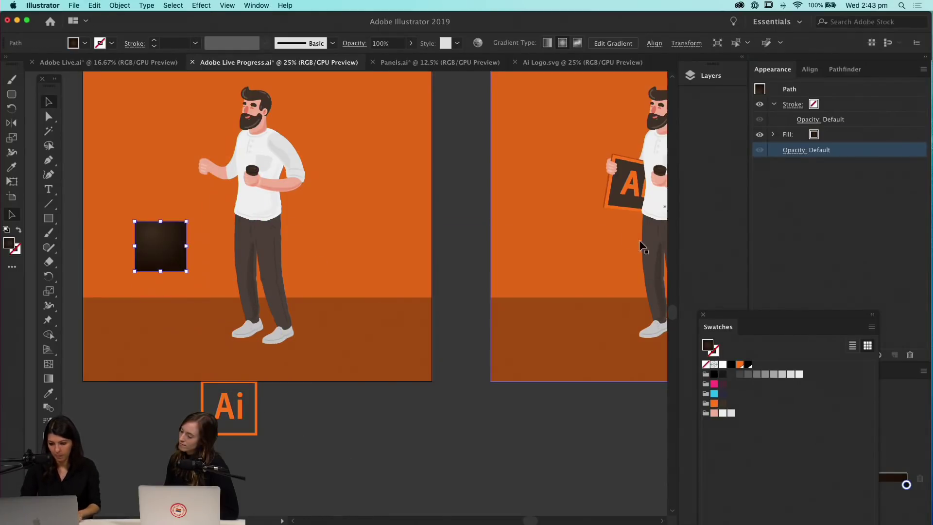
pyautogui.press('super+z')
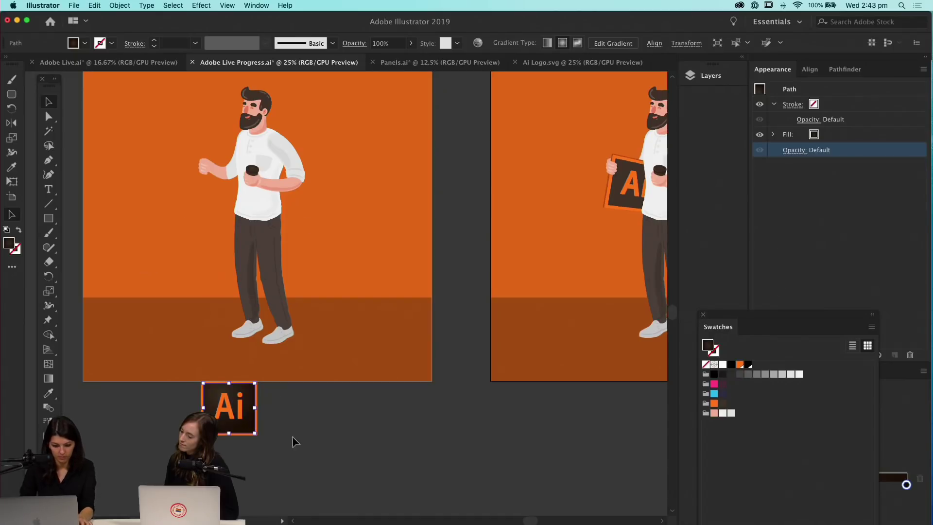
pyautogui.click(275, 456)
pyautogui.moveTo(275, 457); pyautogui.dragTo(180, 270)
pyautogui.press('super+g')
pyautogui.press('super+equal')
pyautogui.press('super+equal')
pyautogui.press('super+equal')
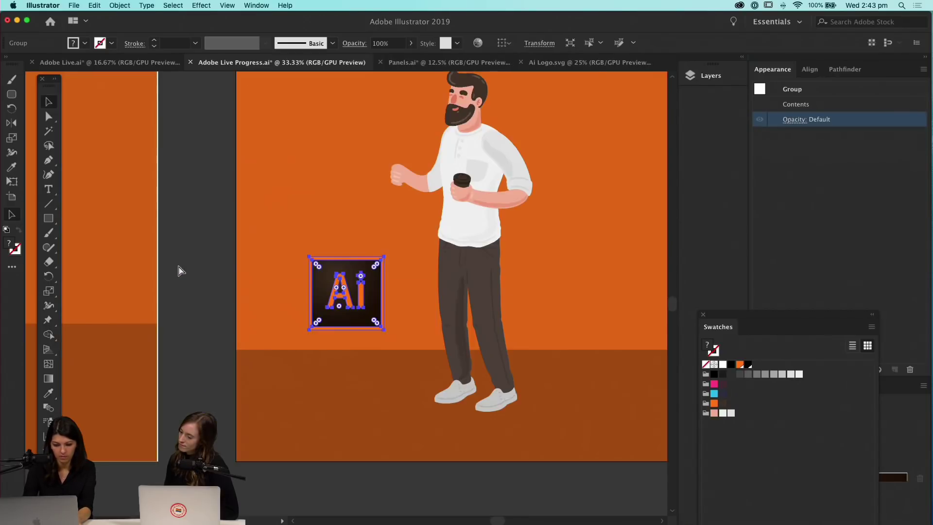
pyautogui.scroll(2, 398, 265)
pyautogui.hscroll(1, 398, 265)
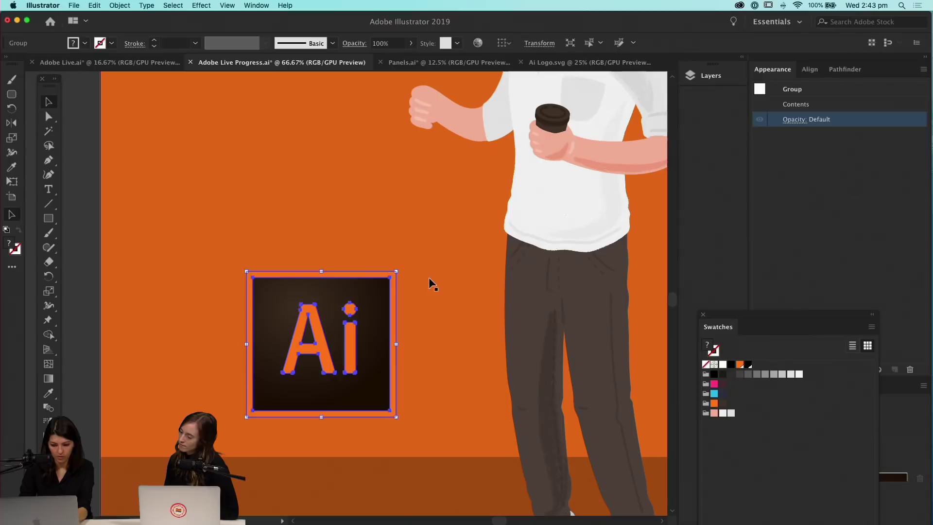
# Apply the rough black pattern brush to the strokes of the grouped Ai logo
pyautogui.click(445, 327)
pyautogui.click(386, 336)
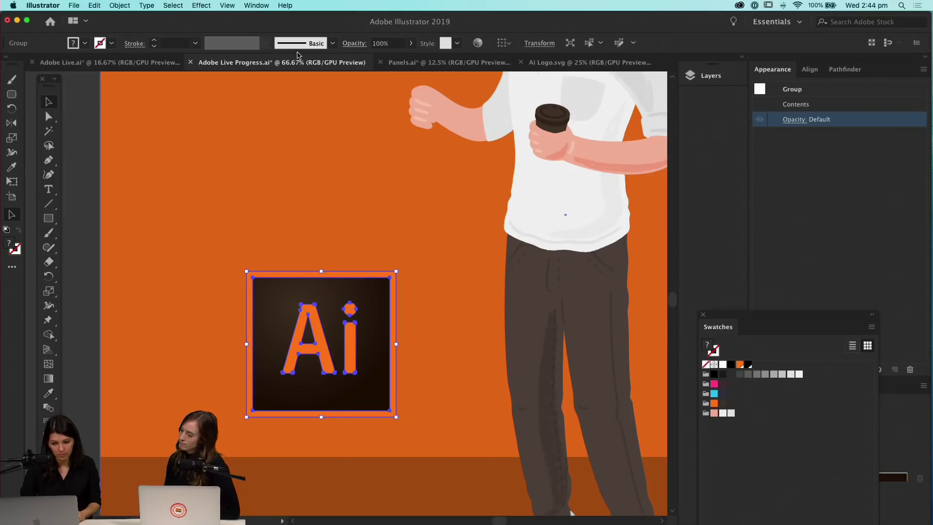
pyautogui.click(333, 43)
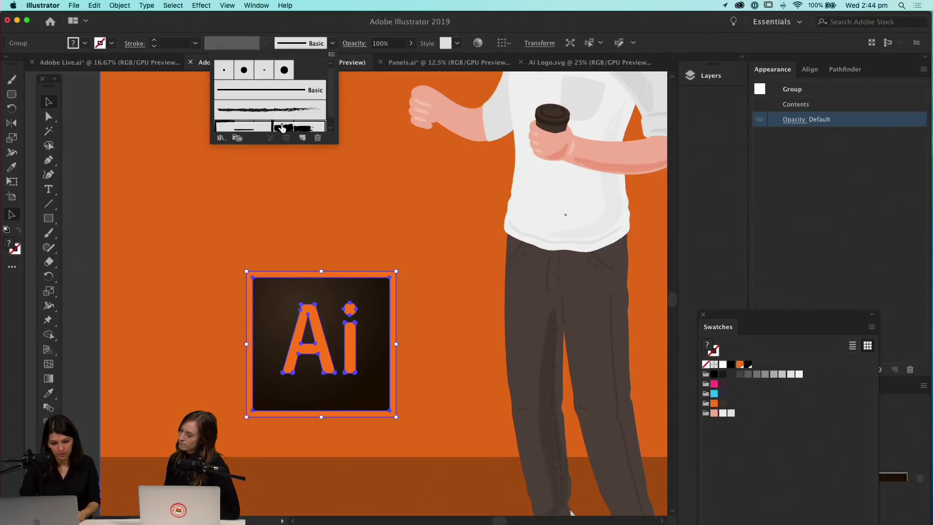
pyautogui.click(281, 128)
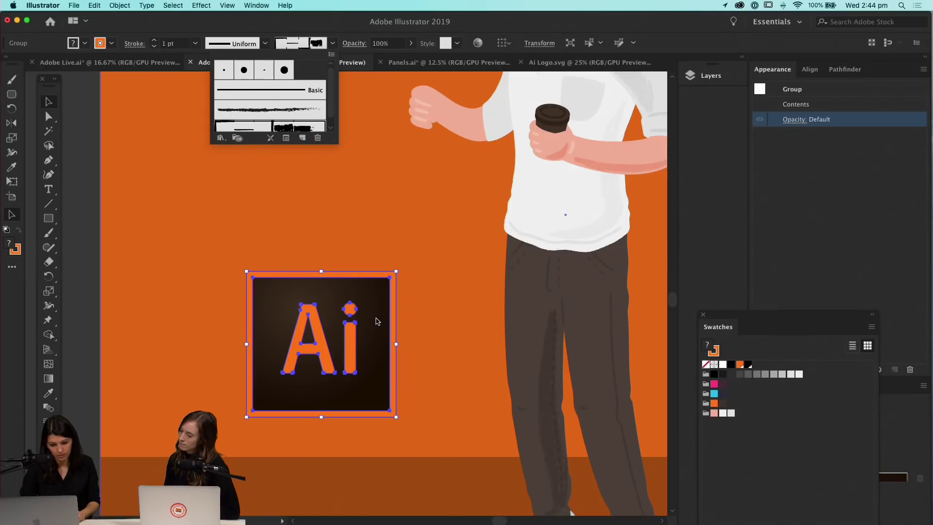
pyautogui.click(418, 316)
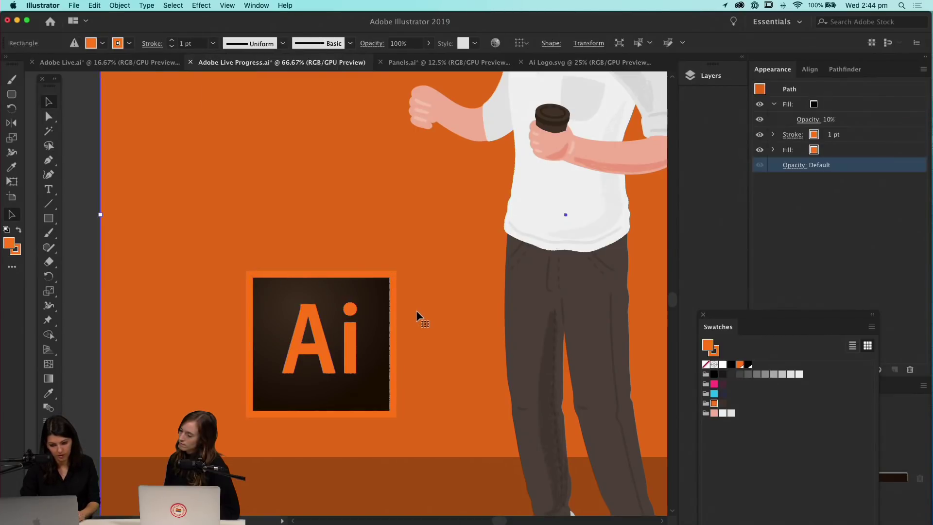
pyautogui.click(327, 295)
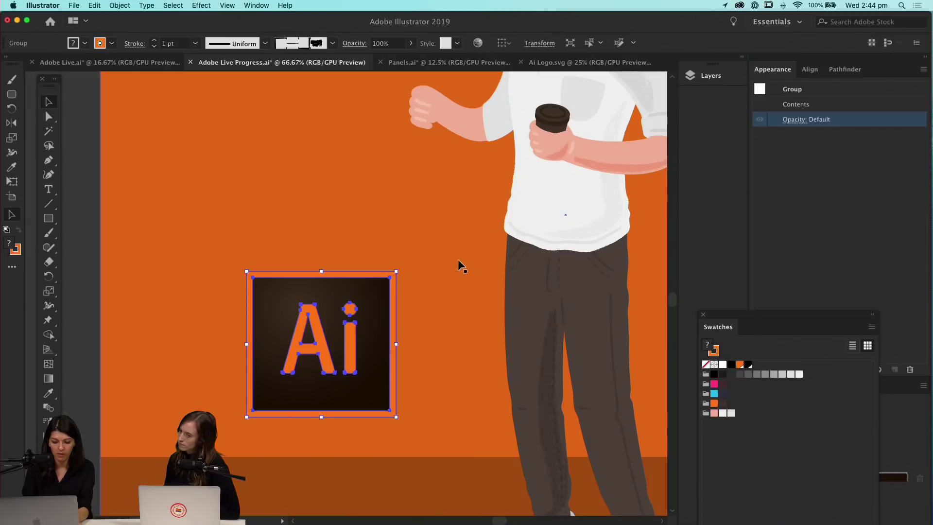
# Distort the logo in perspective with Free Transform, making the edge nearest the character shorter
pyautogui.moveTo(437, 255); pyautogui.dragTo(403, 306)
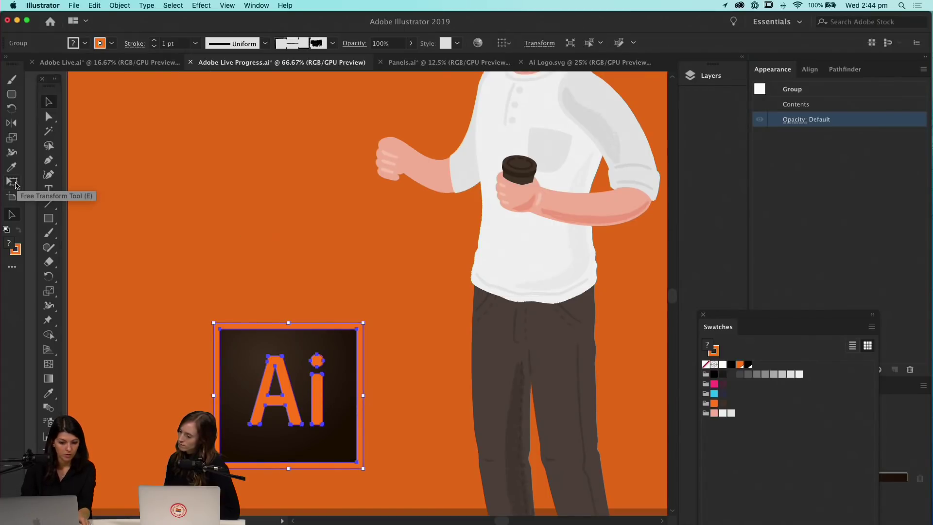
pyautogui.click(17, 184)
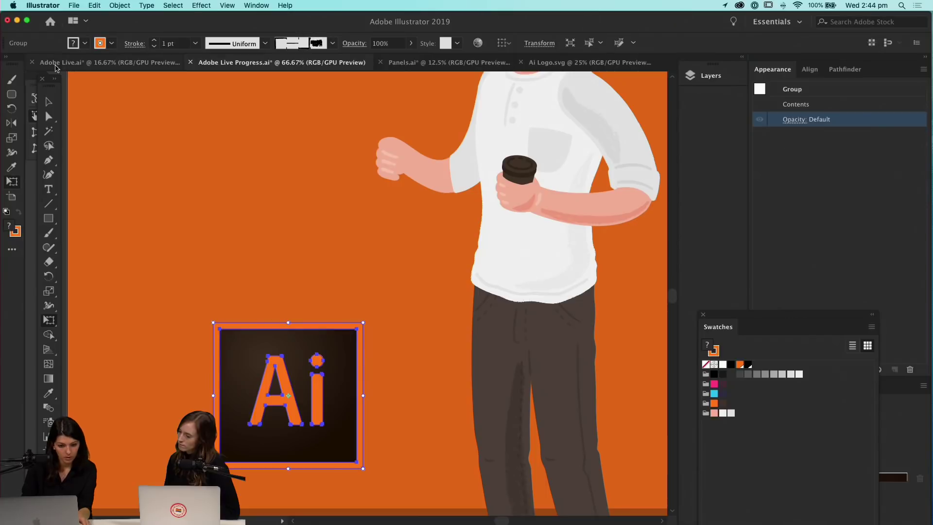
pyautogui.moveTo(46, 90); pyautogui.dragTo(75, 93)
pyautogui.click(36, 131)
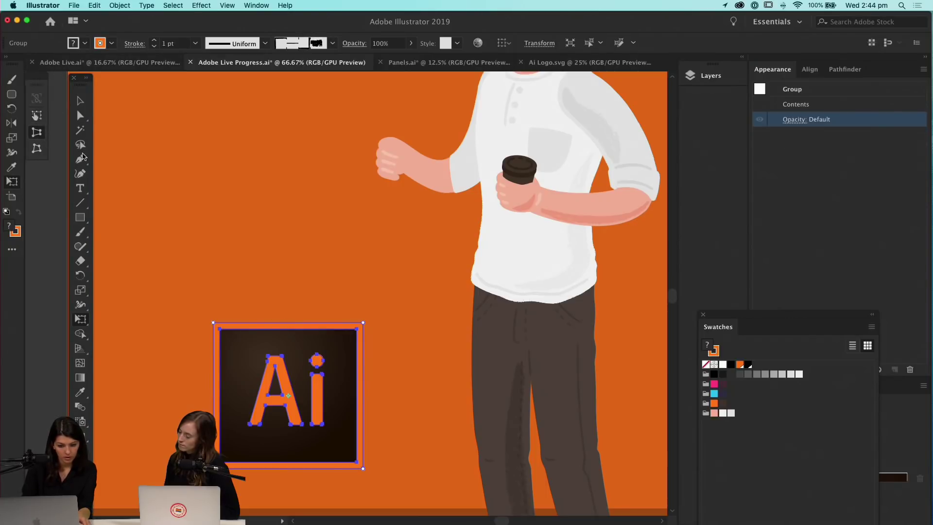
pyautogui.moveTo(362, 323); pyautogui.dragTo(363, 340)
pyautogui.press('v')
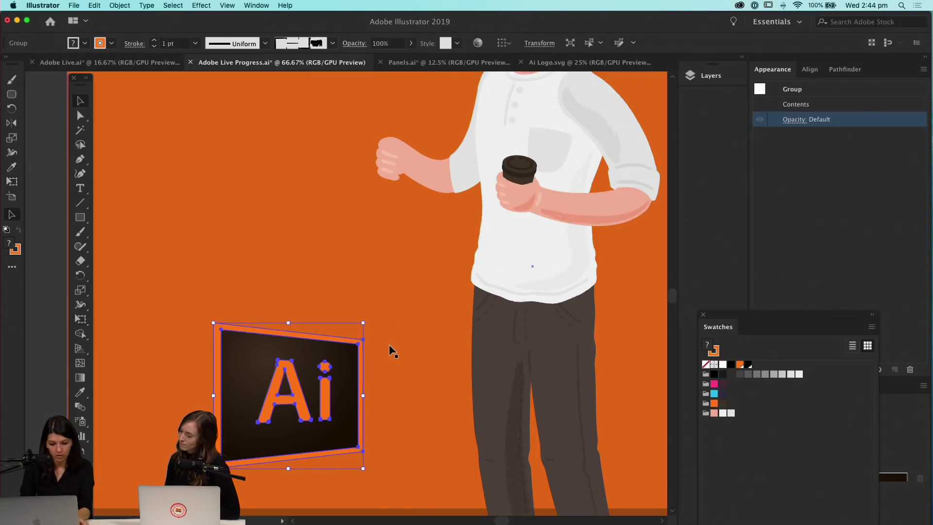
# Narrow the distorted logo slightly and place it over the character's raised hand and shirt edge
pyautogui.click(389, 350)
pyautogui.click(344, 410)
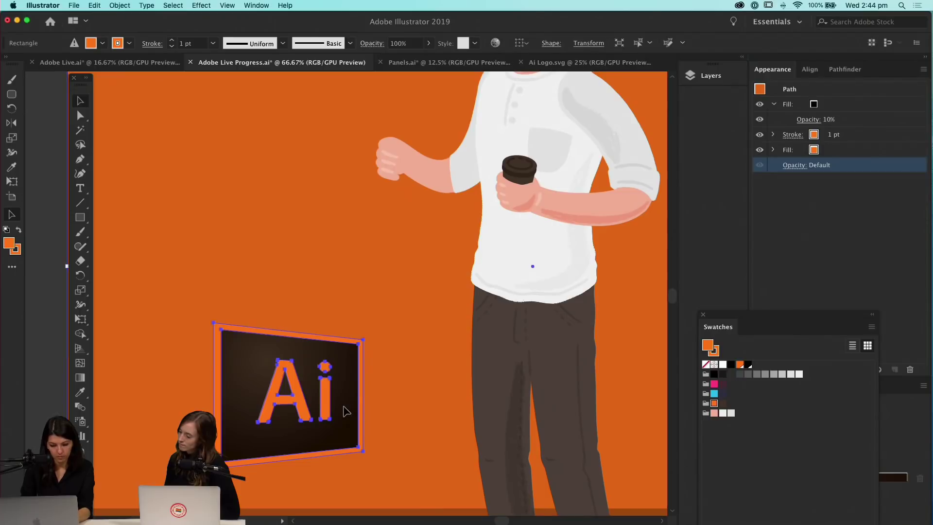
pyautogui.moveTo(355, 398); pyautogui.dragTo(409, 386)
pyautogui.click(395, 364)
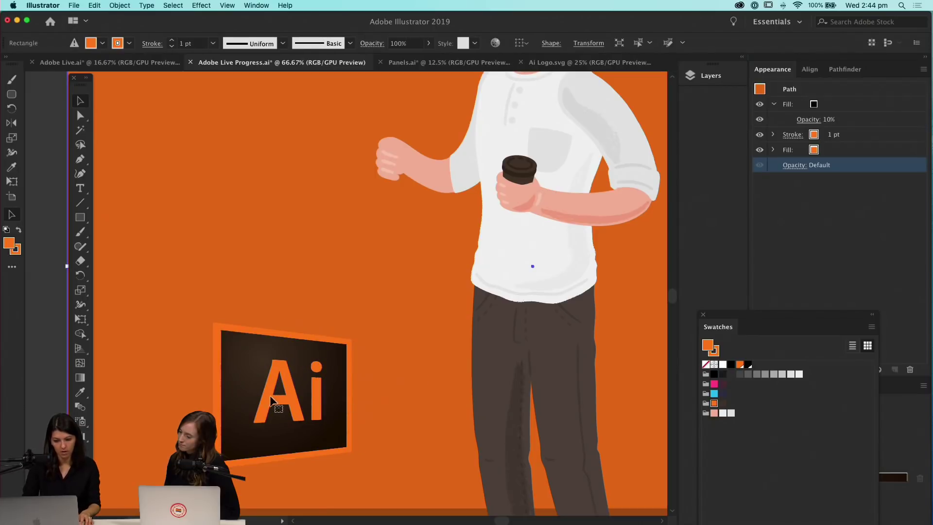
pyautogui.moveTo(291, 410); pyautogui.dragTo(427, 203)
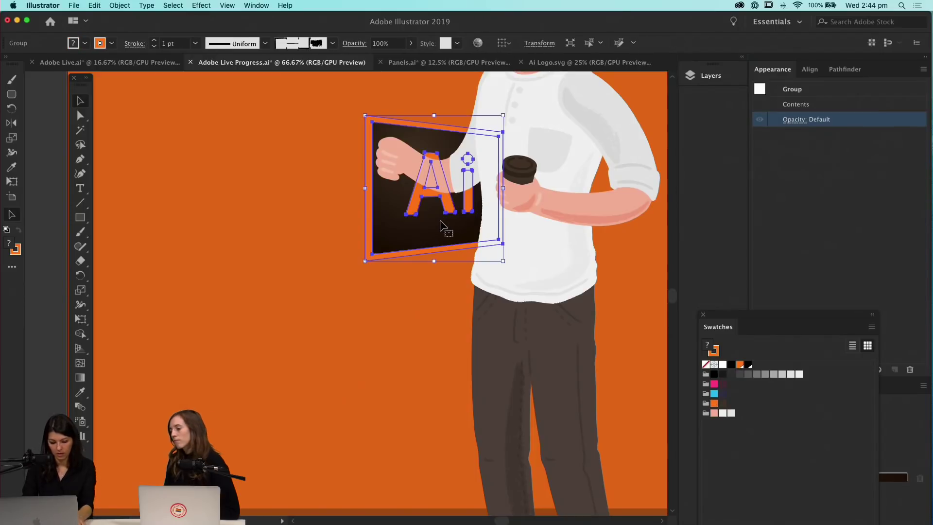
pyautogui.press('super+minus')
pyautogui.press('super+minus')
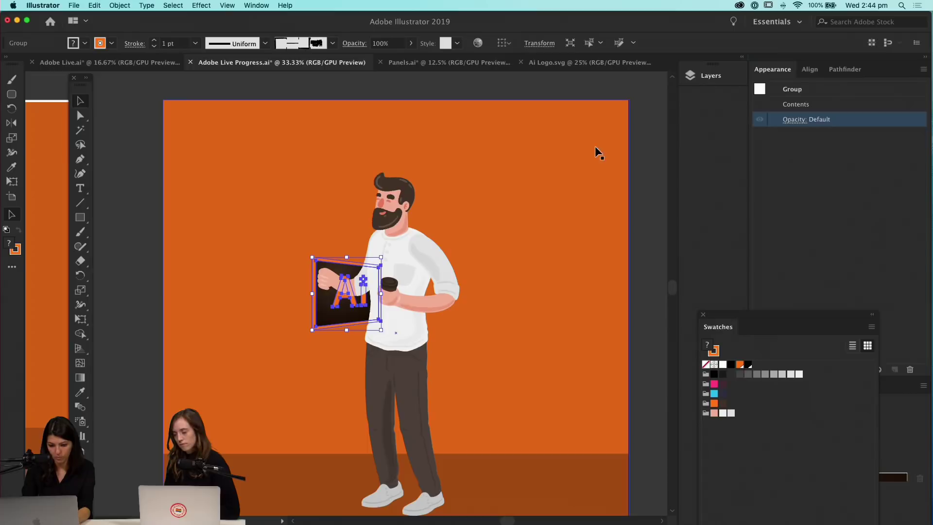
# Close the swatches, lengthen the layers list, and reveal the Backgrounds layer's contents with Details collapsed
pyautogui.click(703, 315)
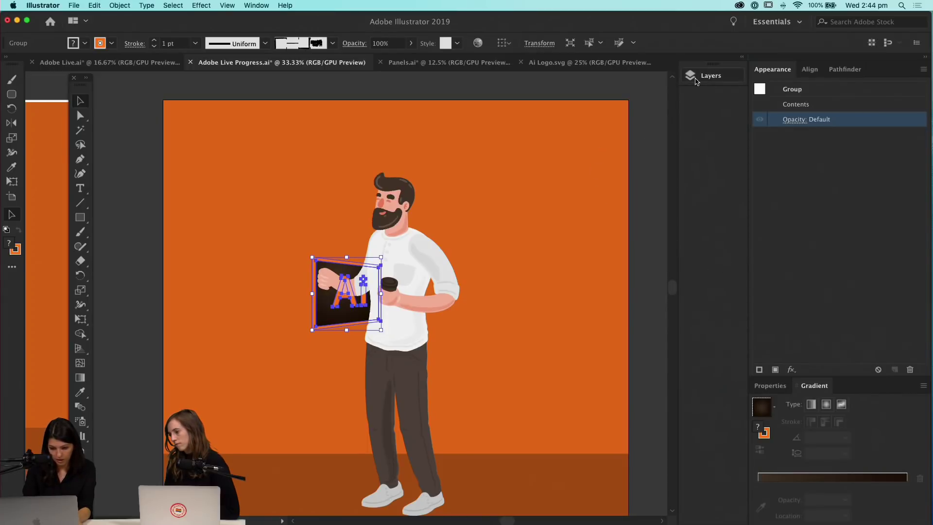
pyautogui.click(697, 78)
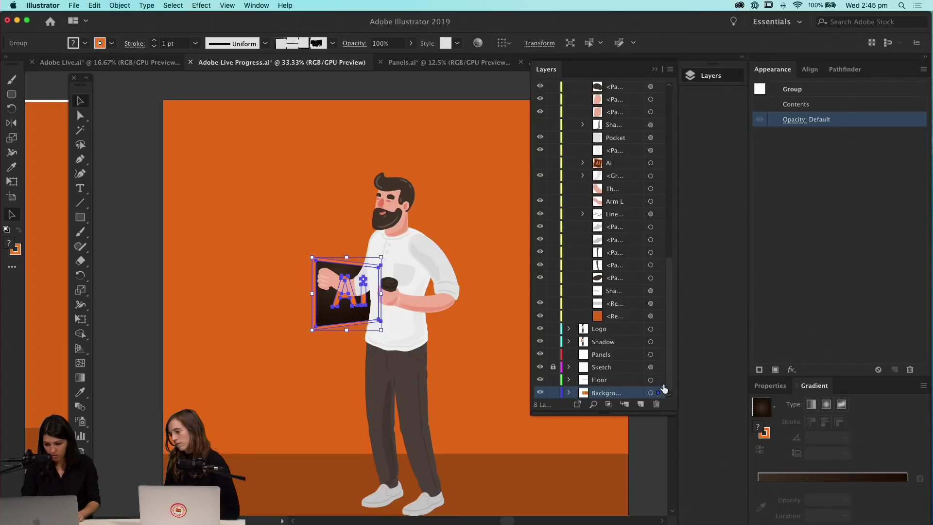
pyautogui.moveTo(666, 414); pyautogui.dragTo(665, 490)
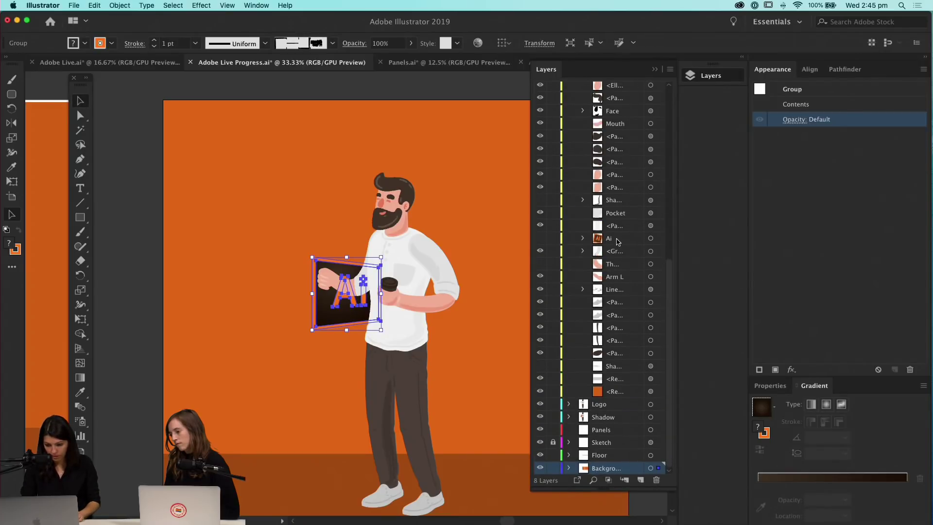
pyautogui.scroll(10, 571, 205)
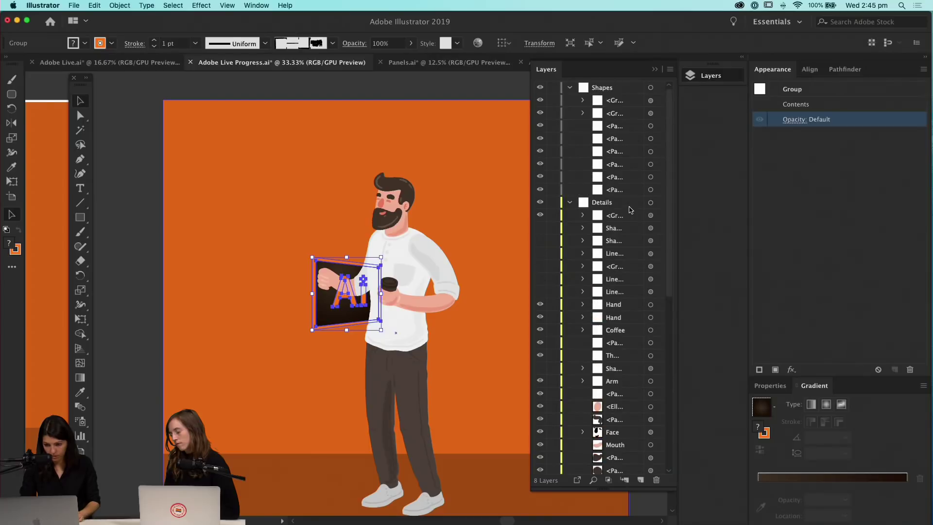
pyautogui.click(570, 203)
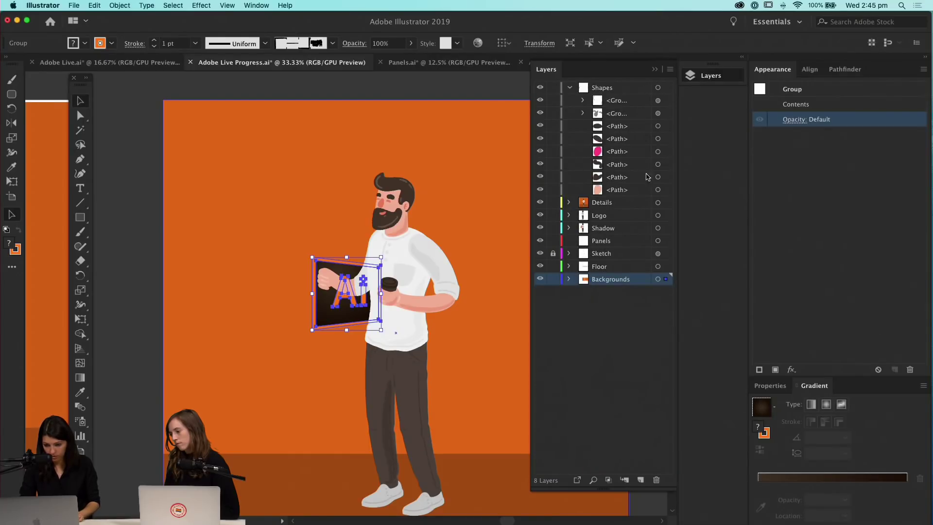
pyautogui.click(569, 282)
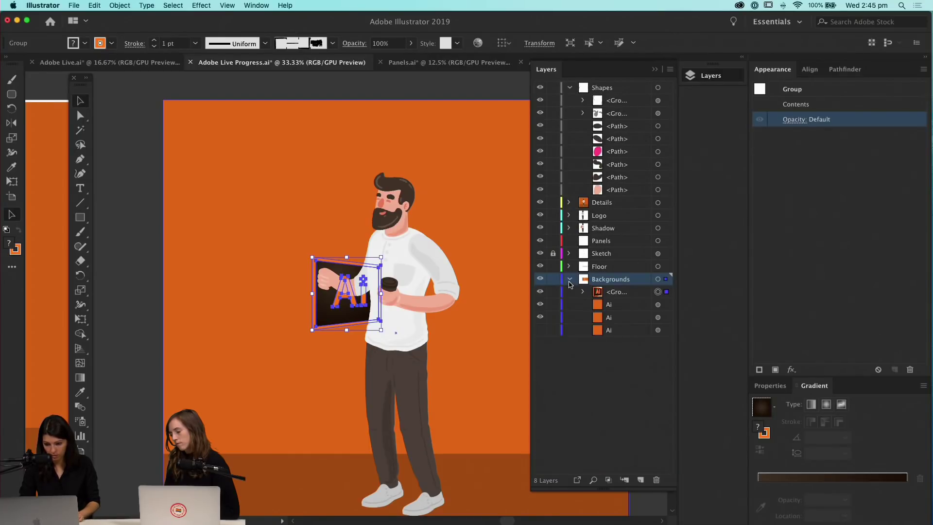
# Move the logo group from the Backgrounds layer into the Logo layer and expand that layer
pyautogui.click(610, 294)
pyautogui.click(610, 340)
pyautogui.click(627, 294)
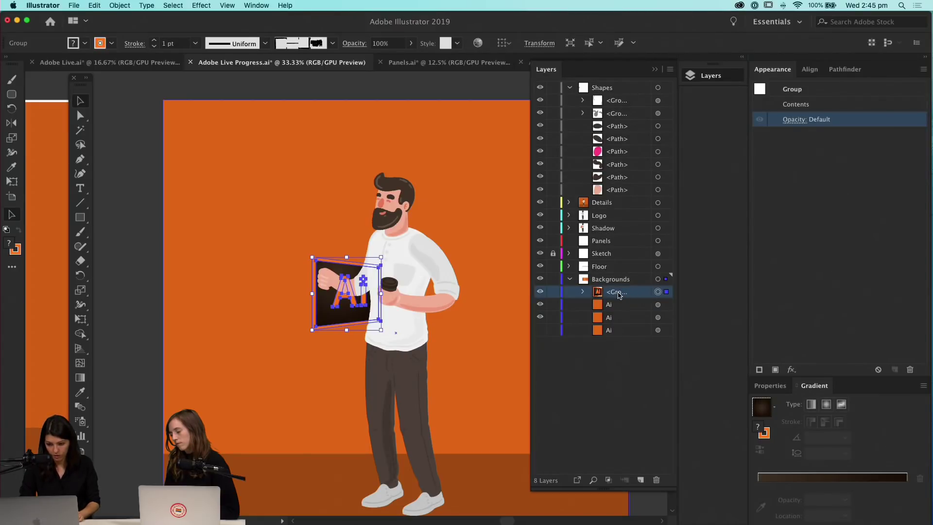
pyautogui.moveTo(616, 293); pyautogui.dragTo(608, 216)
pyautogui.click(568, 215)
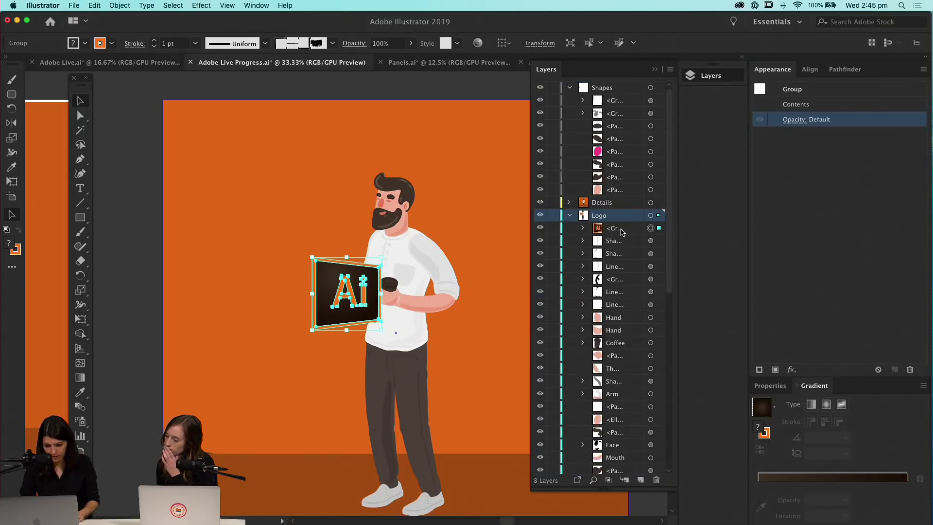
# Move the logo group down the Logo layer's stack to between Shadow T-Shirt and Pocket
pyautogui.moveTo(610, 231); pyautogui.dragTo(614, 394)
pyautogui.scroll(-5, 614, 379)
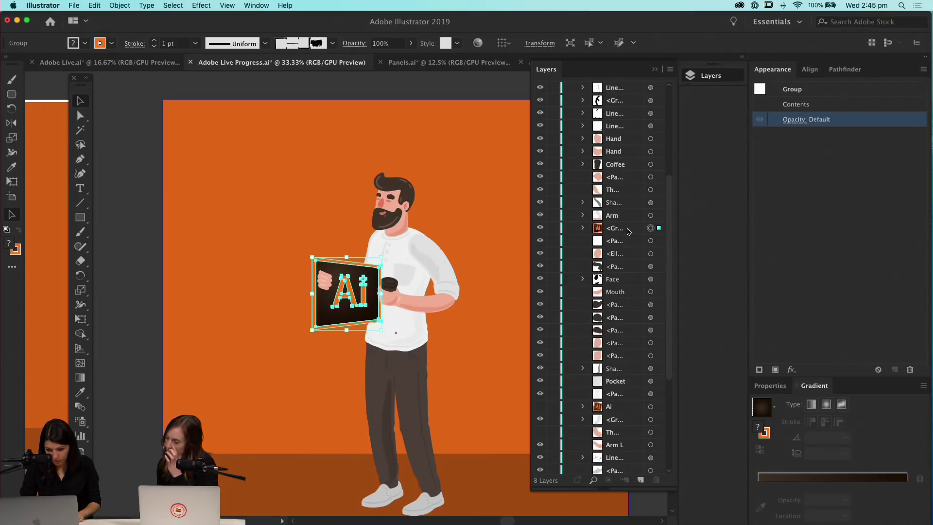
pyautogui.click(625, 232)
pyautogui.moveTo(625, 232); pyautogui.dragTo(614, 375)
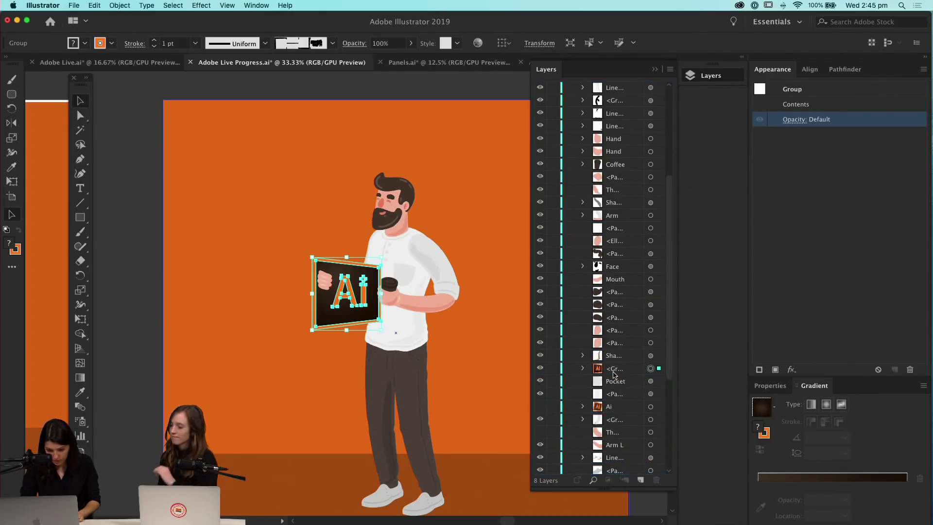
# Show the full layer names and move the logo group below the shirt path and the Ai object in the Logo layer
pyautogui.click(421, 292)
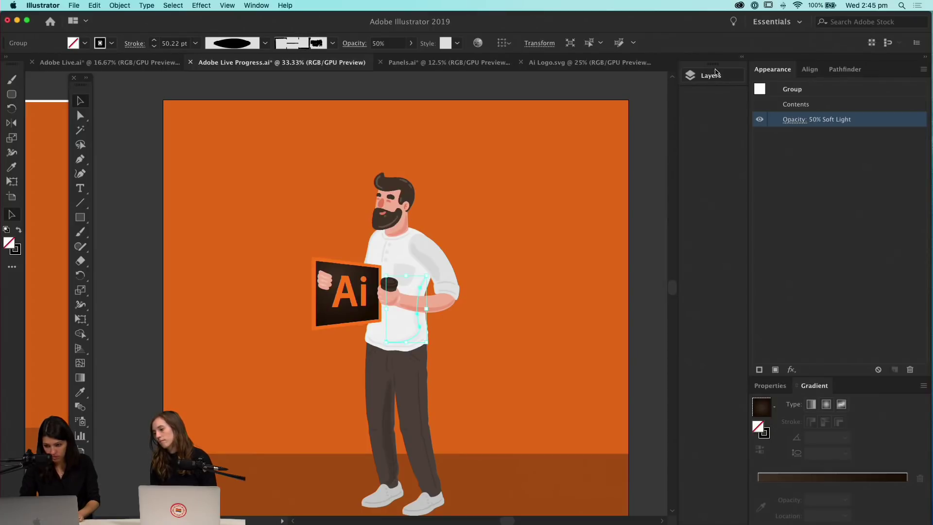
pyautogui.click(686, 72)
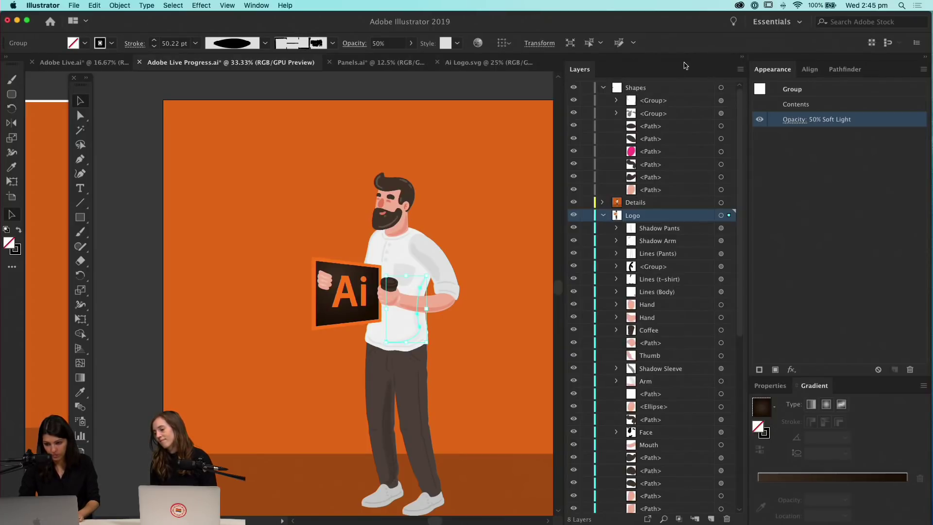
pyautogui.moveTo(657, 68); pyautogui.dragTo(741, 69)
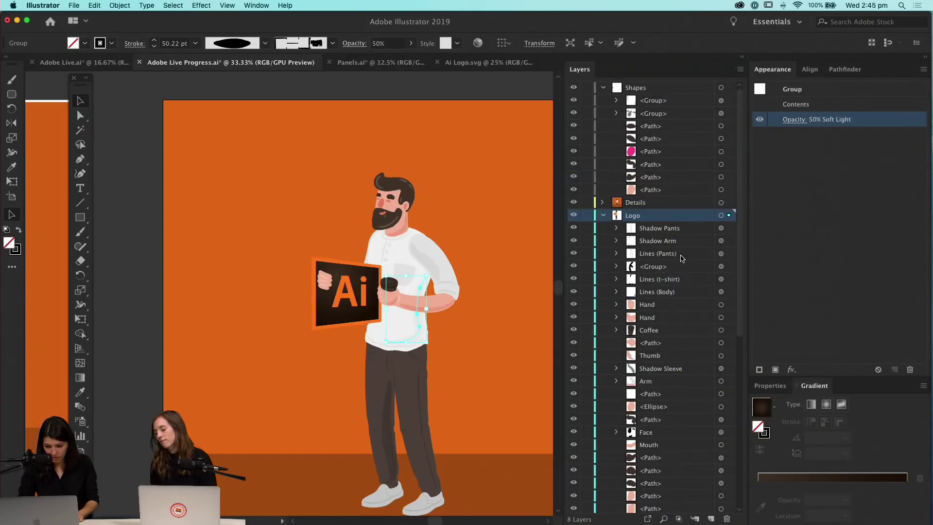
pyautogui.scroll(-2, 682, 258)
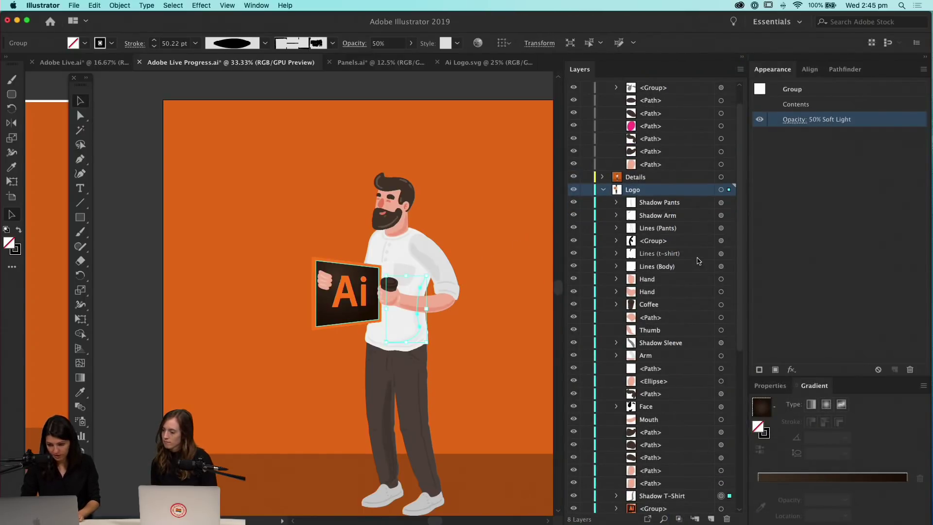
pyautogui.press('super+alt+bracketleft')
pyautogui.scroll(-3, 686, 247)
pyautogui.scroll(-10, 685, 246)
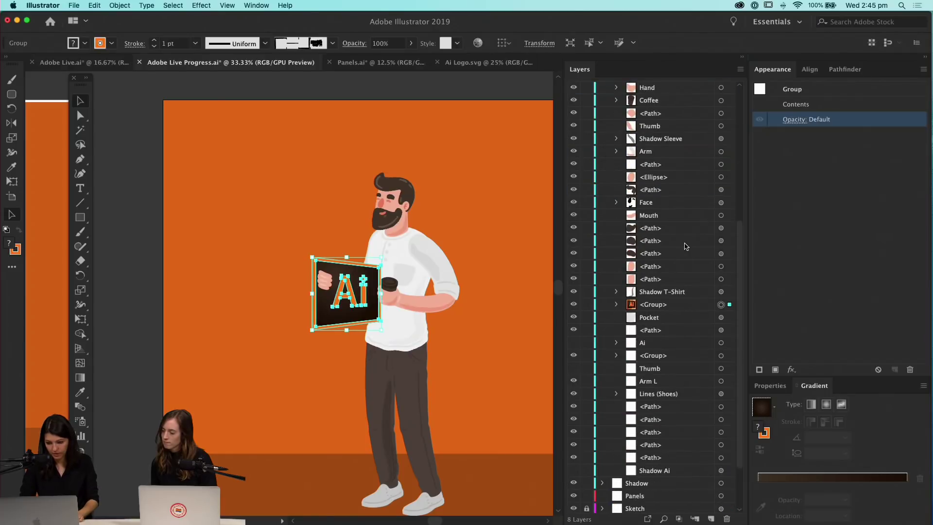
pyautogui.moveTo(652, 306); pyautogui.dragTo(647, 336)
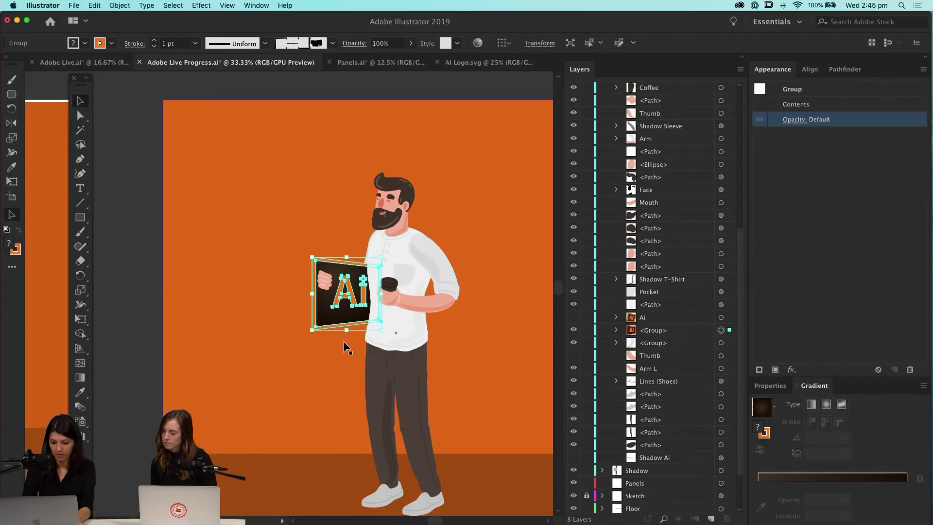
# Move the logo tile toward the character so the raised hand grips its outer edge and the shirt covers its inner side
pyautogui.press('super+1')
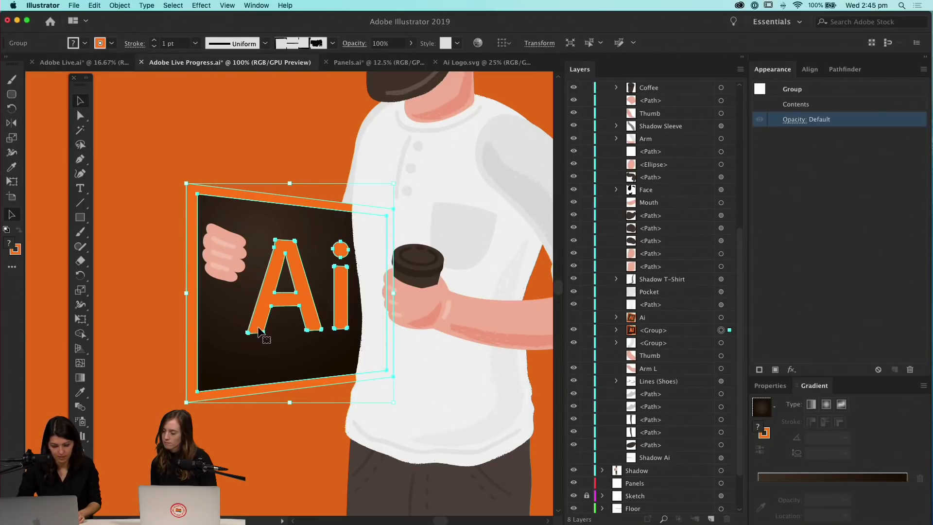
pyautogui.click(279, 426)
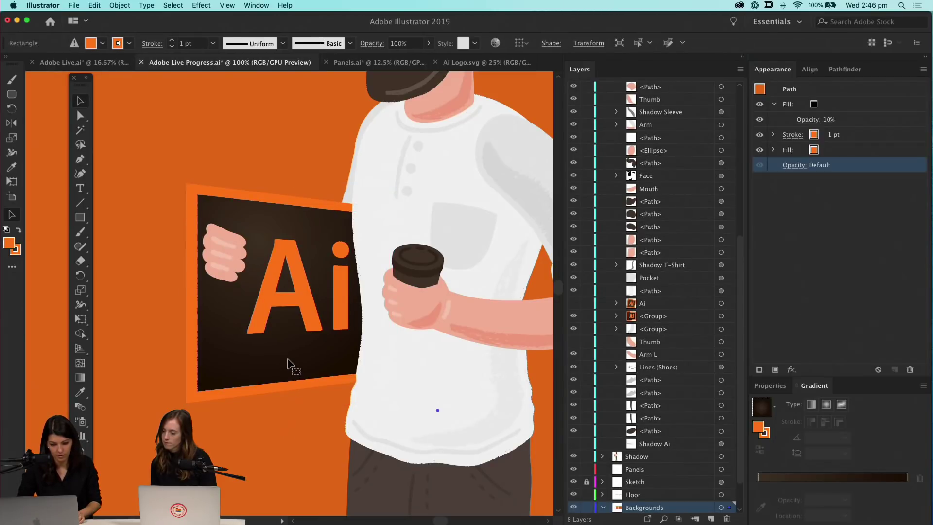
pyautogui.click(298, 356)
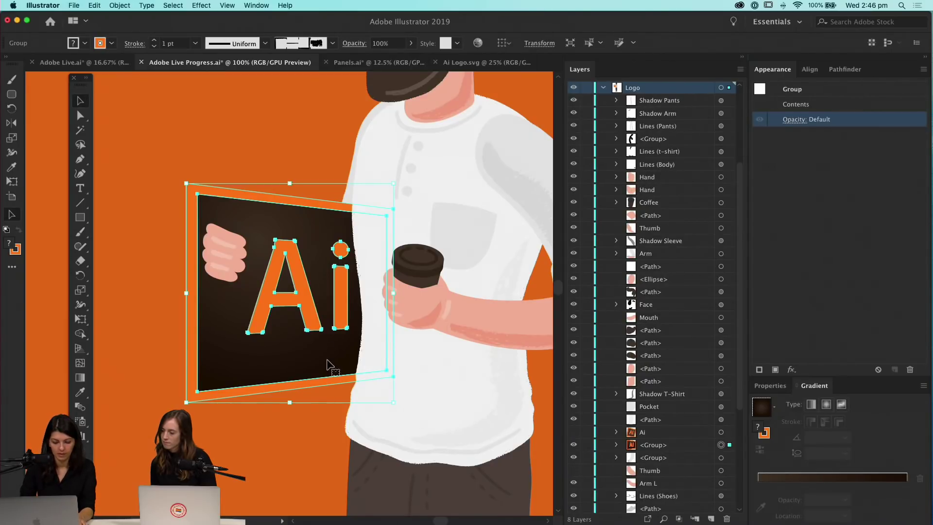
pyautogui.moveTo(339, 362); pyautogui.dragTo(372, 370)
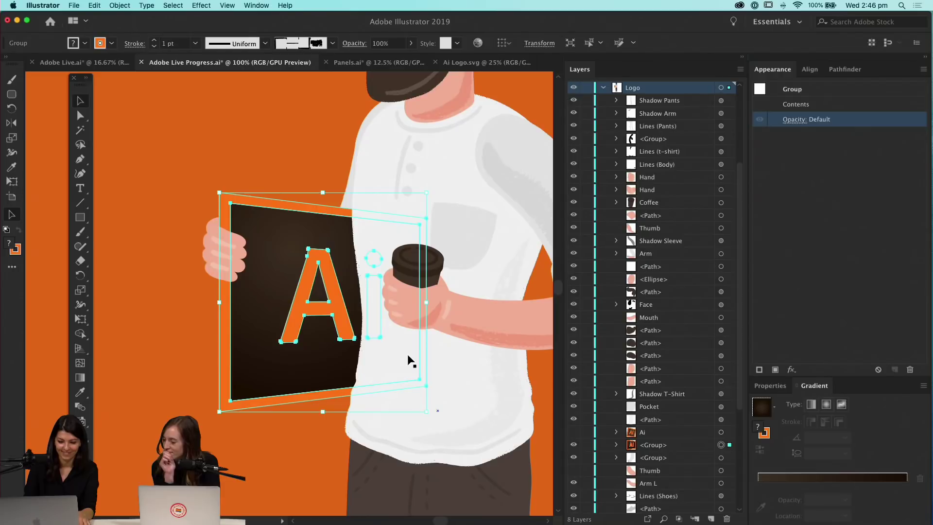
pyautogui.click(284, 451)
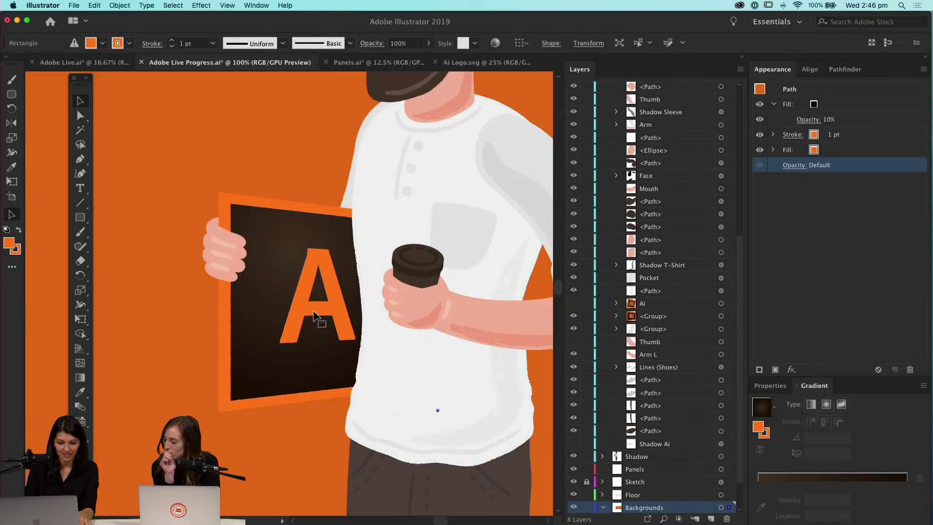
# Scale the logo tile down from its upper outer corner and adjust it behind the shirt, keeping the outer edge in the hand
pyautogui.click(355, 282)
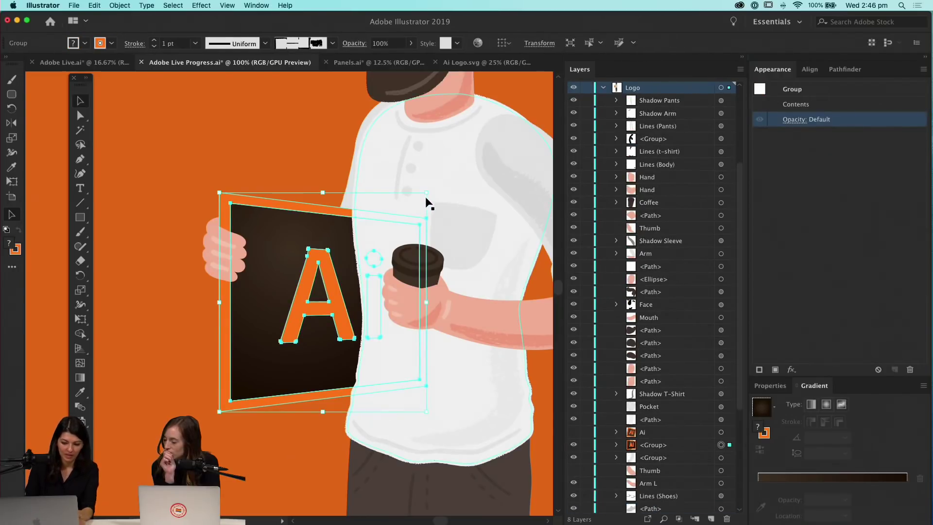
pyautogui.moveTo(426, 413); pyautogui.dragTo(394, 380)
pyautogui.moveTo(379, 343); pyautogui.dragTo(364, 343)
pyautogui.click(272, 447)
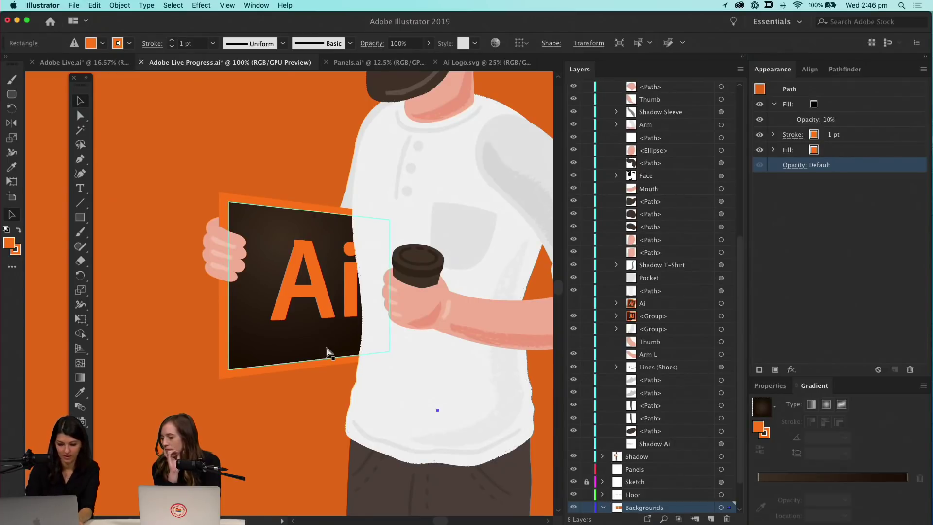
# Review the whole character with the smaller tile, then compare it with the character on the neighbouring artboard
pyautogui.press('super+minus')
pyautogui.press('super+minus')
pyautogui.press('super+minus')
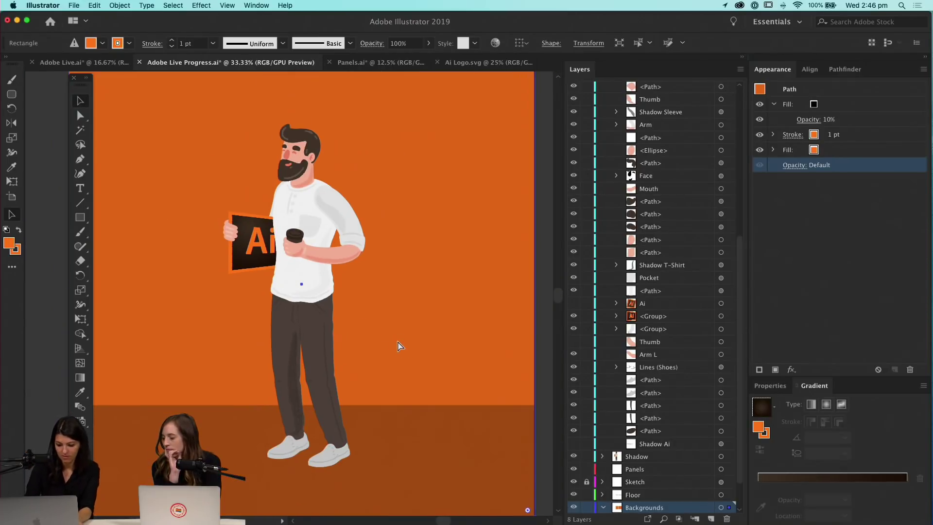
pyautogui.press('super+minus')
pyautogui.moveTo(432, 318); pyautogui.dragTo(393, 308)
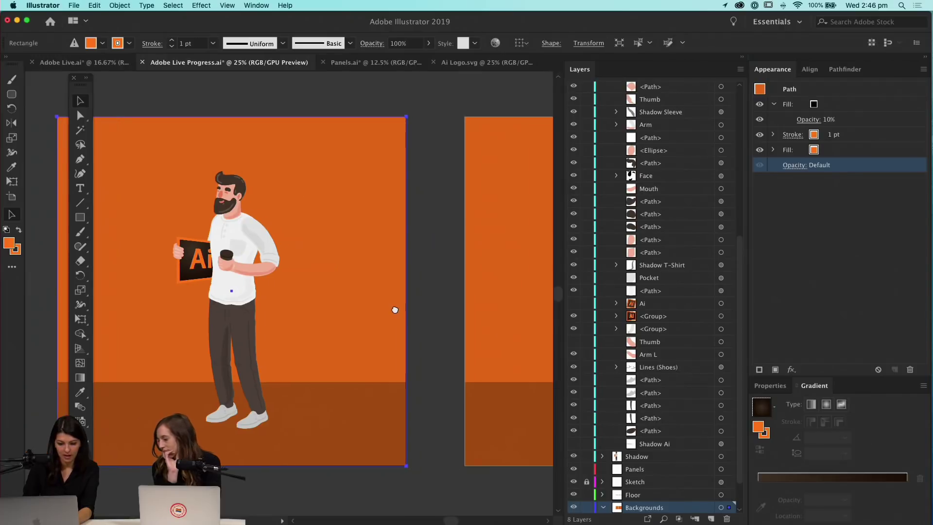
pyautogui.moveTo(457, 326); pyautogui.dragTo(486, 326)
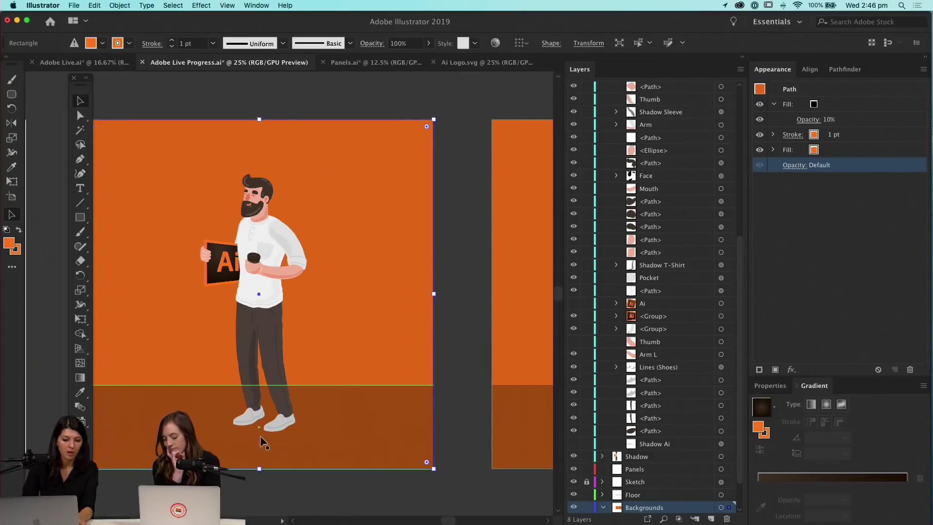
pyautogui.moveTo(377, 323); pyautogui.dragTo(333, 307)
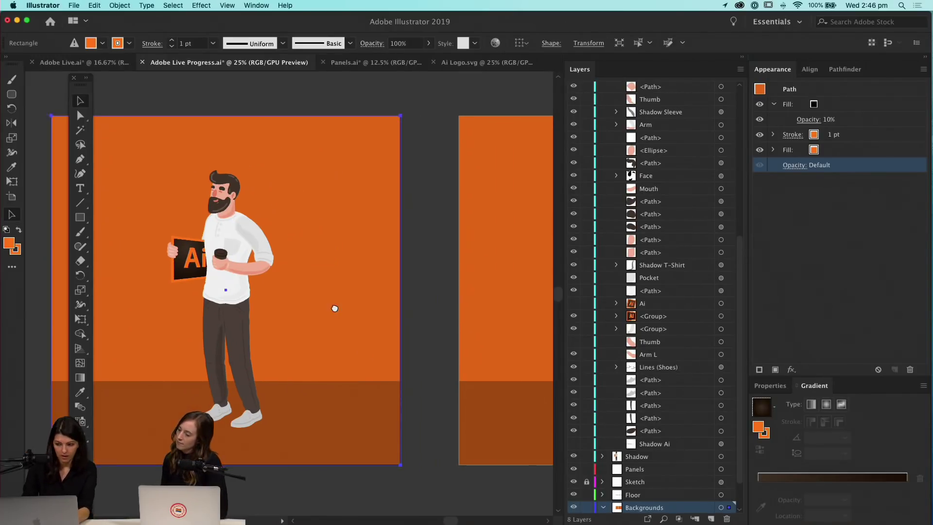
pyautogui.moveTo(456, 316); pyautogui.dragTo(341, 320)
pyautogui.moveTo(410, 324); pyautogui.dragTo(316, 316)
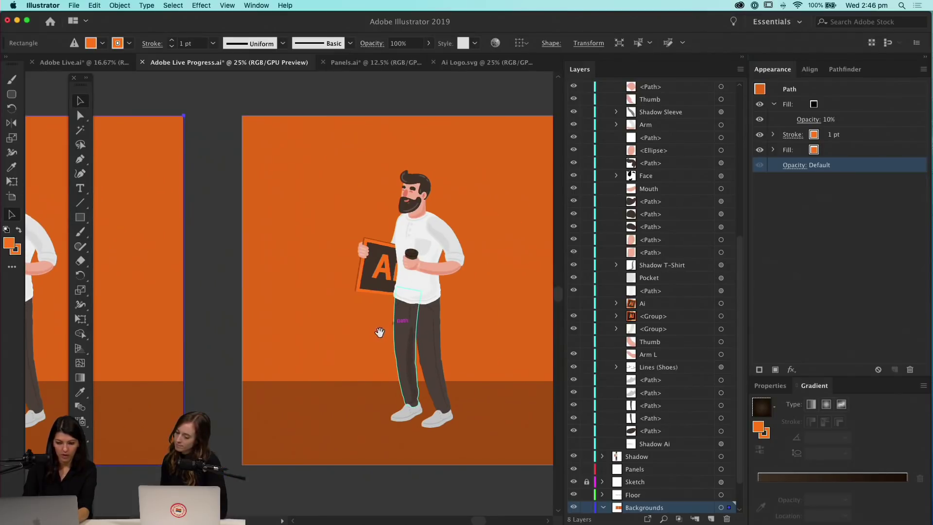
pyautogui.moveTo(381, 329); pyautogui.dragTo(306, 321)
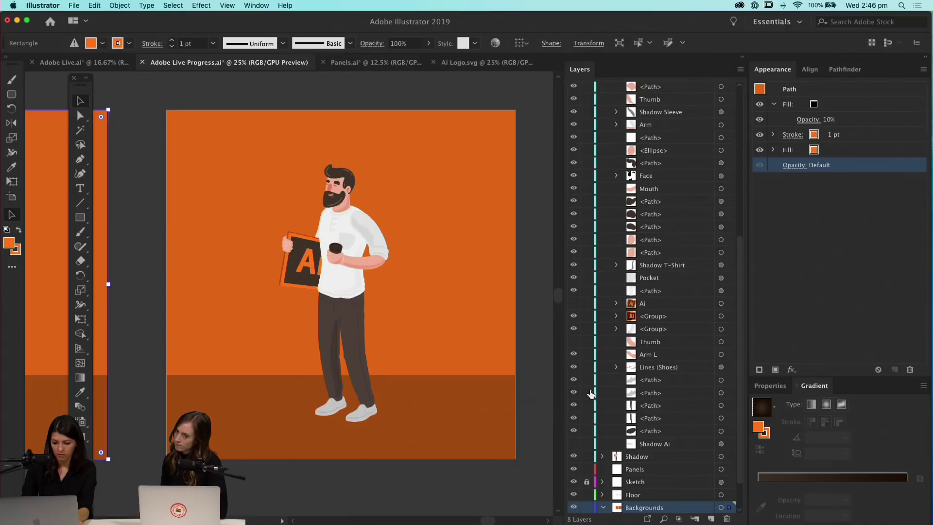
# Lock the Backgrounds and Floor layers and collapse the Backgrounds layer
pyautogui.scroll(-3, 633, 409)
pyautogui.click(587, 468)
pyautogui.click(475, 427)
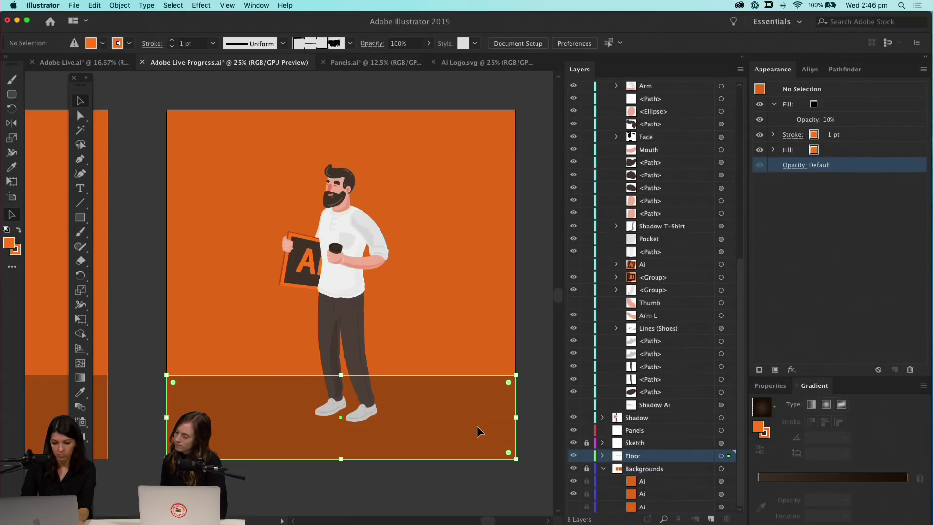
pyautogui.click(587, 457)
pyautogui.click(603, 469)
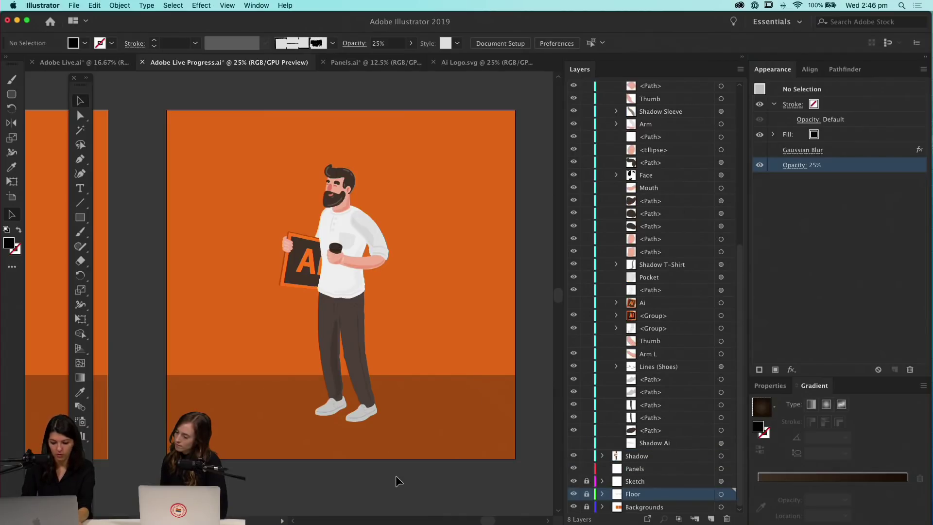
# Collapse the Logo and Shapes layers and make Shadow the active layer, focusing on the character's shoes
pyautogui.press('super+equal')
pyautogui.moveTo(395, 475); pyautogui.dragTo(277, 321)
pyautogui.press('super+equal')
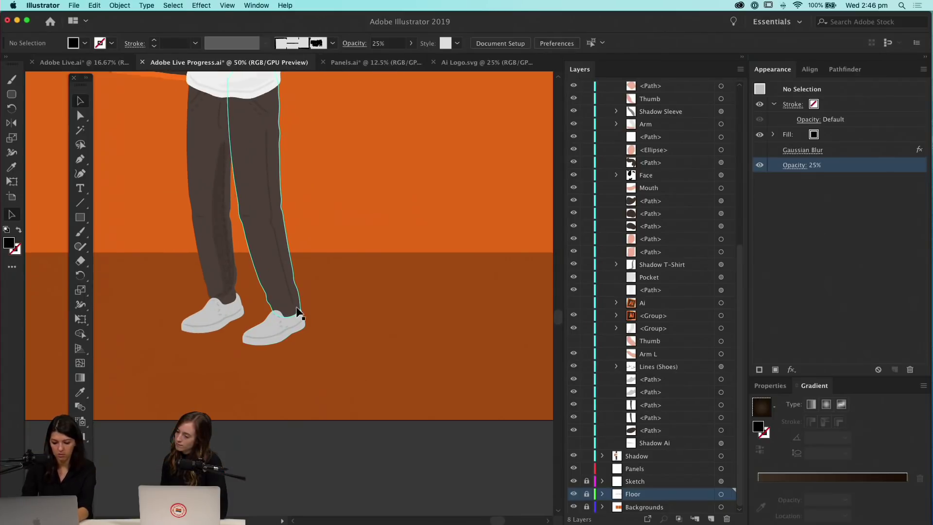
pyautogui.press('l')
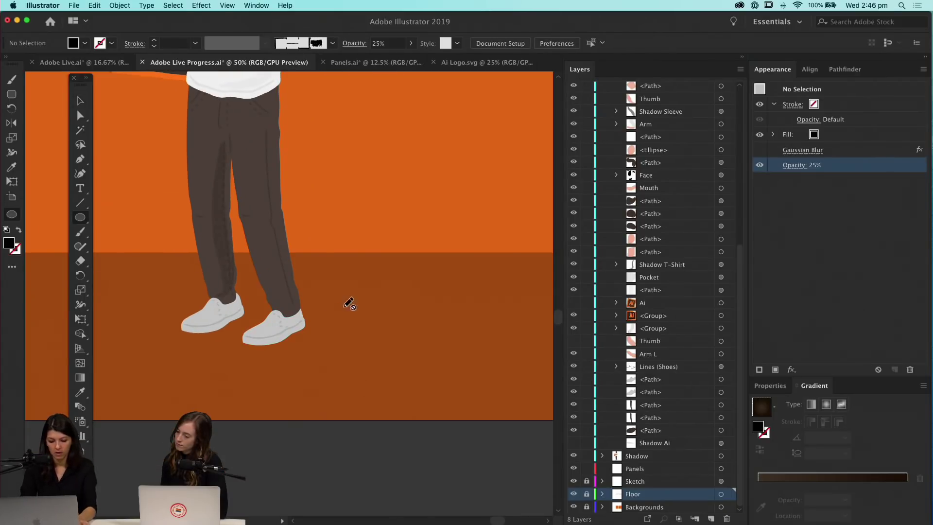
pyautogui.scroll(10, 683, 431)
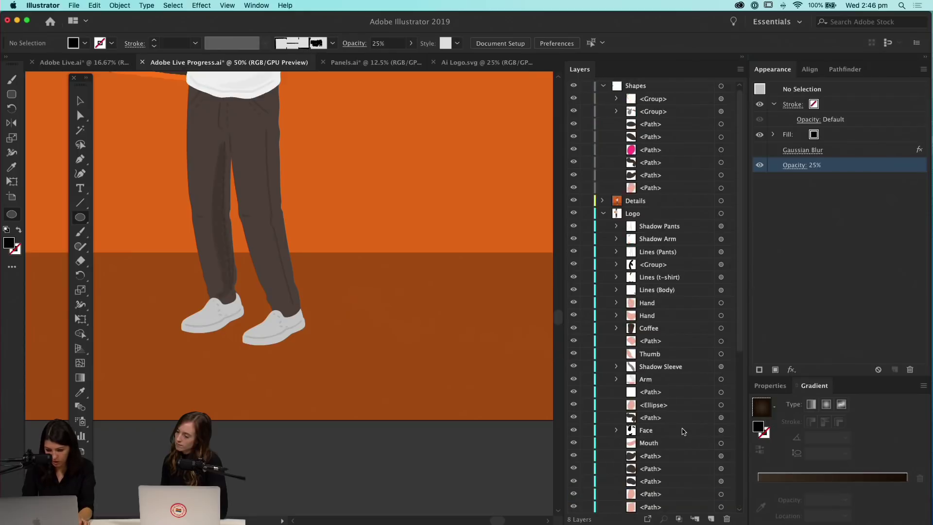
pyautogui.click(604, 215)
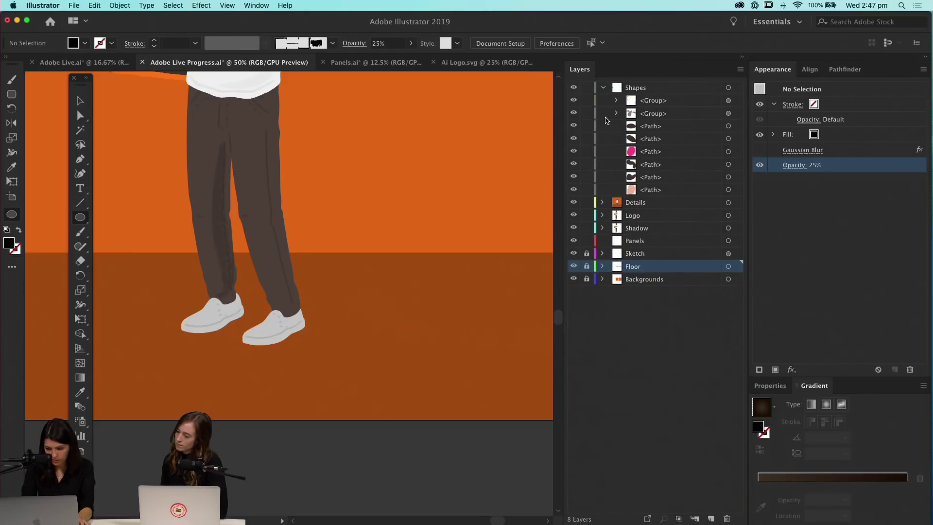
pyautogui.click(604, 88)
pyautogui.click(657, 127)
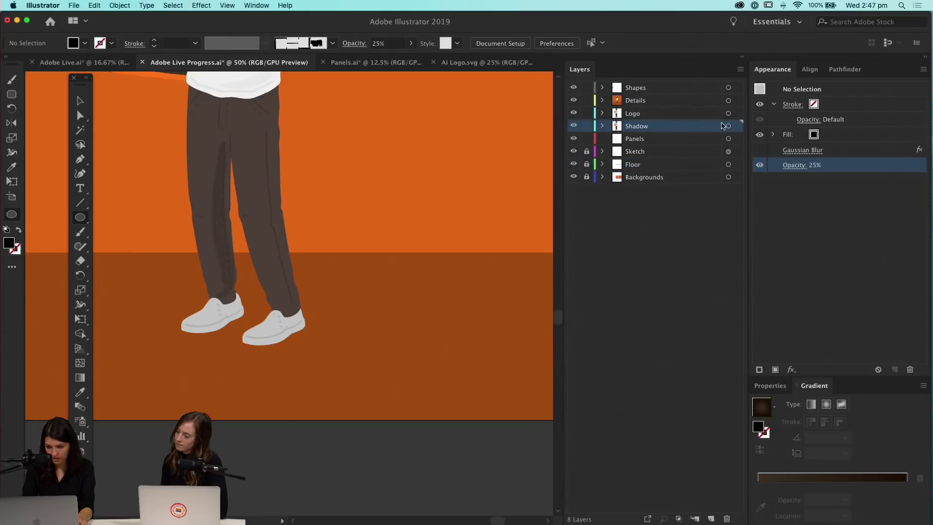
# Draw a flat black ellipse about 747 by 259 px on the Shadow layer, on the floor beside the character's shoes
pyautogui.click(727, 127)
pyautogui.press('v')
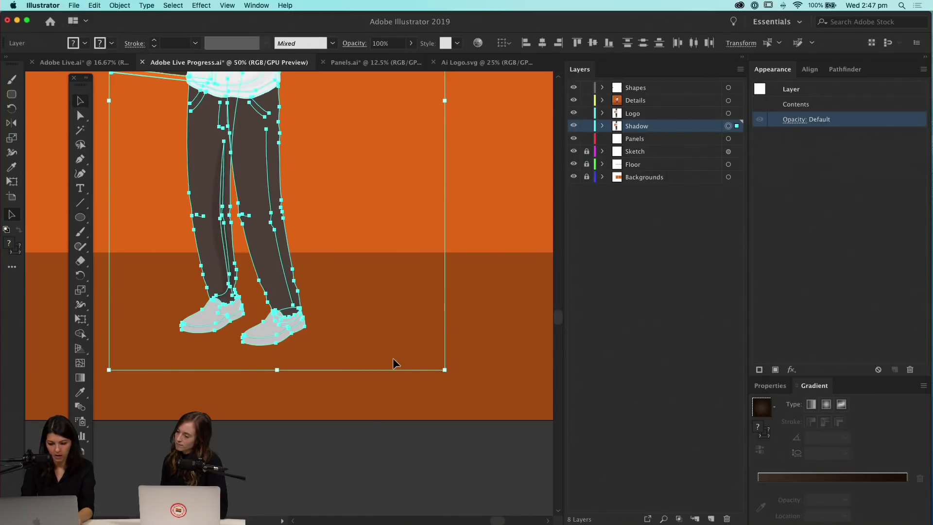
pyautogui.click(384, 397)
pyautogui.press('l')
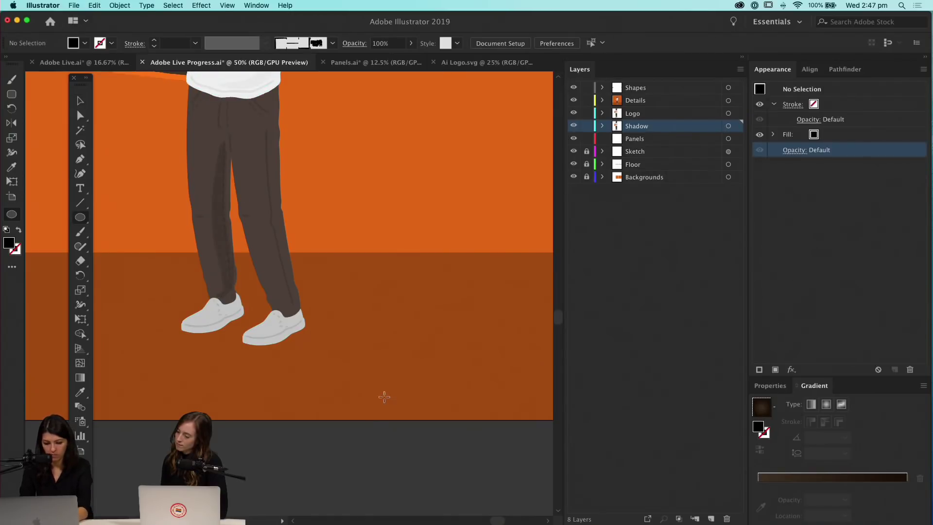
pyautogui.moveTo(351, 336); pyautogui.dragTo(524, 396)
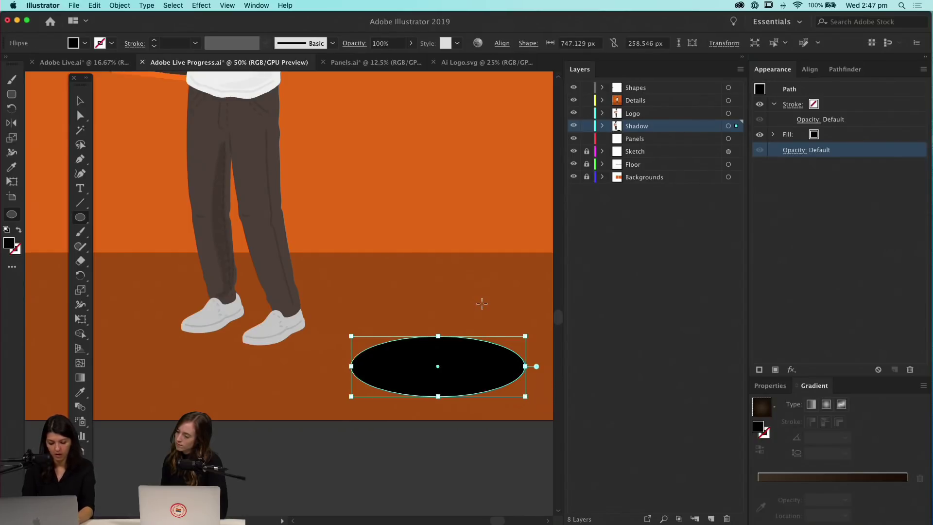
# Fill the floor ellipse with a linear dark brown gradient
pyautogui.press('v')
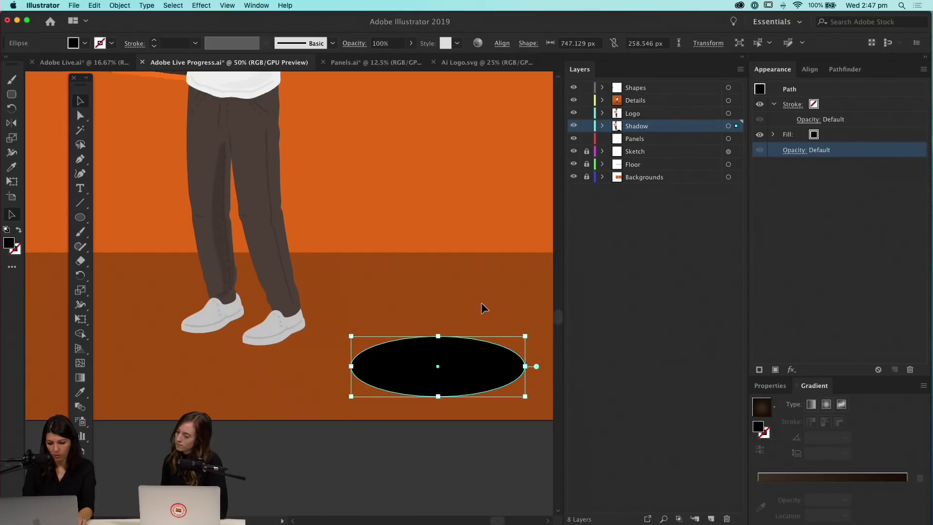
pyautogui.click(810, 405)
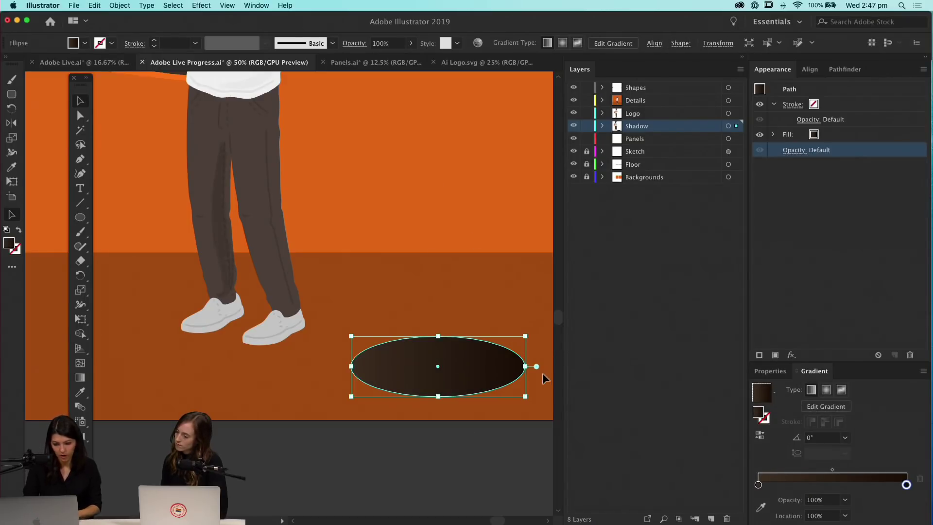
pyautogui.rightClick(473, 371)
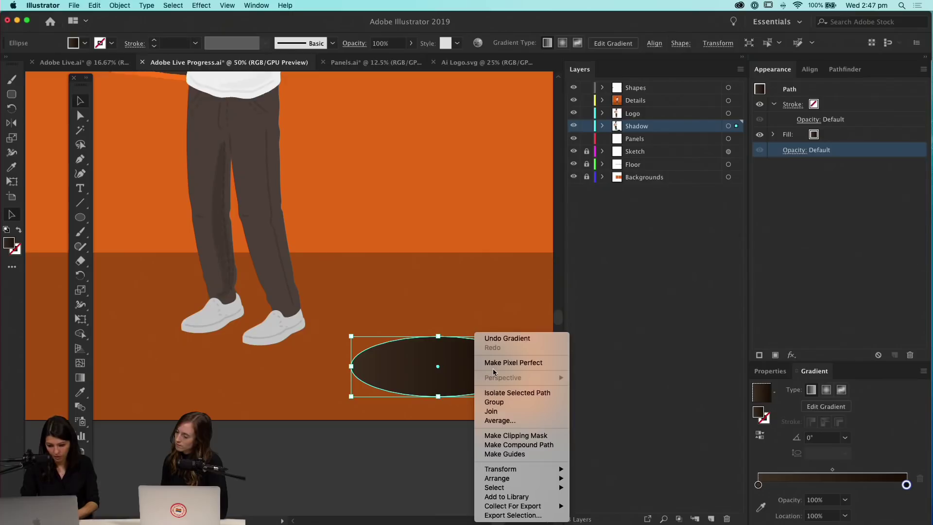
pyautogui.click(392, 488)
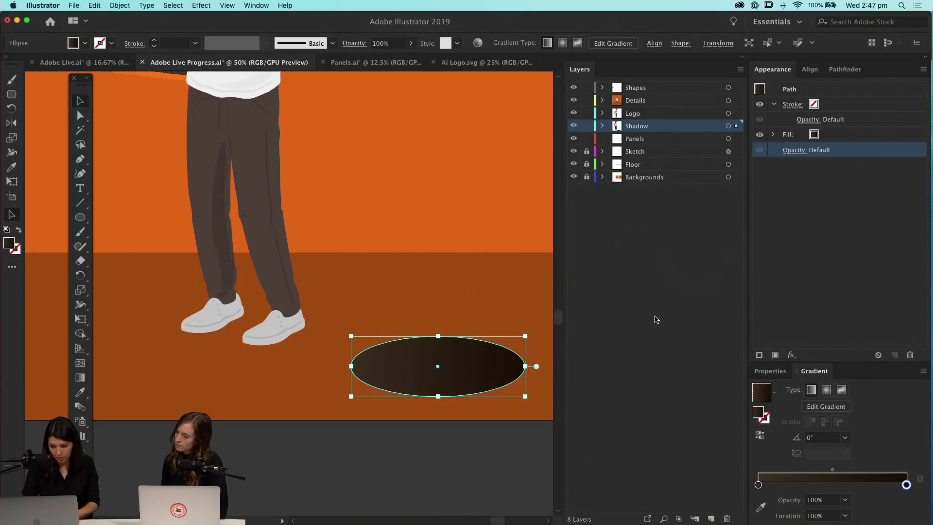
# Apply a Gaussian Blur effect with a radius of 30.7 pixels to the floor ellipse
pyautogui.click(791, 355)
pyautogui.moveTo(792, 356)
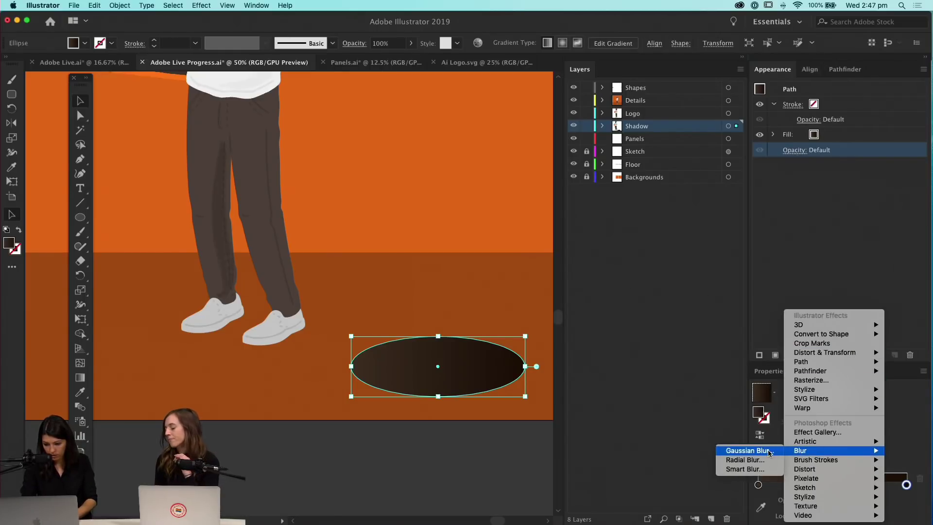
pyautogui.click(769, 453)
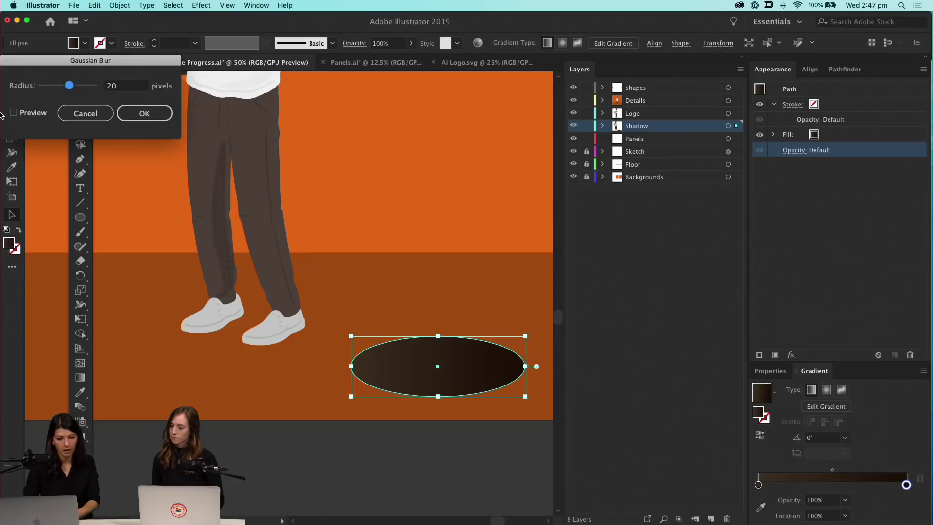
pyautogui.click(14, 112)
pyautogui.click(70, 86)
pyautogui.moveTo(70, 87); pyautogui.dragTo(74, 86)
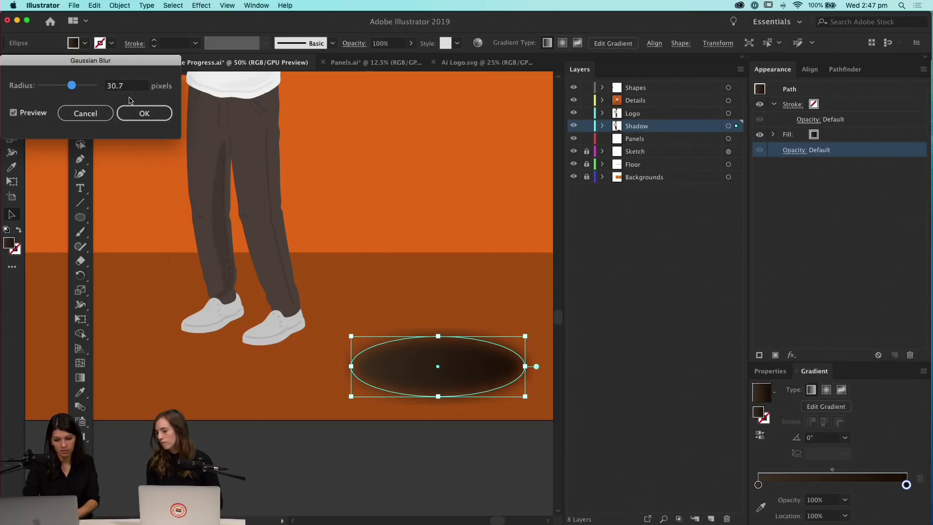
pyautogui.click(144, 117)
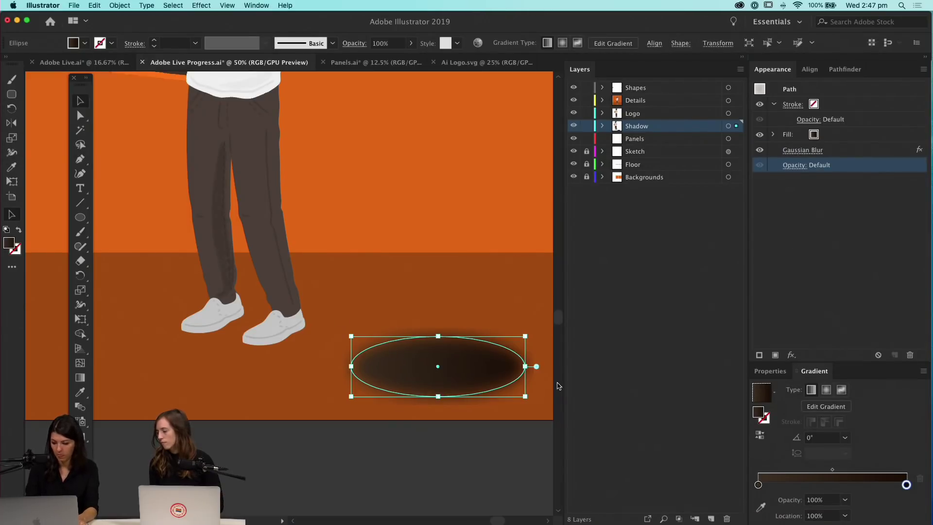
# Isolate the blurred ellipse and recolor its gradient's starting stop to black, keeping that stop at the 0% location
pyautogui.doubleClick(456, 368)
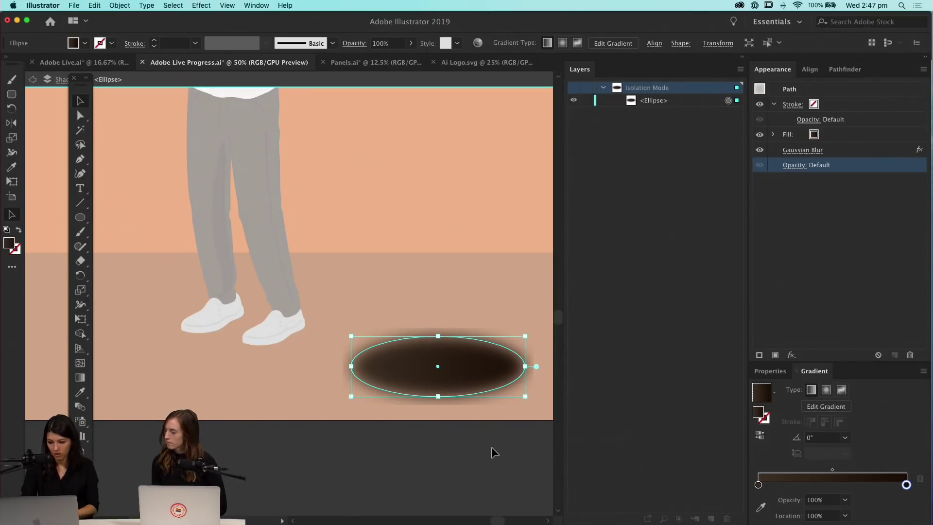
pyautogui.click(826, 406)
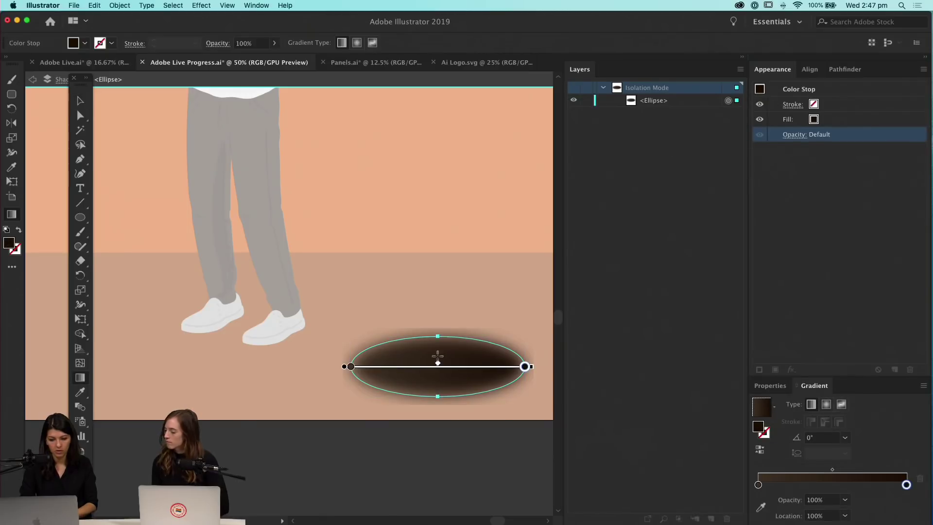
pyautogui.moveTo(350, 367); pyautogui.dragTo(406, 373)
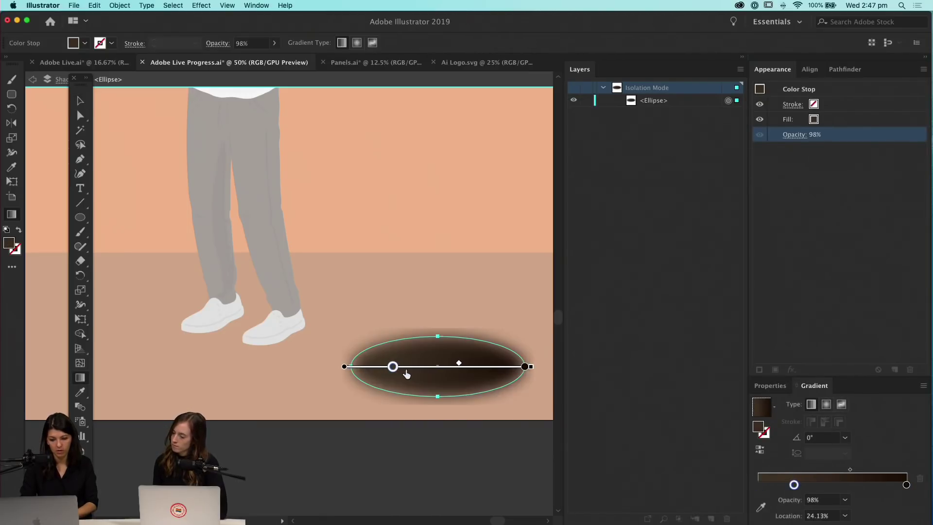
pyautogui.moveTo(793, 487); pyautogui.dragTo(759, 487)
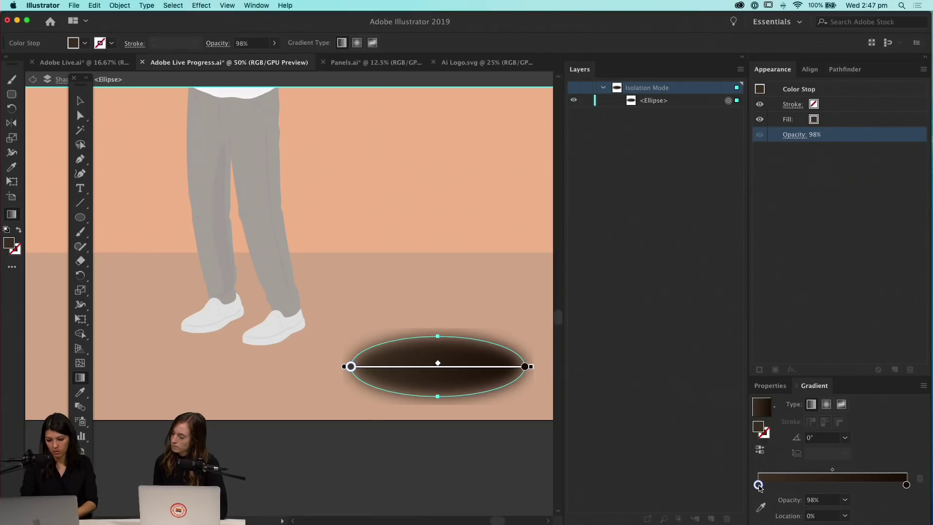
pyautogui.doubleClick(758, 484)
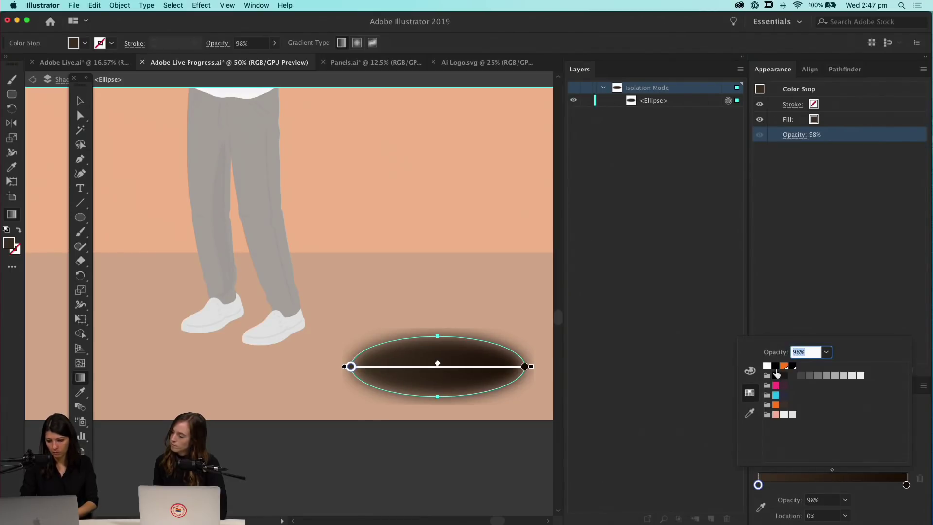
pyautogui.click(776, 374)
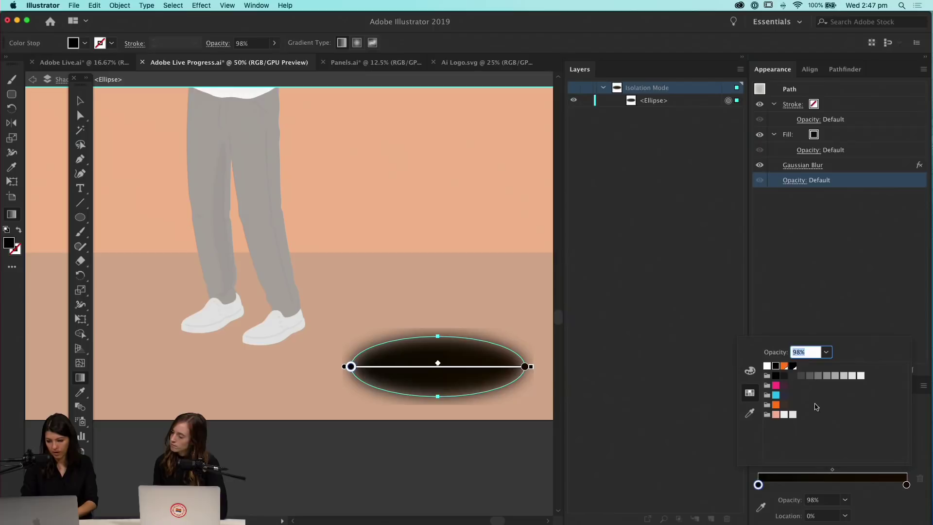
pyautogui.click(906, 486)
pyautogui.click(905, 485)
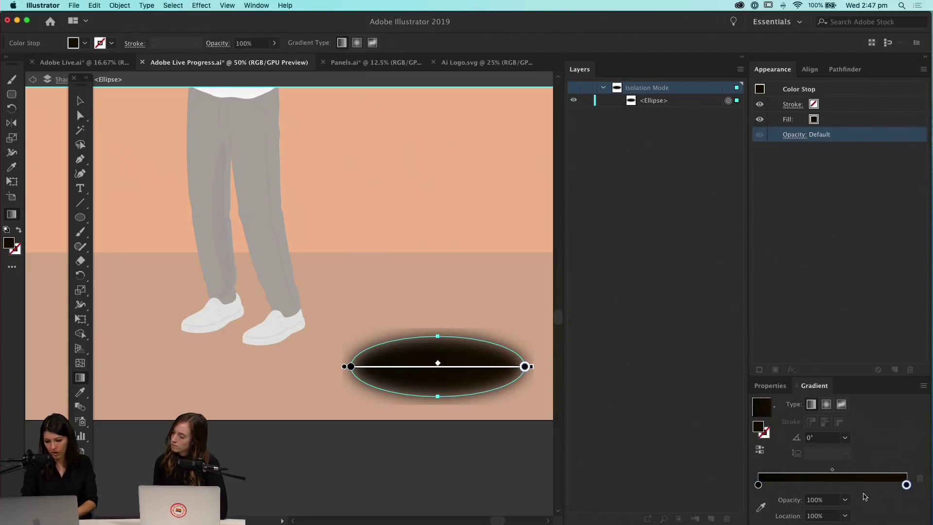
# Set the gradient's starting stop to 0% opacity and shift it inward to a location of about 13.74%
pyautogui.click(757, 484)
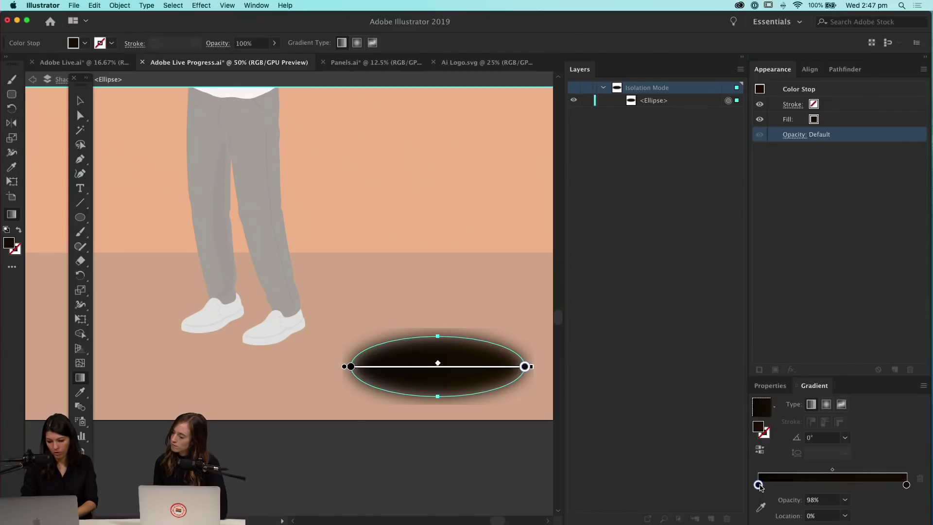
pyautogui.click(844, 500)
pyautogui.click(871, 365)
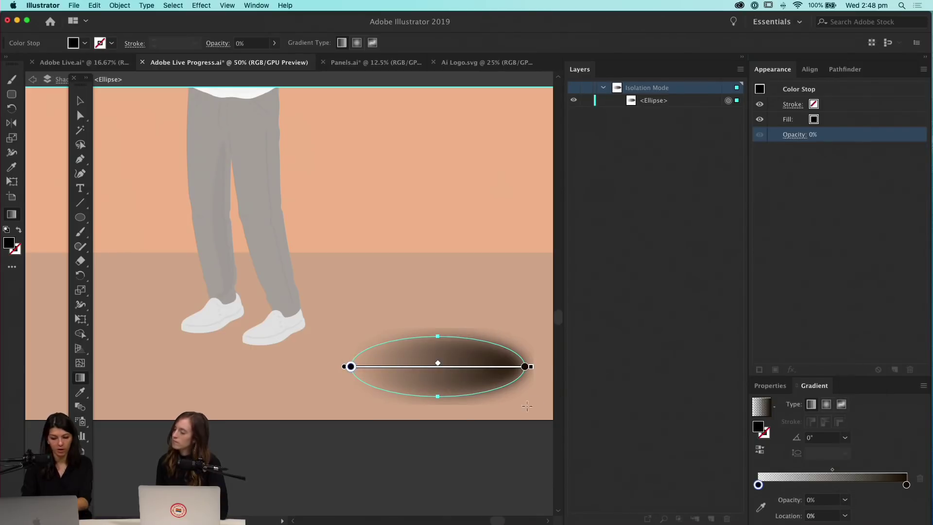
pyautogui.scroll(-1, 499, 341)
pyautogui.scroll(-1, 499, 341)
pyautogui.moveTo(351, 364); pyautogui.dragTo(374, 364)
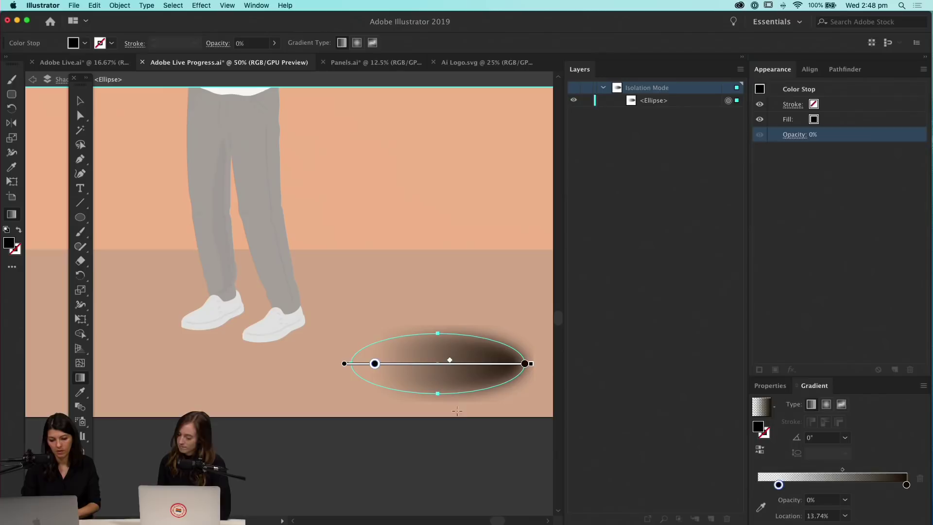
# Try an overall opacity of 20% on the shadow ellipse and settle on 30%
pyautogui.press('v')
pyautogui.click(462, 441)
pyautogui.click(485, 374)
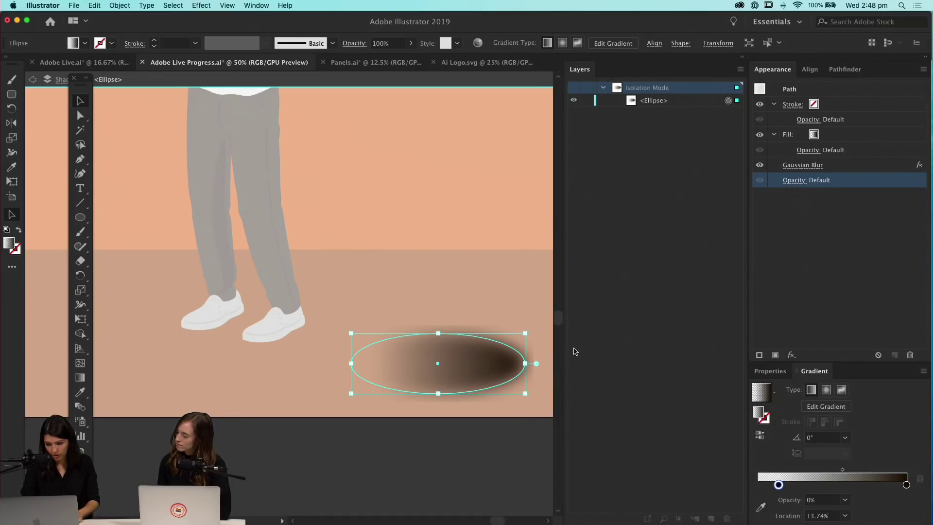
pyautogui.click(807, 180)
pyautogui.write('20')
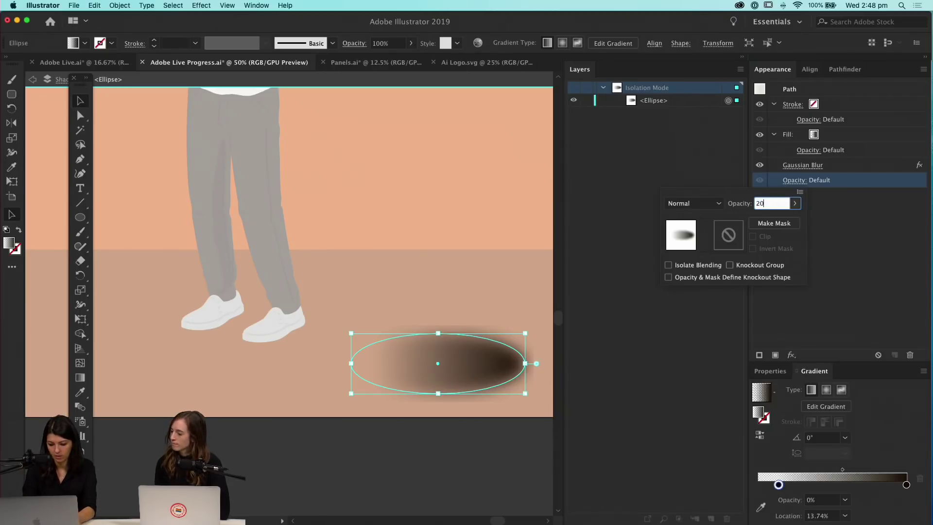
pyautogui.press('Return')
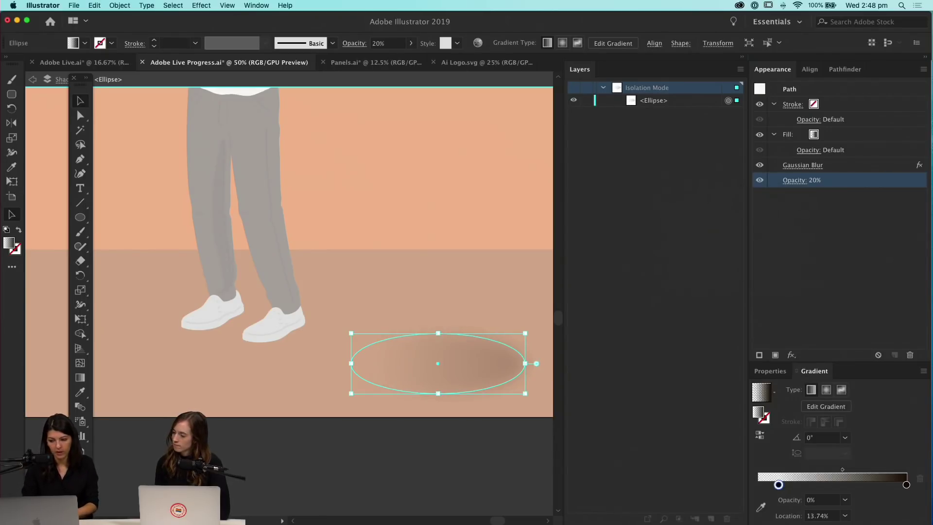
pyautogui.click(799, 182)
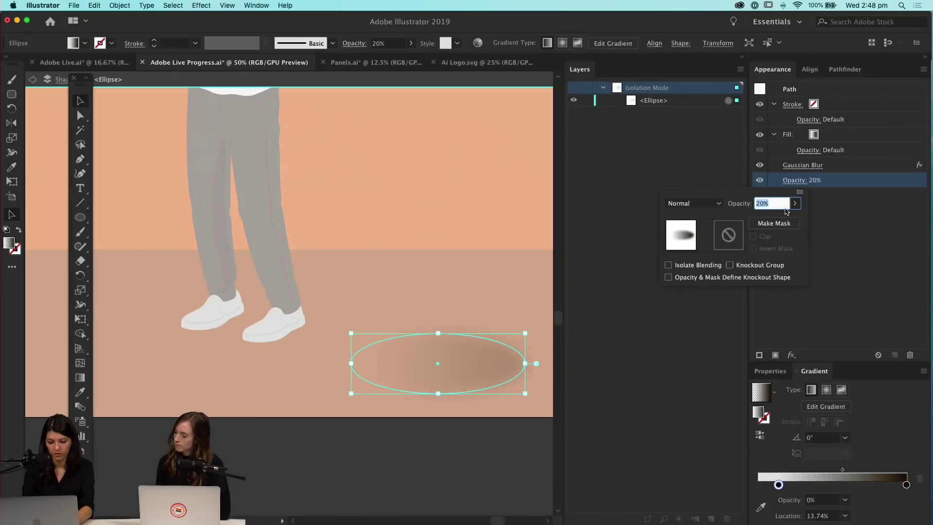
pyautogui.press('Return')
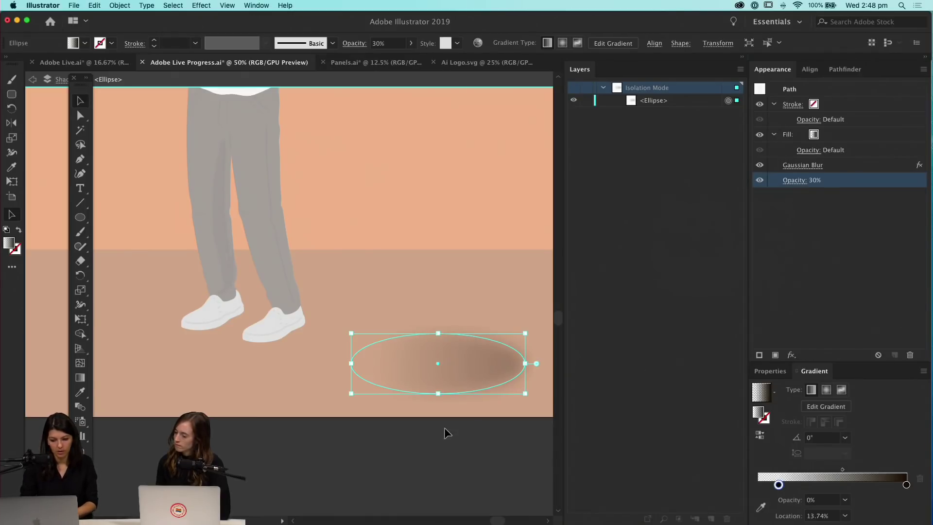
pyautogui.click(495, 464)
pyautogui.click(480, 381)
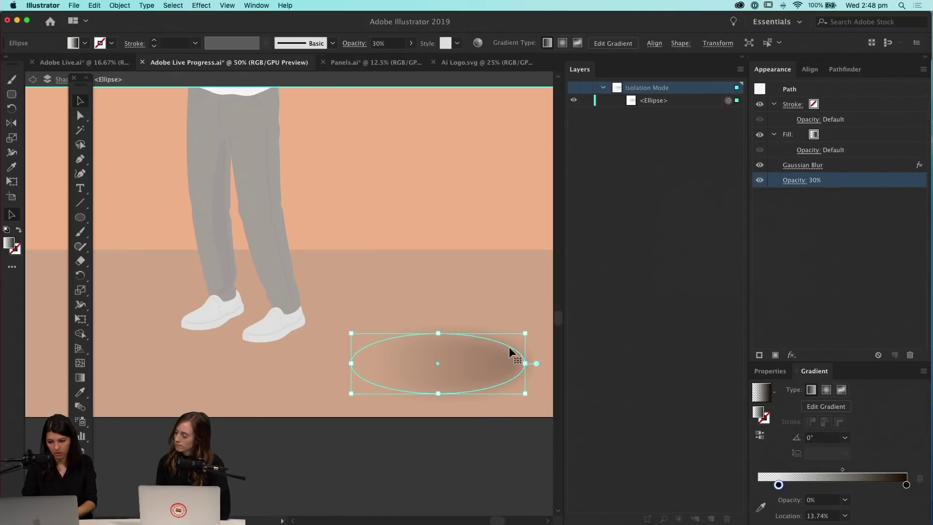
# Reduce the ellipse's Gaussian Blur radius to 9 pixels and exit isolation mode
pyautogui.click(800, 165)
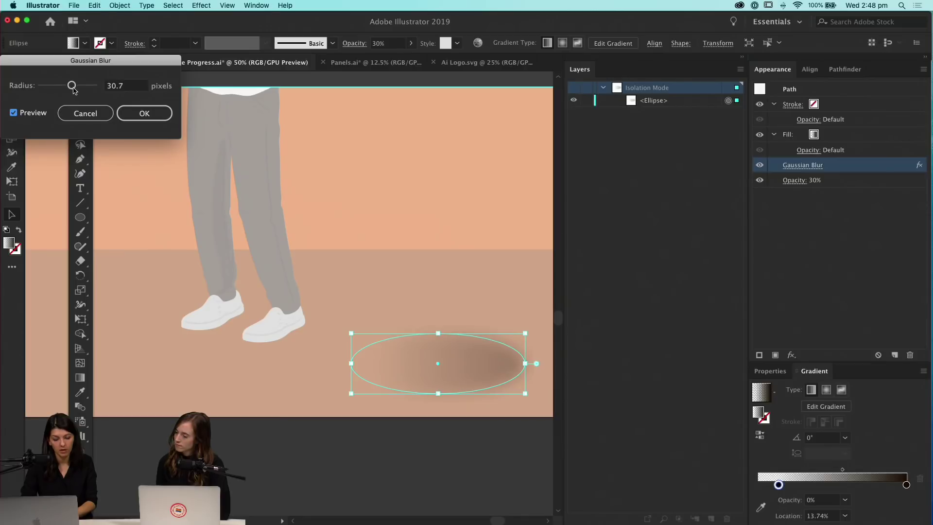
pyautogui.moveTo(69, 86); pyautogui.dragTo(65, 87)
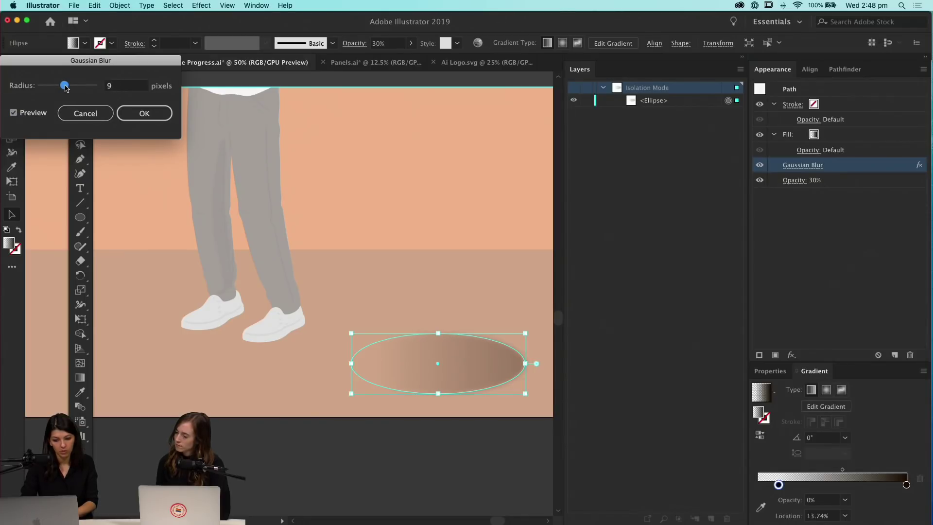
pyautogui.click(145, 113)
pyautogui.click(294, 440)
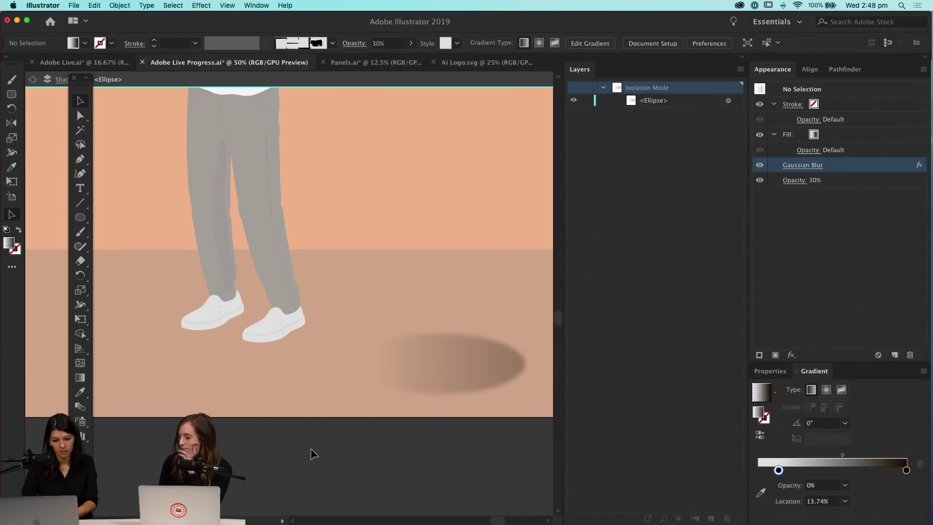
pyautogui.click(430, 387)
pyautogui.doubleClick(441, 459)
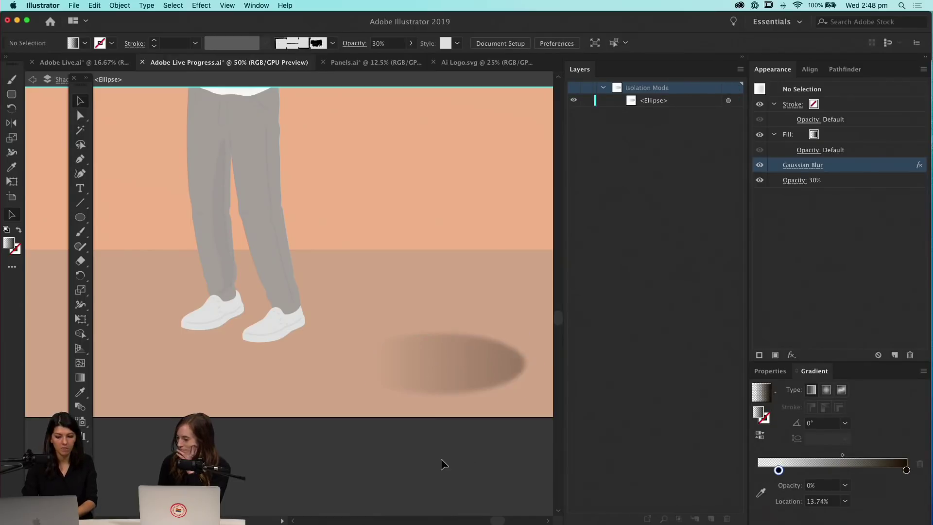
# Place the shadow ellipse at the shoes, rotated so its dark end meets the feet at a gradient angle of about 168.3°, and lengthen its faded end
pyautogui.moveTo(485, 369); pyautogui.dragTo(413, 358)
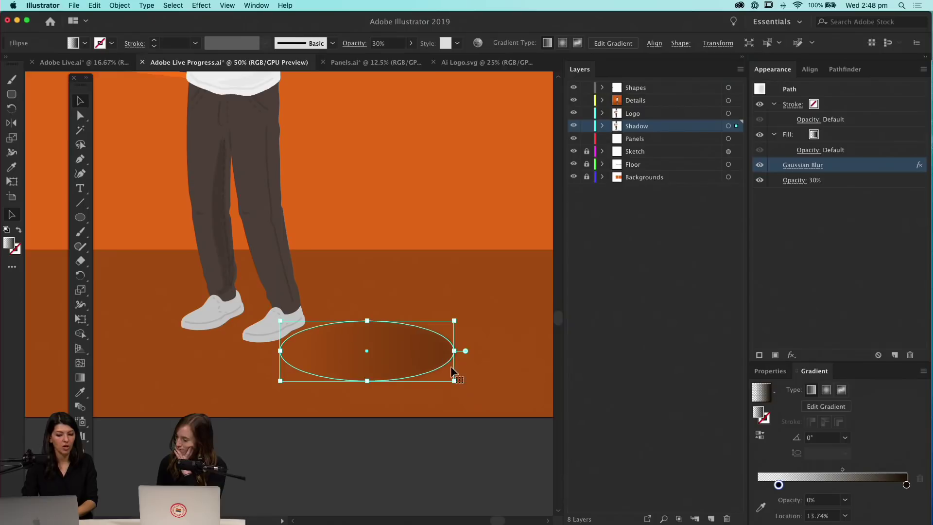
pyautogui.moveTo(462, 386); pyautogui.dragTo(310, 314)
pyautogui.moveTo(409, 360); pyautogui.dragTo(342, 352)
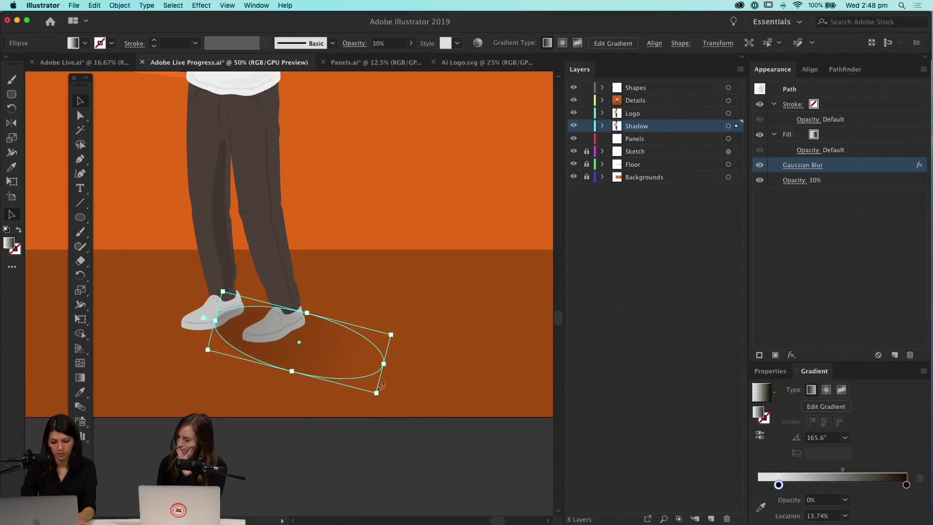
pyautogui.moveTo(385, 365); pyautogui.dragTo(421, 369)
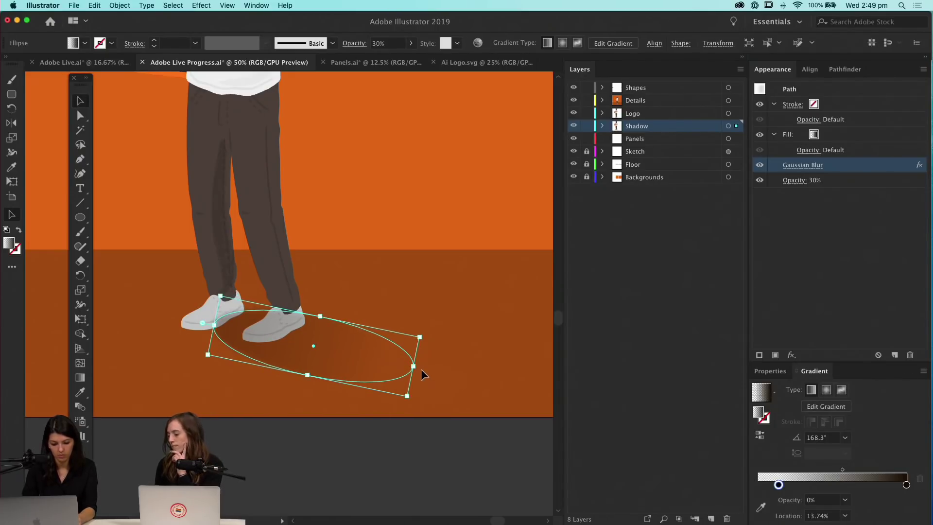
# Reshape the shadow ellipse by extending its dark end under the rear shoe, raising its far tip slightly, and flattening its lower curve
pyautogui.press('a')
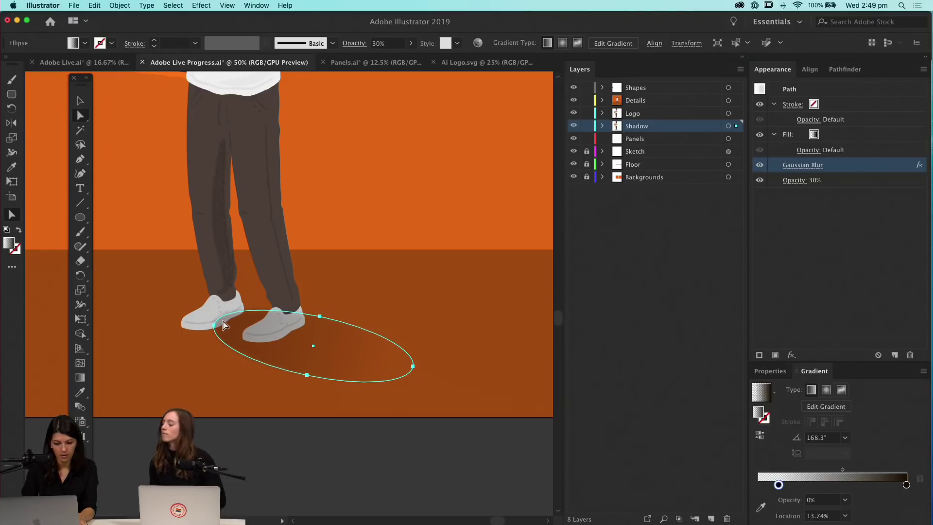
pyautogui.moveTo(214, 324); pyautogui.dragTo(184, 313)
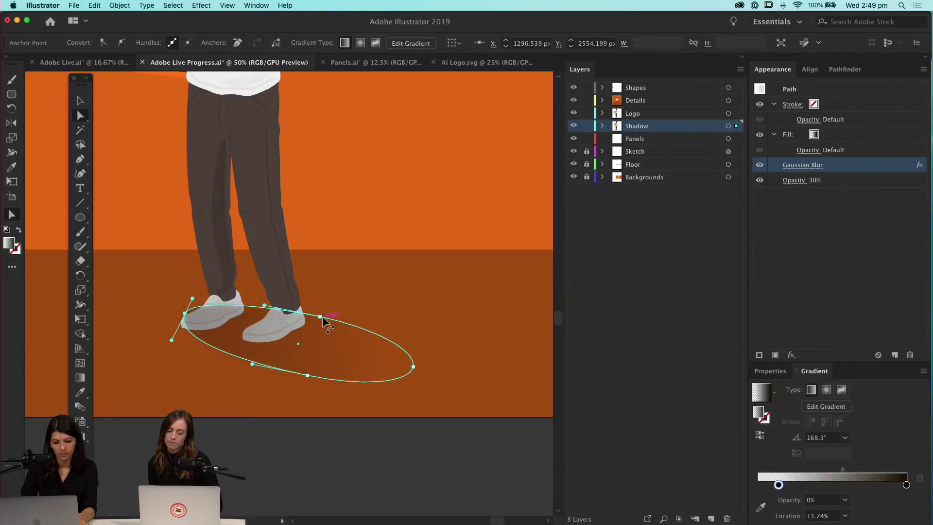
pyautogui.click(413, 366)
pyautogui.moveTo(413, 367); pyautogui.dragTo(419, 360)
pyautogui.moveTo(363, 387)
pyautogui.mouseDown()
pyautogui.moveTo(369, 373)
pyautogui.moveTo(377, 380)
pyautogui.mouseUp()
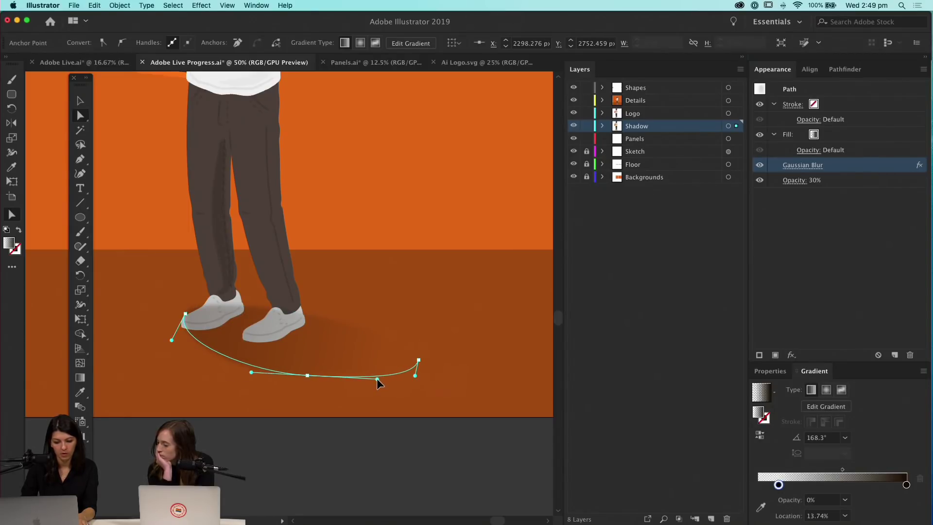
pyautogui.press('v')
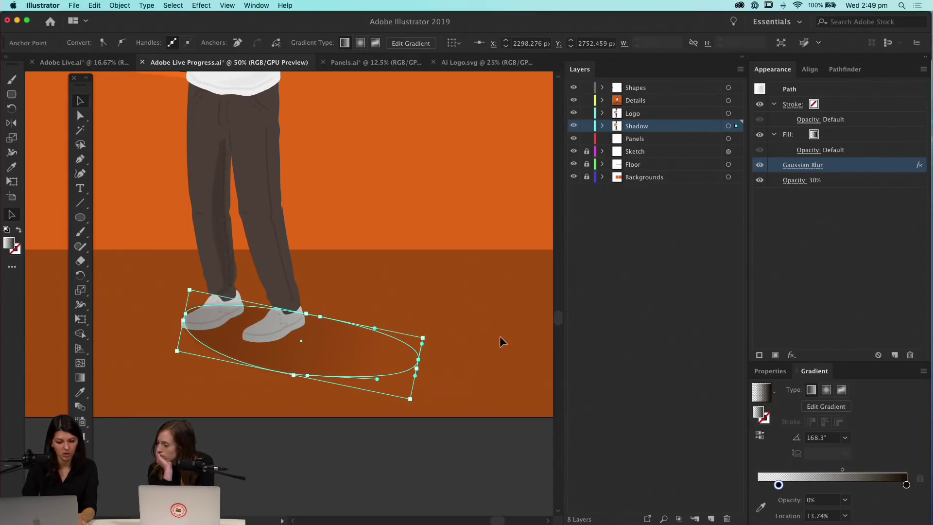
pyautogui.click(381, 459)
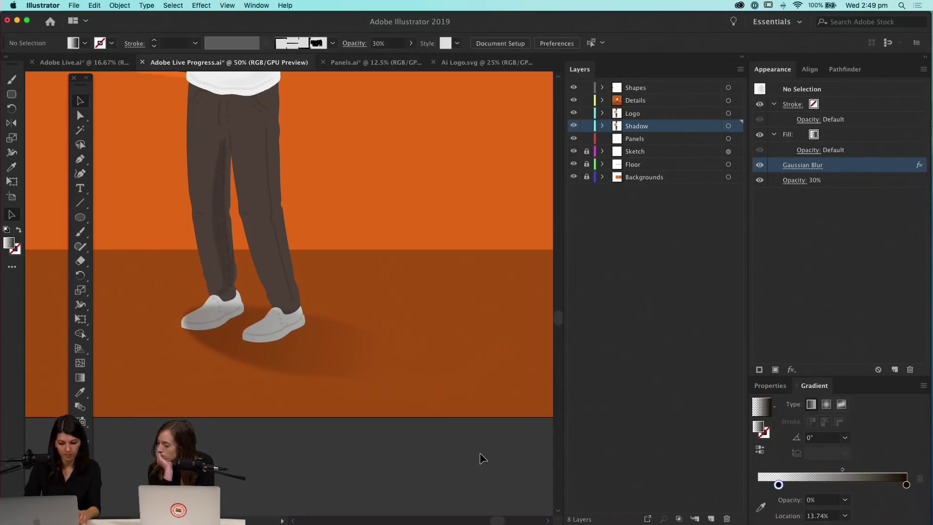
# Select the floor shadow path in the Shadow layer and move its transparent gradient stop to a location of about 21.85%
pyautogui.click(601, 126)
pyautogui.click(652, 139)
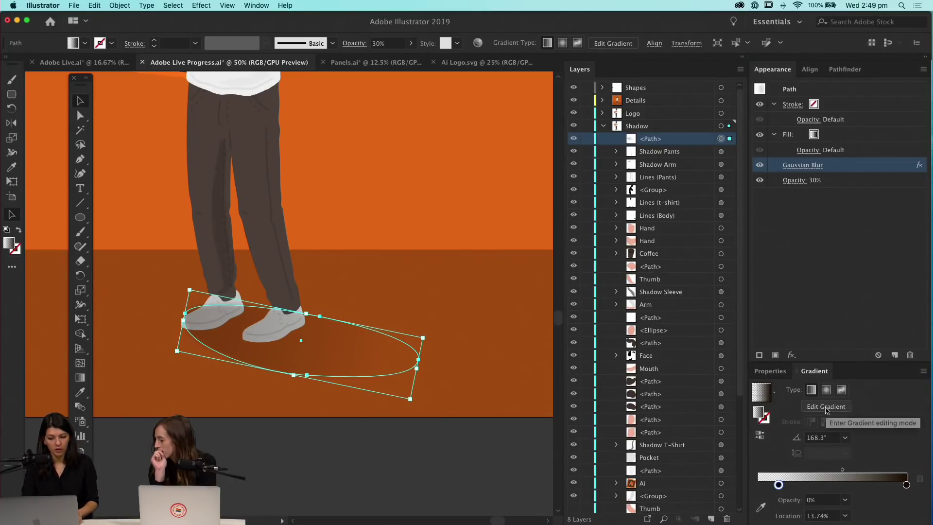
pyautogui.click(826, 406)
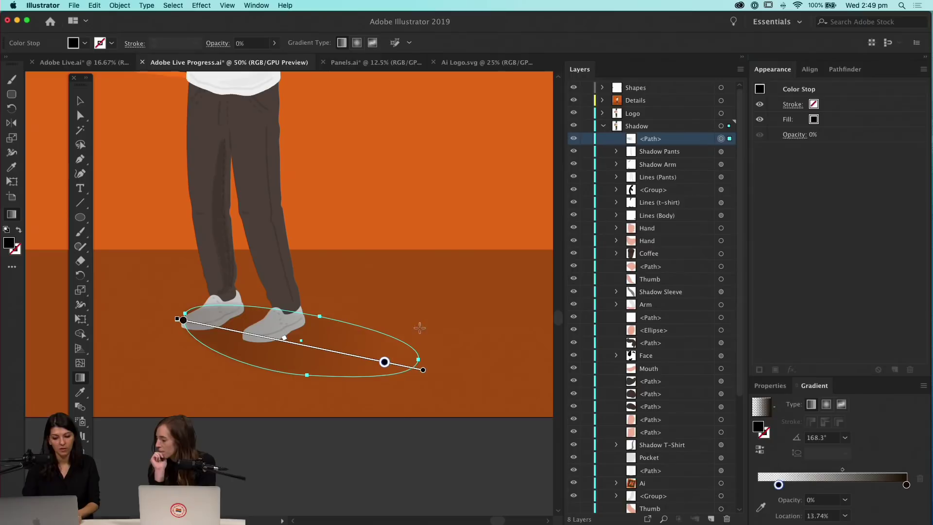
pyautogui.moveTo(383, 364)
pyautogui.mouseDown()
pyautogui.moveTo(350, 357)
pyautogui.moveTo(366, 361)
pyautogui.mouseUp()
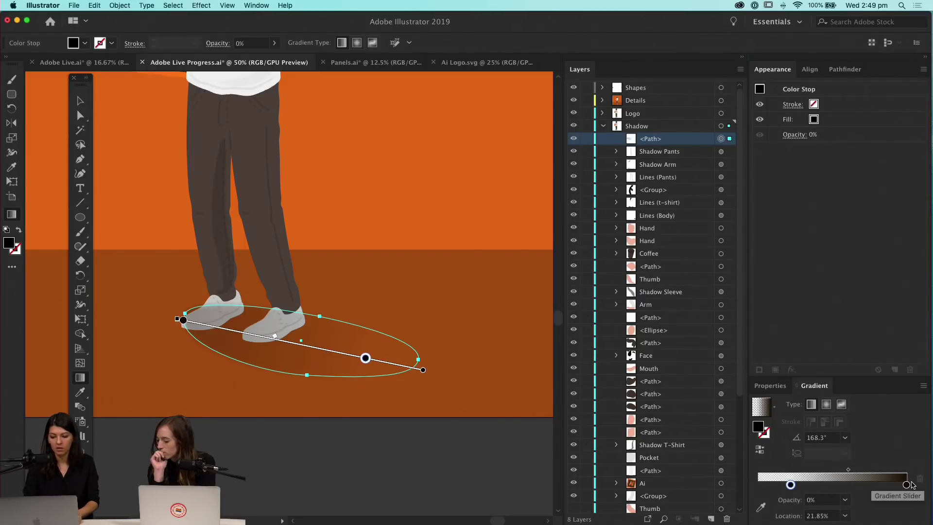
# Rename the floor shadow path as Shadow and move it to the bottom of the Shadow layer's stack, beneath Shadow Ai
pyautogui.click(906, 485)
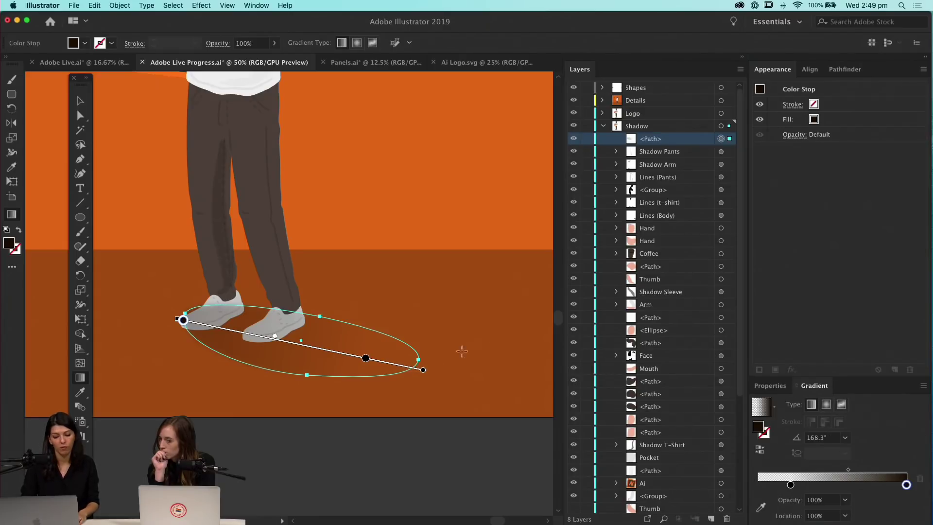
pyautogui.press('v')
pyautogui.click(443, 460)
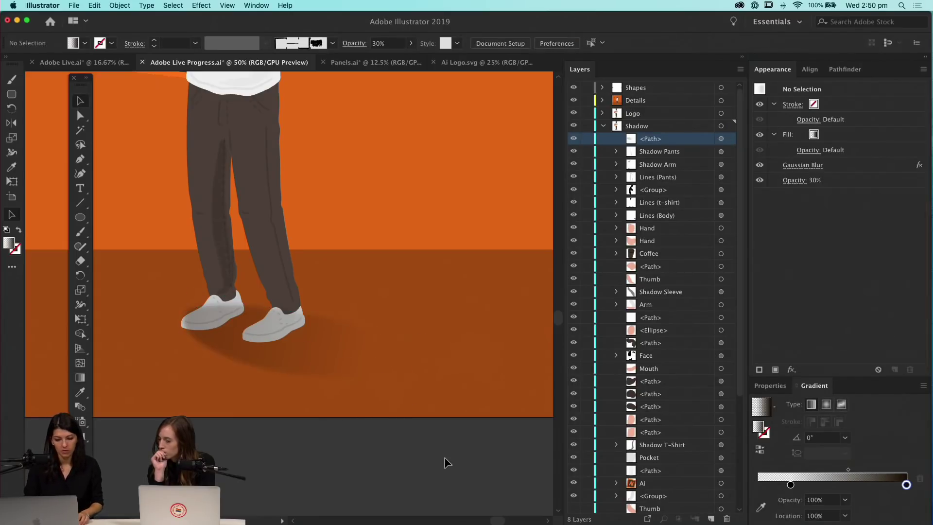
pyautogui.click(306, 342)
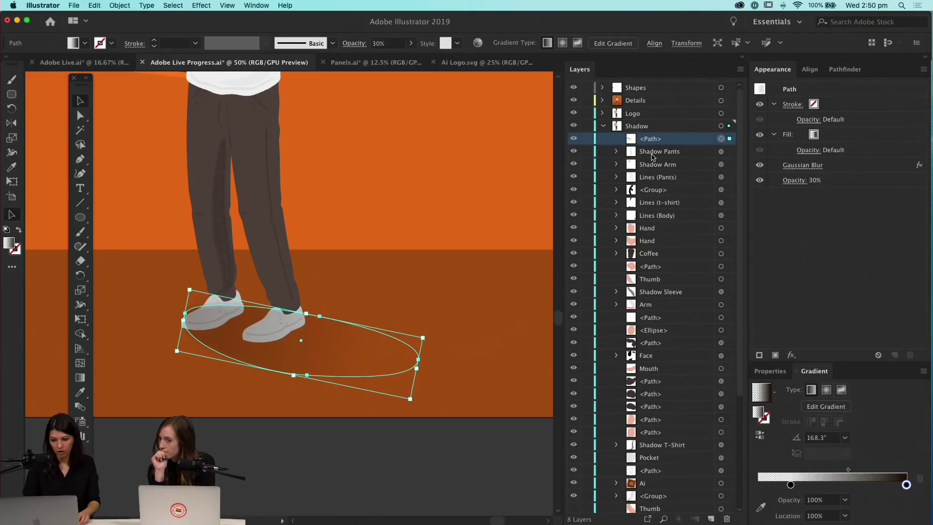
pyautogui.scroll(-1, 653, 153)
pyautogui.doubleClick(651, 125)
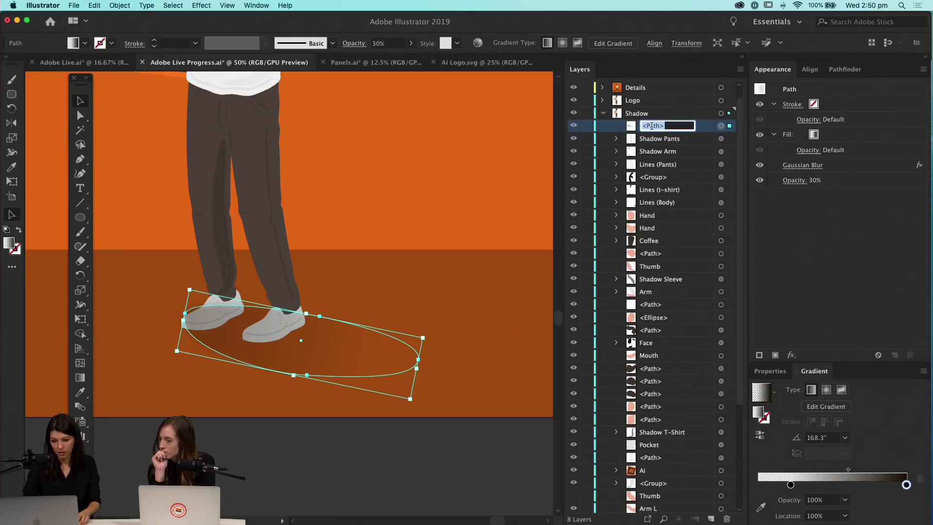
pyautogui.write('Shad')
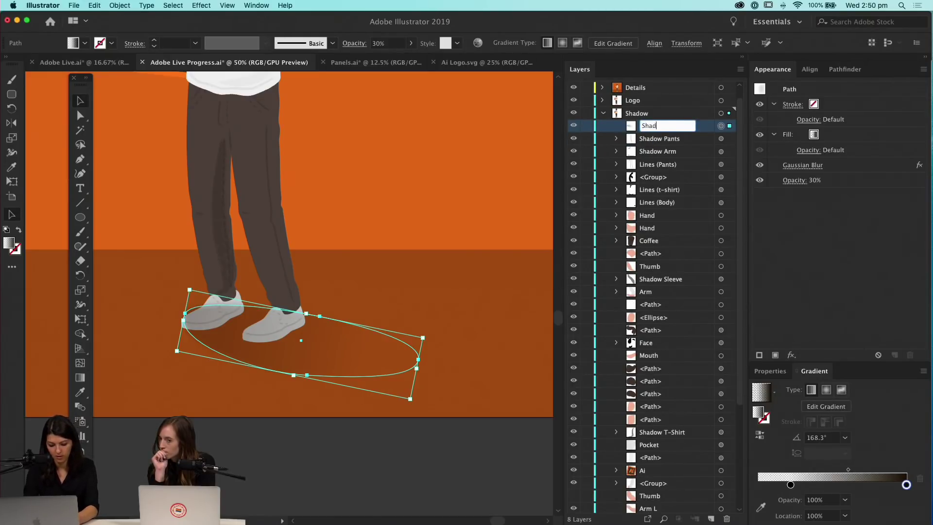
pyautogui.write('ow')
pyautogui.press('Return')
pyautogui.moveTo(656, 127); pyautogui.dragTo(661, 462)
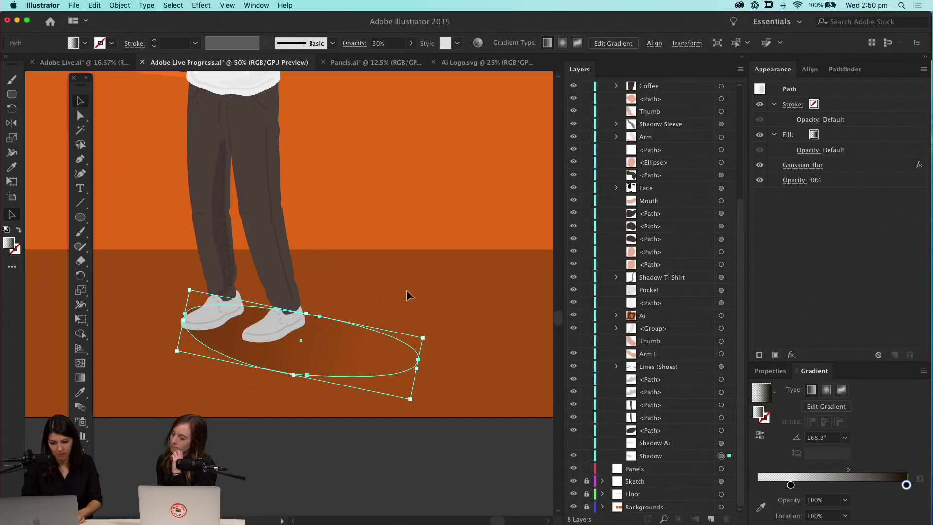
# Shift the floor shadow slightly away from the rear shoe, shorten its far end, and deselect it
pyautogui.click(489, 360)
pyautogui.moveTo(342, 366); pyautogui.dragTo(361, 364)
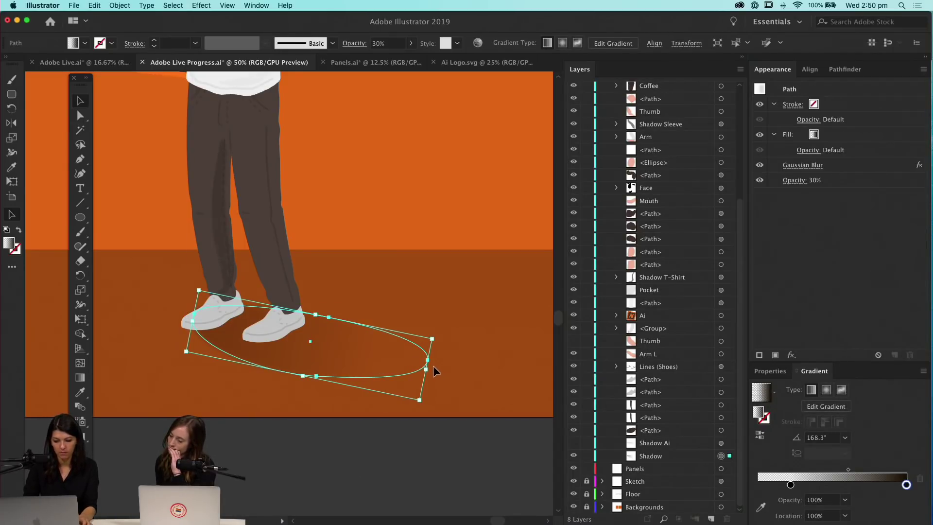
pyautogui.moveTo(431, 372); pyautogui.dragTo(370, 353)
pyautogui.click(393, 466)
# Review the floor shadow on the last orange artboard and compare that scene with the earlier versions
pyautogui.press('super+minus')
pyautogui.press('super+minus')
pyautogui.press('super+minus')
pyautogui.press('super+minus')
pyautogui.press('super+minus')
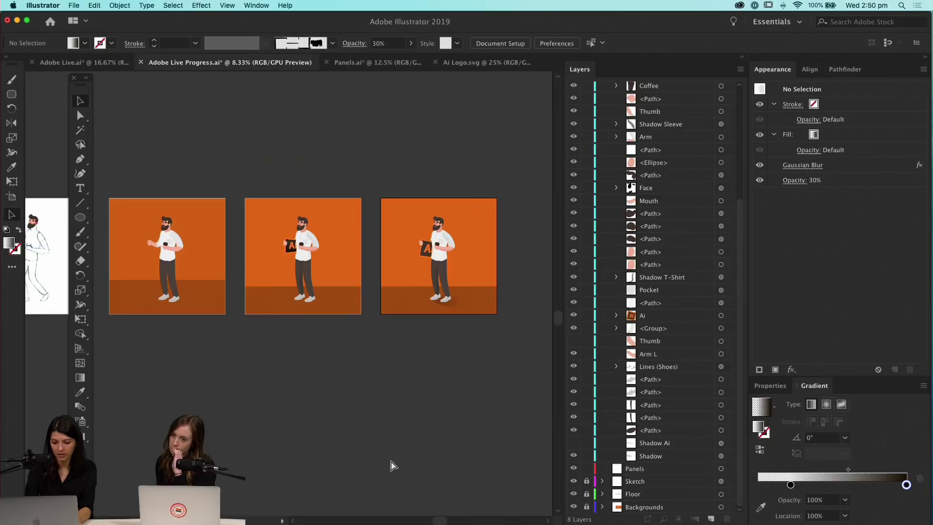
pyautogui.press('super+plus')
pyautogui.press('super+plus')
pyautogui.hscroll(5, 389, 462)
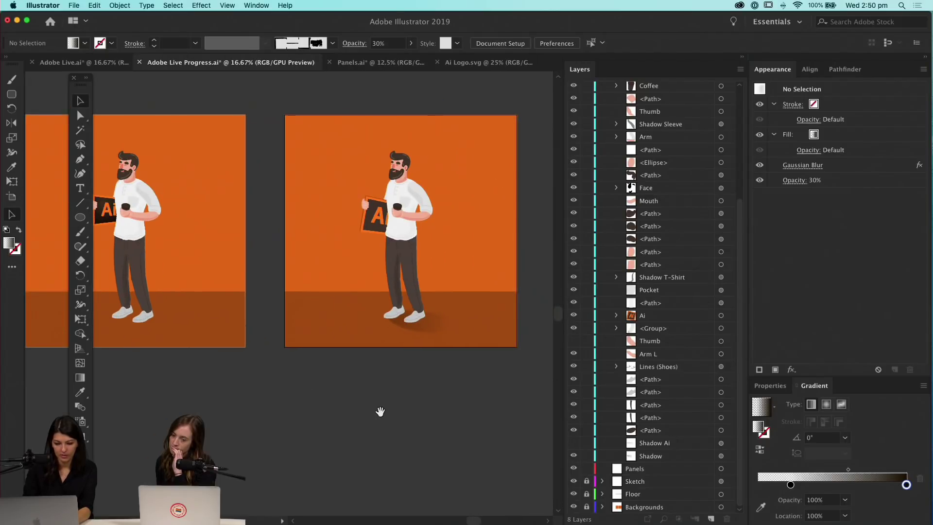
pyautogui.moveTo(380, 411); pyautogui.dragTo(327, 414)
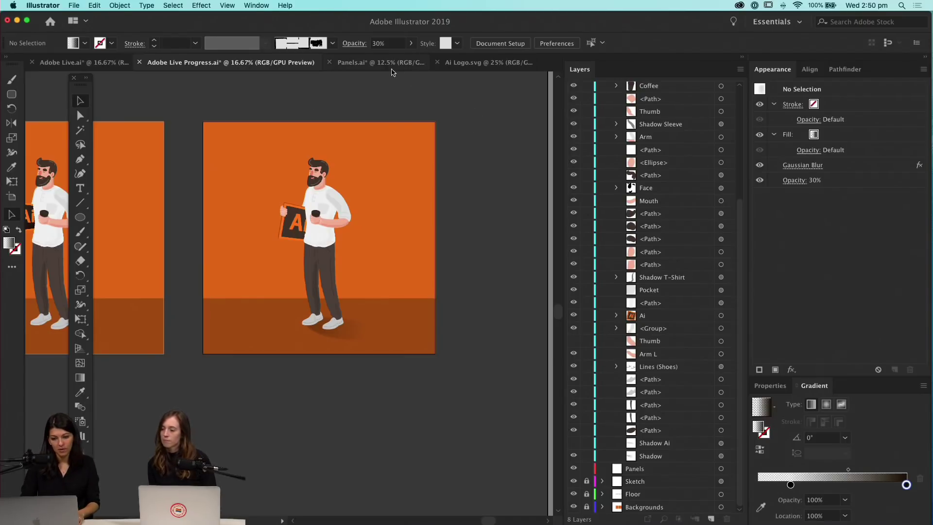
# Switch to the Panels.ai document and free up canvas space by collapsing the Layers panel and docking the floating toolbar
pyautogui.click(381, 63)
pyautogui.press('super+0')
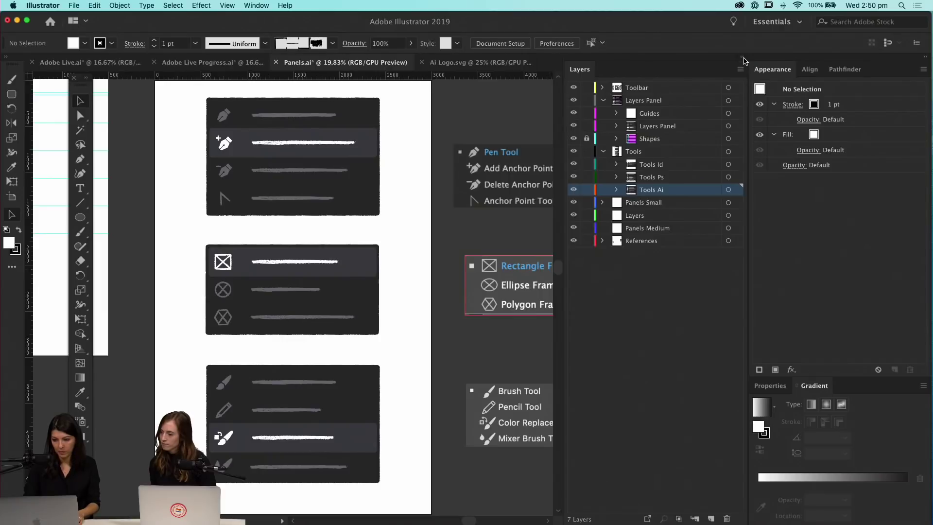
pyautogui.click(743, 57)
pyautogui.press('super+minus')
pyautogui.press('super+minus')
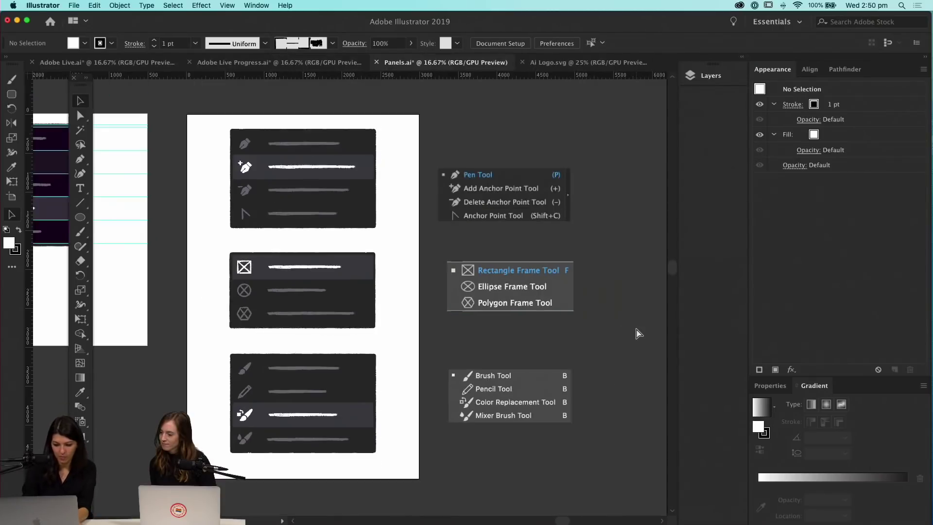
pyautogui.moveTo(497, 385); pyautogui.dragTo(543, 385)
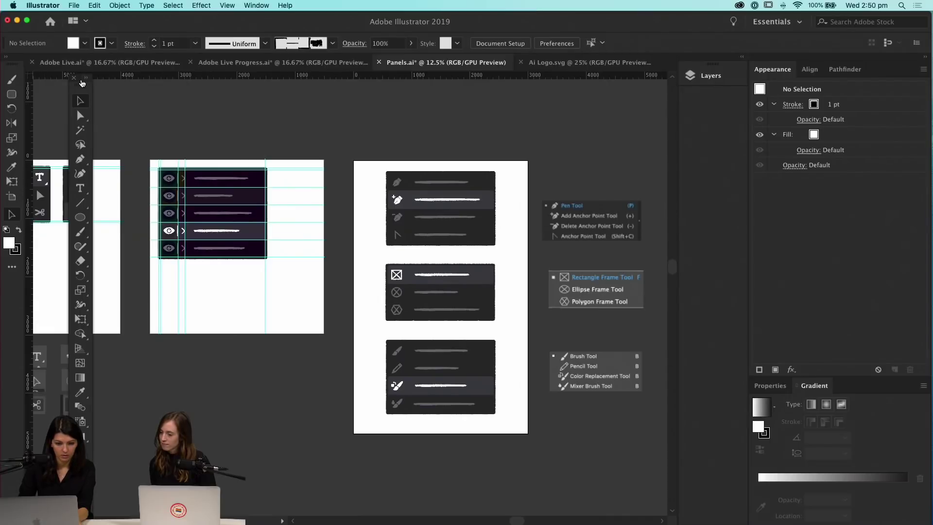
pyautogui.moveTo(65, 81); pyautogui.dragTo(42, 76)
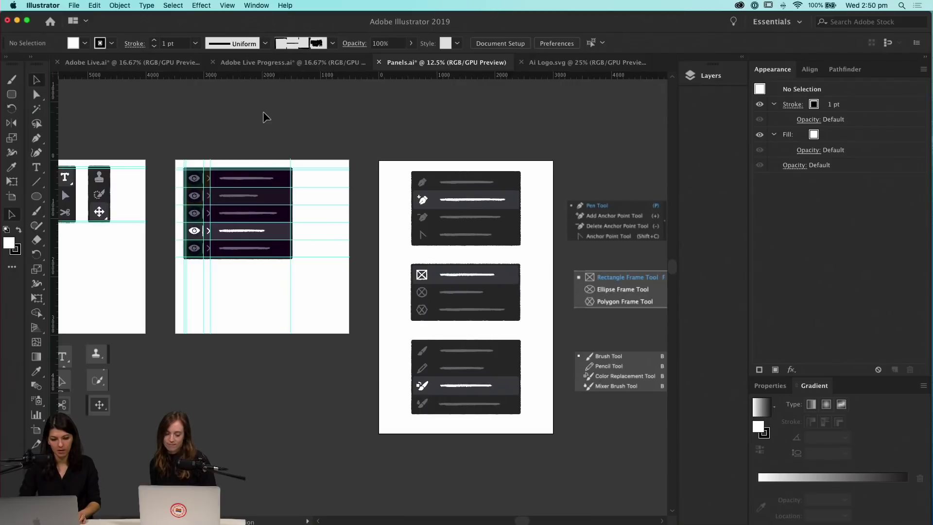
# Examine the toolbar icon sets and the Layers panel illustration across the artboards, together with their reference screenshots
pyautogui.press('super+minus')
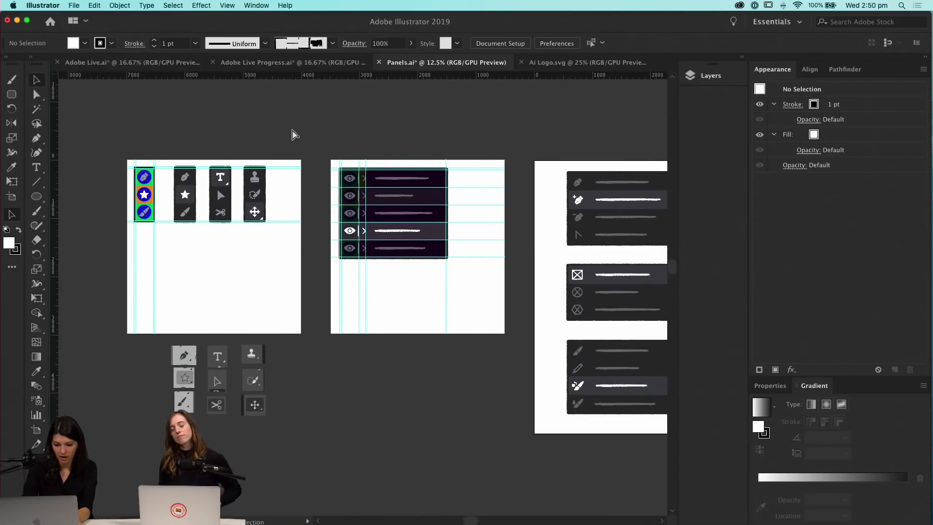
pyautogui.hscroll(5, 364, 392)
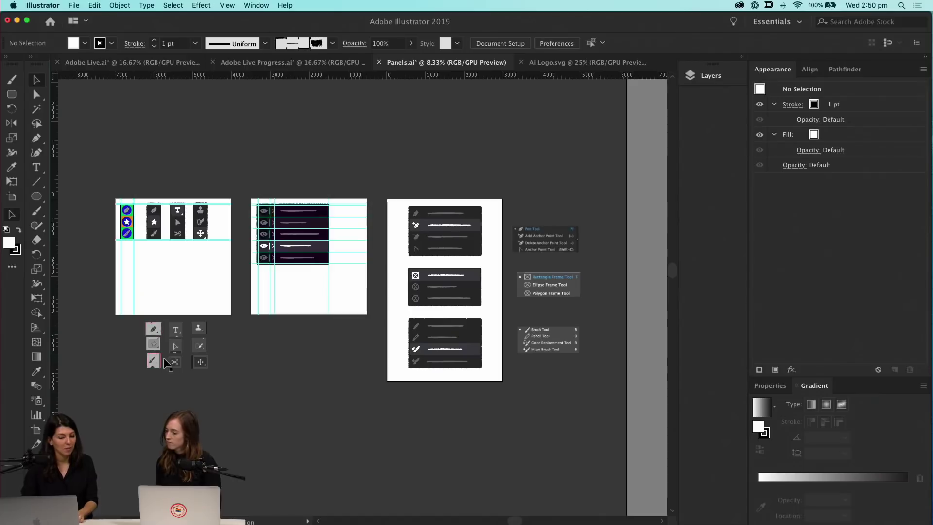
pyautogui.press('super+equal')
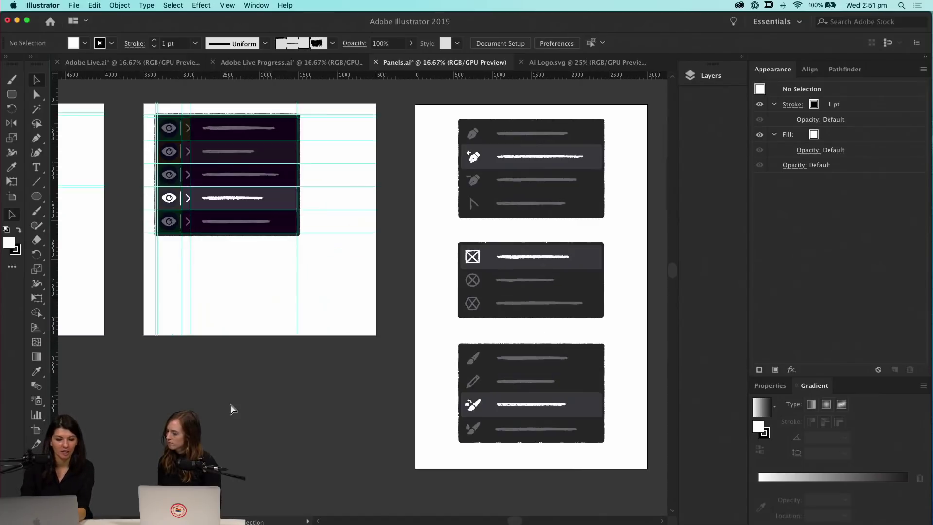
pyautogui.moveTo(231, 408); pyautogui.dragTo(406, 385)
pyautogui.moveTo(300, 381); pyautogui.dragTo(377, 379)
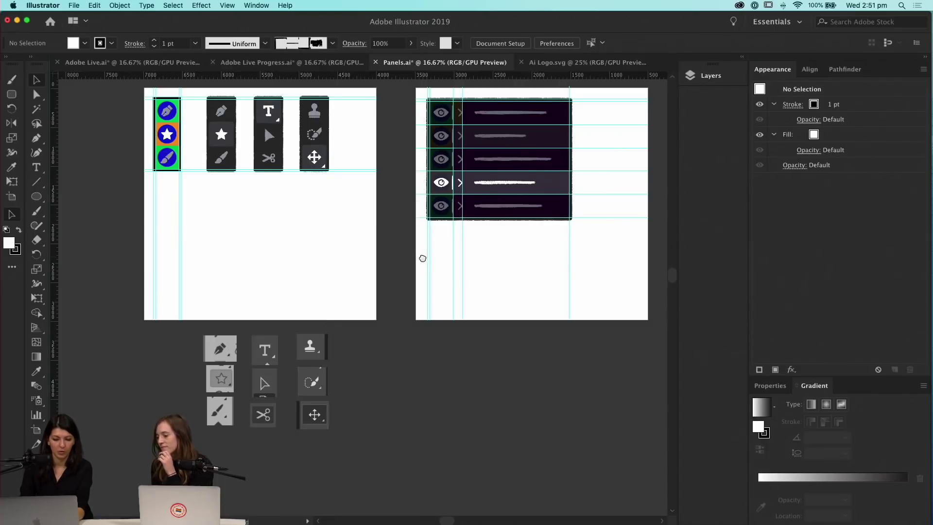
pyautogui.scroll(3, 423, 258)
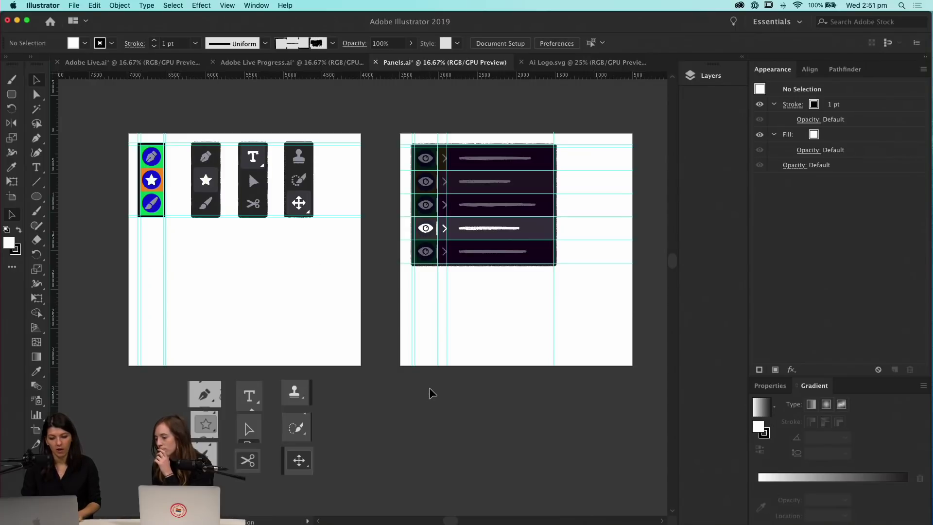
pyautogui.scroll(-3, 437, 393)
pyautogui.hscroll(-2, 437, 394)
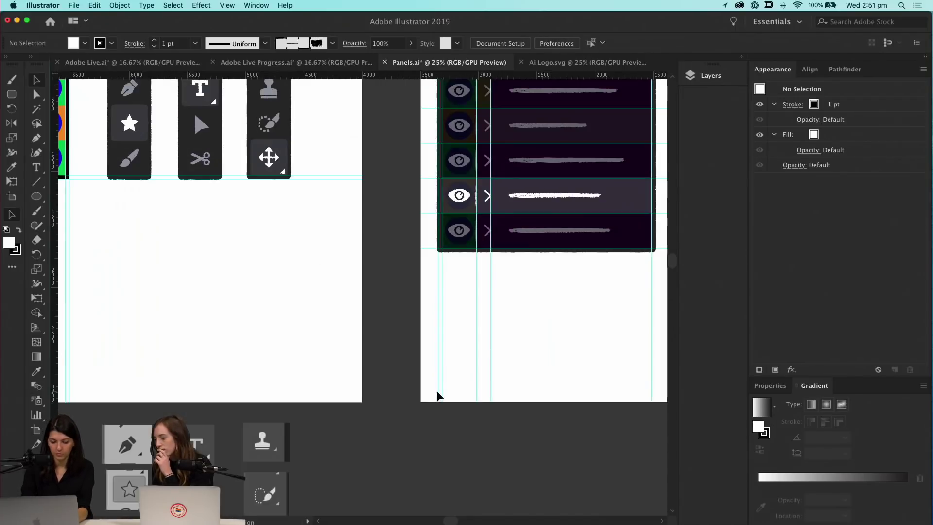
pyautogui.press('super+equal')
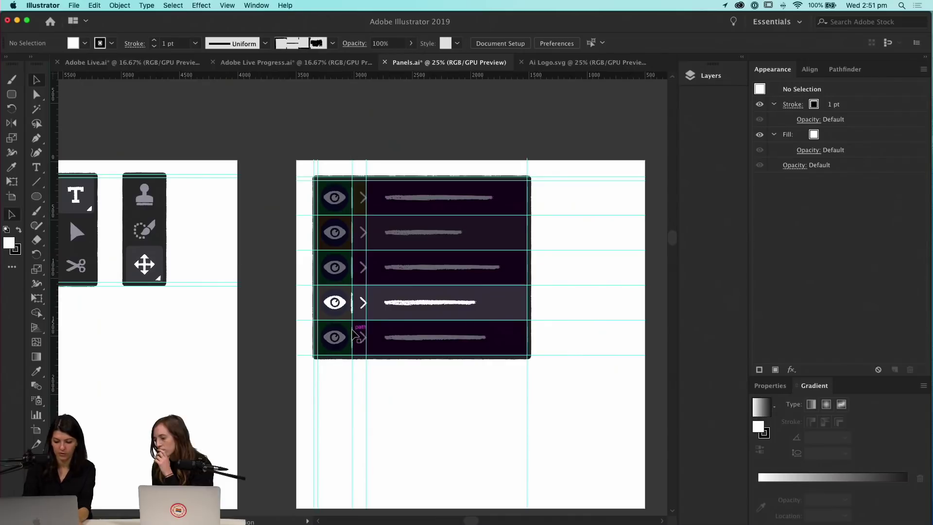
pyautogui.press('super+minus')
pyautogui.moveTo(510, 319); pyautogui.dragTo(454, 329)
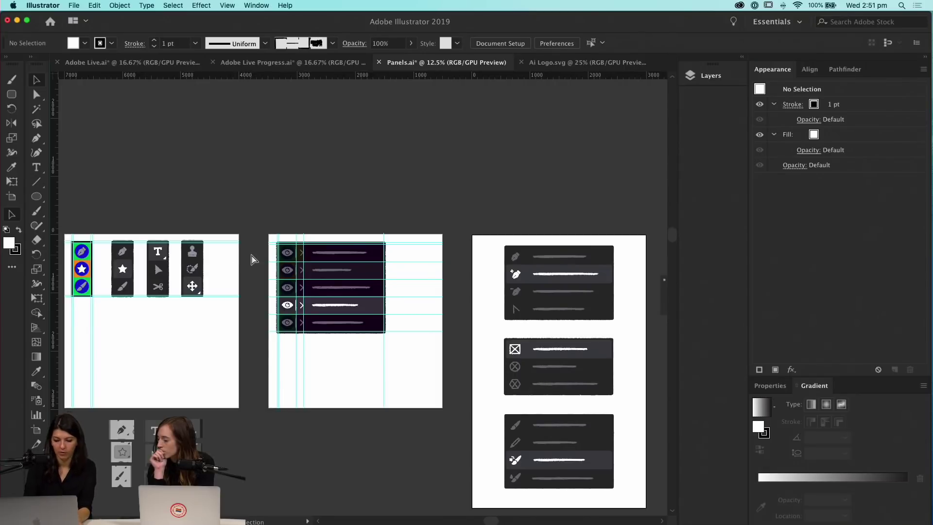
# Inspect the Layers panel illustration up close, checking how its eye icons, arrows and brushed lines align with the guides
pyautogui.press('super+equal')
pyautogui.press('super+equal')
pyautogui.press('super+equal')
pyautogui.hscroll(-3, 323, 262)
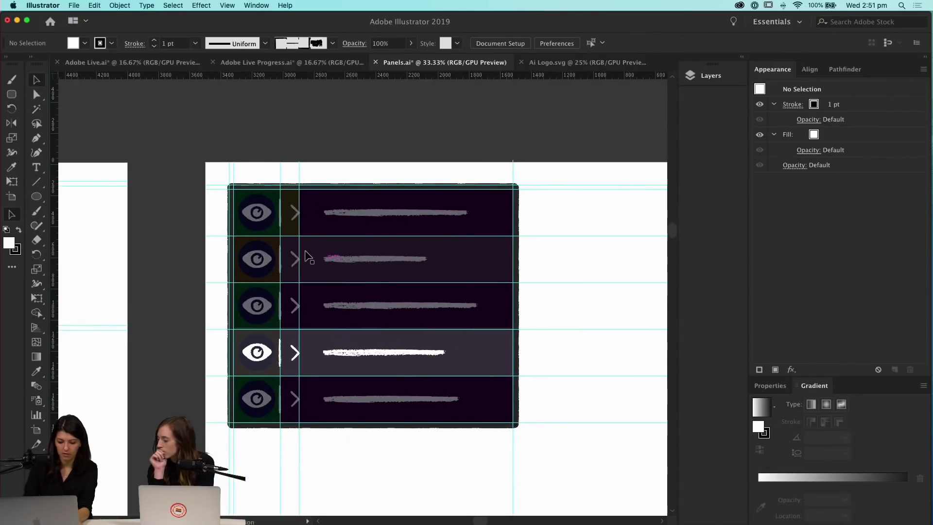
pyautogui.press('super+equal')
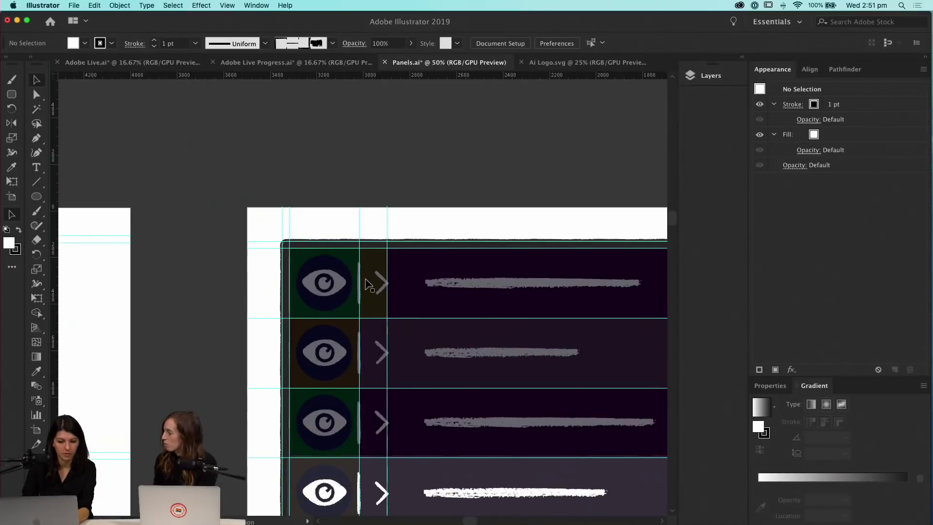
pyautogui.scroll(-3, 366, 284)
pyautogui.hscroll(2, 366, 284)
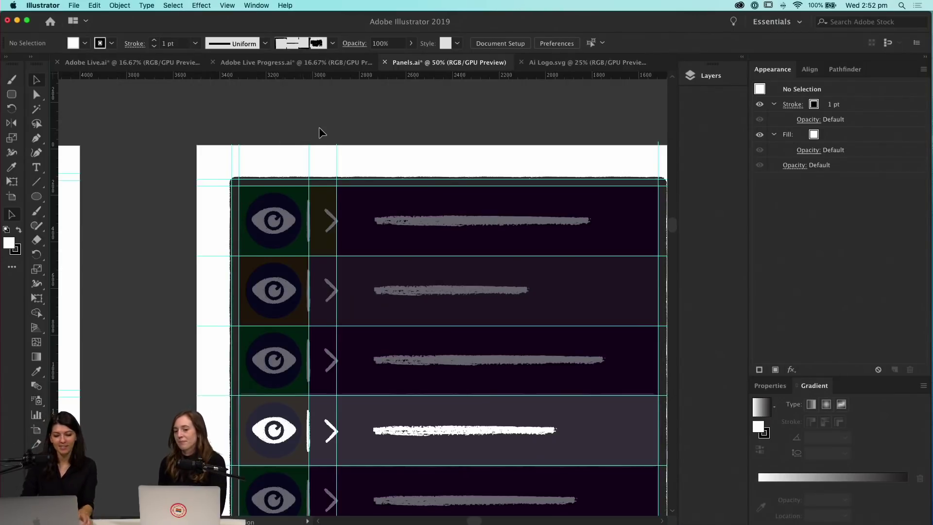
pyautogui.press('super+minus')
pyautogui.press('super+minus')
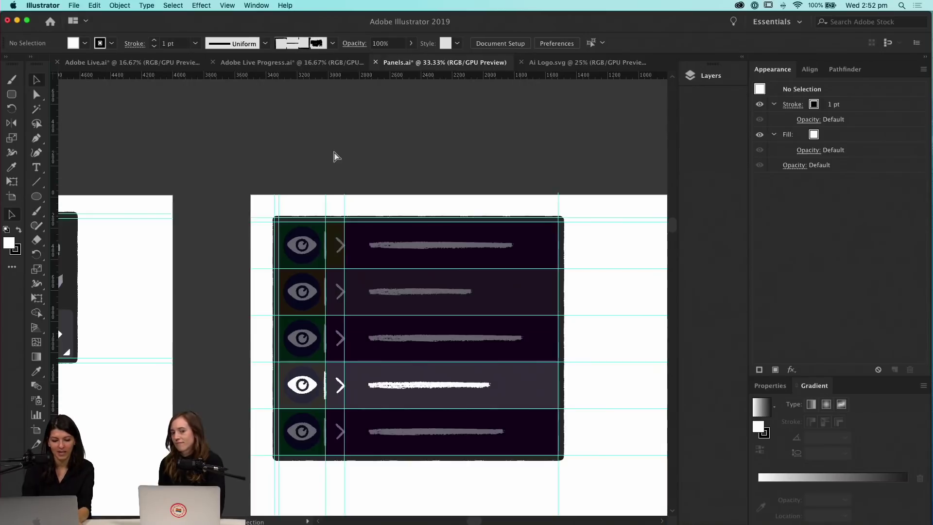
pyautogui.scroll(-2, 340, 171)
pyautogui.hscroll(1, 340, 171)
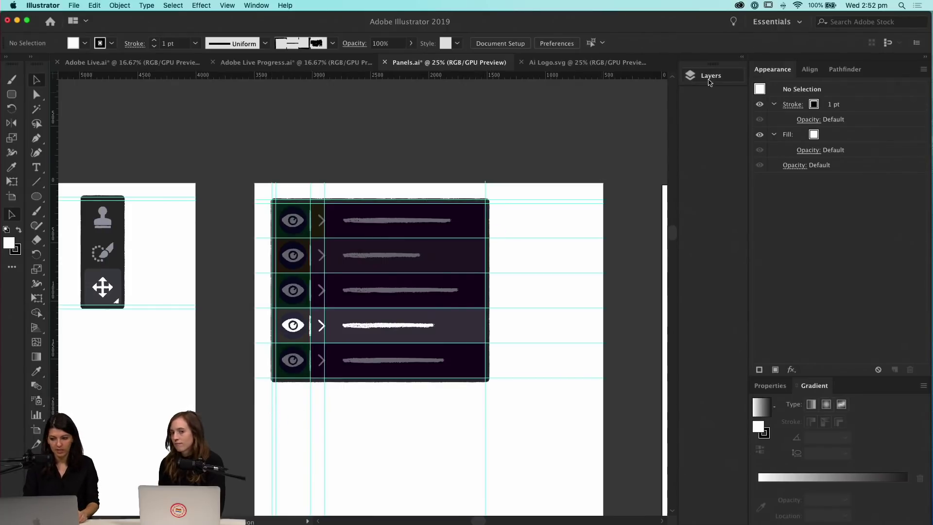
# Collapse the Tools layer, unlock the Shapes sublayer, and move it above Guides in the Layers Panel layer
pyautogui.click(695, 77)
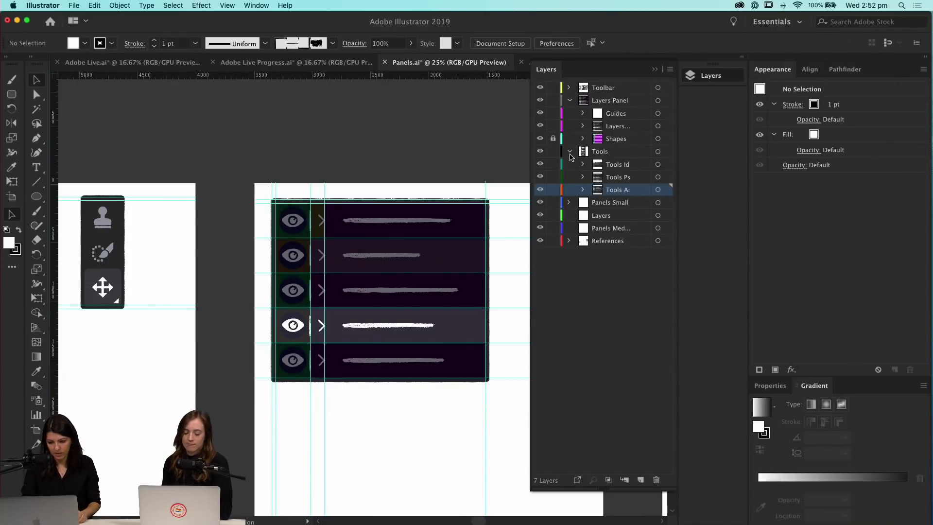
pyautogui.click(569, 152)
pyautogui.click(657, 100)
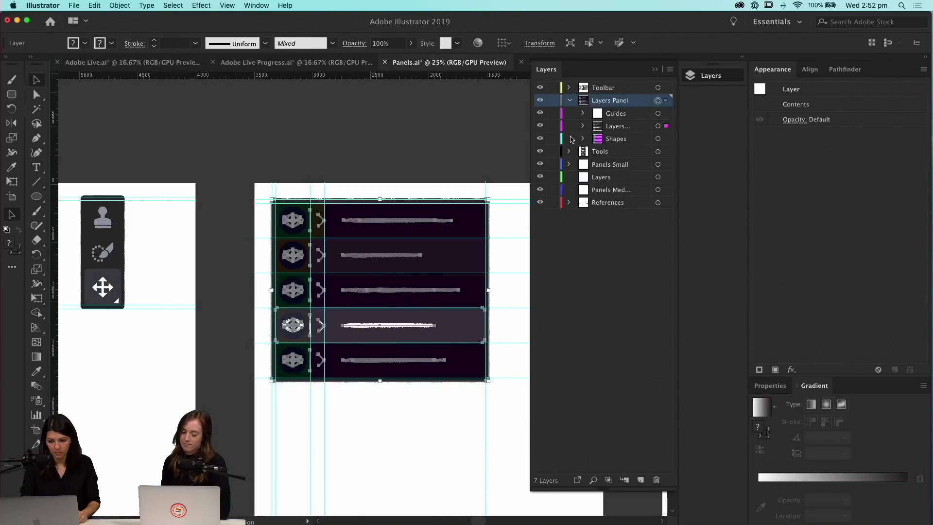
pyautogui.moveTo(623, 141); pyautogui.dragTo(623, 111)
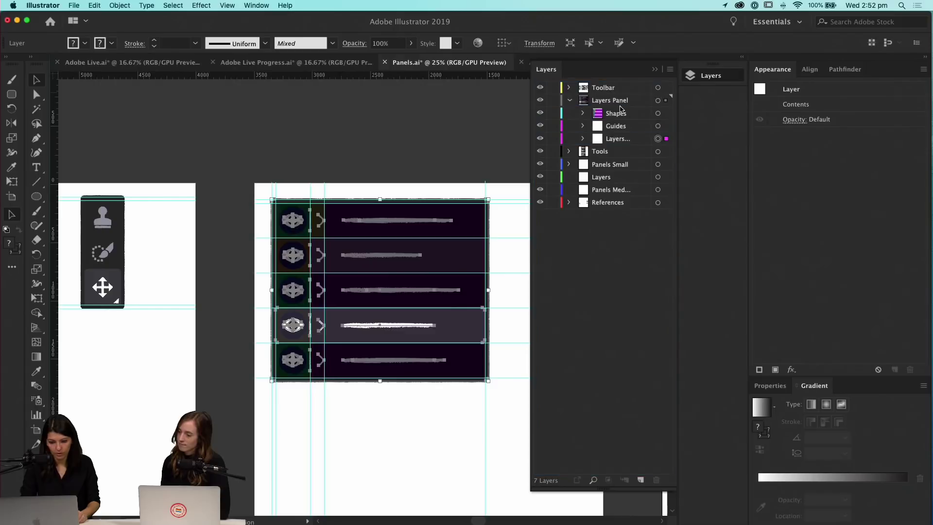
pyautogui.click(247, 383)
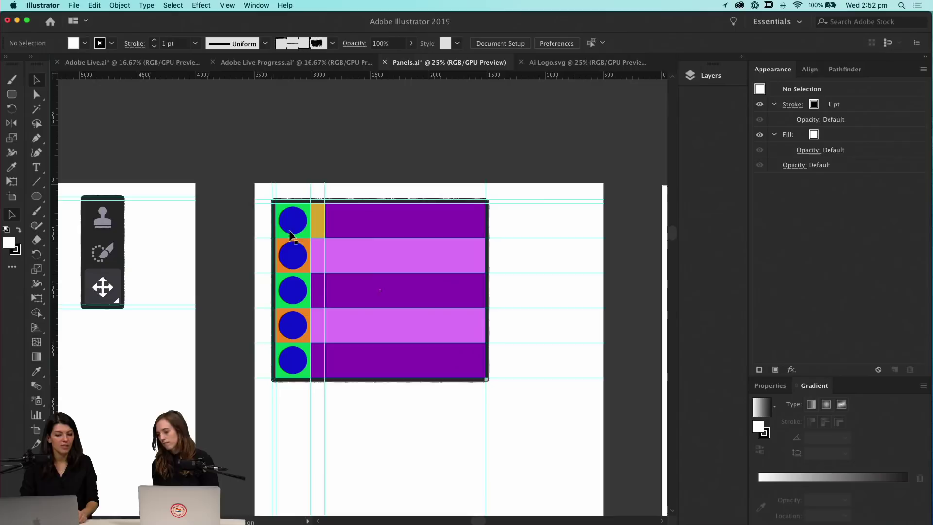
# Hide the colored Shapes sublayer in the Layers Panel layer and close the layer list
pyautogui.click(700, 77)
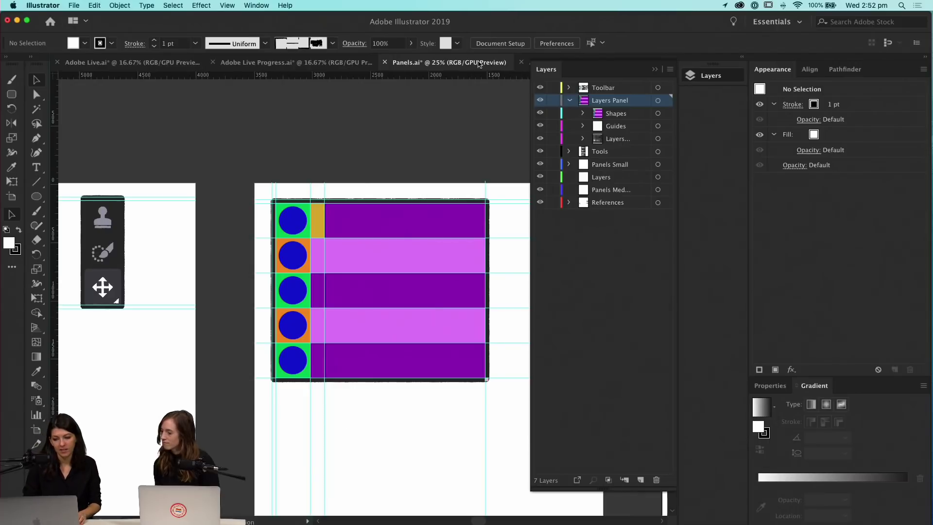
pyautogui.click(539, 113)
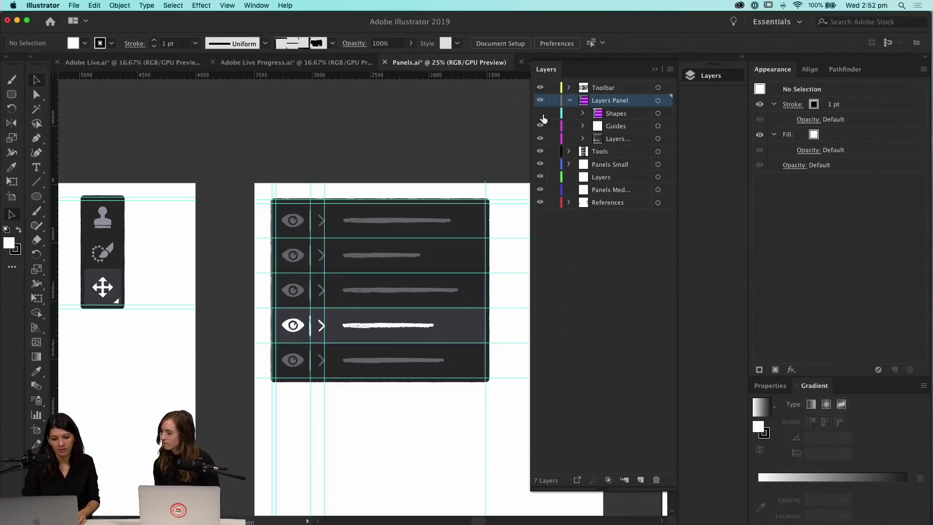
pyautogui.click(428, 146)
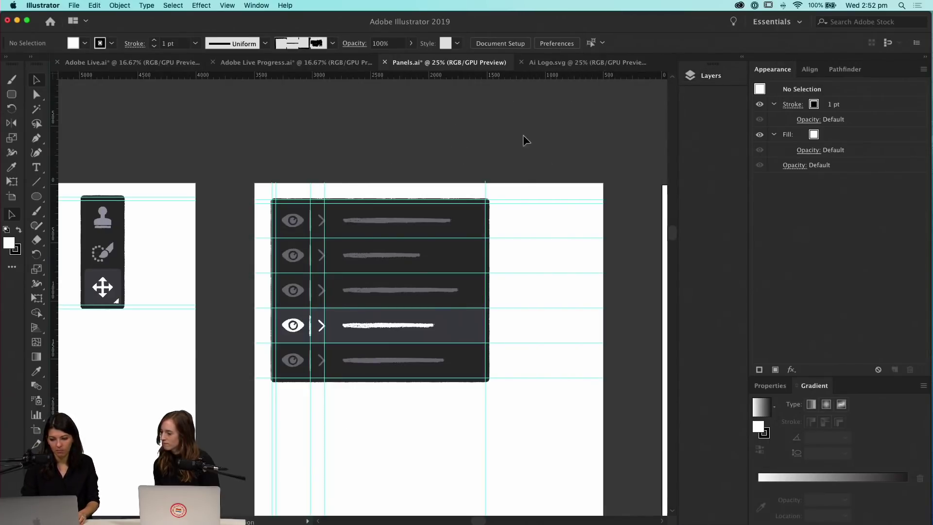
pyautogui.click(432, 397)
pyautogui.press('super+minus')
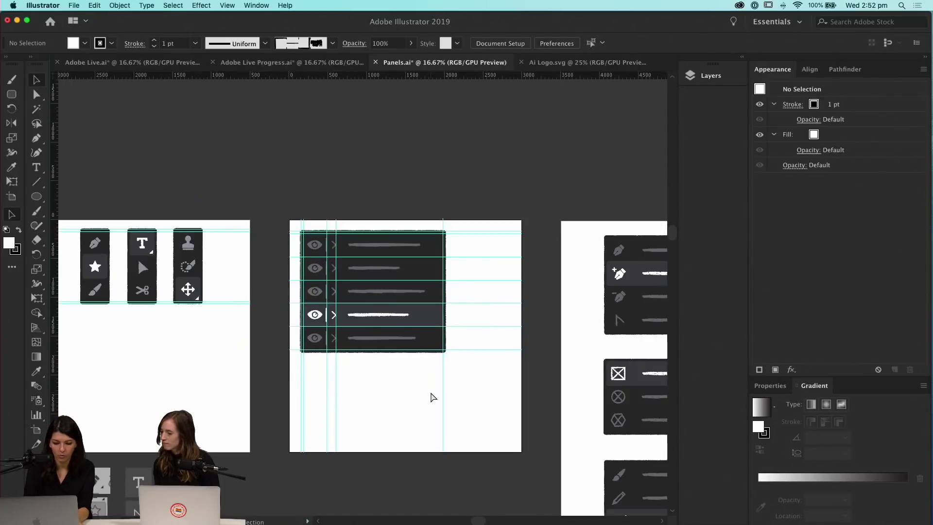
# Copy the three finished toolbar icon groups from Panels.ai onto the final orange artboard area in Adobe Live Progress.ai
pyautogui.press('super+minus')
pyautogui.hscroll(-2, 340, 291)
pyautogui.hscroll(-2, 375, 253)
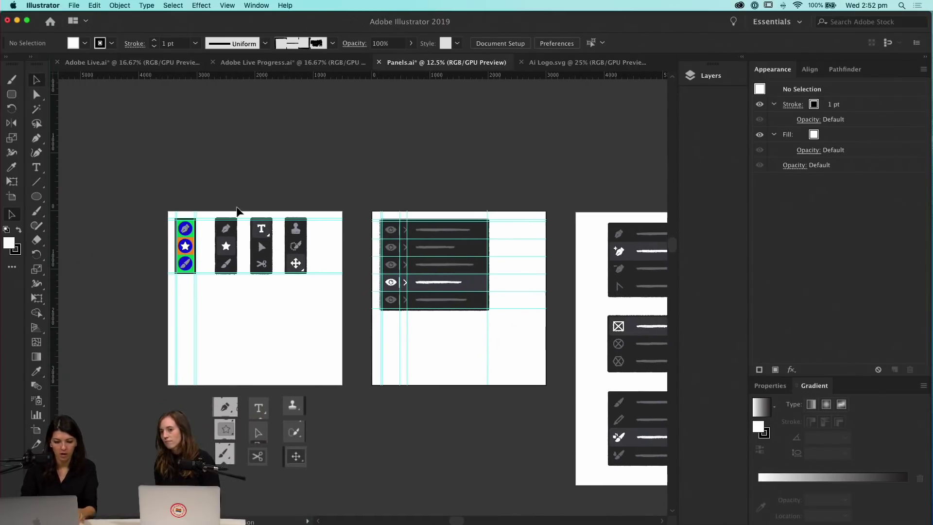
pyautogui.moveTo(205, 214); pyautogui.dragTo(323, 294)
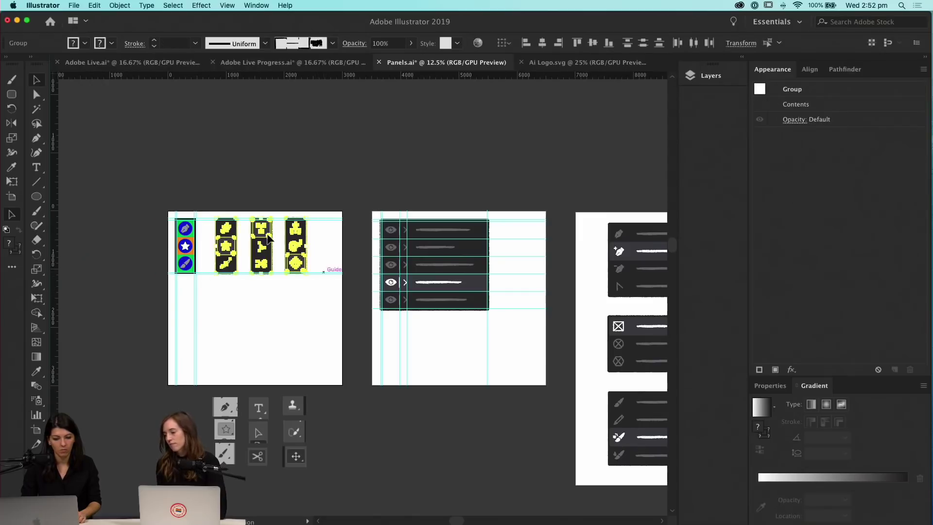
pyautogui.moveTo(261, 245); pyautogui.dragTo(259, 66)
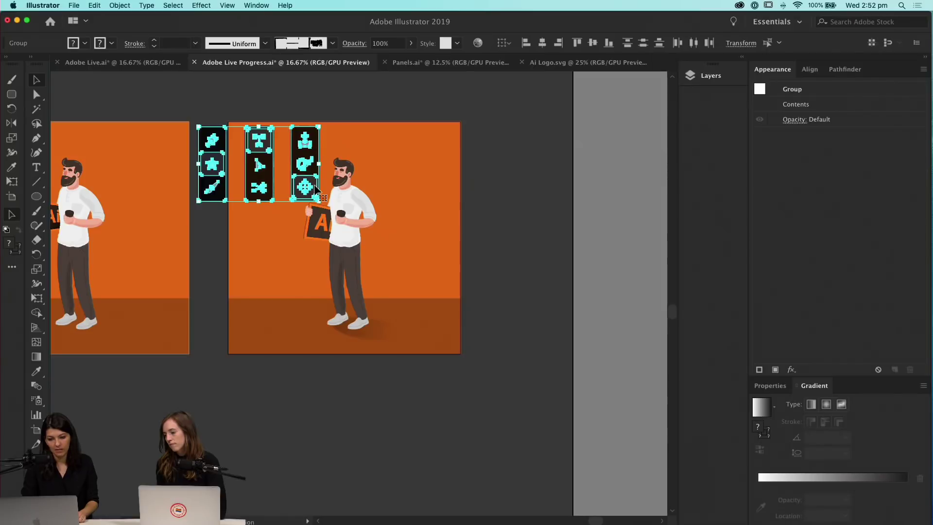
pyautogui.click(325, 390)
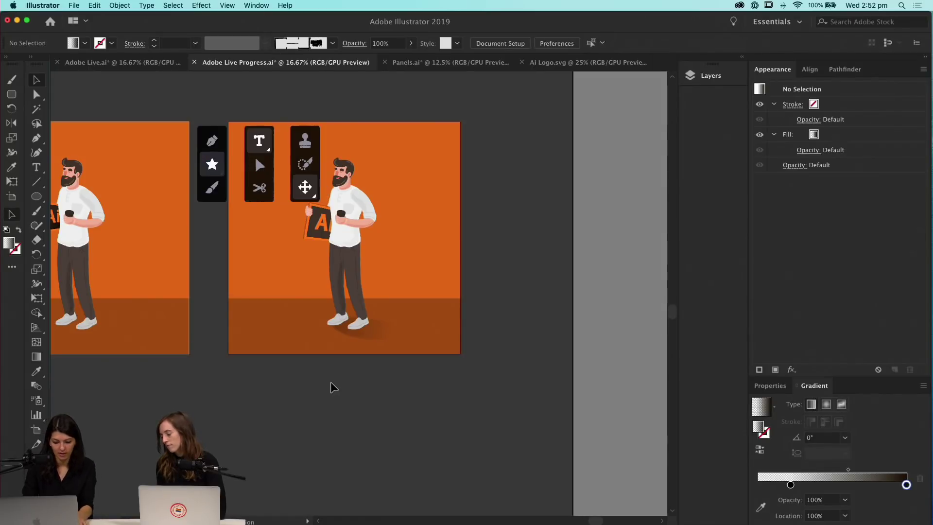
# Delete the type and stamp toolbars, and move the pen, star and brush toolbar onto the orange artboard beside the character's head
pyautogui.press('super+equal')
pyautogui.scroll(5, 331, 380)
pyautogui.hscroll(-3, 330, 381)
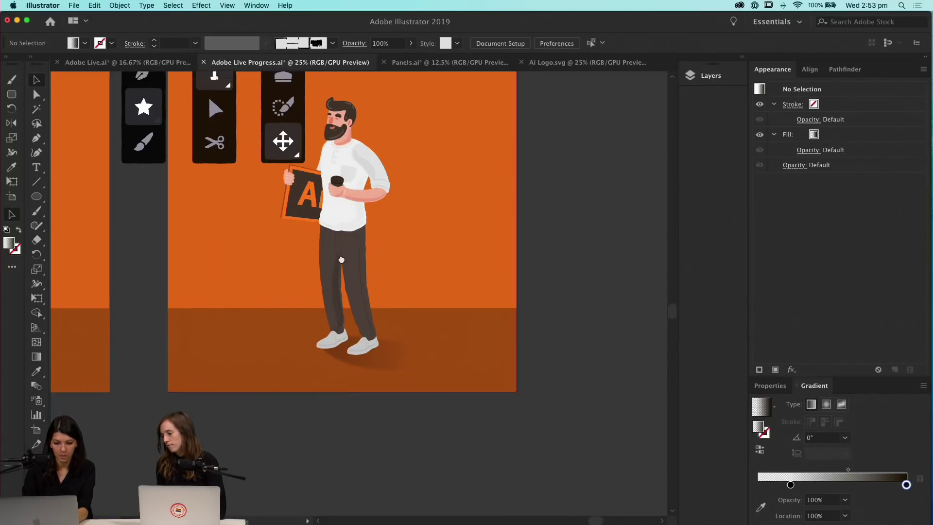
pyautogui.click(285, 225)
pyautogui.press('Delete')
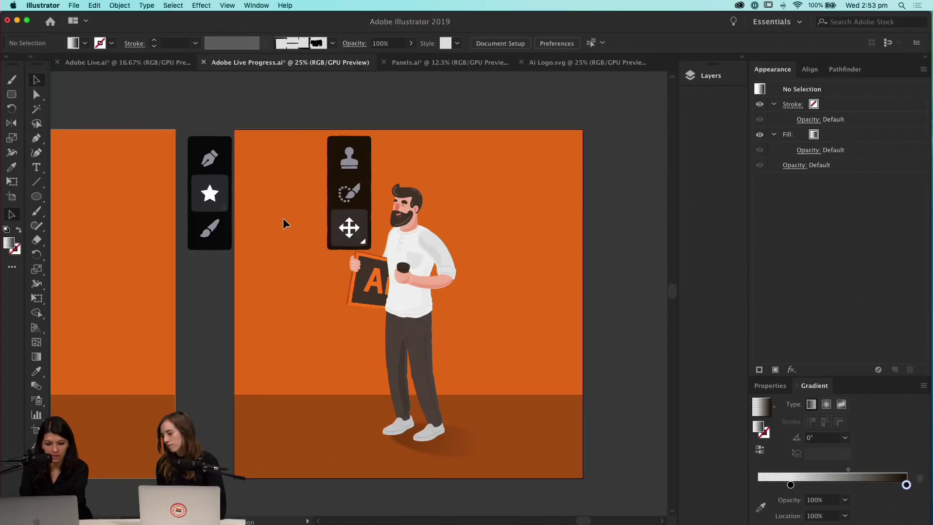
pyautogui.click(348, 176)
pyautogui.press('Delete')
pyautogui.moveTo(223, 203); pyautogui.dragTo(323, 214)
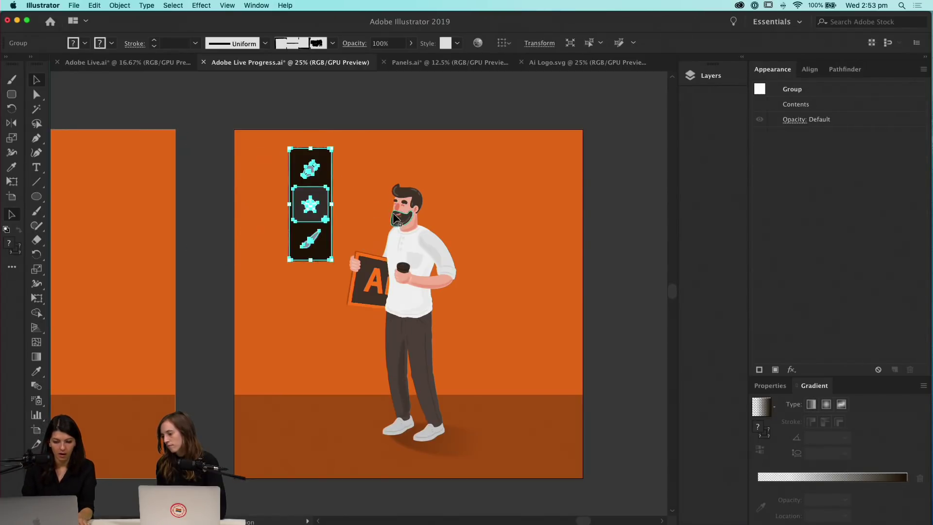
# Examine the pen, star and brush toolbar up close against the orange background
pyautogui.press('super+equal')
pyautogui.press('super+equal')
pyautogui.press('super+equal')
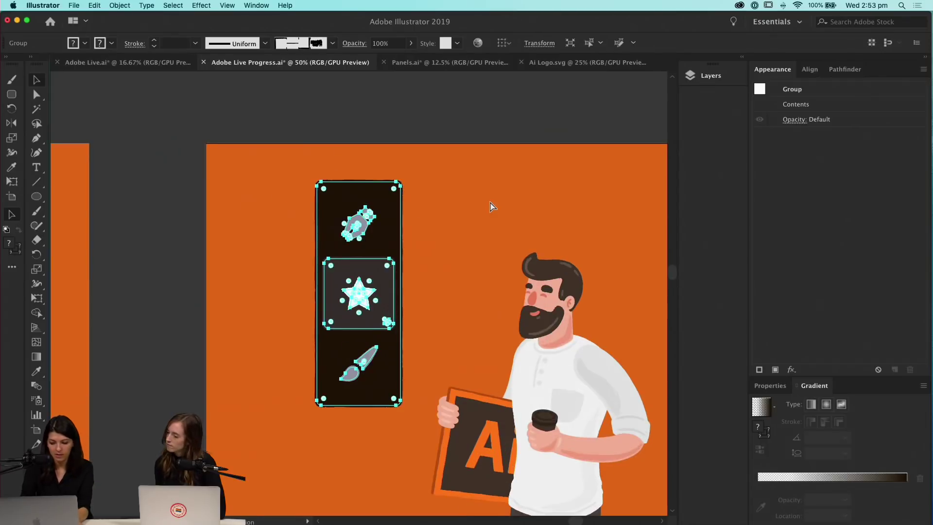
pyautogui.click(99, 315)
pyautogui.click(386, 227)
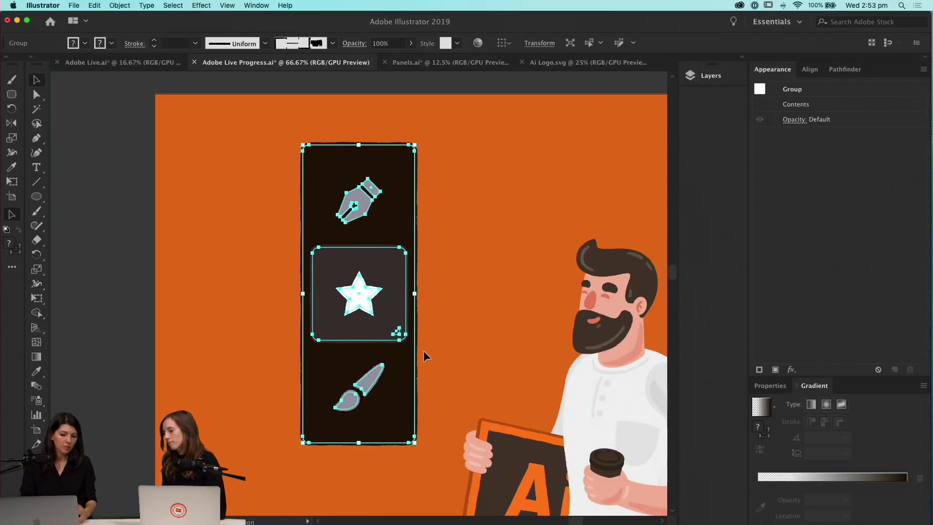
pyautogui.click(494, 337)
pyautogui.click(393, 412)
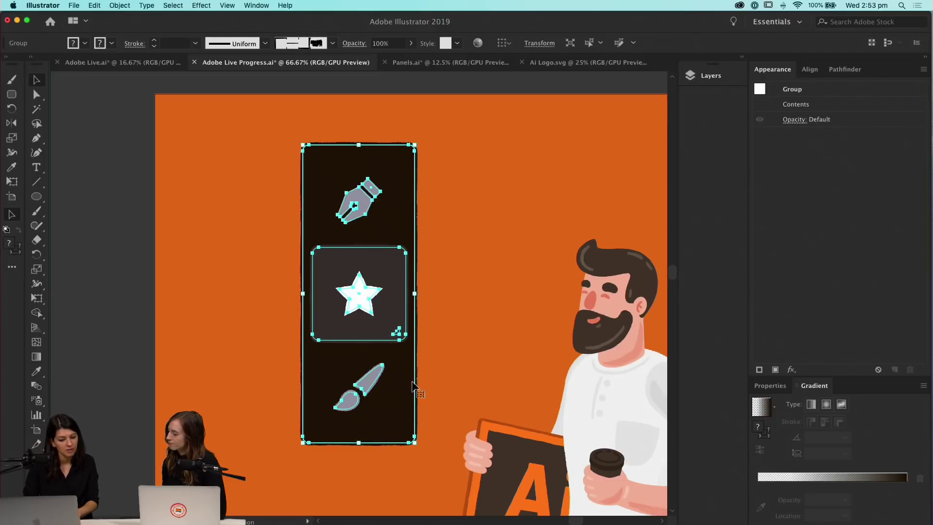
# Isolate the Toolbar Ai group and inspect the opacity and brush appearance of its background rectangle and star
pyautogui.doubleClick(401, 407)
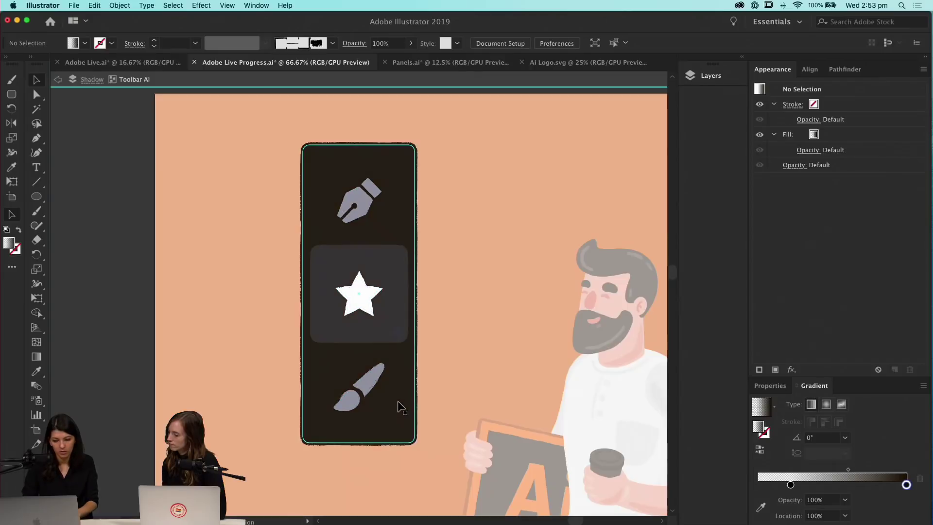
pyautogui.click(401, 408)
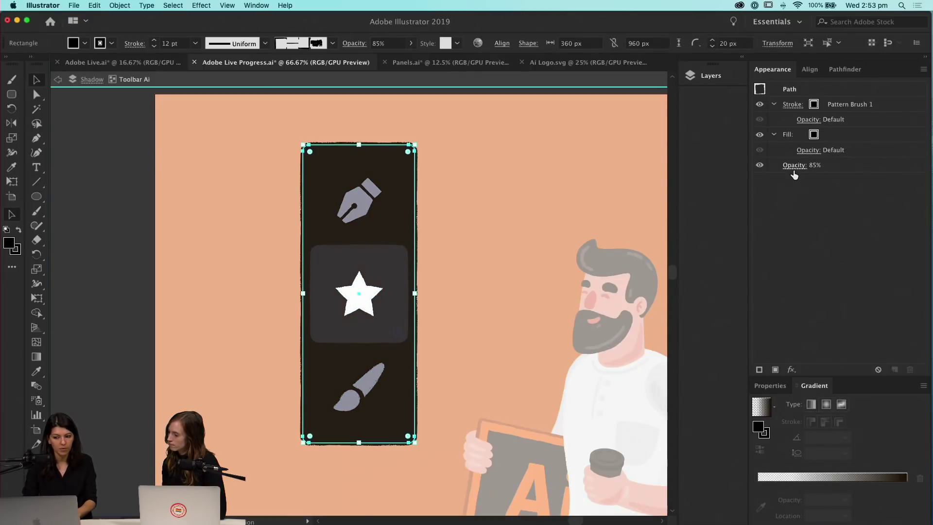
pyautogui.click(369, 305)
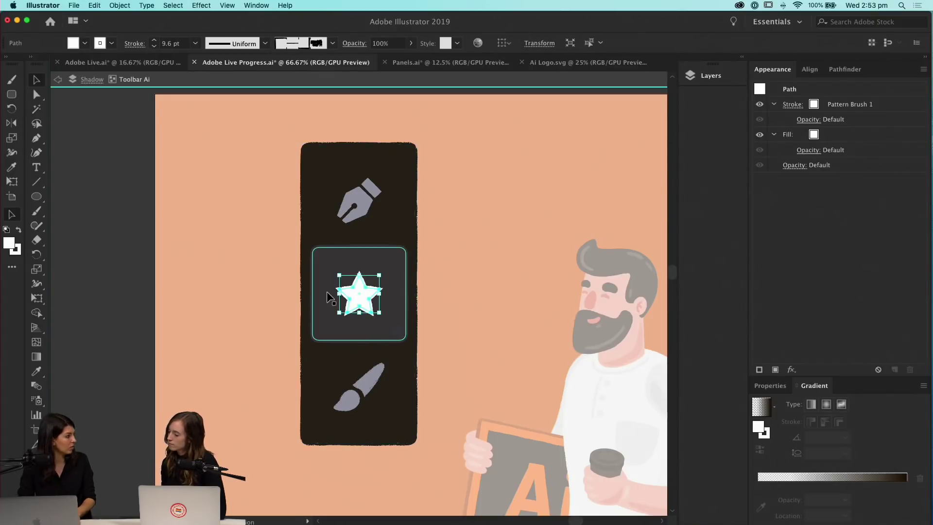
pyautogui.click(82, 307)
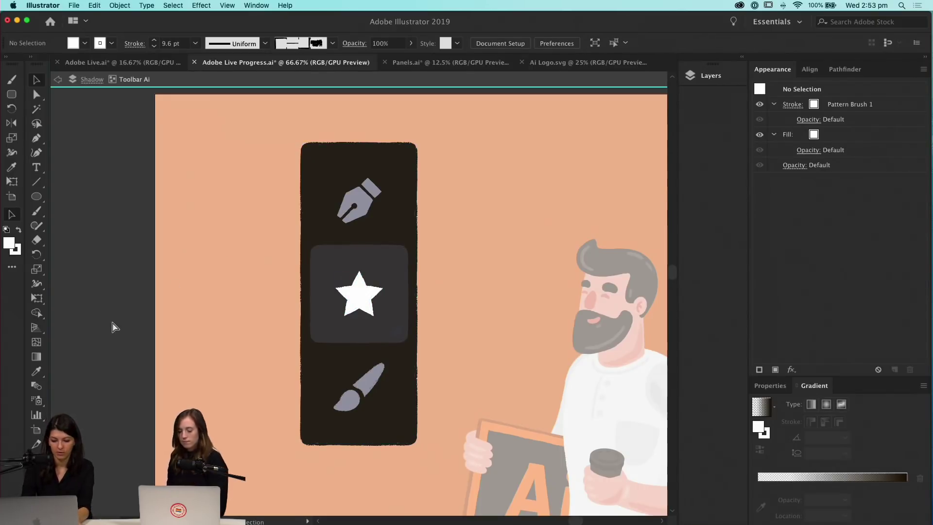
pyautogui.press('super+minus')
pyautogui.press('super+minus')
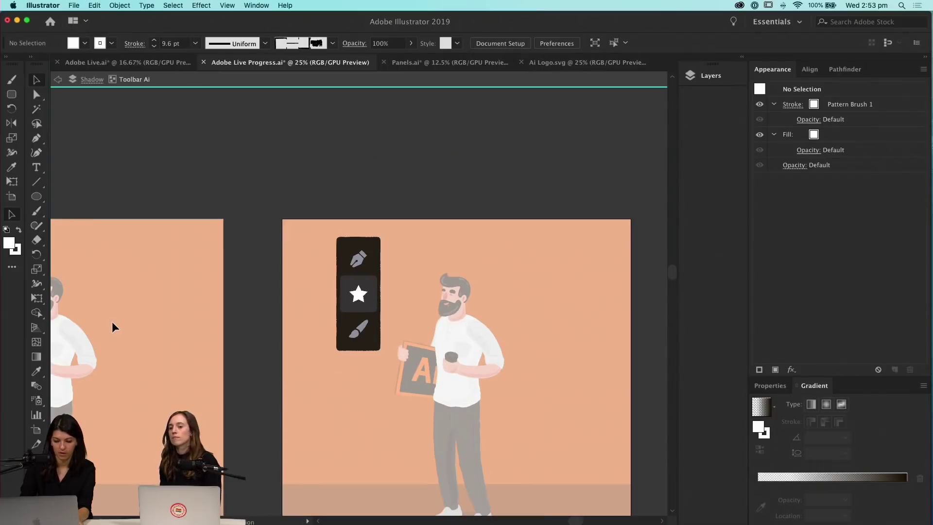
pyautogui.click(358, 293)
pyautogui.click(354, 354)
pyautogui.click(359, 348)
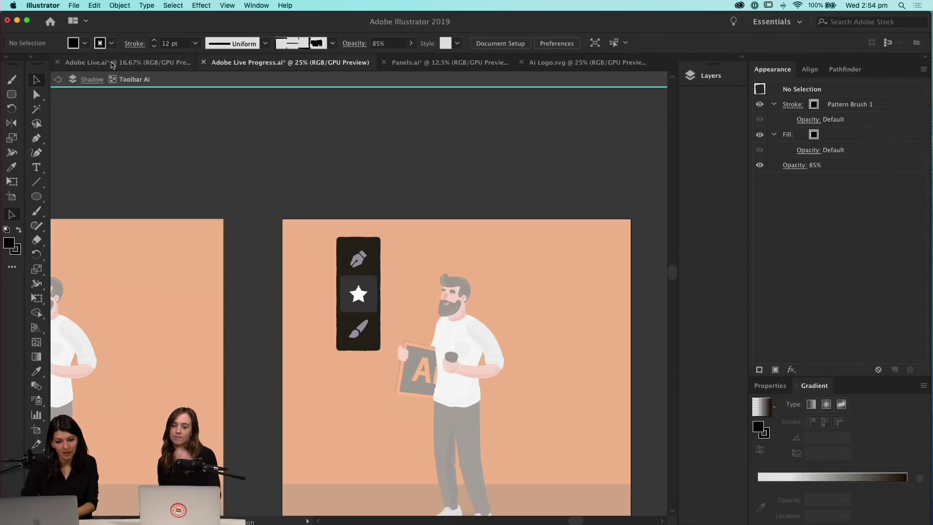
# Switch to Adobe Live.ai, unlock the Sketches layer and close the layer list
pyautogui.click(112, 63)
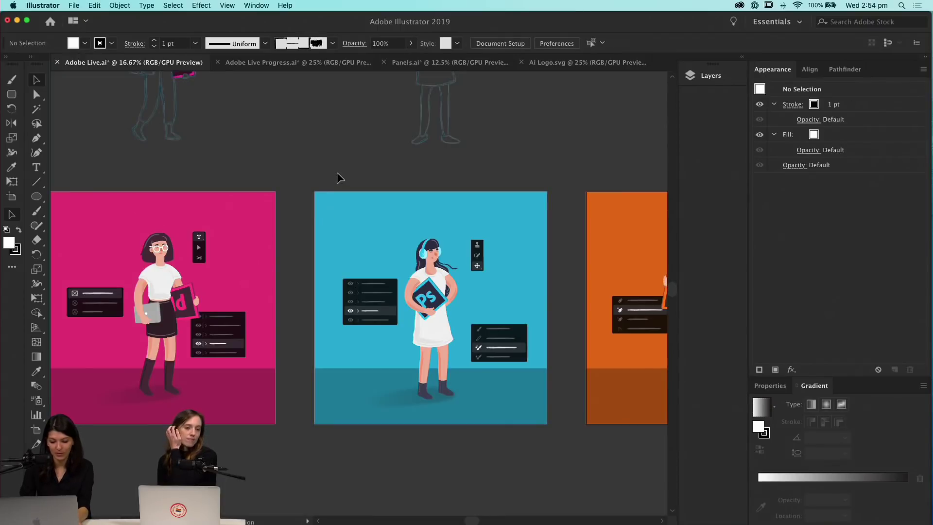
pyautogui.press('super+minus')
pyautogui.scroll(2, 291, 170)
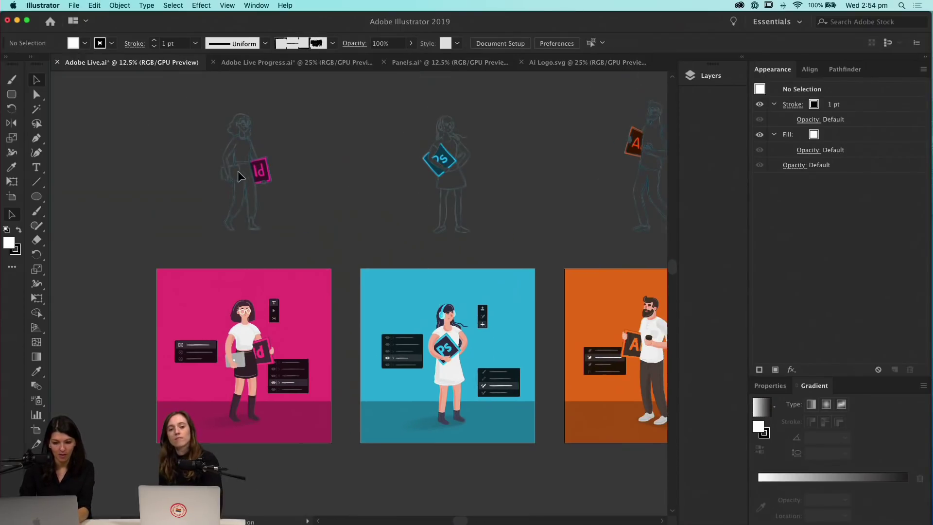
pyautogui.click(705, 77)
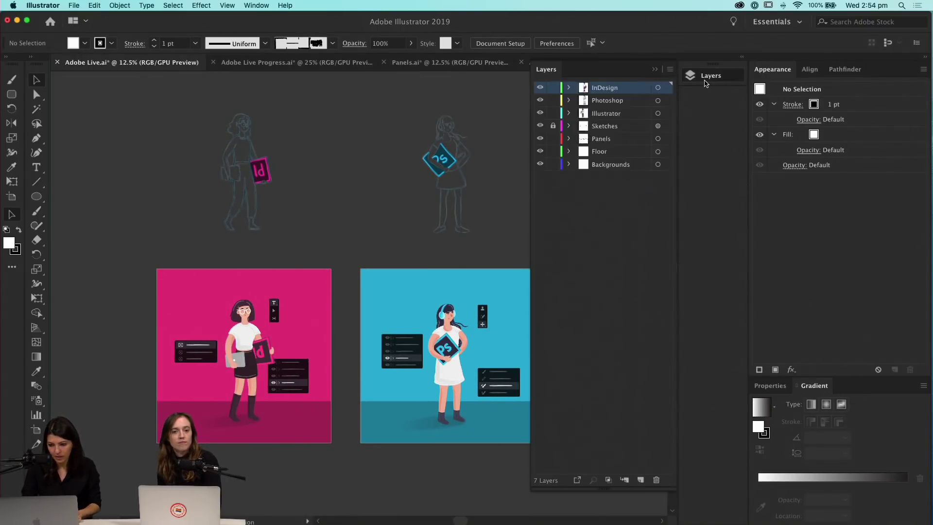
pyautogui.click(553, 126)
pyautogui.click(348, 196)
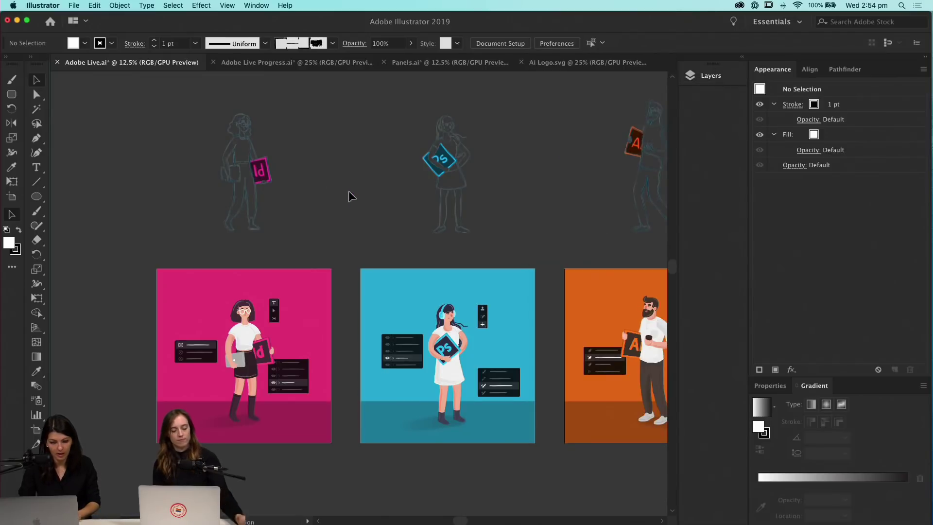
# Move the InDesign character sketch onto the pink artboard, level with and beside the finished character
pyautogui.moveTo(255, 161)
pyautogui.mouseDown()
pyautogui.moveTo(214, 233)
pyautogui.moveTo(258, 182)
pyautogui.mouseUp()
pyautogui.moveTo(383, 289)
pyautogui.mouseDown()
pyautogui.moveTo(421, 330)
pyautogui.moveTo(472, 176)
pyautogui.mouseUp()
pyautogui.press('super+equal')
pyautogui.press('super+equal')
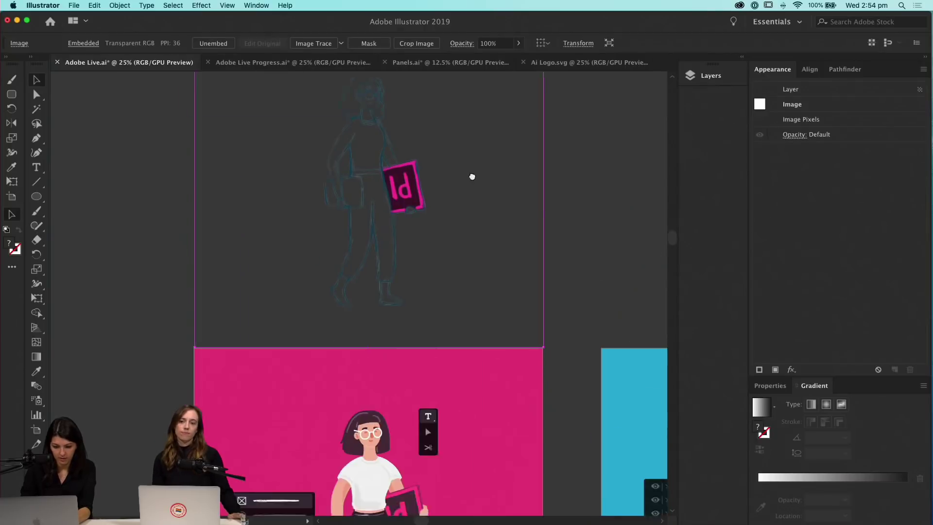
pyautogui.scroll(-5, 471, 176)
pyautogui.moveTo(458, 114)
pyautogui.mouseDown()
pyautogui.moveTo(406, 272)
pyautogui.moveTo(346, 368)
pyautogui.mouseUp()
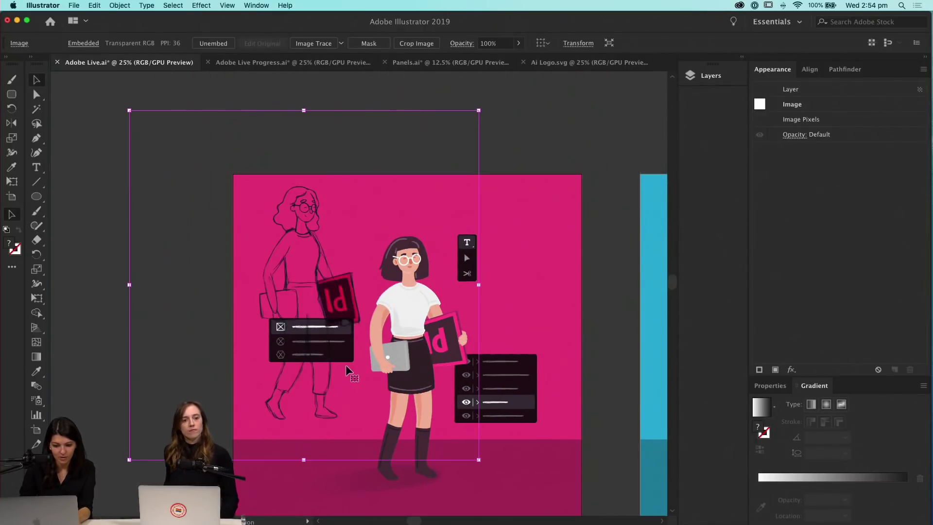
pyautogui.moveTo(286, 208); pyautogui.dragTo(295, 272)
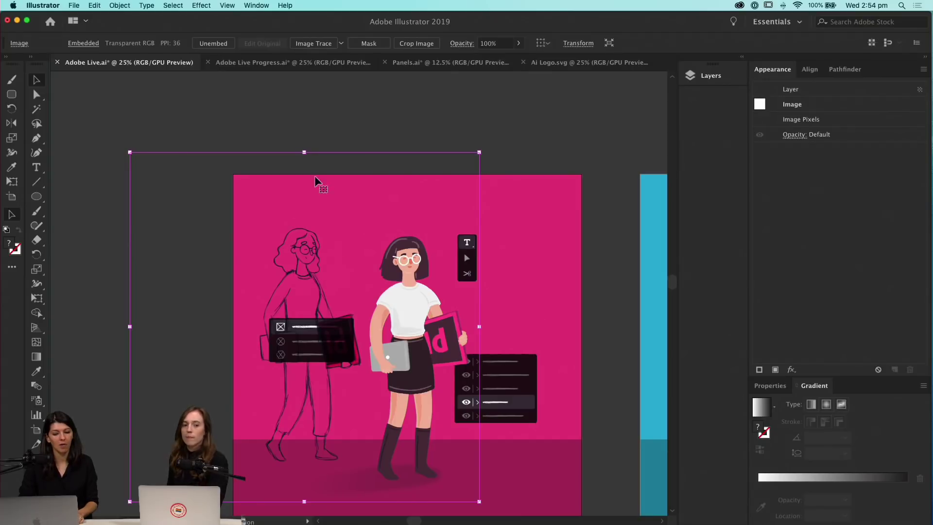
pyautogui.click(324, 128)
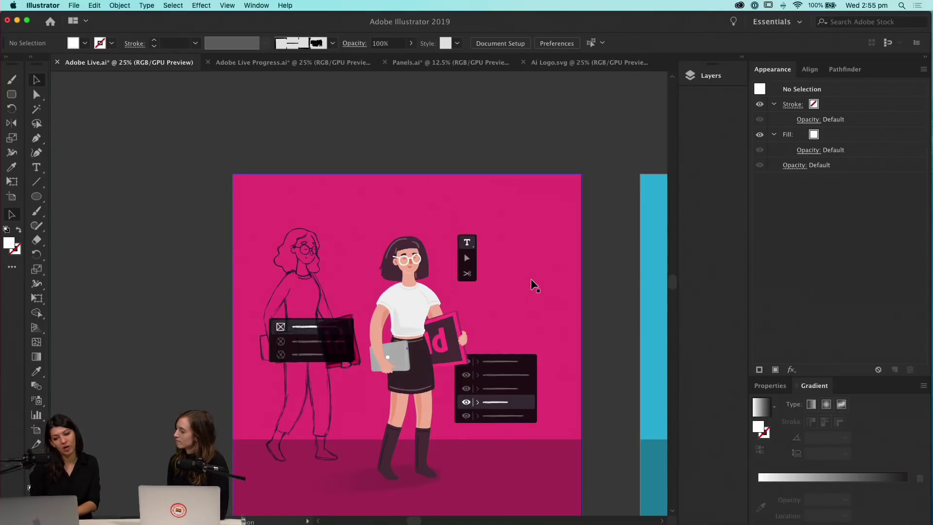
# Move the Illustrator character sketch down beside the finished bearded man, just outside the orange artboard's right edge
pyautogui.moveTo(566, 252)
pyautogui.mouseDown()
pyautogui.moveTo(437, 358)
pyautogui.moveTo(276, 389)
pyautogui.moveTo(399, 360)
pyautogui.moveTo(345, 342)
pyautogui.mouseUp()
pyautogui.moveTo(529, 333); pyautogui.dragTo(472, 220)
pyautogui.moveTo(417, 166)
pyautogui.mouseDown()
pyautogui.moveTo(502, 316)
pyautogui.moveTo(547, 291)
pyautogui.moveTo(522, 169)
pyautogui.mouseUp()
pyautogui.moveTo(470, 194); pyautogui.dragTo(491, 352)
pyautogui.moveTo(472, 234)
pyautogui.mouseDown()
pyautogui.moveTo(471, 257)
pyautogui.moveTo(491, 255)
pyautogui.mouseUp()
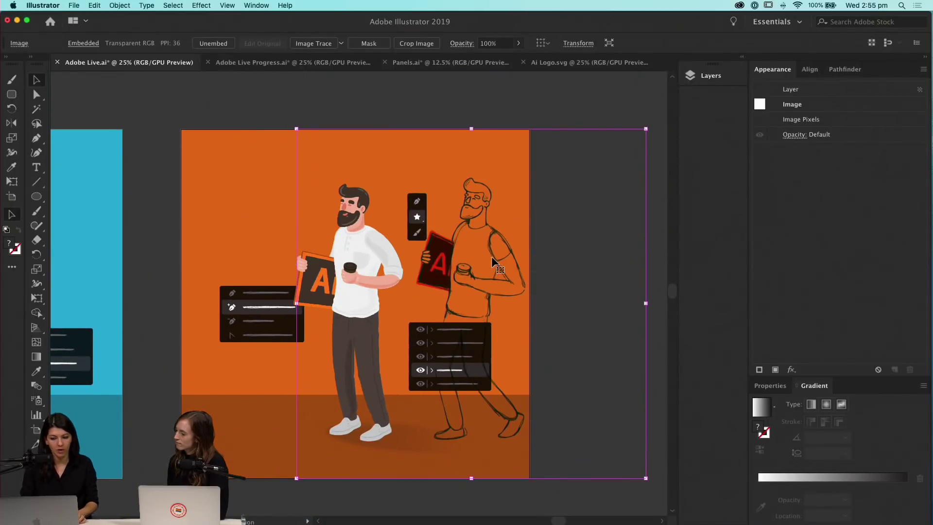
pyautogui.moveTo(484, 290)
pyautogui.mouseDown()
pyautogui.moveTo(546, 276)
pyautogui.moveTo(569, 291)
pyautogui.mouseUp()
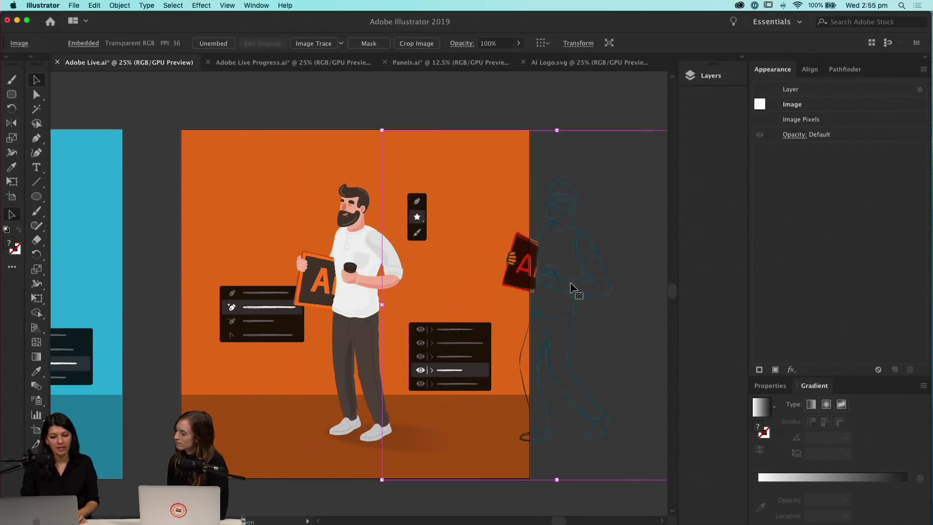
pyautogui.scroll(1, 527, 375)
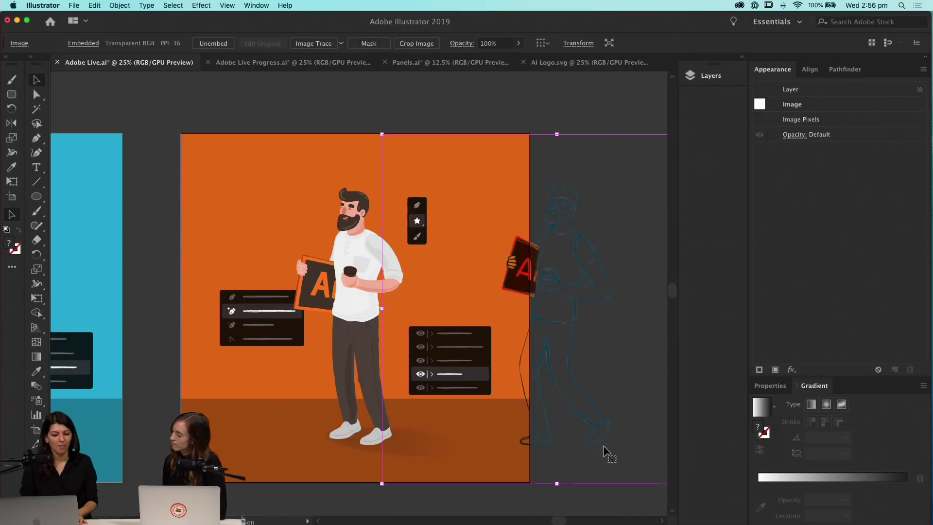
pyautogui.moveTo(558, 363)
pyautogui.mouseDown()
pyautogui.moveTo(581, 371)
pyautogui.moveTo(595, 332)
pyautogui.mouseUp()
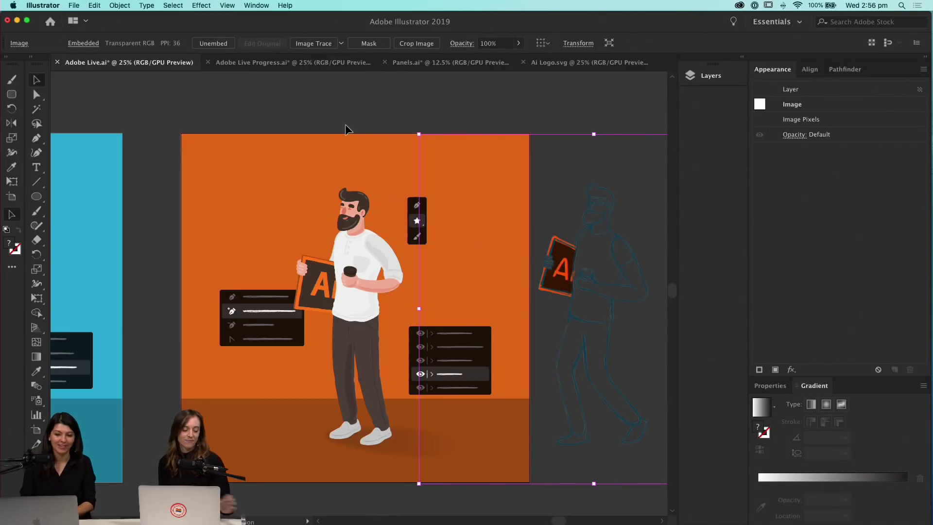
pyautogui.click(368, 122)
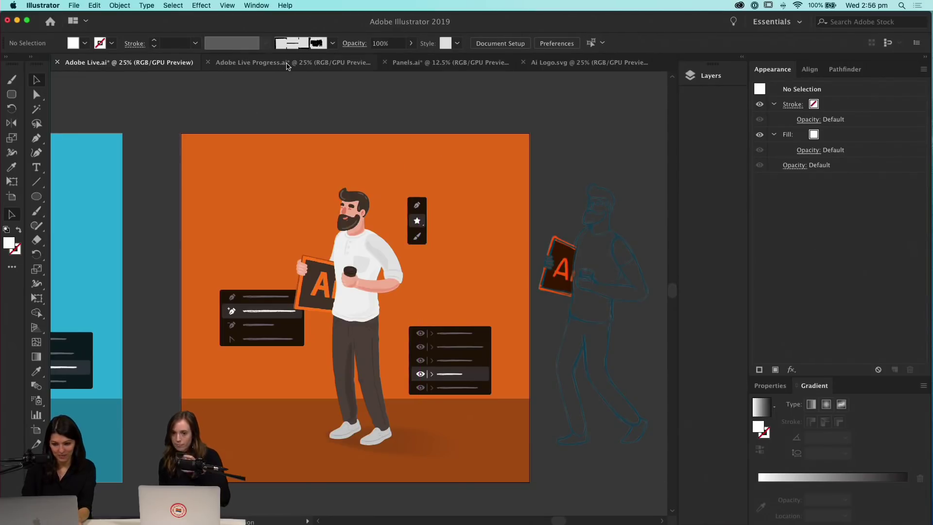
# Copy the Layers panel and the pen tools panel illustrations from Panels.ai into Adobe Live Progress.ai
pyautogui.click(427, 62)
pyautogui.moveTo(536, 169); pyautogui.dragTo(431, 146)
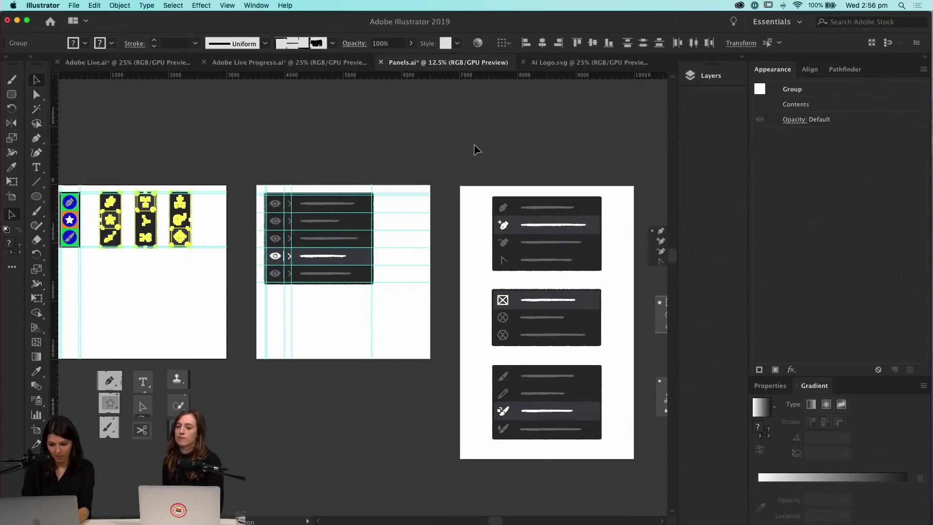
pyautogui.click(540, 262)
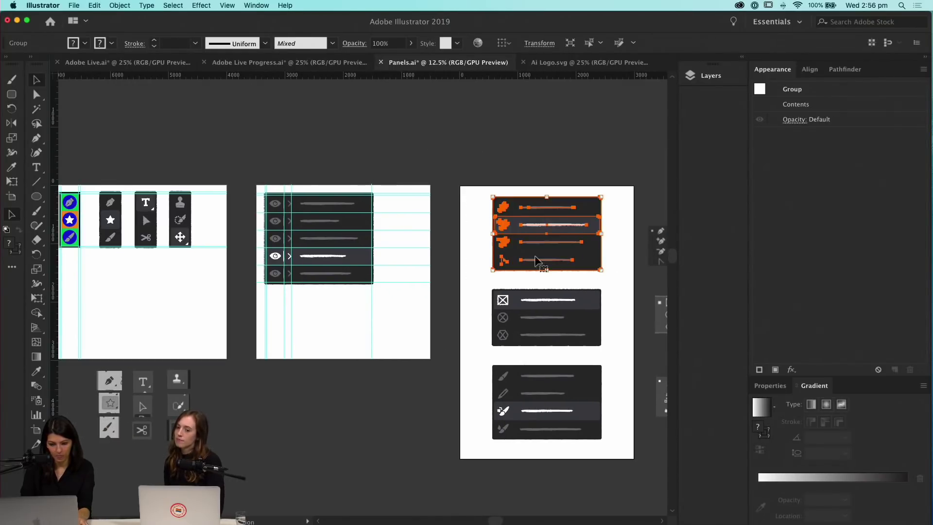
pyautogui.moveTo(252, 186); pyautogui.dragTo(402, 302)
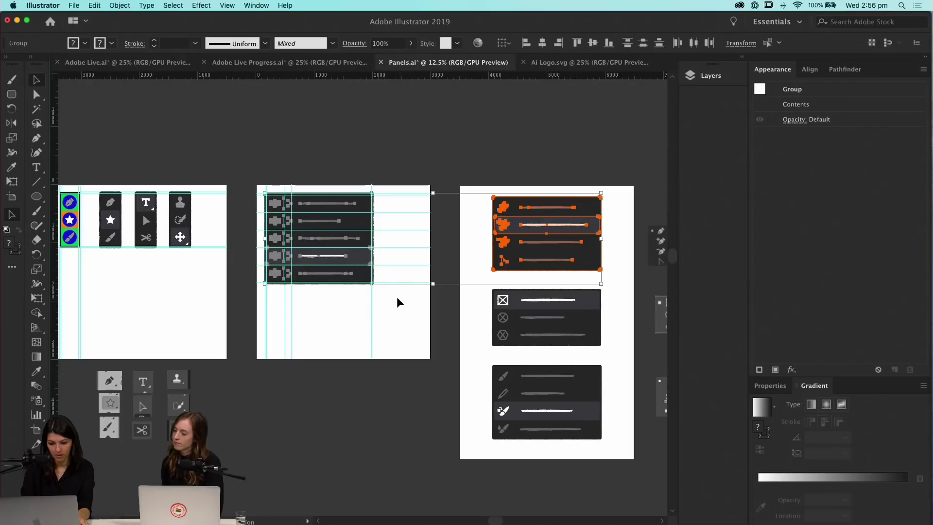
pyautogui.moveTo(305, 225); pyautogui.dragTo(379, 169)
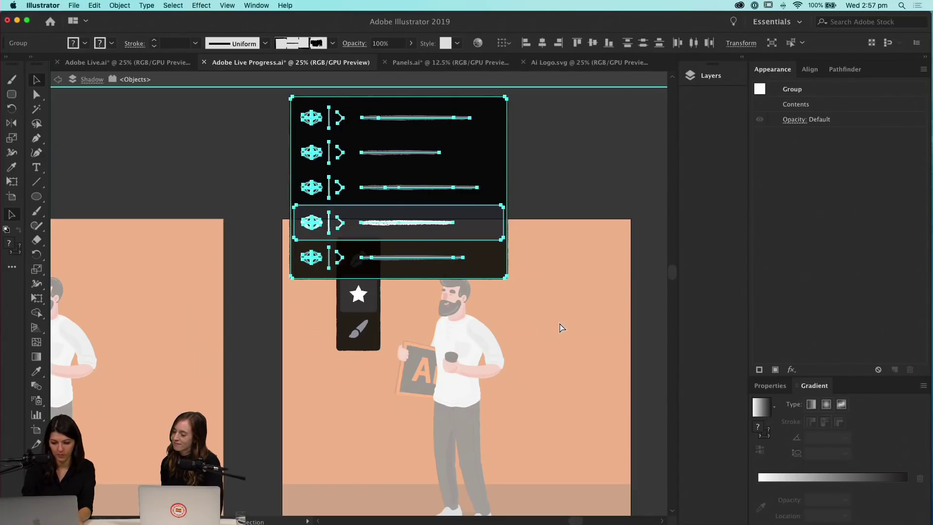
# Move the two pasted panel illustrations onto the empty canvas above the final orange artboard
pyautogui.press('super+minus')
pyautogui.press('super+minus')
pyautogui.press('super+minus')
pyautogui.hscroll(5, 579, 406)
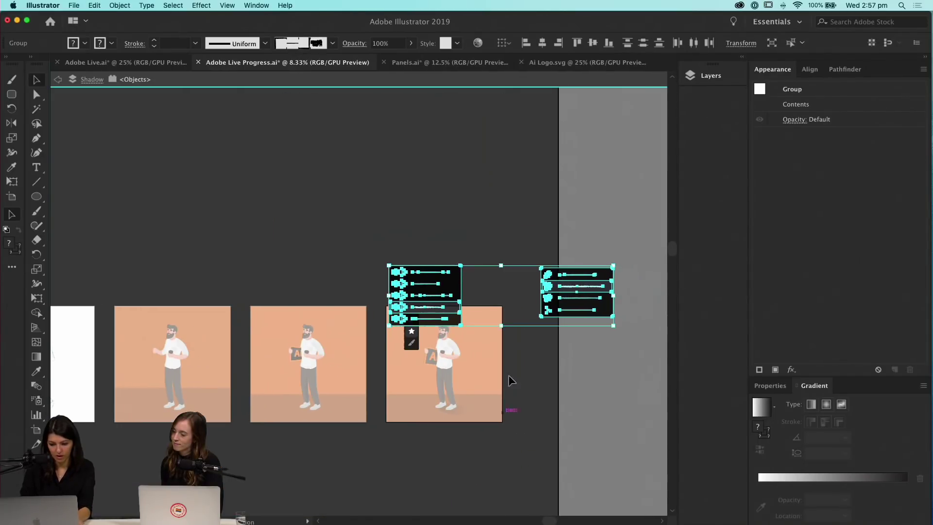
pyautogui.moveTo(436, 290); pyautogui.dragTo(392, 216)
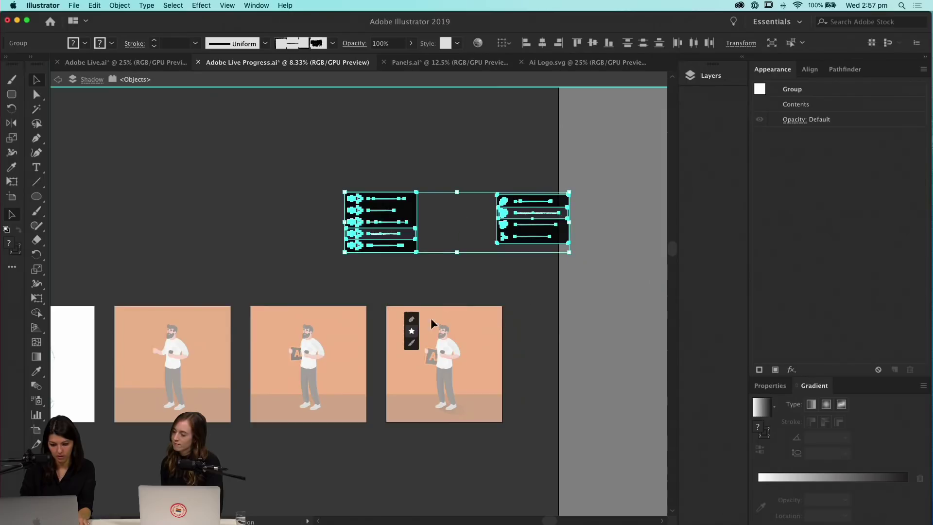
# Try to scale the toolbar, Layers and pen tools illustrations down together freehand and reposition them above the final orange artboard
pyautogui.keyDown('shift'); pyautogui.click(418, 334); pyautogui.keyUp('shift')
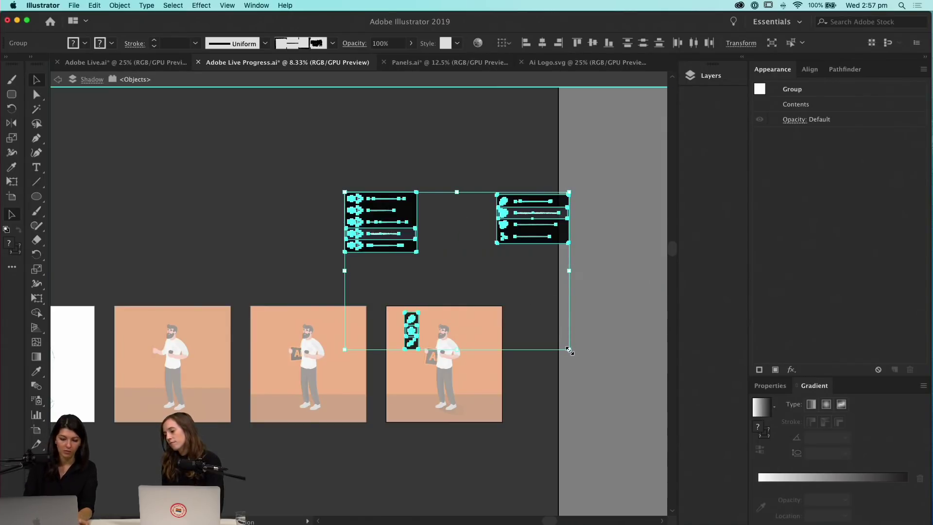
pyautogui.moveTo(569, 350); pyautogui.dragTo(461, 274)
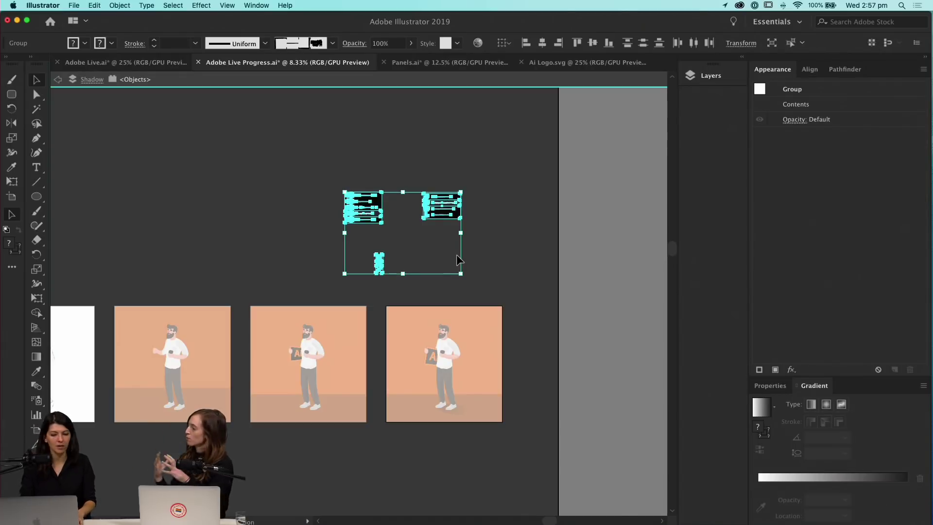
pyautogui.moveTo(459, 274); pyautogui.dragTo(502, 257)
pyautogui.press('super+equal')
pyautogui.press('super+equal')
pyautogui.scroll(-5, 502, 258)
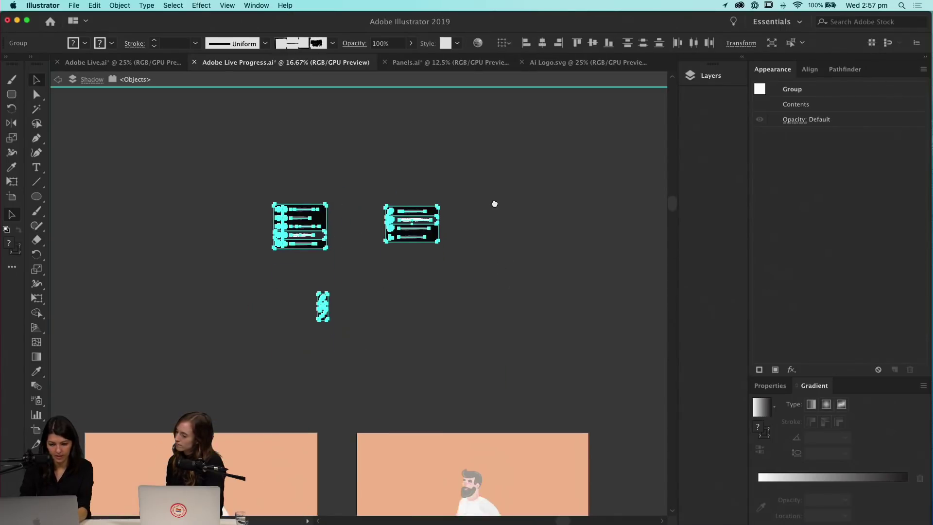
pyautogui.moveTo(411, 140); pyautogui.dragTo(513, 217)
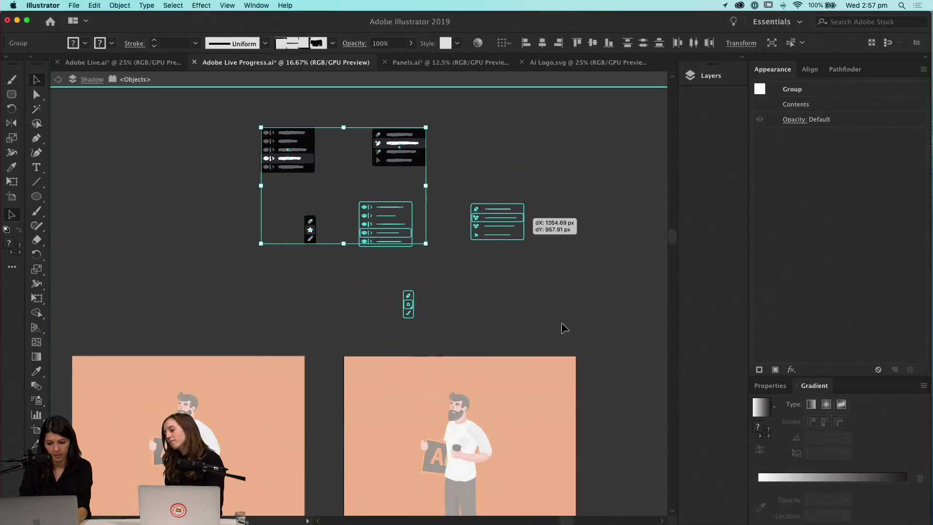
pyautogui.scroll(-4, 474, 272)
pyautogui.hscroll(4, 475, 272)
pyautogui.click(483, 199)
pyautogui.click(404, 132)
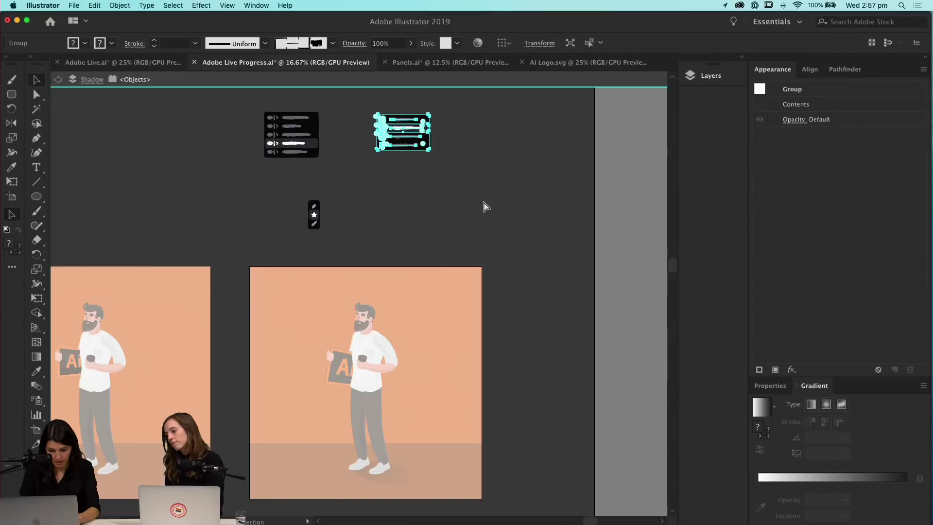
# Undo the freehand scaling and moving of the three panel illustrations
pyautogui.press('super+z')
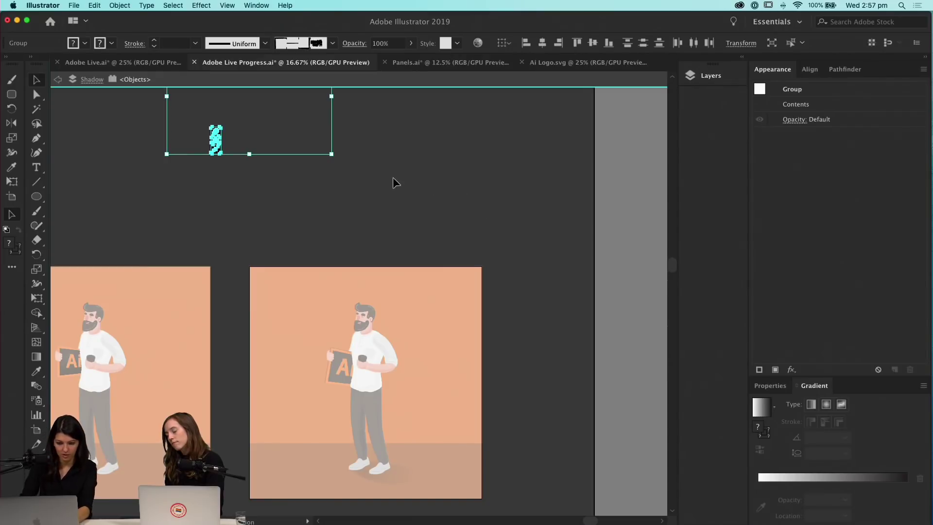
pyautogui.click(438, 249)
pyautogui.scroll(5, 481, 234)
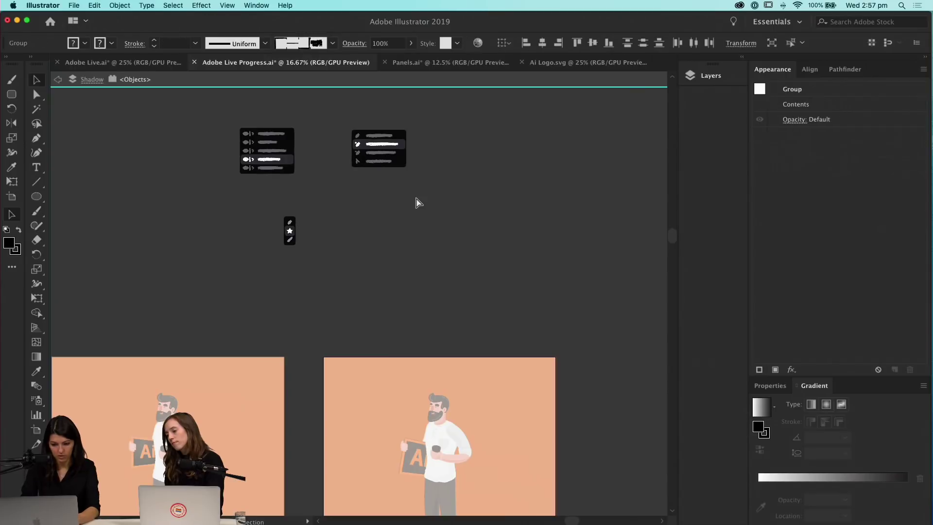
pyautogui.press('super+shift+z')
pyautogui.click(586, 284)
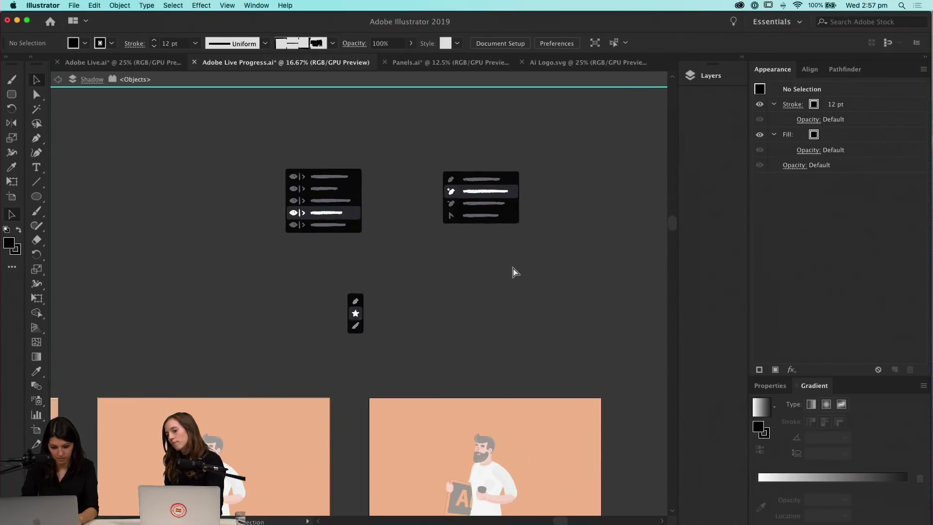
pyautogui.press('super+shift+z')
pyautogui.click(226, 263)
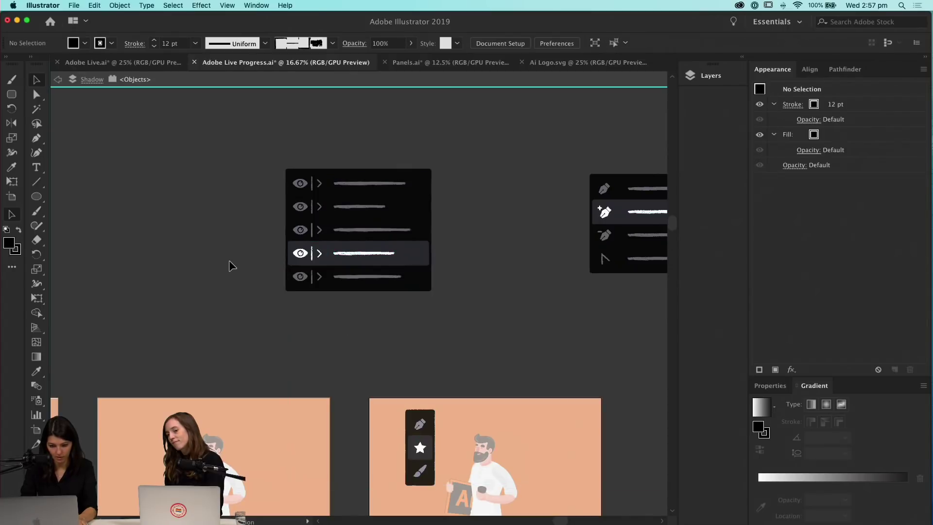
# Scale the Layers panel, pen tools panel and toolbar illustrations together uniformly to 40%, with Scale Corners and Scale Strokes & Effects enabled
pyautogui.moveTo(291, 290); pyautogui.dragTo(229, 255)
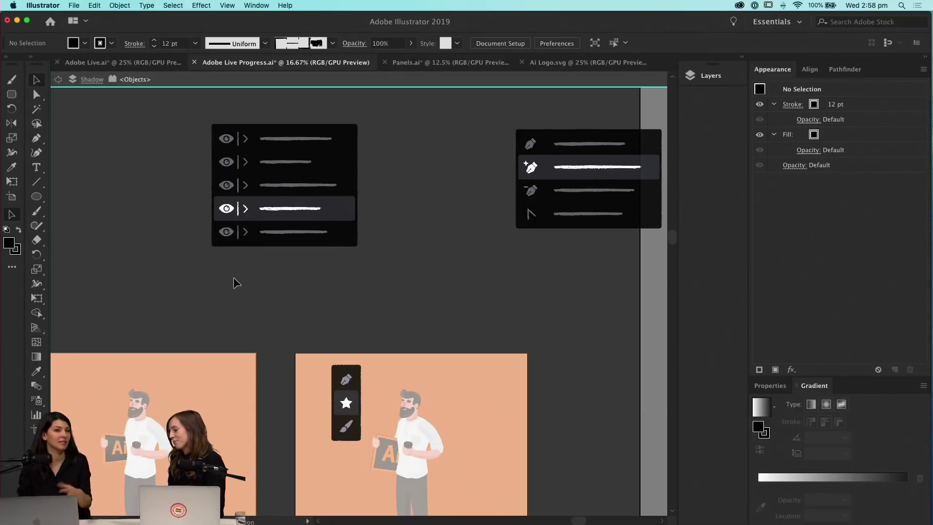
pyautogui.click(276, 216)
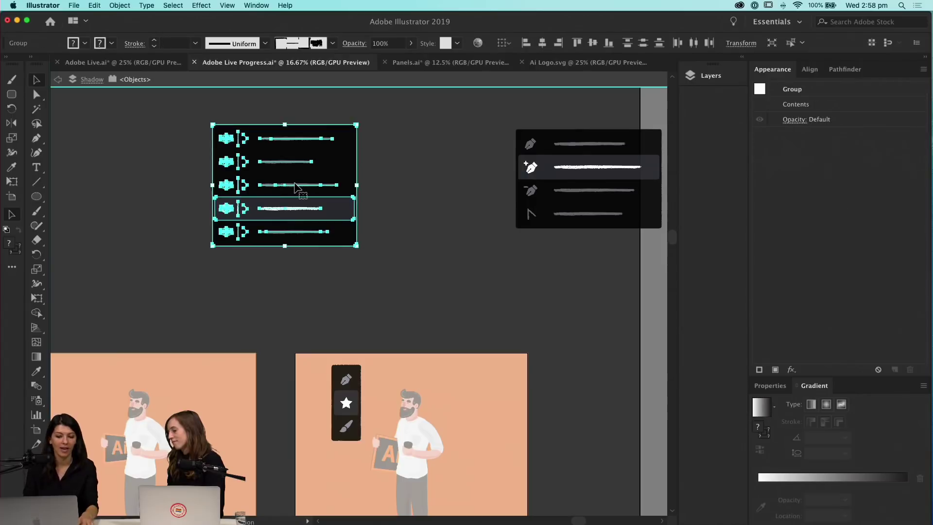
pyautogui.keyDown('shift'); pyautogui.click(581, 173); pyautogui.keyUp('shift')
pyautogui.keyDown('shift'); pyautogui.click(346, 384); pyautogui.keyUp('shift')
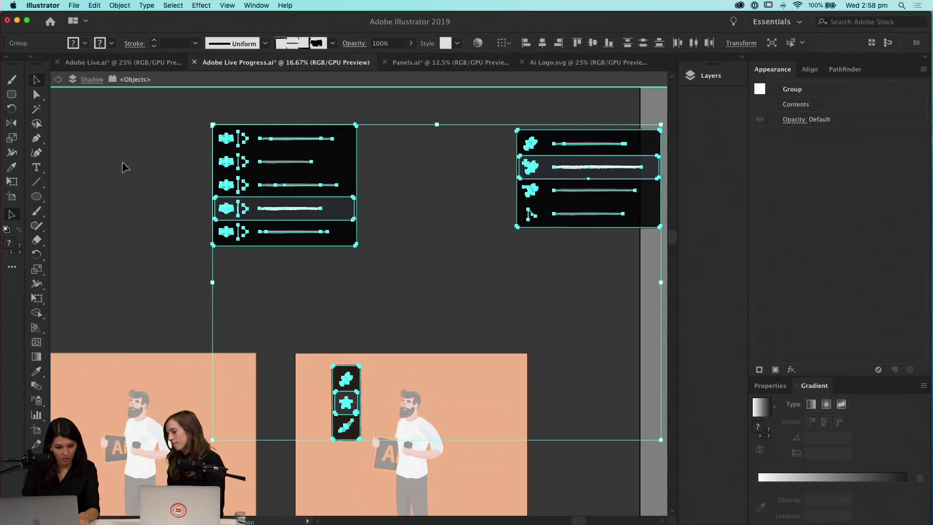
pyautogui.click(14, 139)
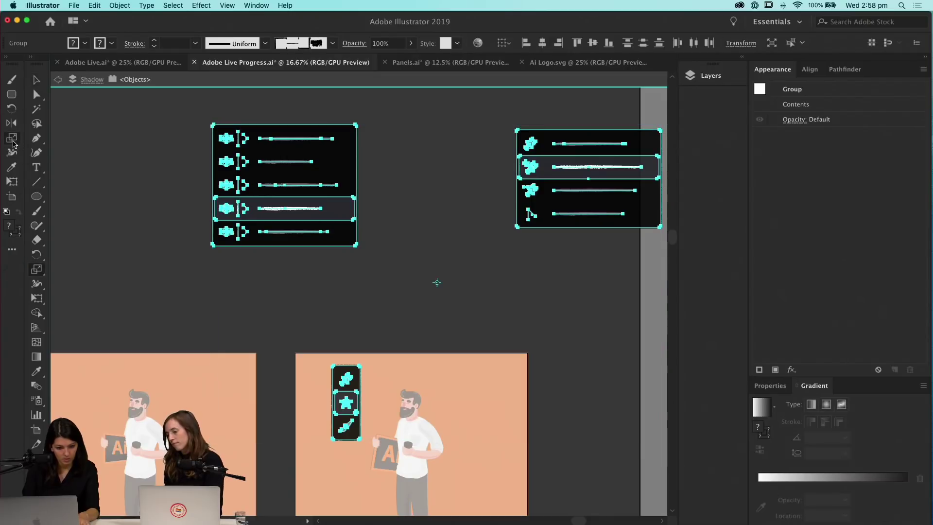
pyautogui.doubleClick(13, 141)
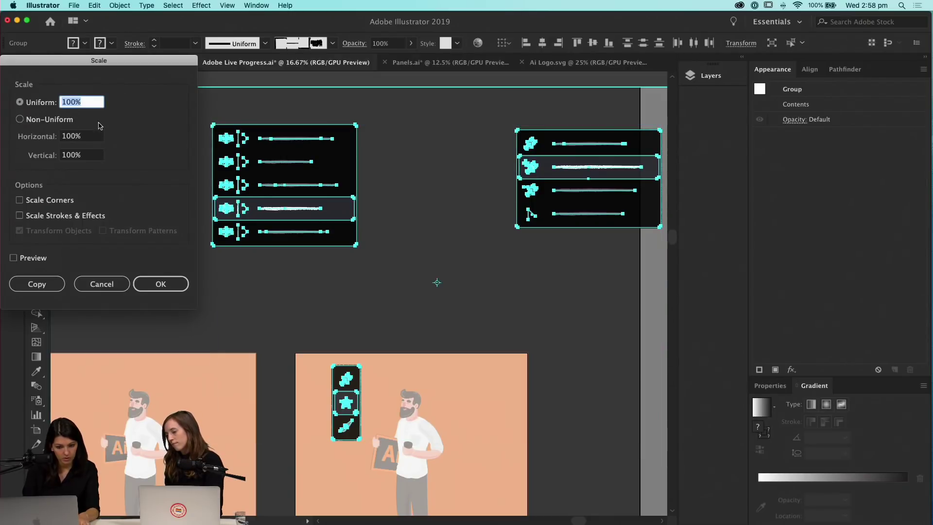
pyautogui.click(45, 202)
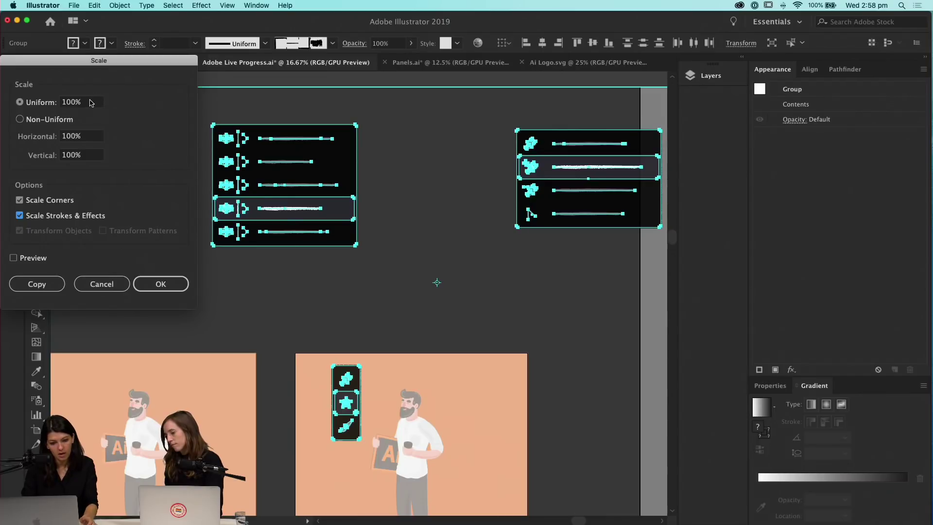
pyautogui.click(91, 102)
pyautogui.write('4')
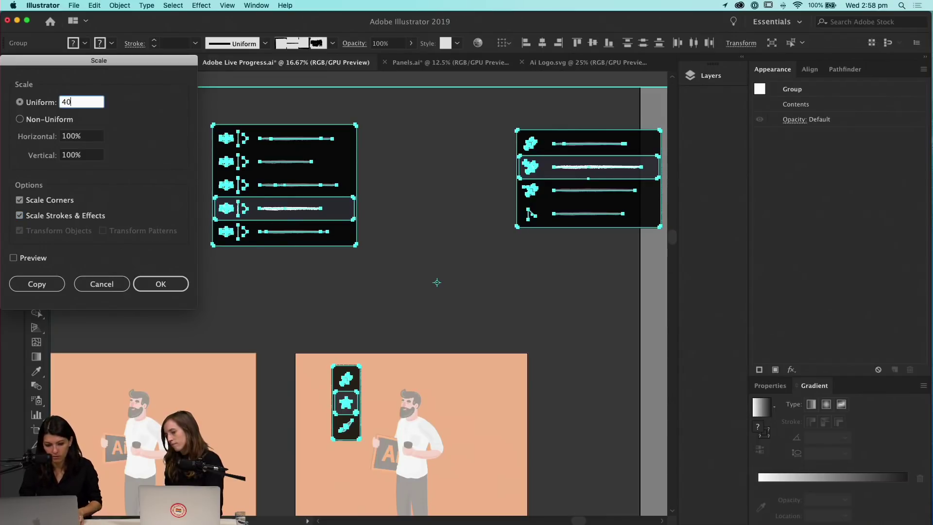
pyautogui.press('Return')
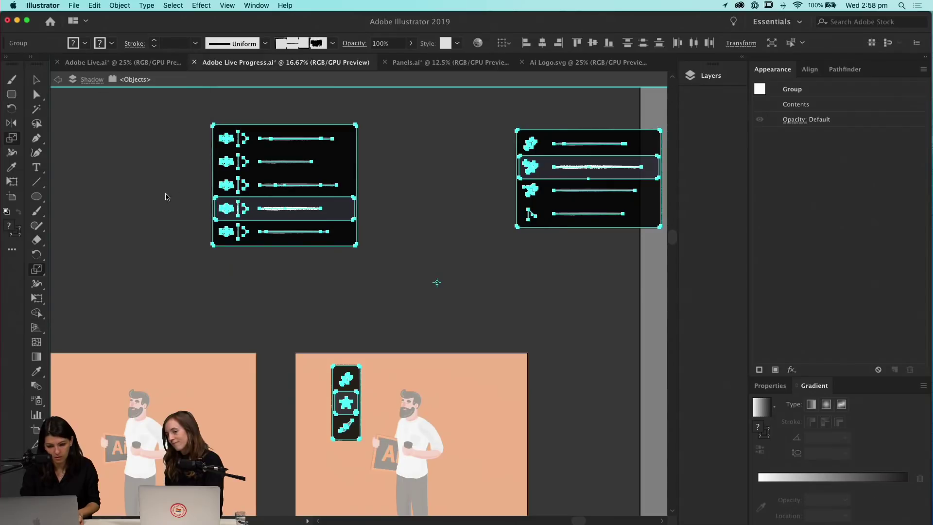
pyautogui.press('v')
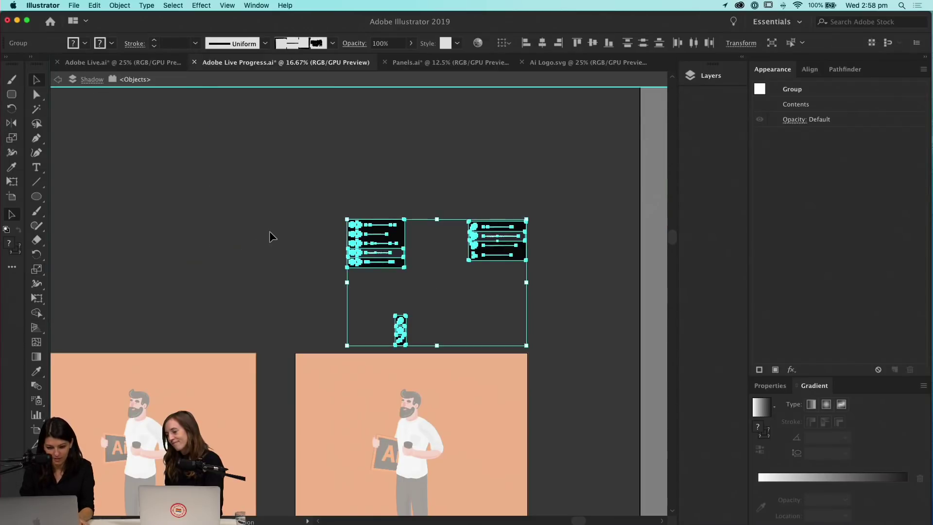
pyautogui.click(280, 232)
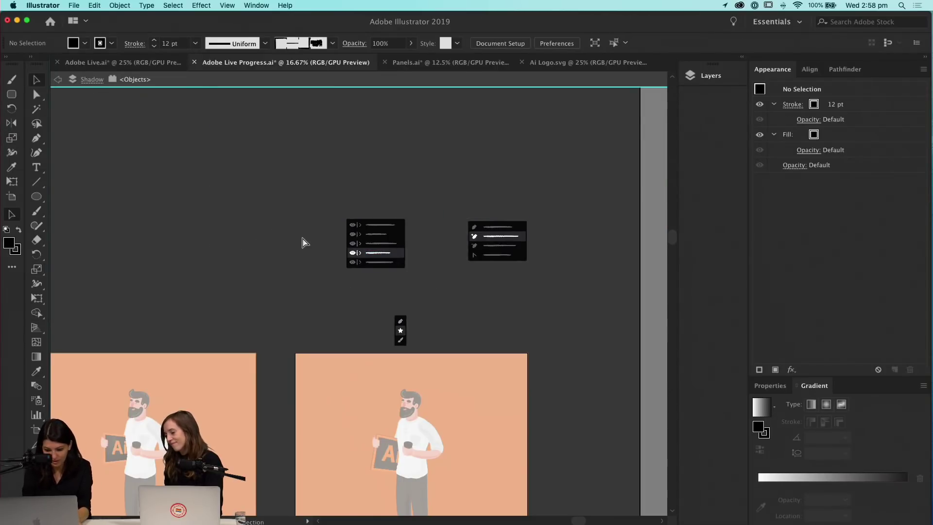
# Move the small toolbar onto the final orange artboard behind the man's head and the pen tools panel to the Ai sign's side
pyautogui.scroll(1, 292, 223)
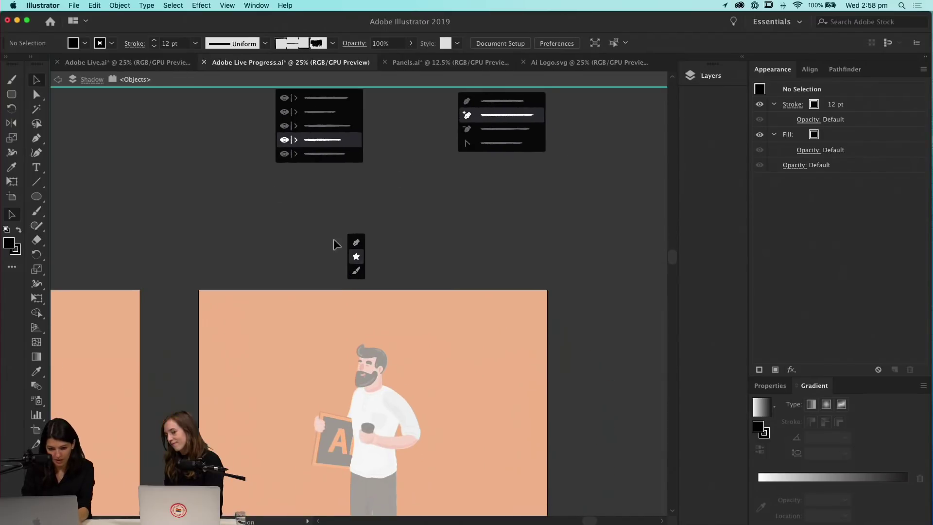
pyautogui.click(357, 256)
pyautogui.moveTo(358, 264); pyautogui.dragTo(454, 369)
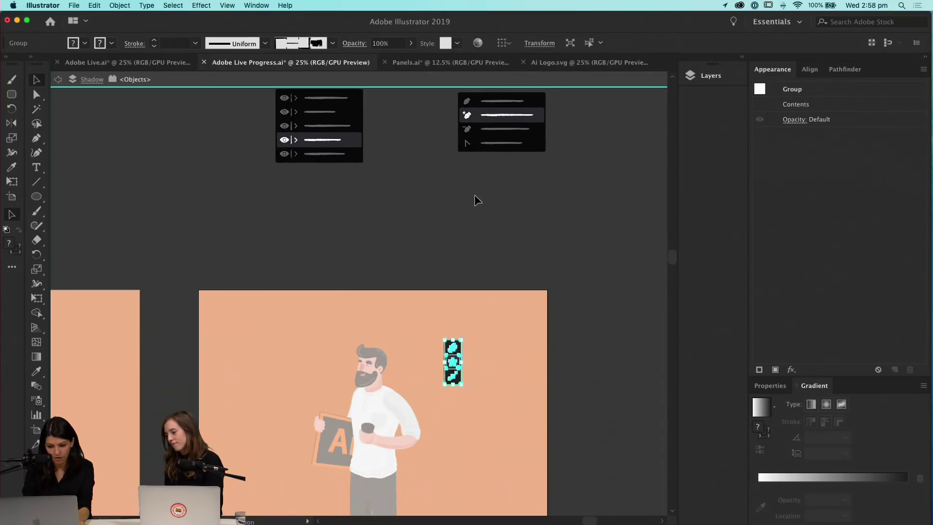
pyautogui.click(495, 146)
pyautogui.moveTo(494, 146); pyautogui.dragTo(256, 429)
# Place the Layers panel on the orange artboard beside the man's upper legs, on the side opposite the Ai sign
pyautogui.click(324, 133)
pyautogui.moveTo(325, 133); pyautogui.dragTo(476, 473)
pyautogui.scroll(-5, 520, 233)
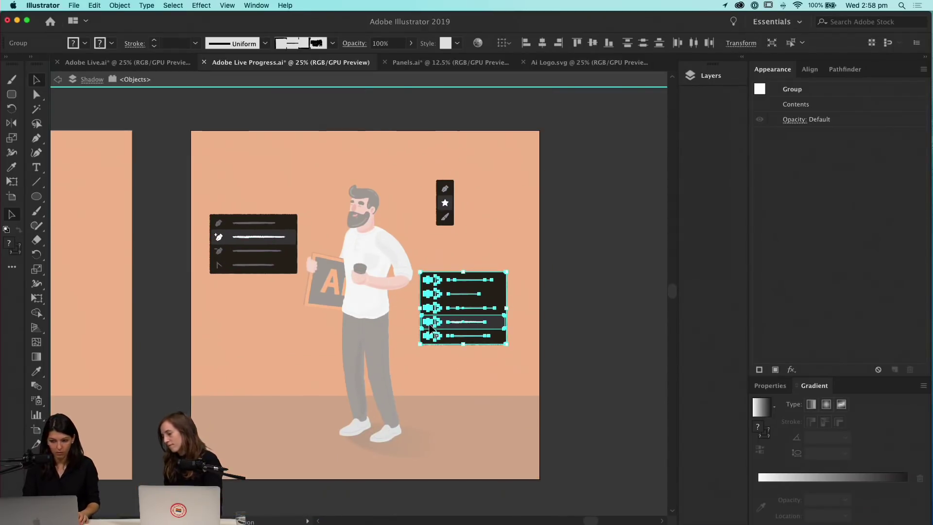
pyautogui.moveTo(480, 335); pyautogui.dragTo(465, 373)
pyautogui.click(592, 264)
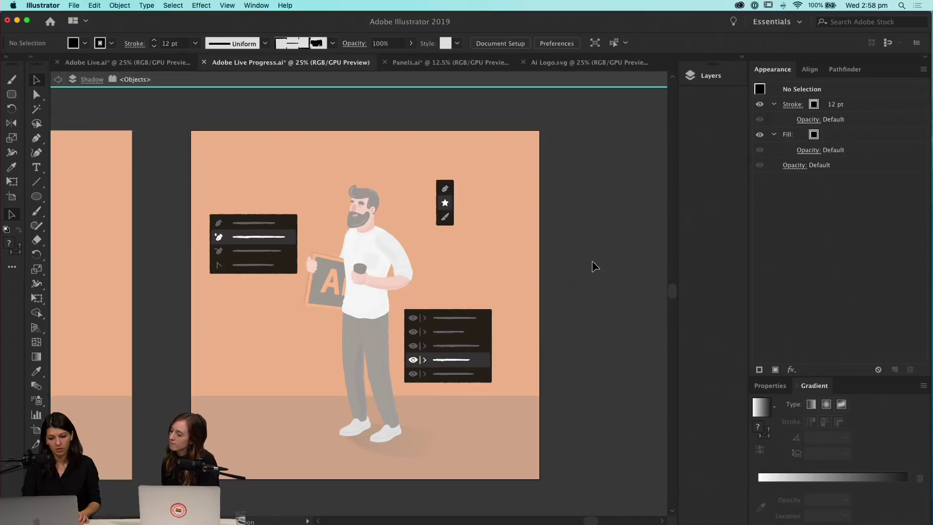
# Lower the pen tools panel until it is level with the Ai sign
pyautogui.click(263, 246)
pyautogui.moveTo(262, 246); pyautogui.dragTo(264, 301)
pyautogui.click(572, 205)
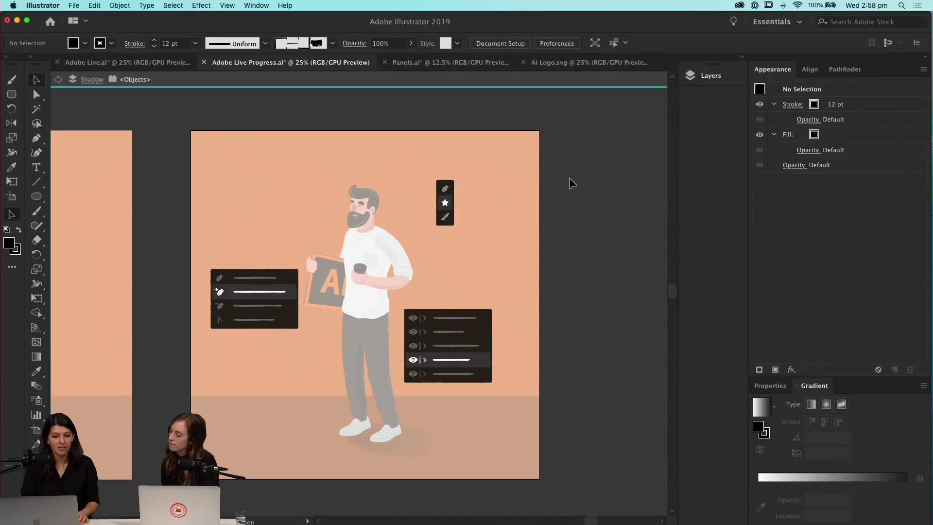
# Leave isolation mode, bring the toolbar closer to the man's head, and nudge the Layers and pen tools panels slightly outward and down
pyautogui.doubleClick(482, 202)
pyautogui.moveTo(443, 213); pyautogui.dragTo(423, 208)
pyautogui.click(593, 202)
pyautogui.moveTo(460, 318); pyautogui.dragTo(471, 323)
pyautogui.click(617, 265)
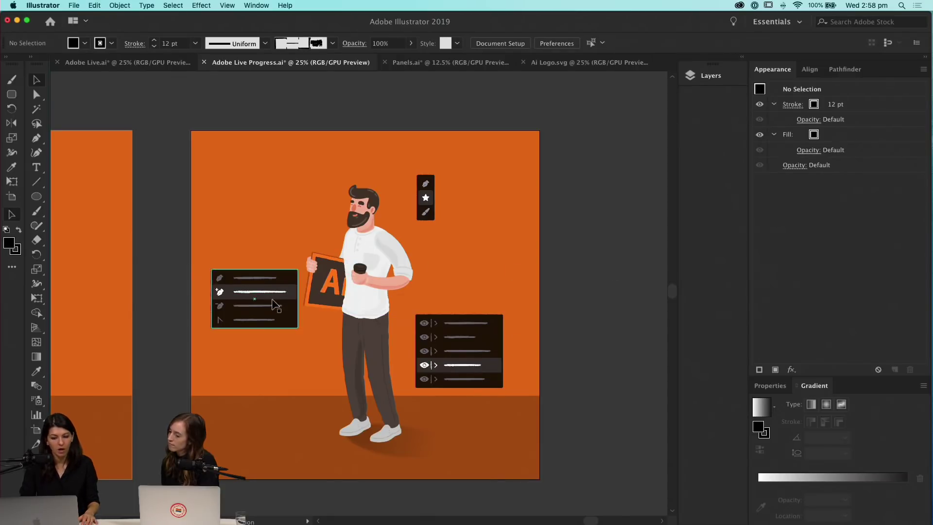
pyautogui.moveTo(262, 298); pyautogui.dragTo(280, 310)
pyautogui.click(610, 292)
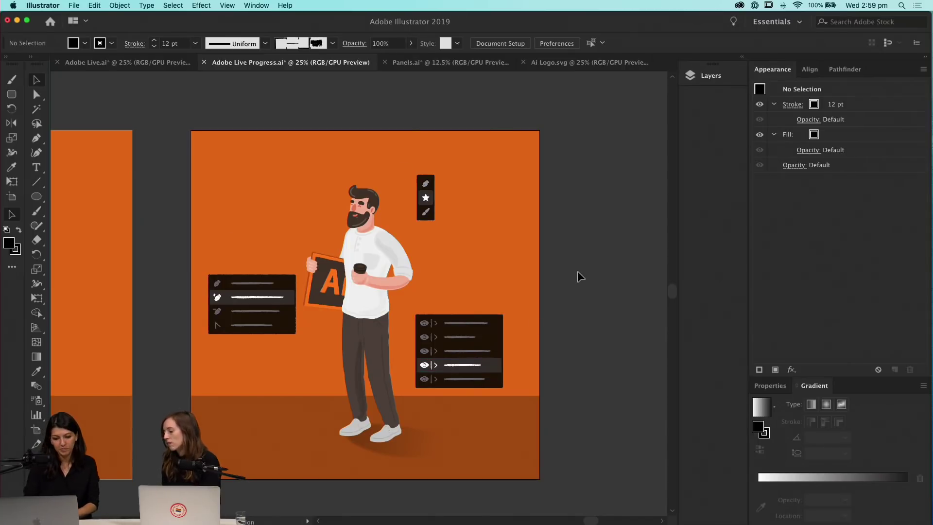
# Examine the composition of the finished orange scene close up and beside the earlier version of the character
pyautogui.press('super+equal')
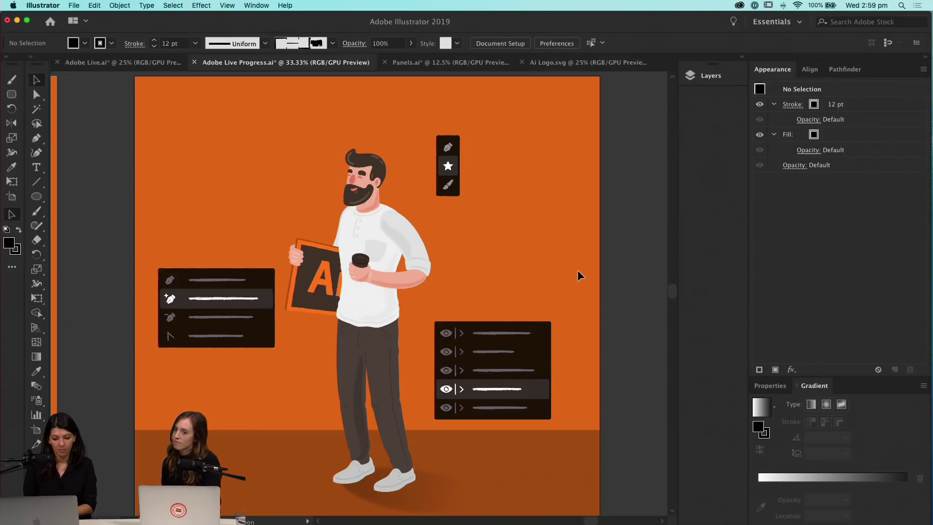
pyautogui.press('super+minus')
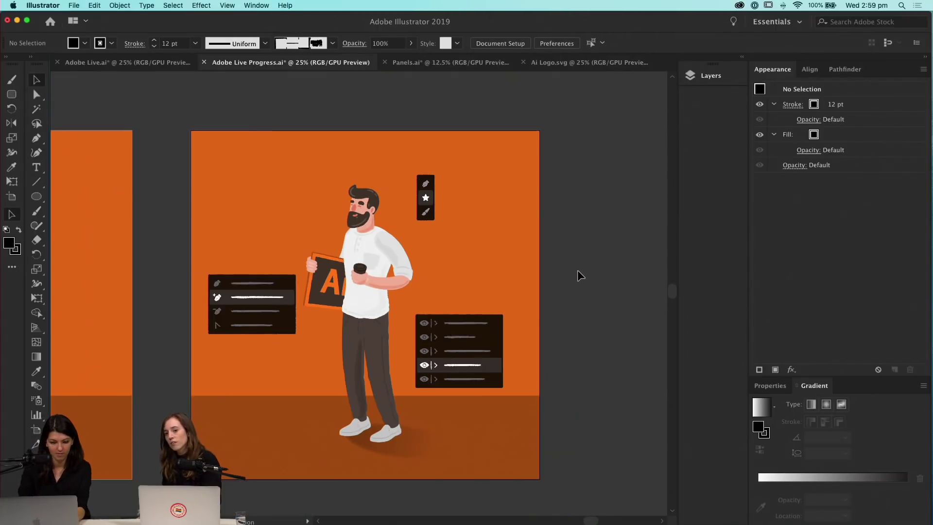
pyautogui.hscroll(-3, 577, 270)
pyautogui.scroll(-1, 577, 271)
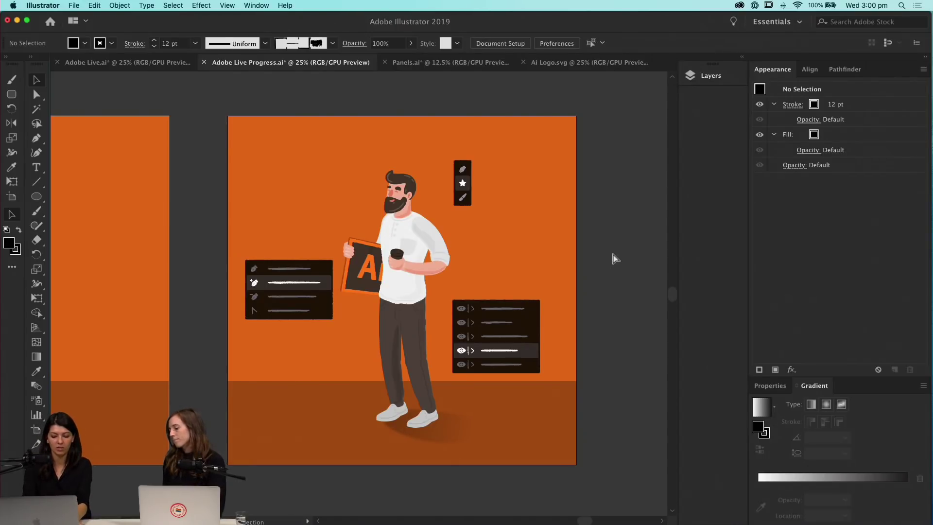
pyautogui.press('super+equal')
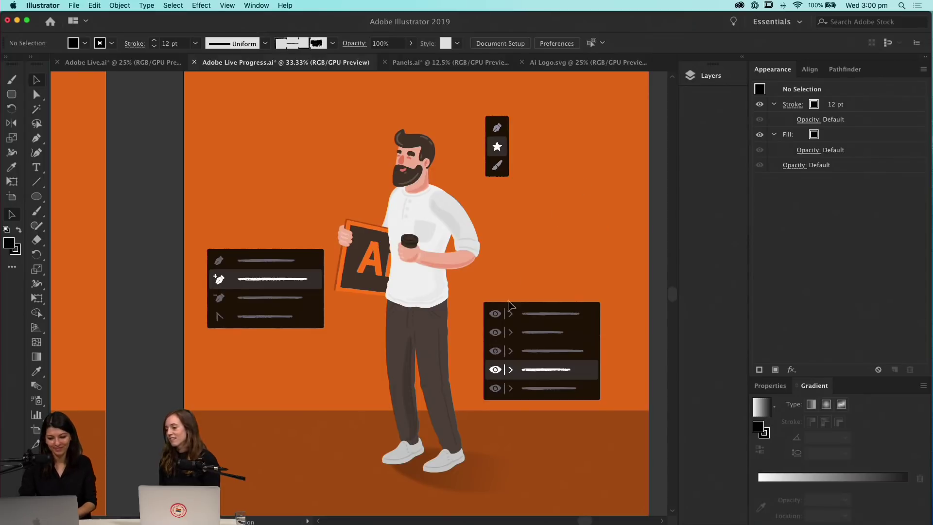
pyautogui.press('super+minus')
pyautogui.press('super+minus')
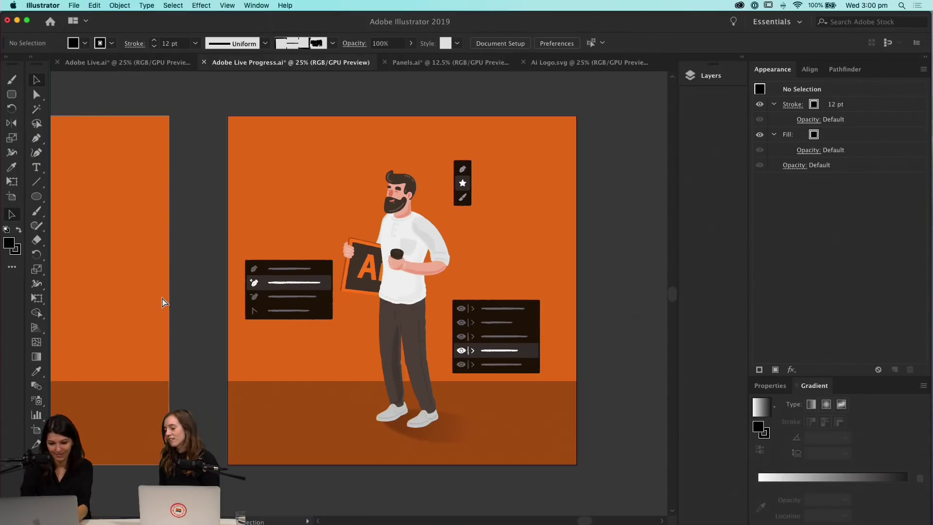
pyautogui.moveTo(288, 302); pyautogui.dragTo(268, 326)
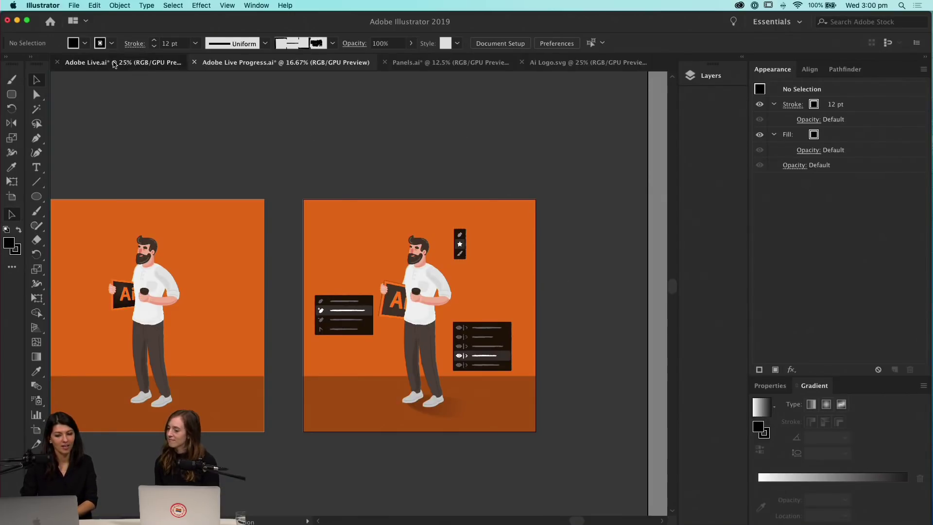
# In Adobe Live.ai, move the InDesign and Illustrator character sketches above their matching pink and orange artboards
pyautogui.click(114, 63)
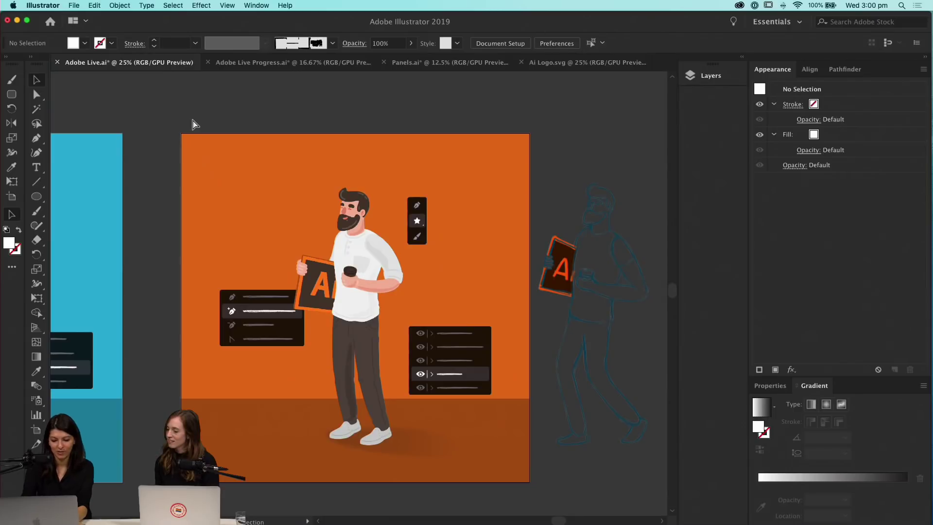
pyautogui.press('super+minus')
pyautogui.press('super+minus')
pyautogui.press('super+minus')
pyautogui.moveTo(290, 408); pyautogui.dragTo(322, 427)
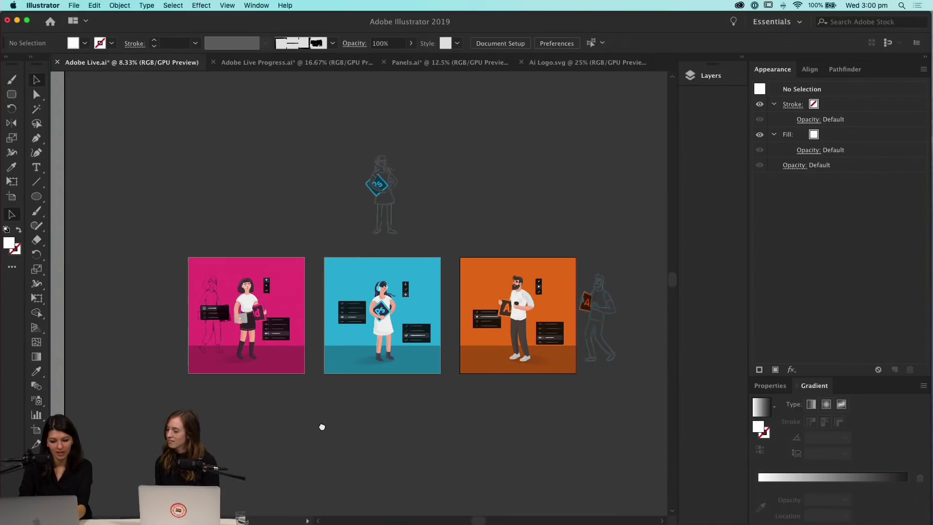
pyautogui.moveTo(215, 289); pyautogui.dragTo(236, 170)
pyautogui.click(597, 316)
pyautogui.moveTo(598, 316)
pyautogui.mouseDown()
pyautogui.moveTo(504, 179)
pyautogui.moveTo(518, 177)
pyautogui.mouseUp()
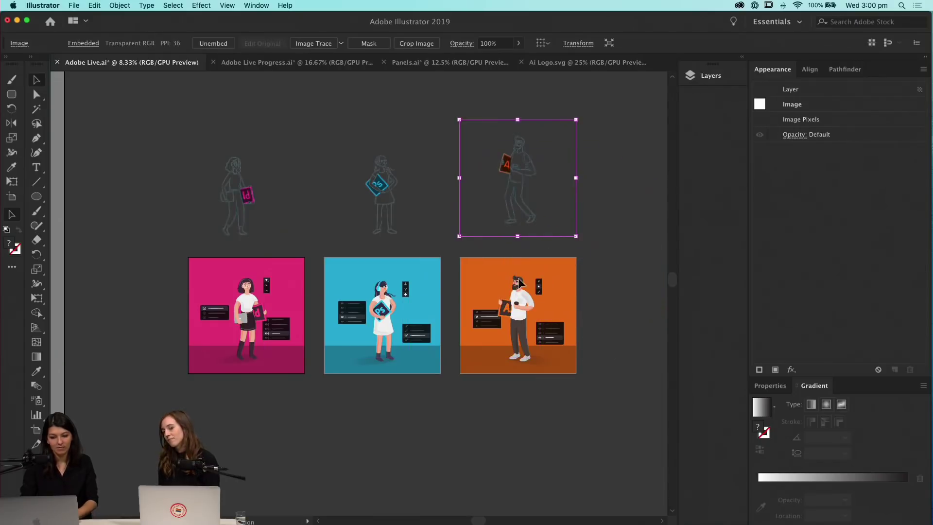
pyautogui.click(552, 408)
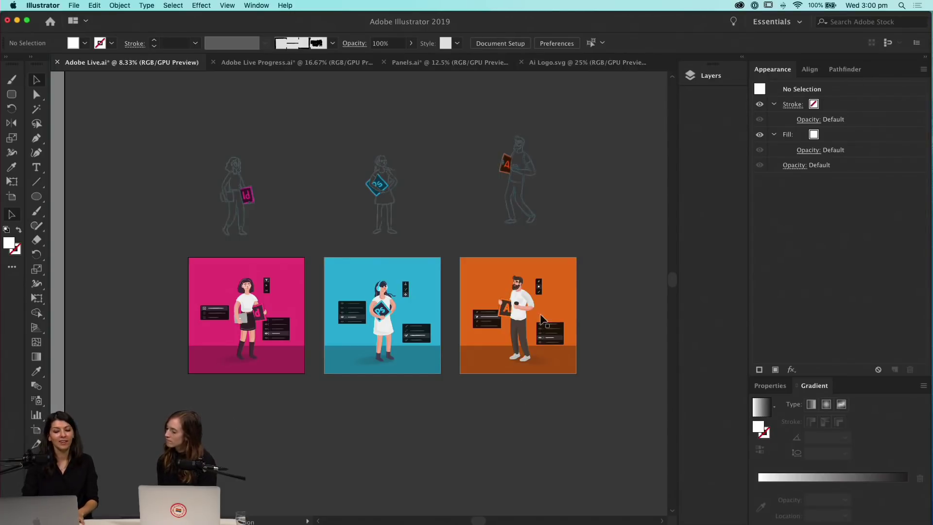
pyautogui.click(522, 307)
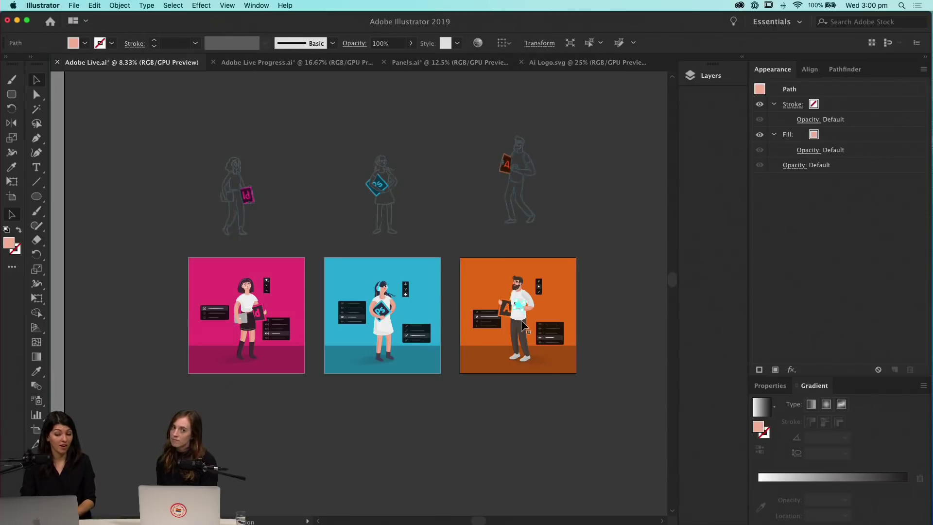
pyautogui.click(519, 427)
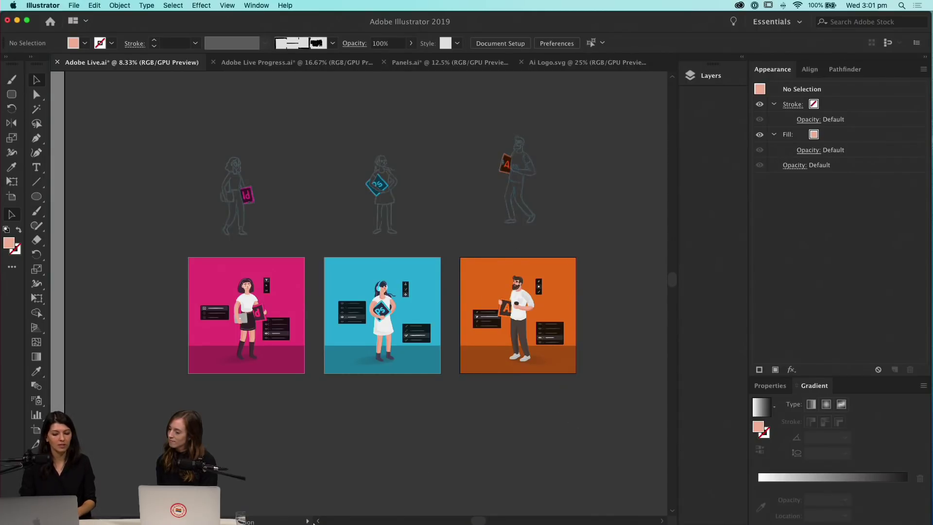
pyautogui.moveTo(304, 521)
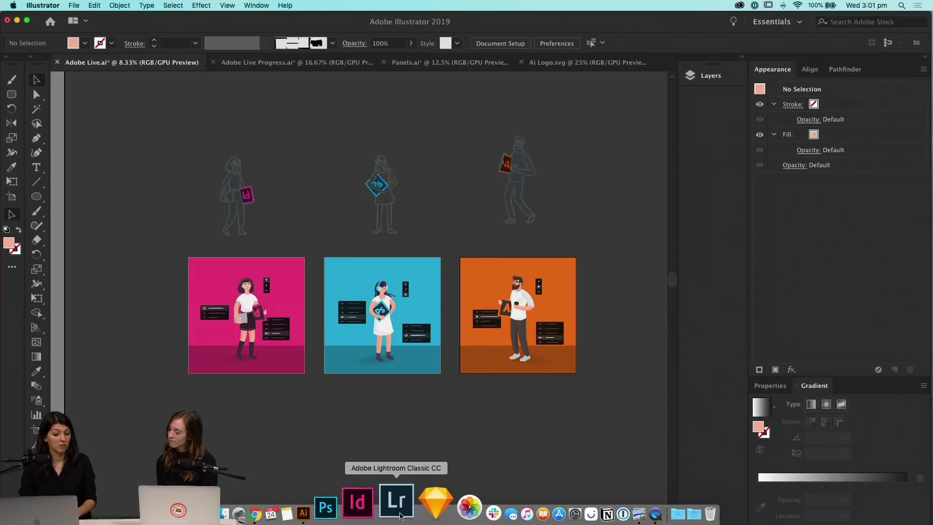